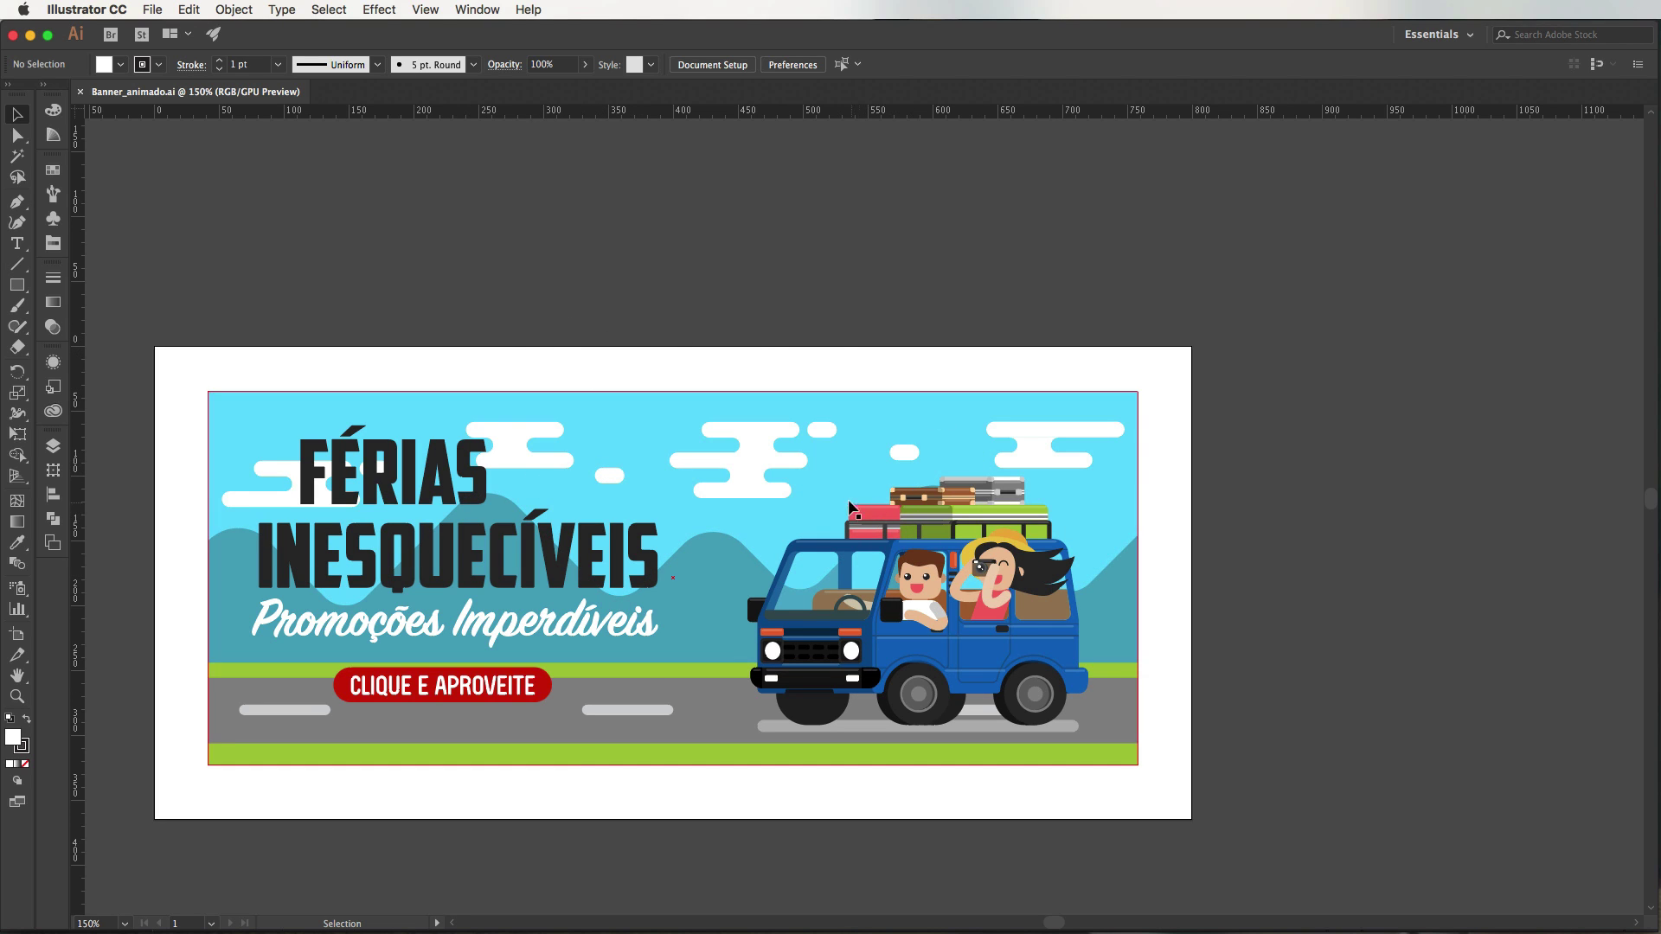
# - Show the document's assets prepared for export
pyautogui.click(479, 10)
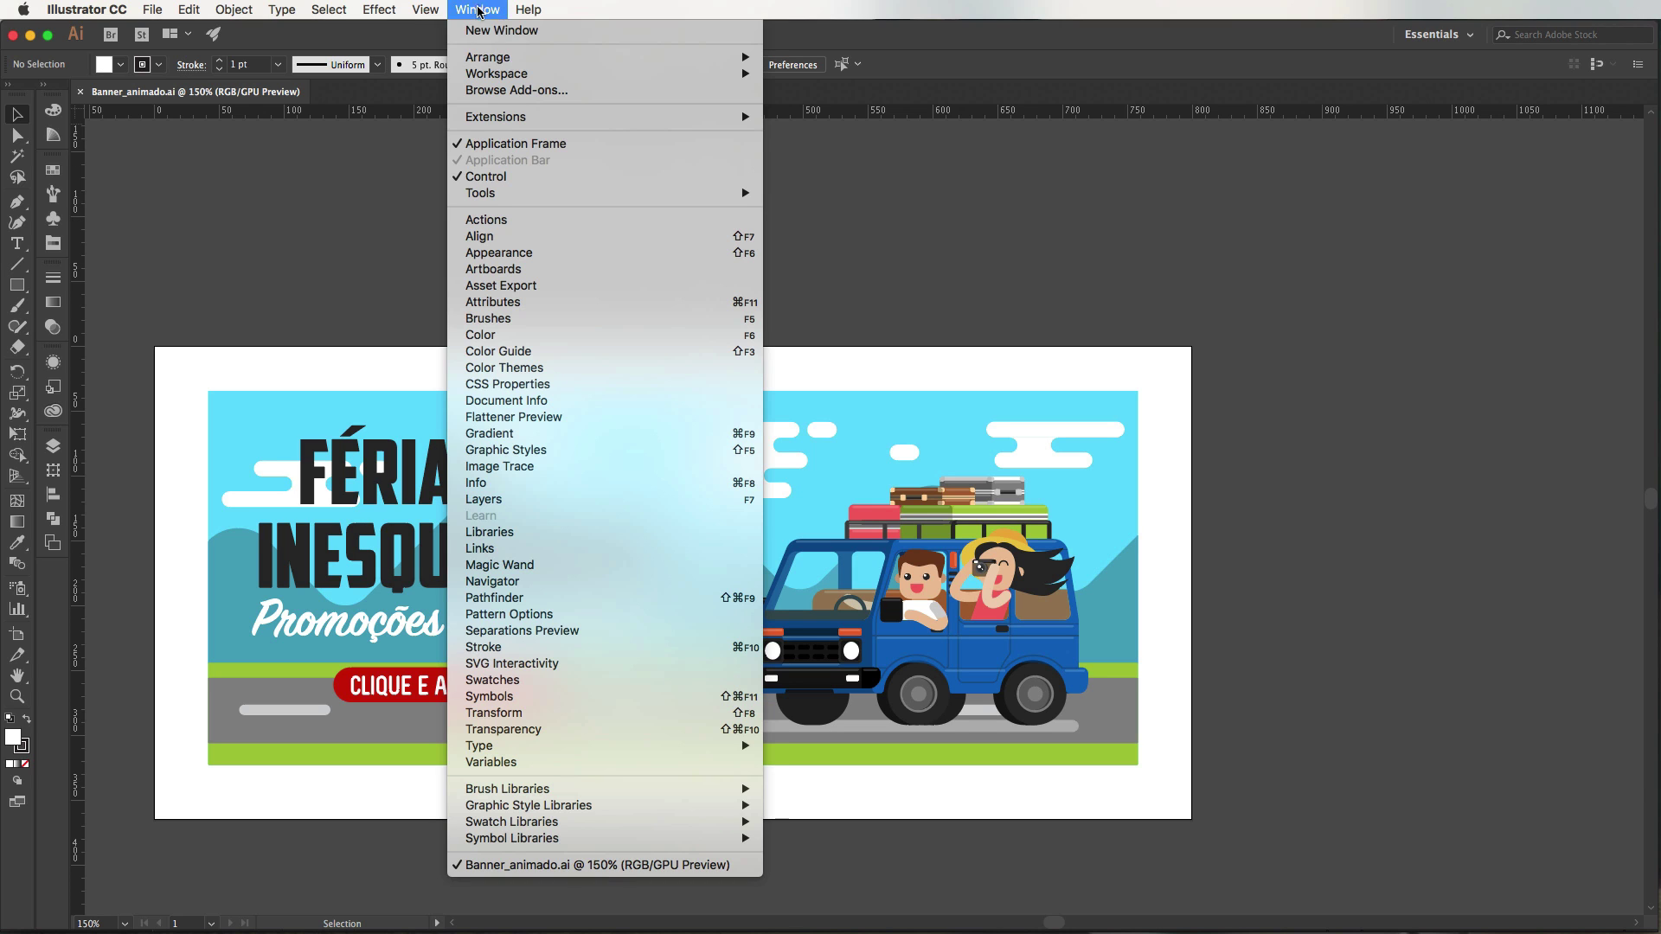
pyautogui.click(546, 287)
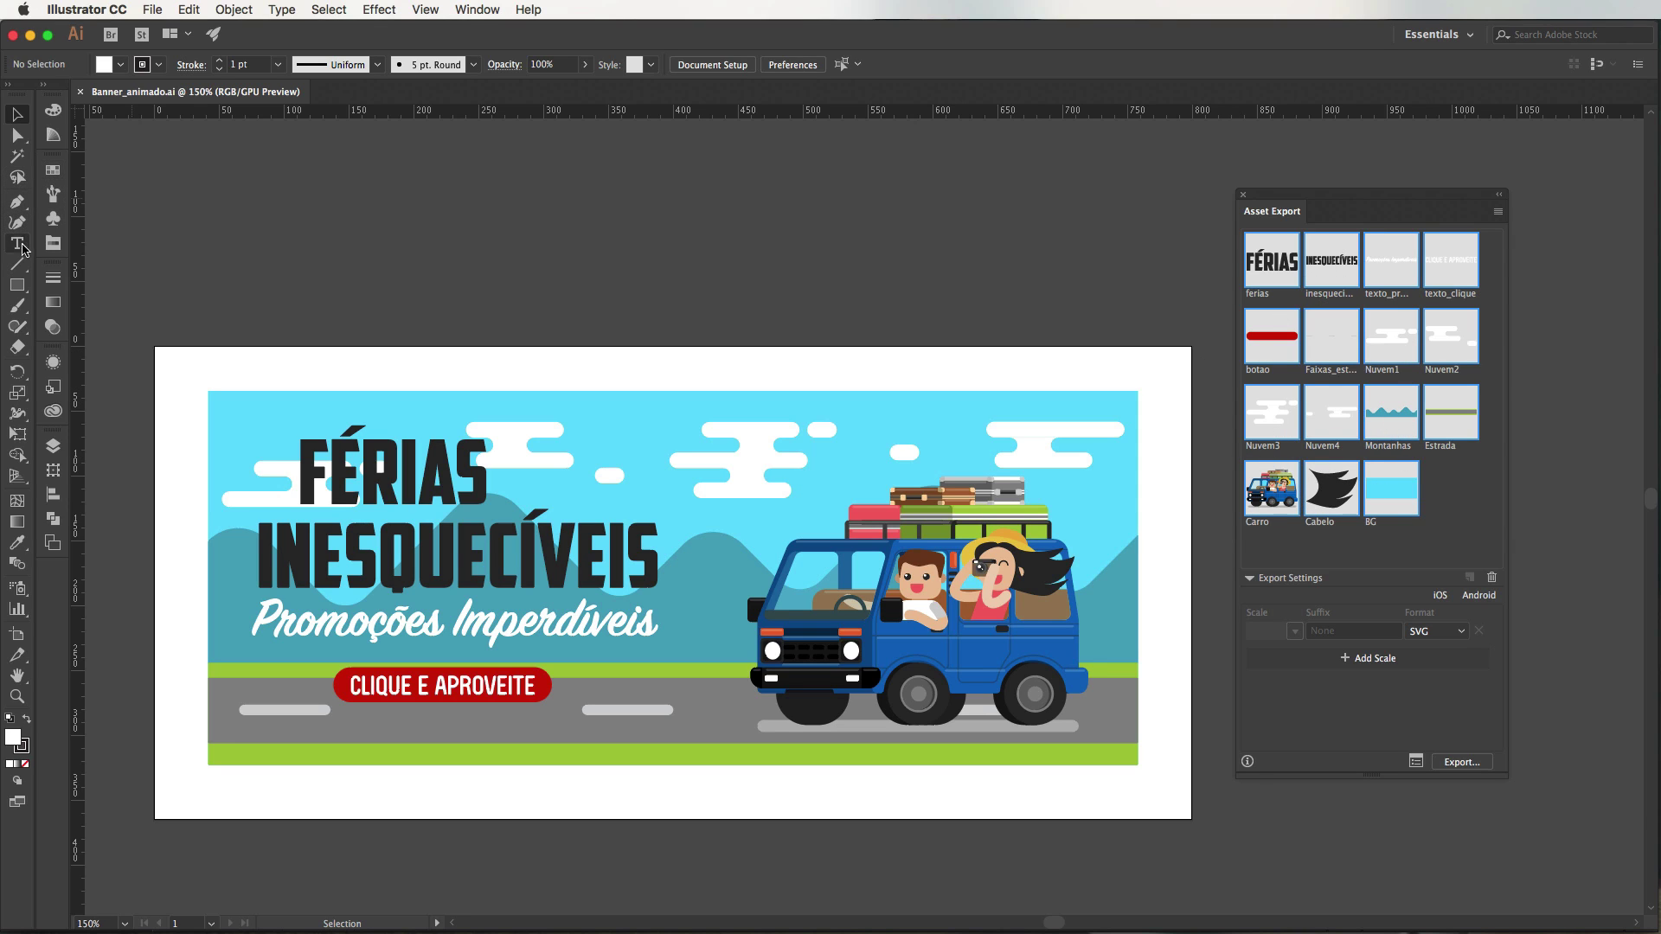
# - Draw a five-pointed star about 81 px wide over the artboard's upper edge and fill it with dark magenta
pyautogui.click(16, 285)
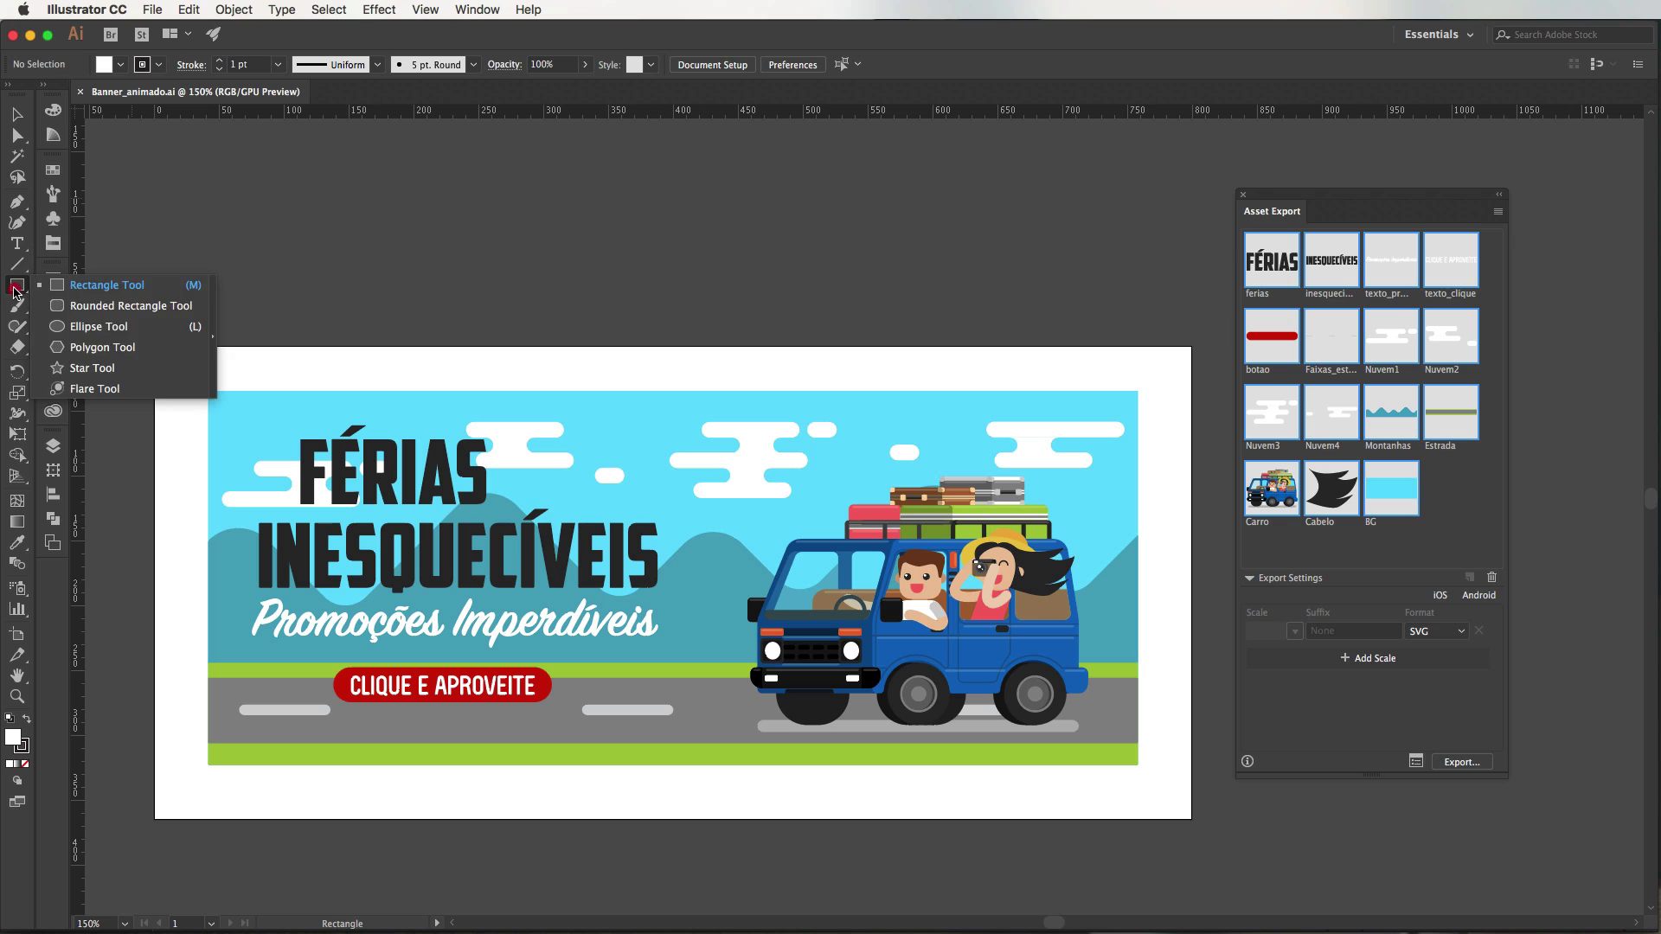
pyautogui.click(92, 367)
pyautogui.moveTo(520, 353); pyautogui.dragTo(559, 399)
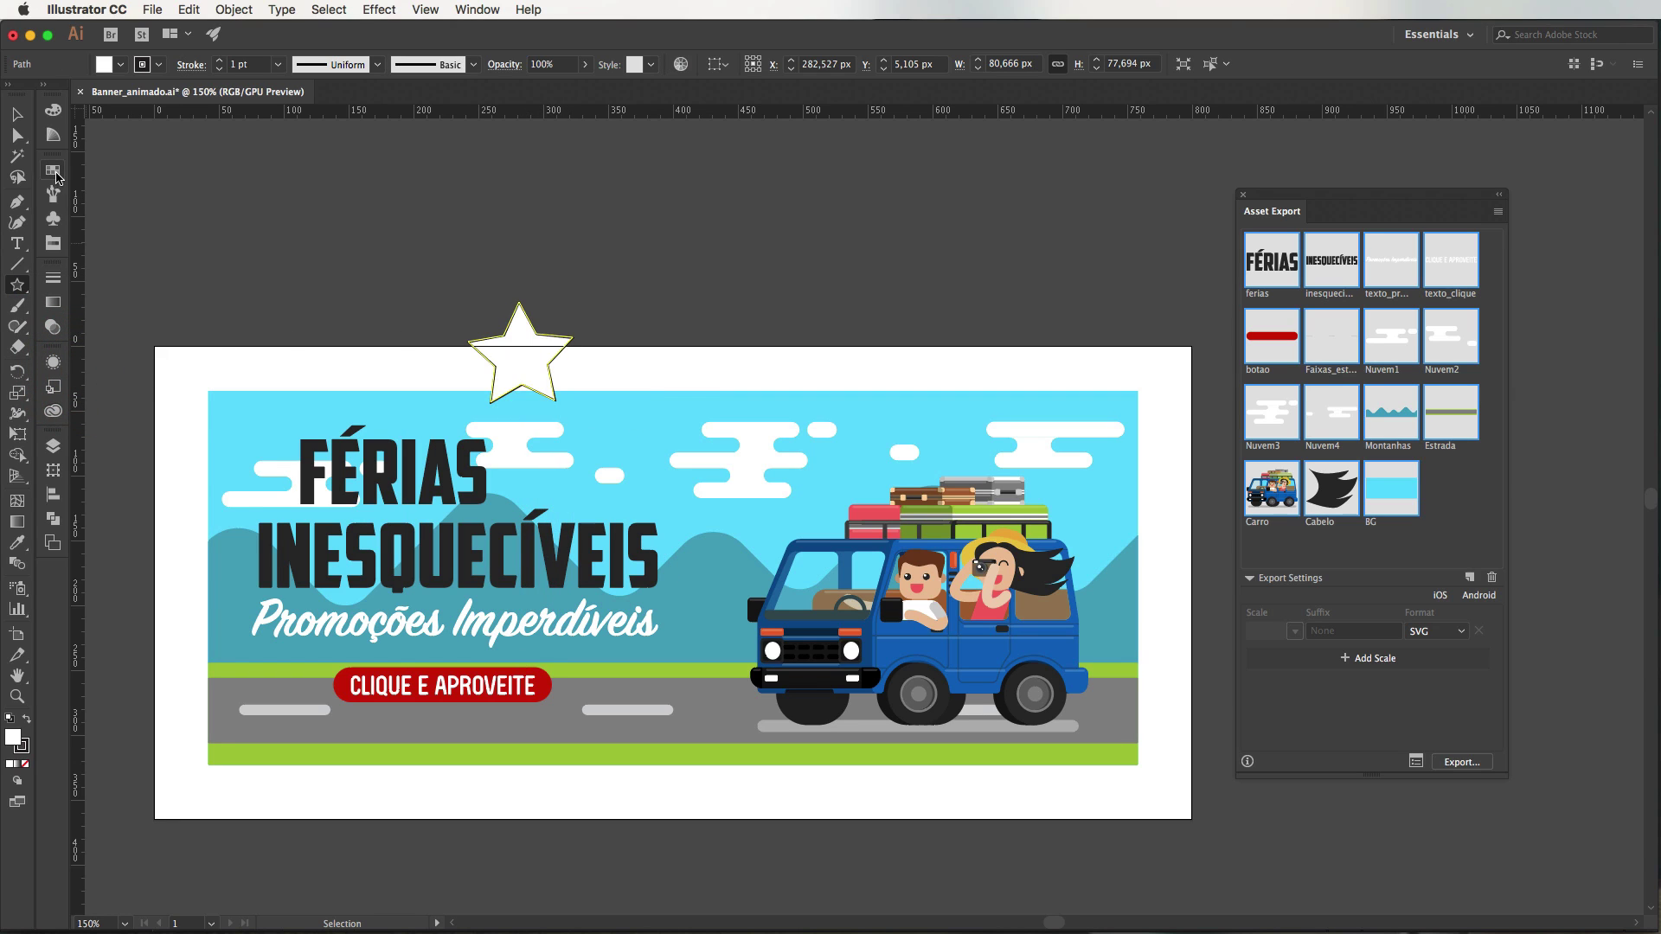
pyautogui.click(53, 170)
pyautogui.click(242, 164)
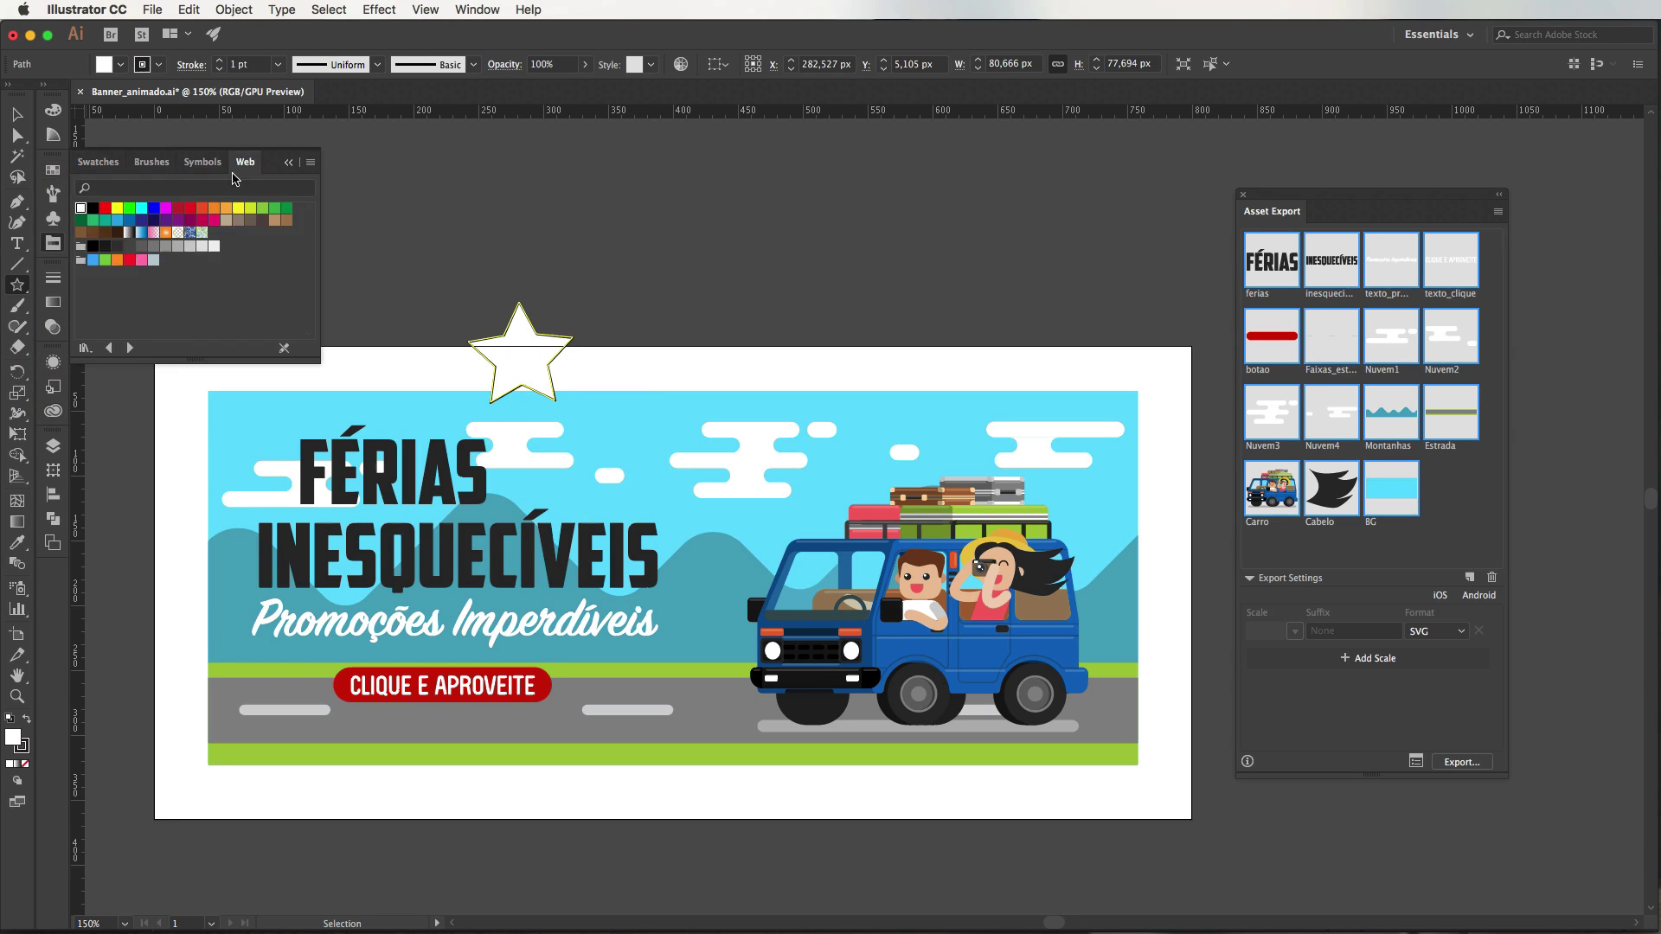
pyautogui.click(200, 221)
pyautogui.press('super+shift+a')
pyautogui.press('v')
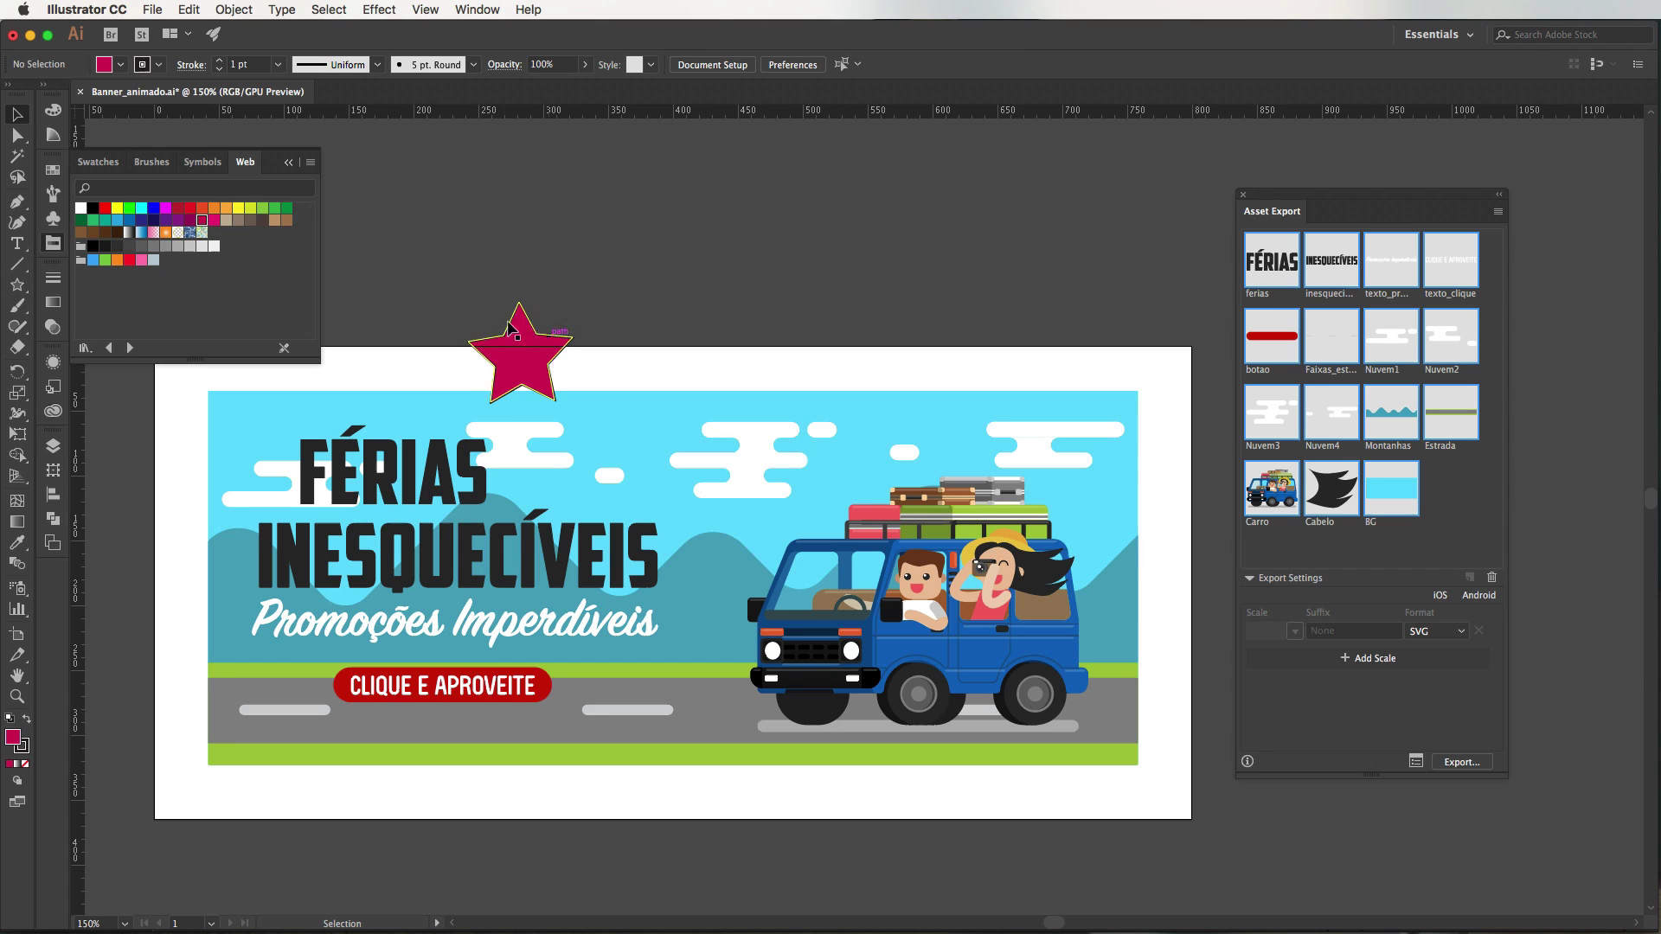
# - Move the star slightly up and to the right, add it to the export assets and name the asset Estrela
pyautogui.moveTo(542, 361); pyautogui.dragTo(569, 330)
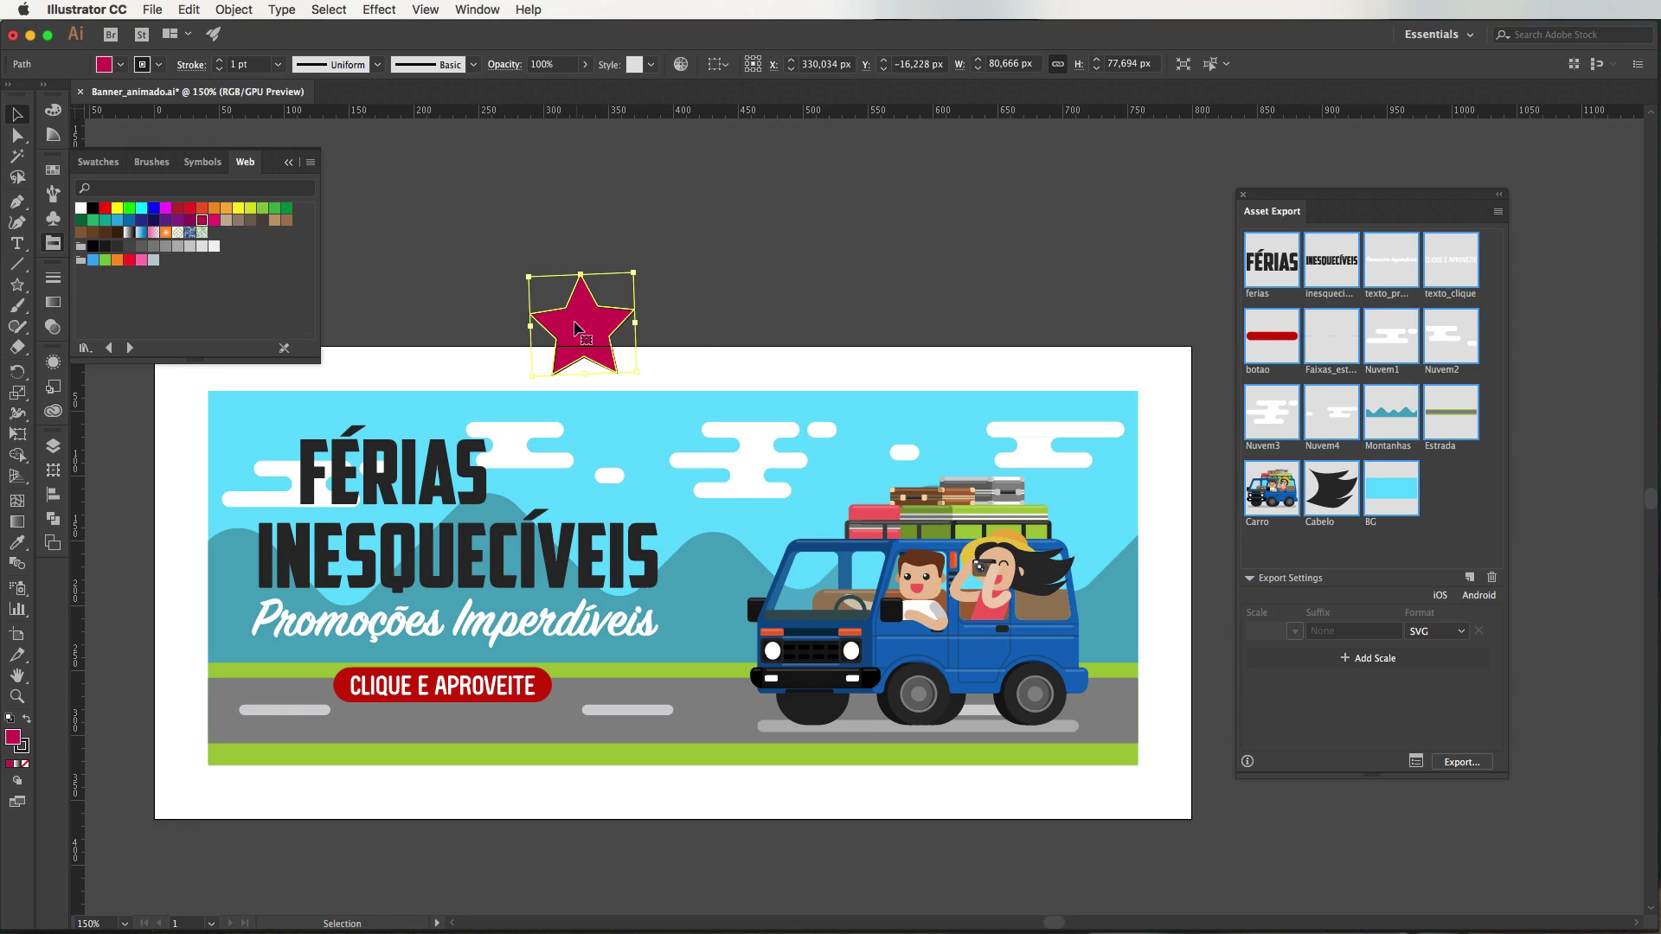
pyautogui.moveTo(575, 329); pyautogui.dragTo(1444, 500)
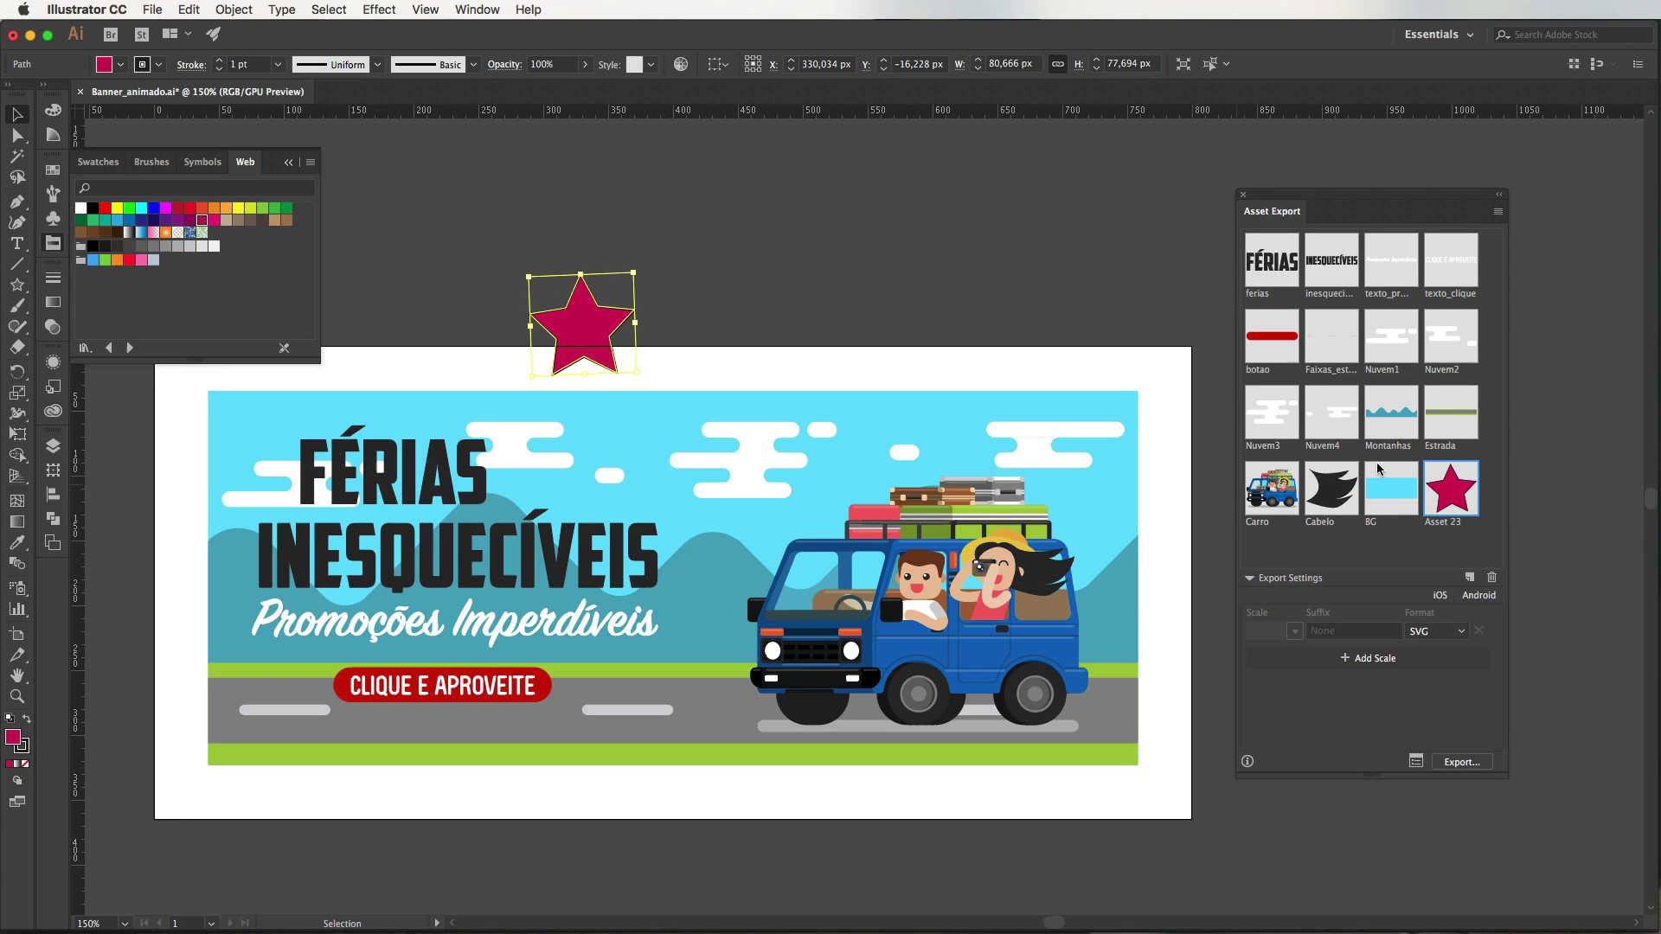
pyautogui.doubleClick(1451, 523)
pyautogui.write('Estrela')
pyautogui.press('Return')
# - Recolor the star green and create three smaller copies of it above the banner
pyautogui.click(286, 210)
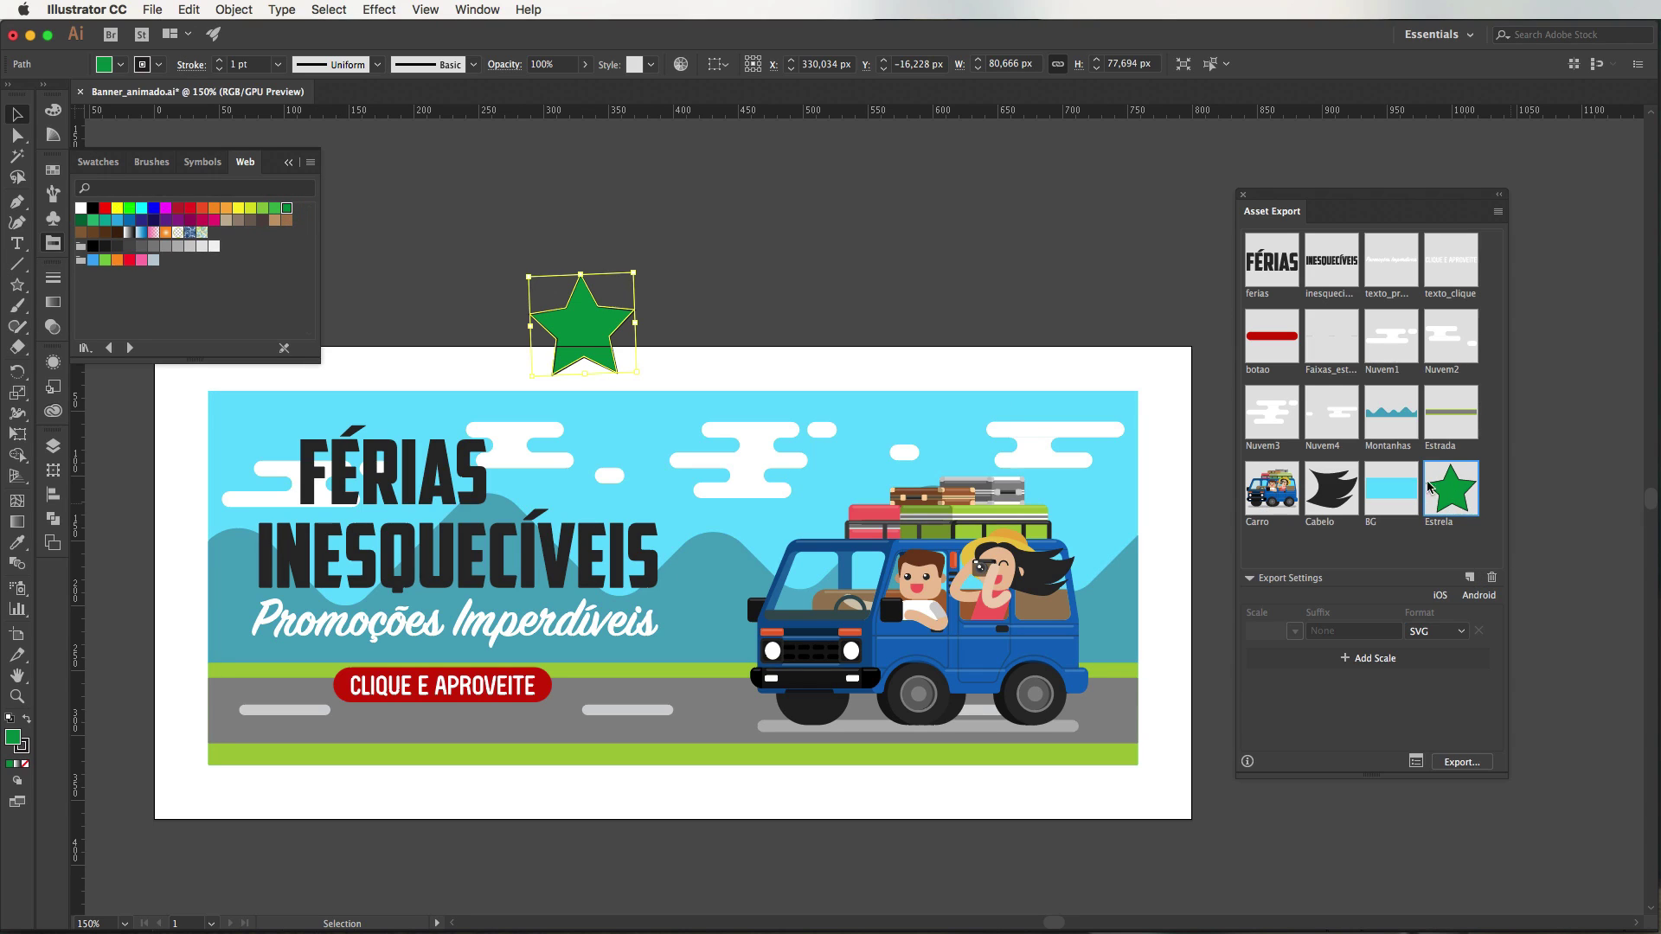
pyautogui.click(683, 257)
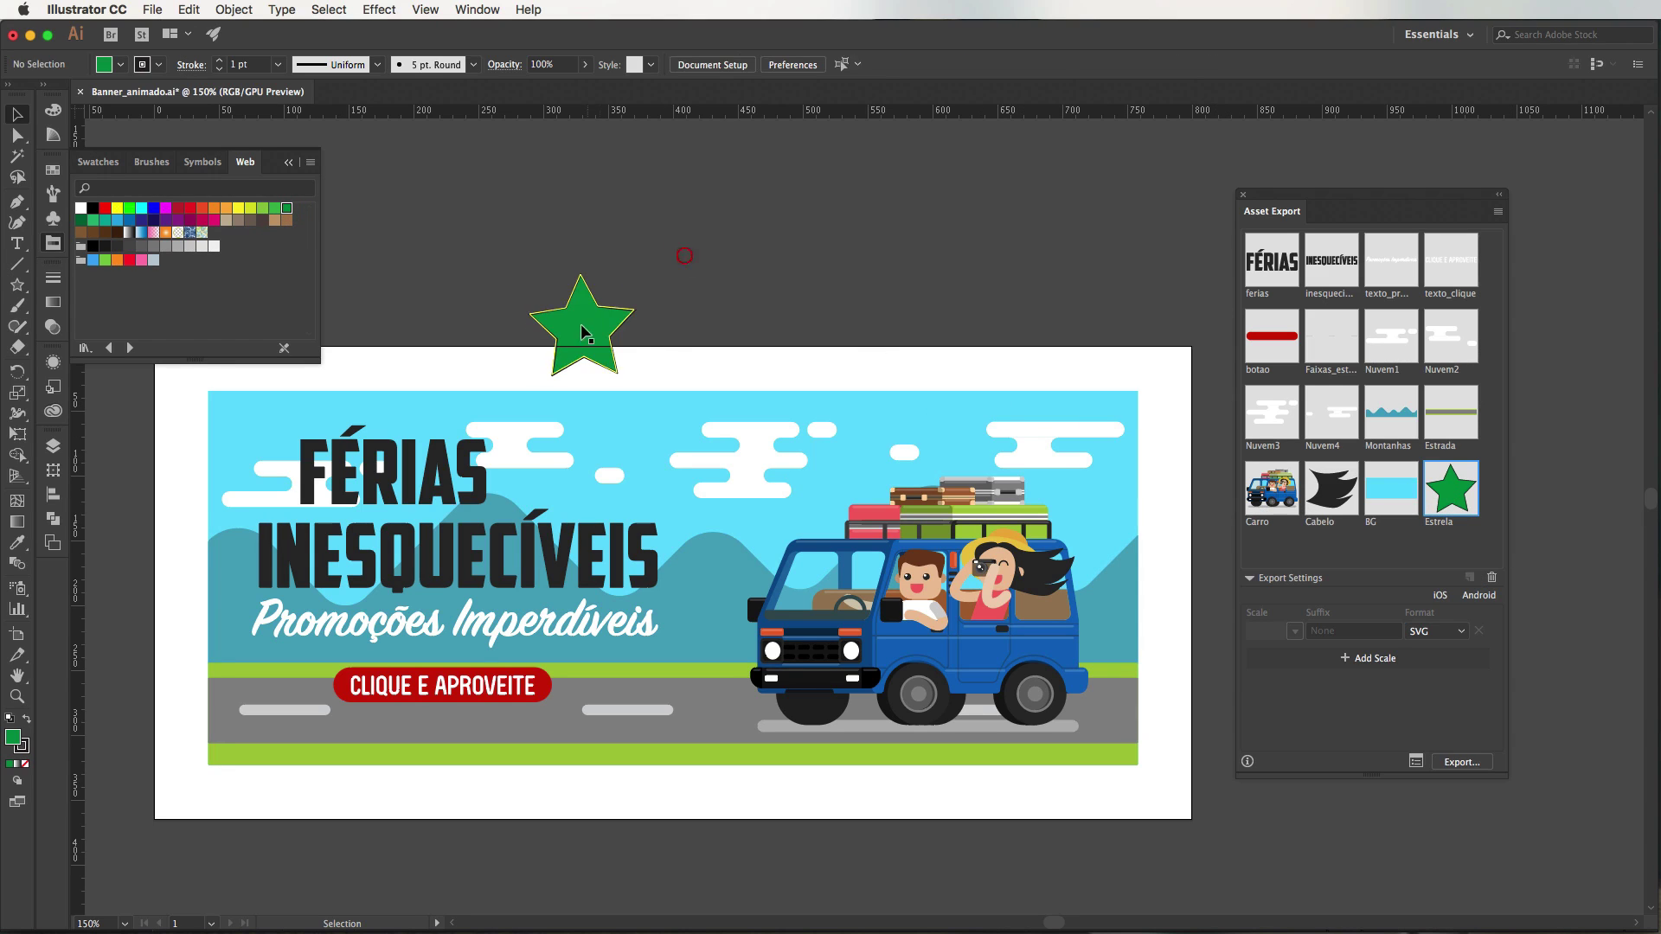
pyautogui.click(581, 328)
pyautogui.moveTo(614, 325); pyautogui.dragTo(770, 282)
pyautogui.moveTo(769, 282); pyautogui.dragTo(774, 327)
pyautogui.click(811, 277)
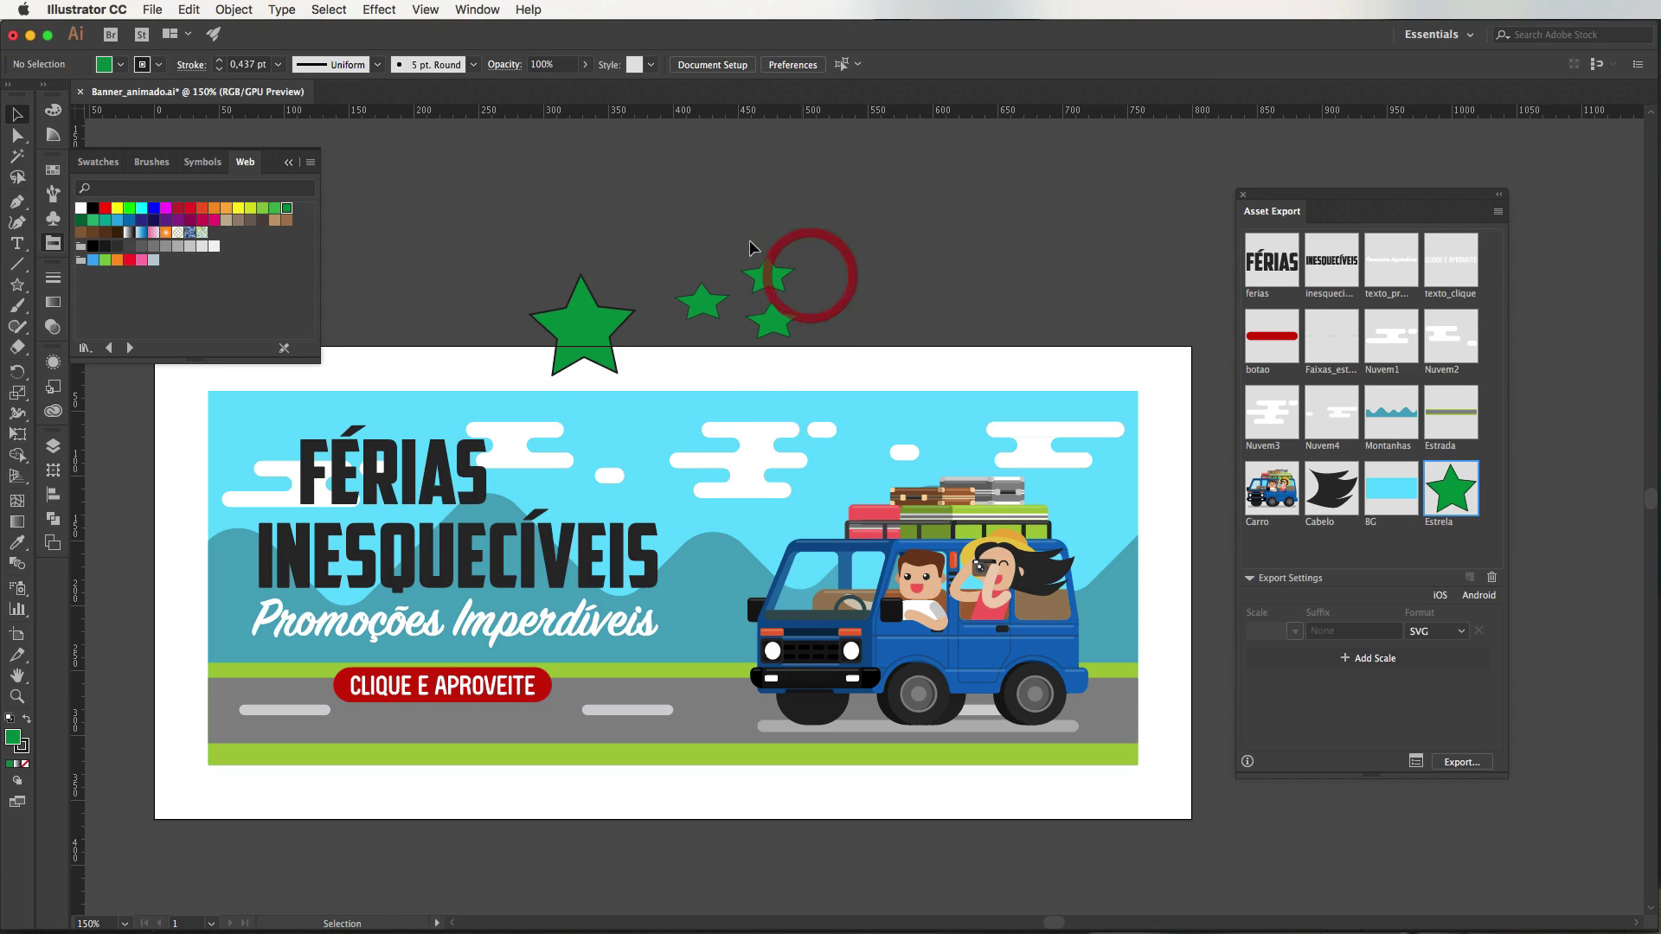
# - Collect the three small stars as a single export asset and recolor them orange
pyautogui.moveTo(680, 235); pyautogui.dragTo(1355, 530)
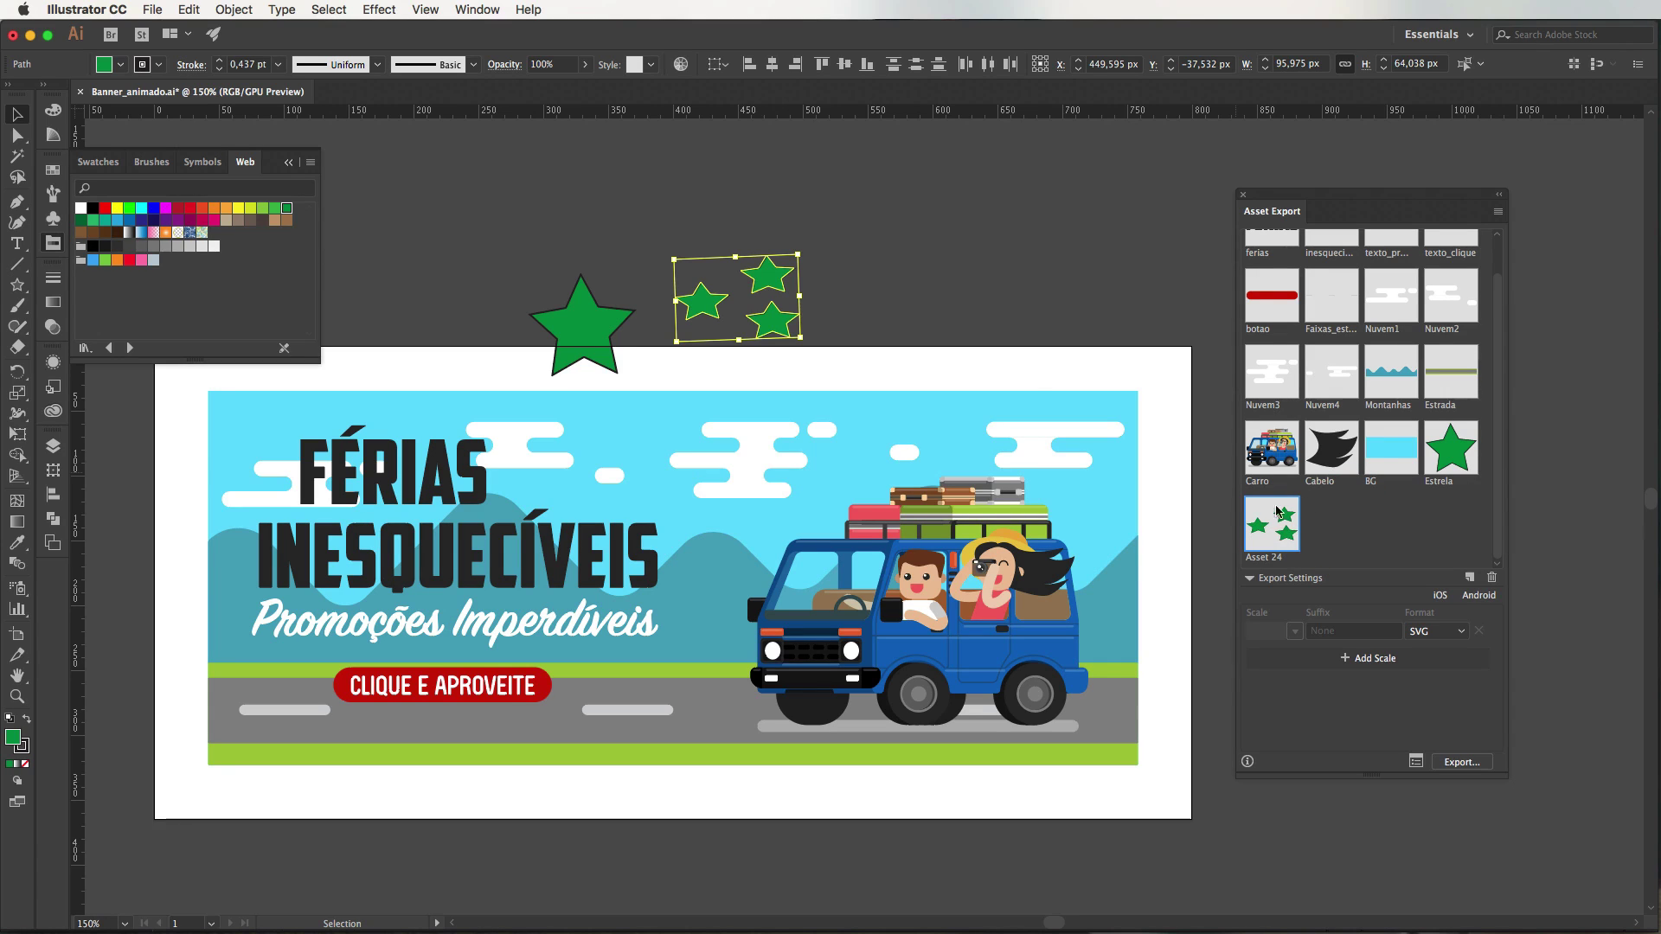
pyautogui.click(223, 208)
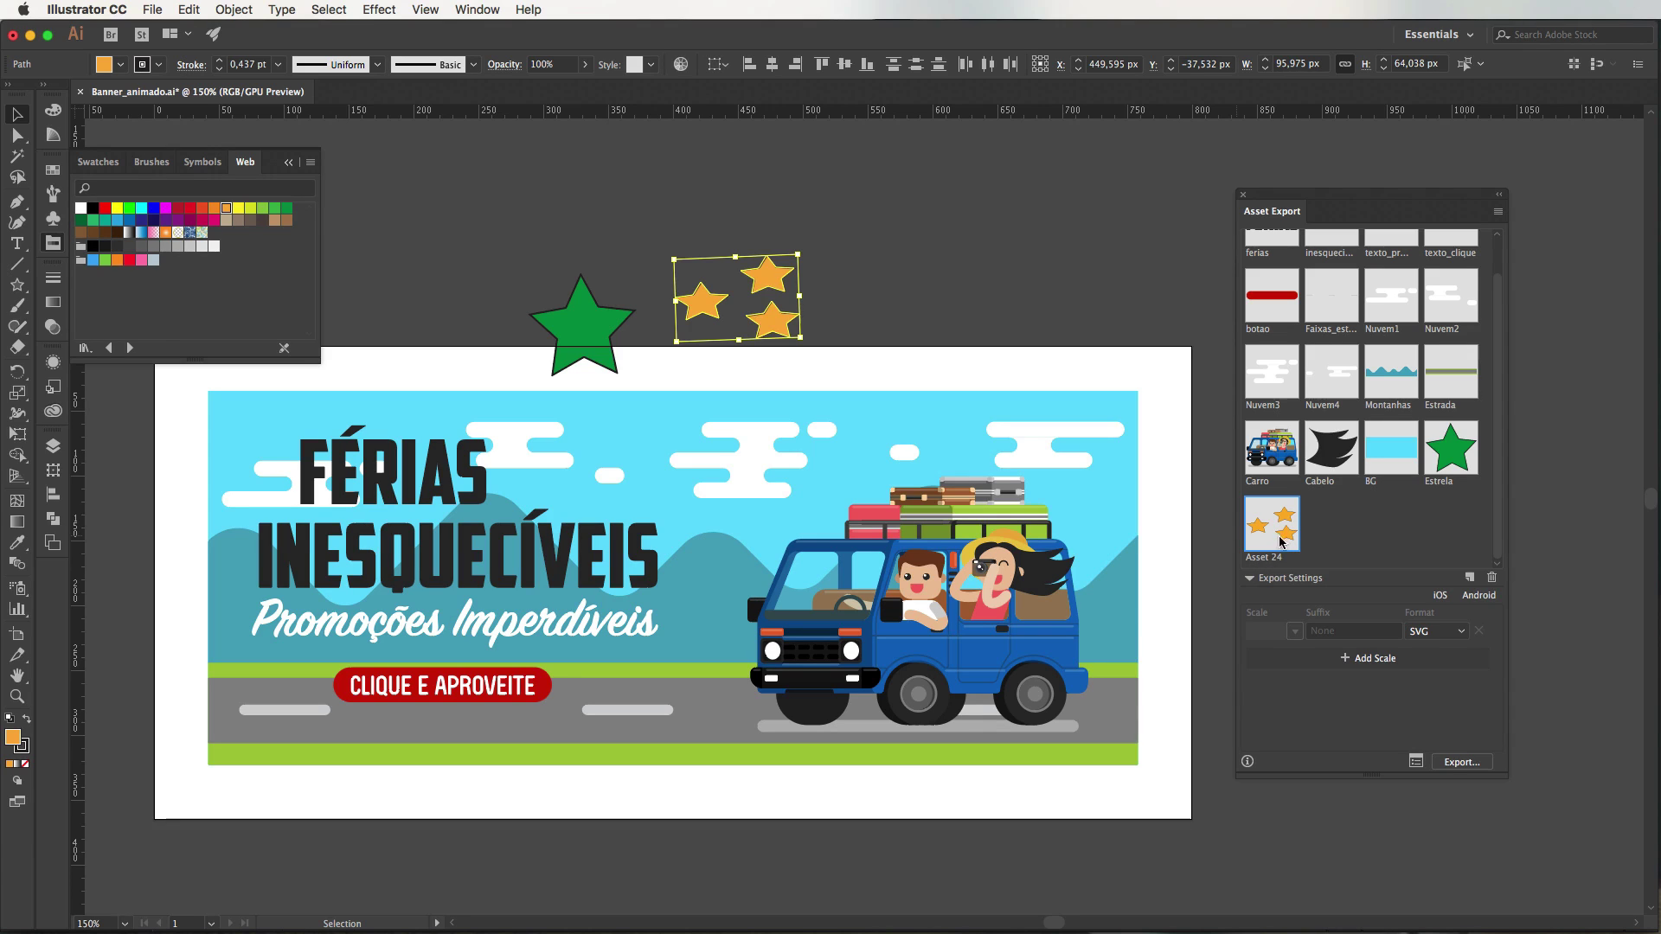
# - Delete the three small orange stars and the large green star from the artwork
pyautogui.click(852, 280)
pyautogui.click(766, 305)
pyautogui.press('Delete')
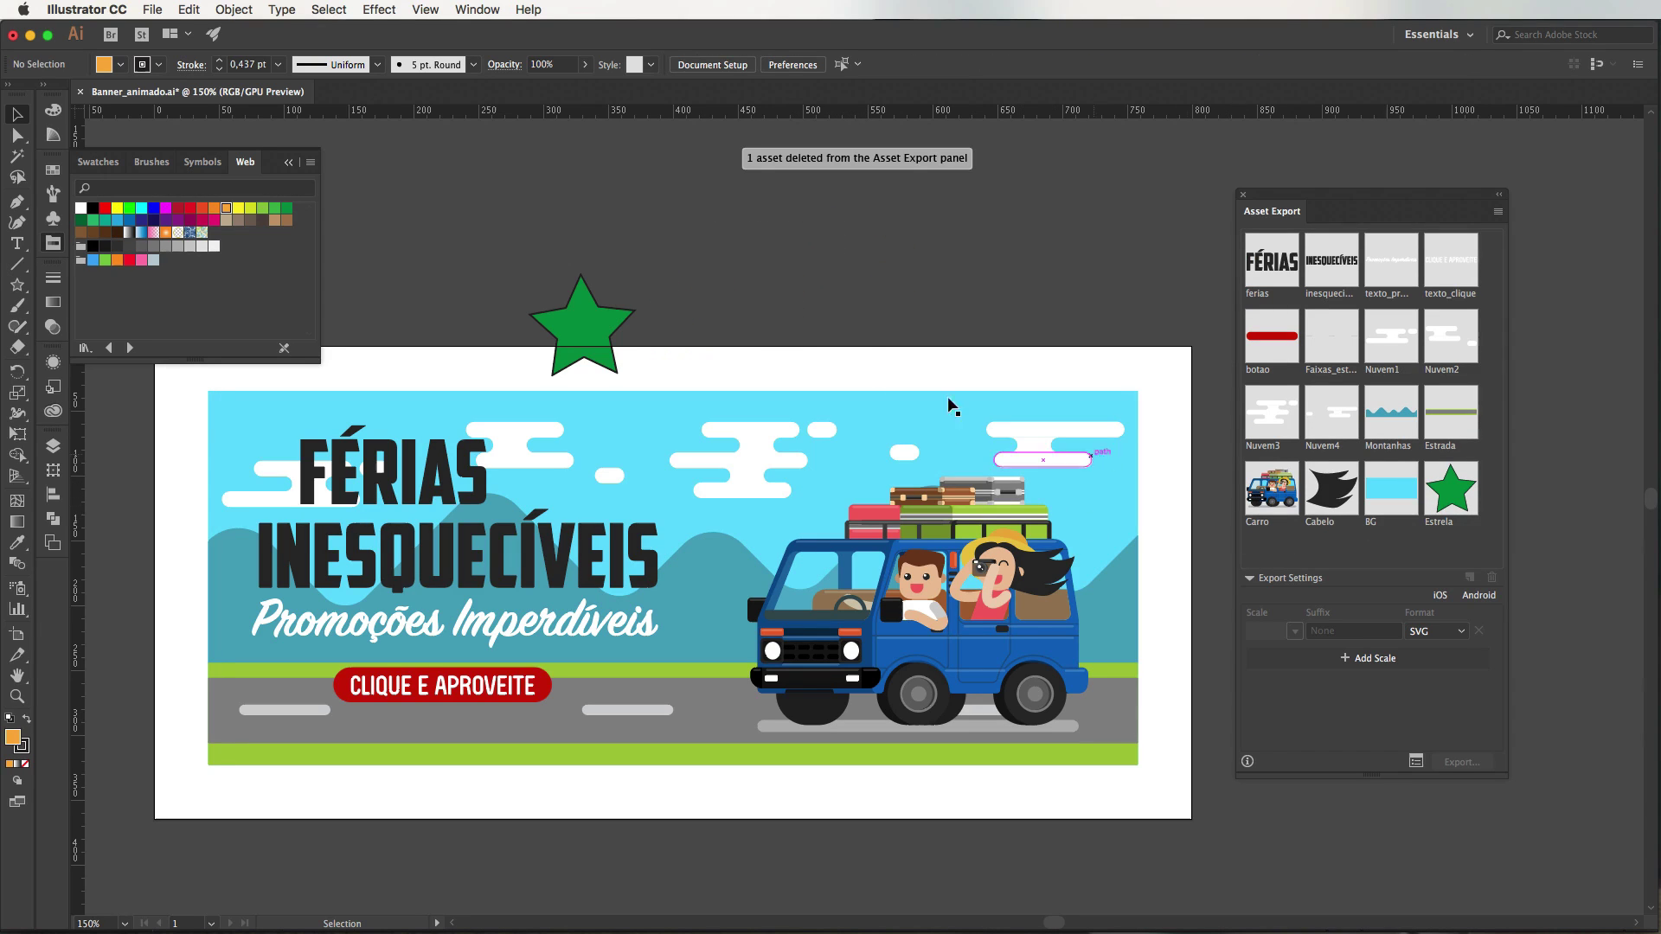
pyautogui.click(675, 327)
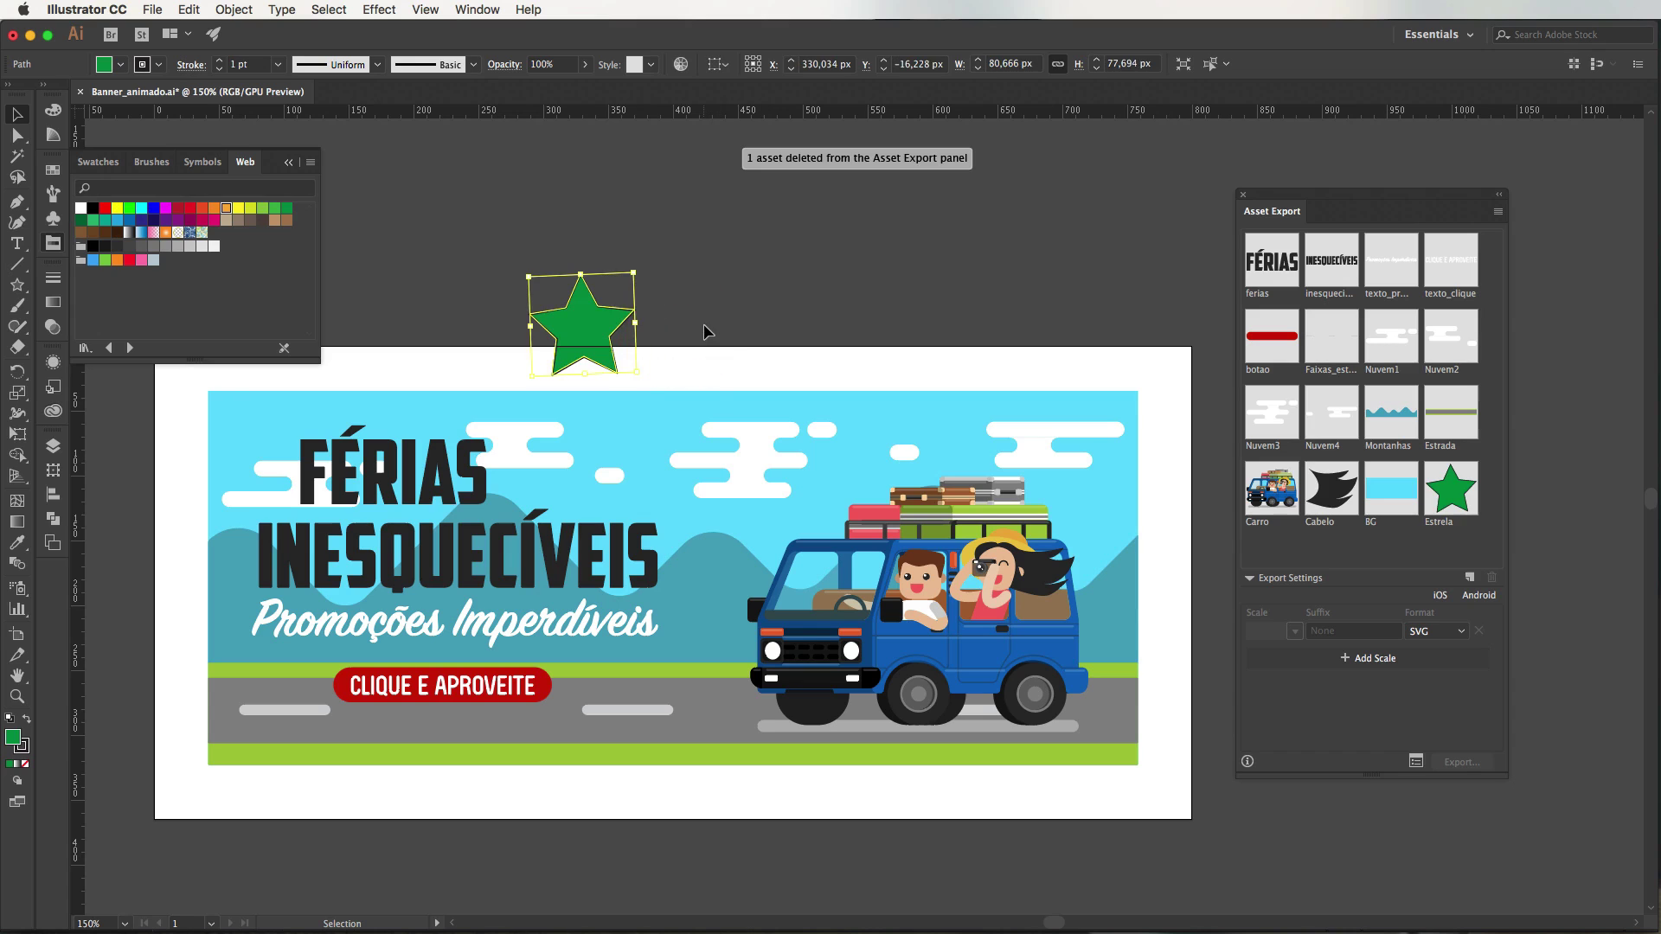
pyautogui.press('Delete')
pyautogui.click(598, 275)
# - Duplicate the mountain shape leftward, then duplicate both shapes again to form a long range of four overlapping pieces
pyautogui.hotkey('ctrl', '-')
pyautogui.hotkey('ctrl', '-')
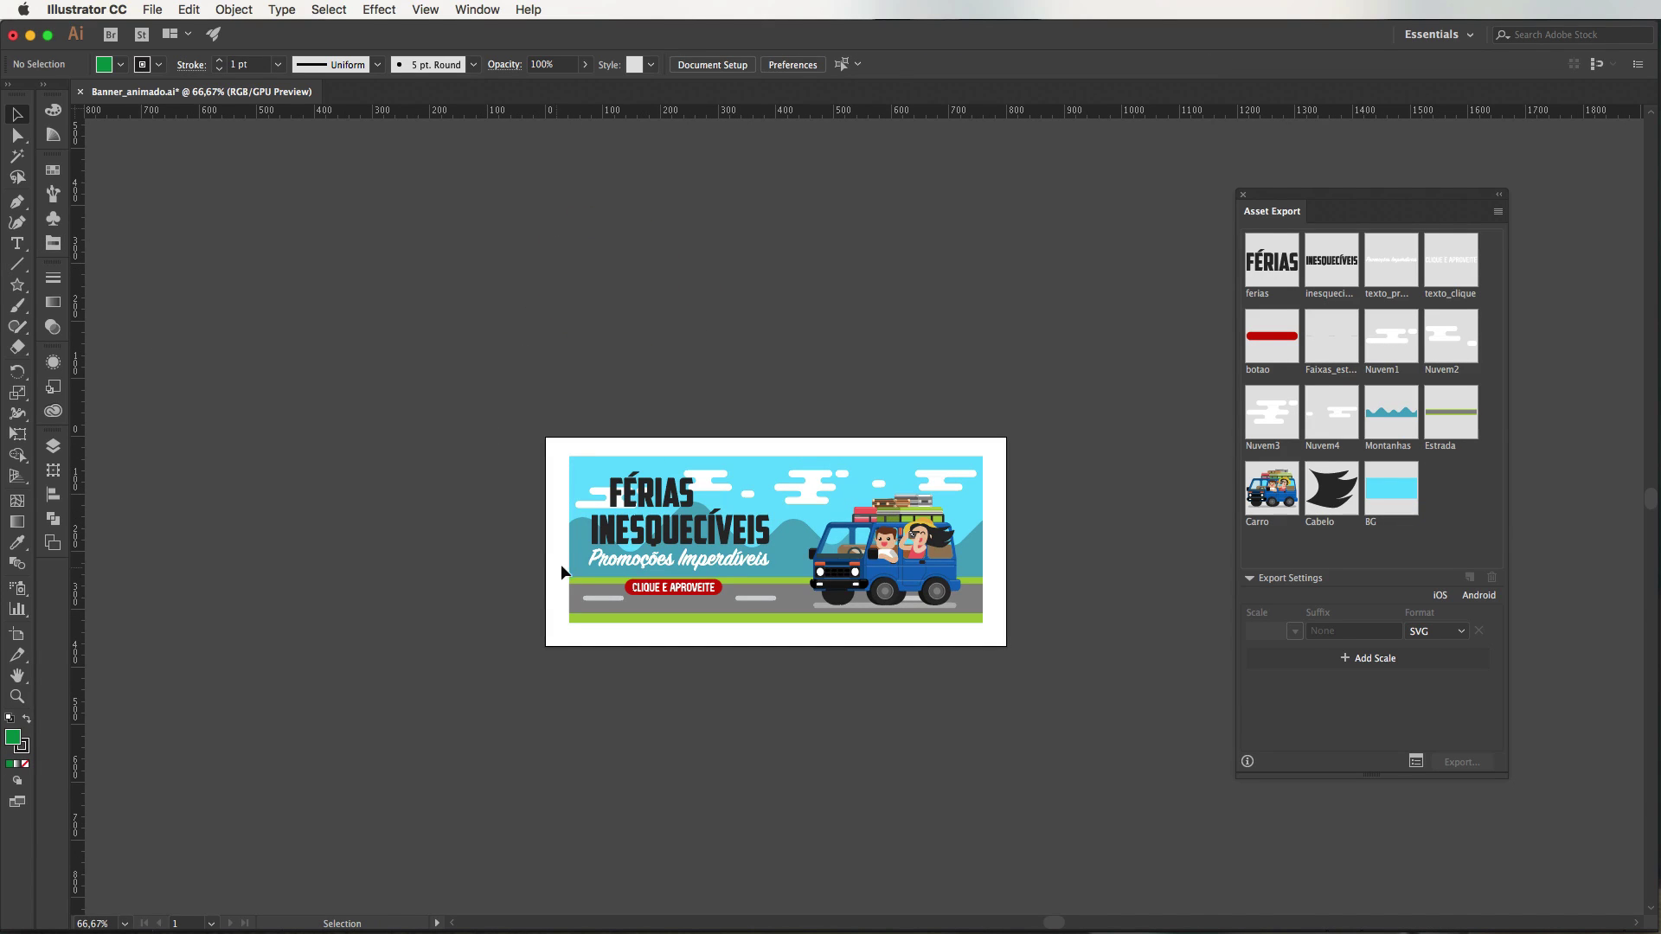
pyautogui.click(575, 544)
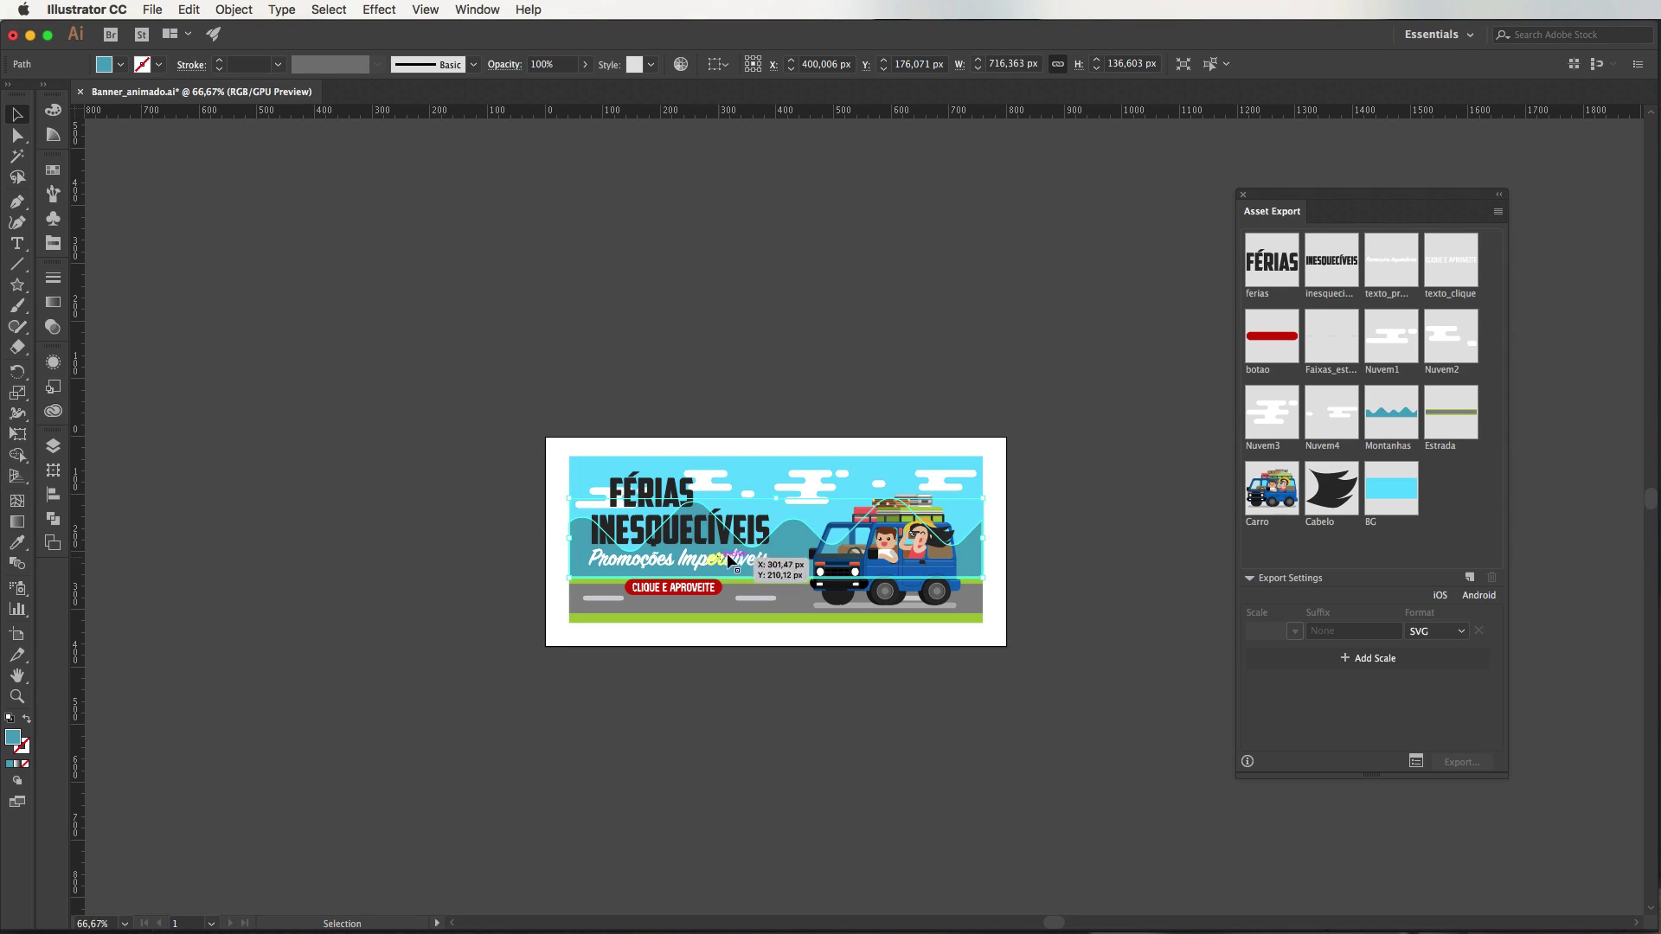
pyautogui.moveTo(791, 546); pyautogui.dragTo(476, 555)
pyautogui.keyDown('shift'); pyautogui.click(784, 543); pyautogui.keyUp('shift')
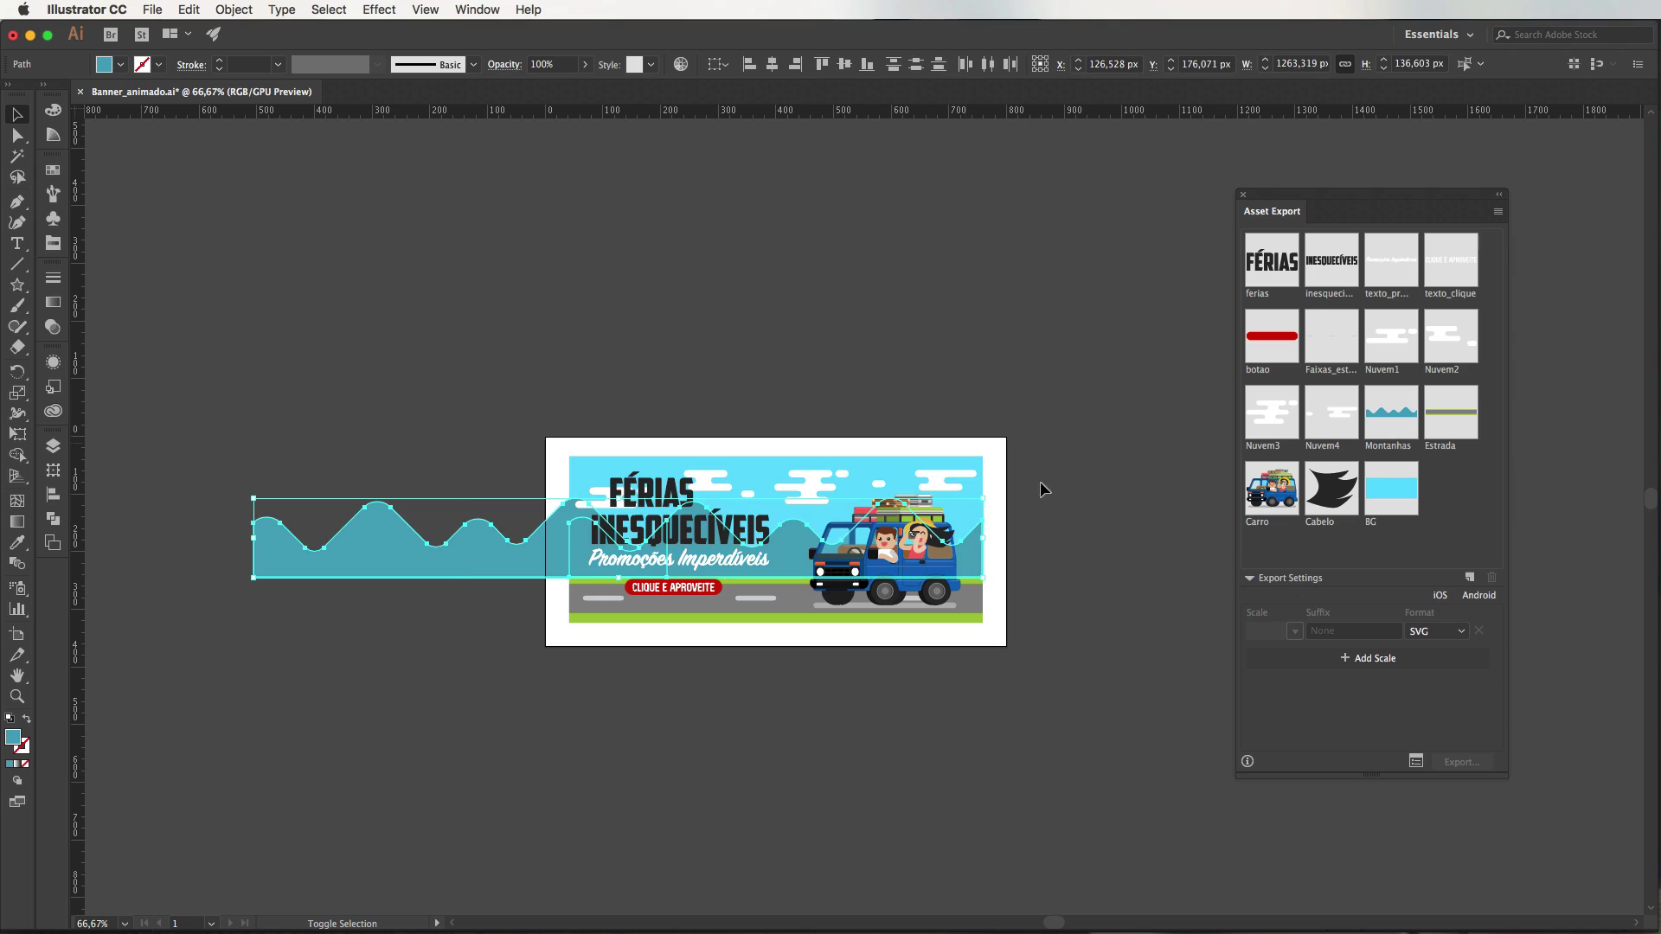
pyautogui.hscroll(-5, 625, 664)
pyautogui.moveTo(1063, 550); pyautogui.dragTo(435, 552)
pyautogui.click(656, 413)
pyautogui.press('super+minus')
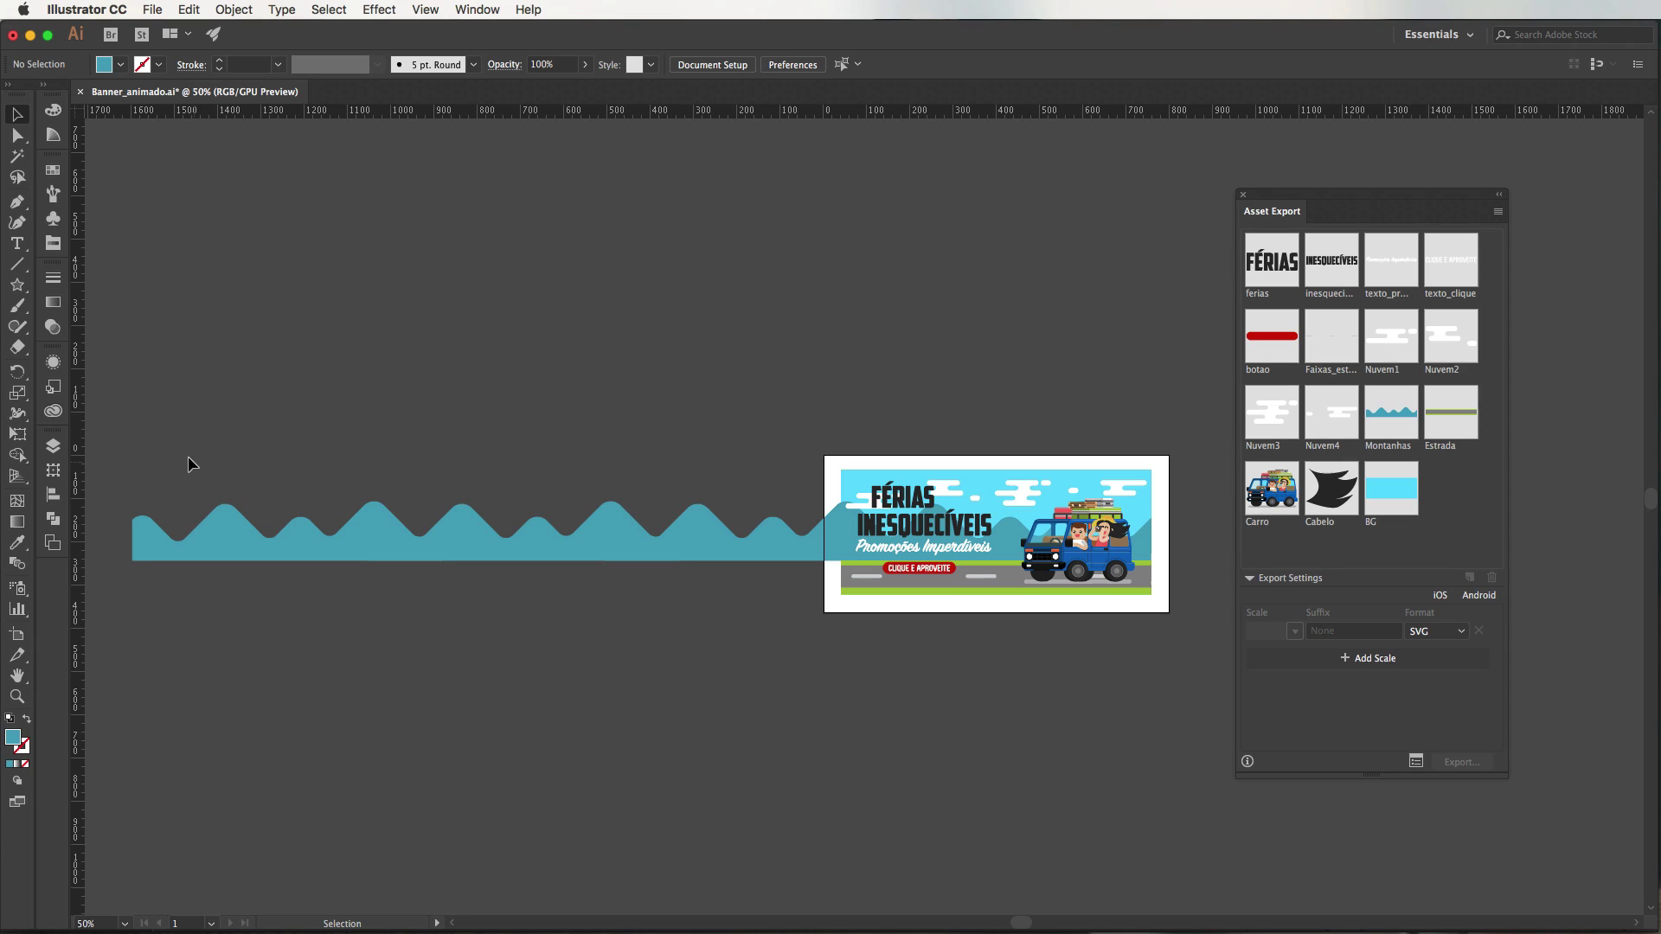
# - Select all four mountain shapes and add them together as a single export asset
pyautogui.moveTo(189, 457); pyautogui.dragTo(298, 625)
pyautogui.moveTo(498, 451); pyautogui.dragTo(597, 553)
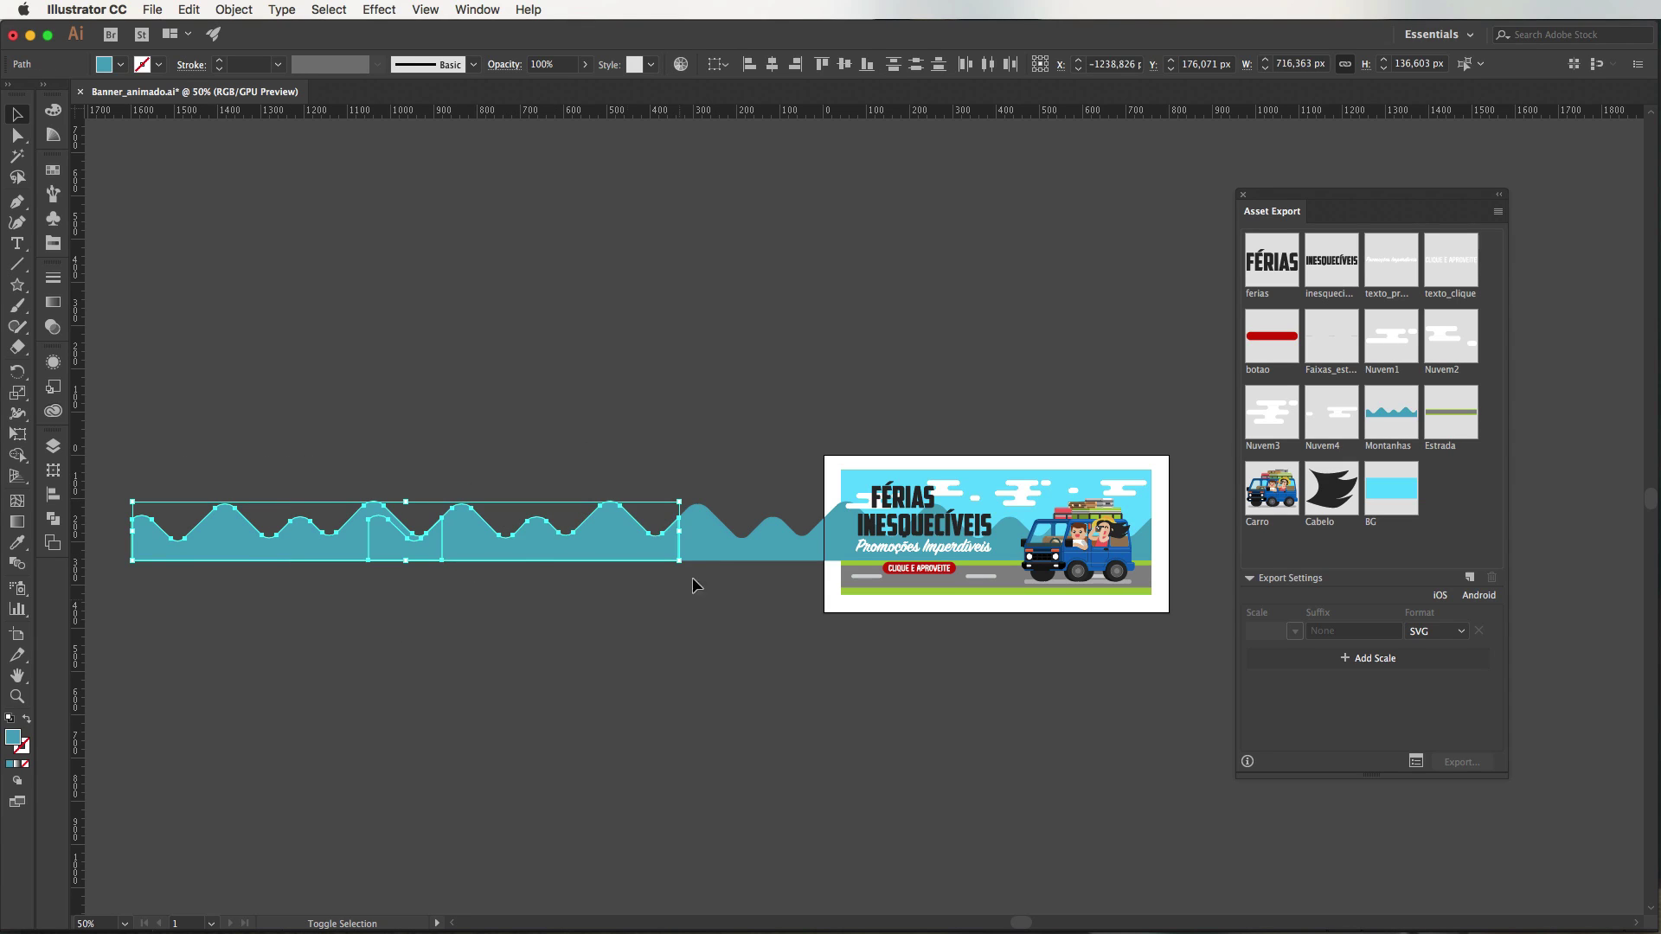
pyautogui.moveTo(715, 468); pyautogui.dragTo(822, 545)
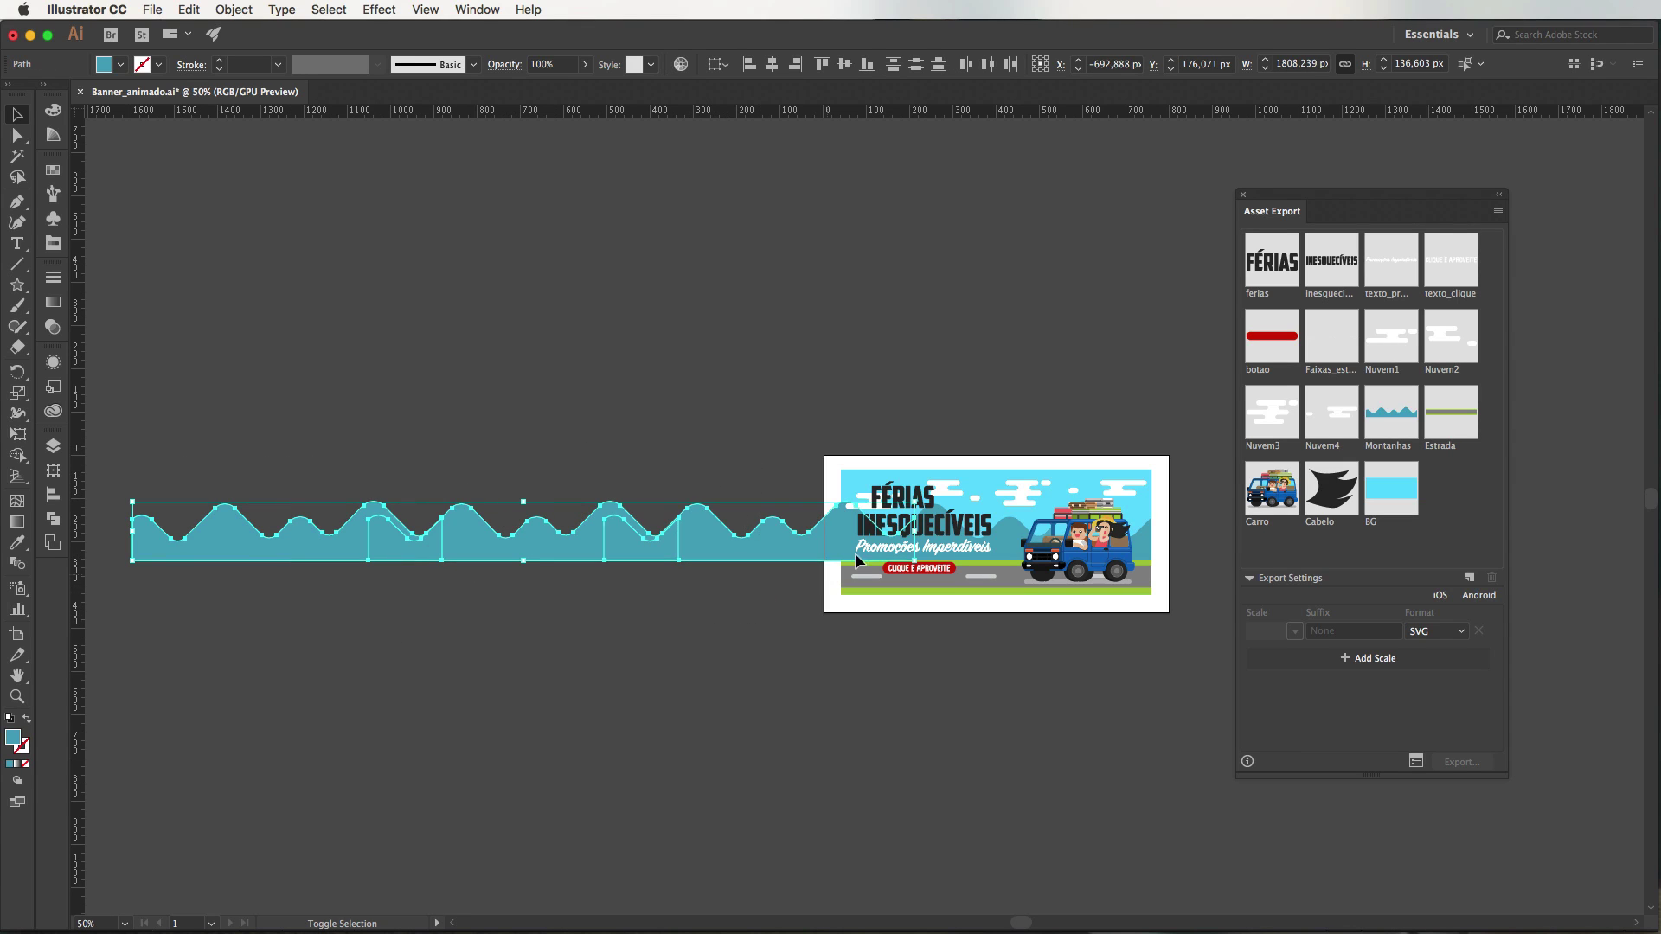
pyautogui.keyDown('shift'); pyautogui.click(1002, 534); pyautogui.keyUp('shift')
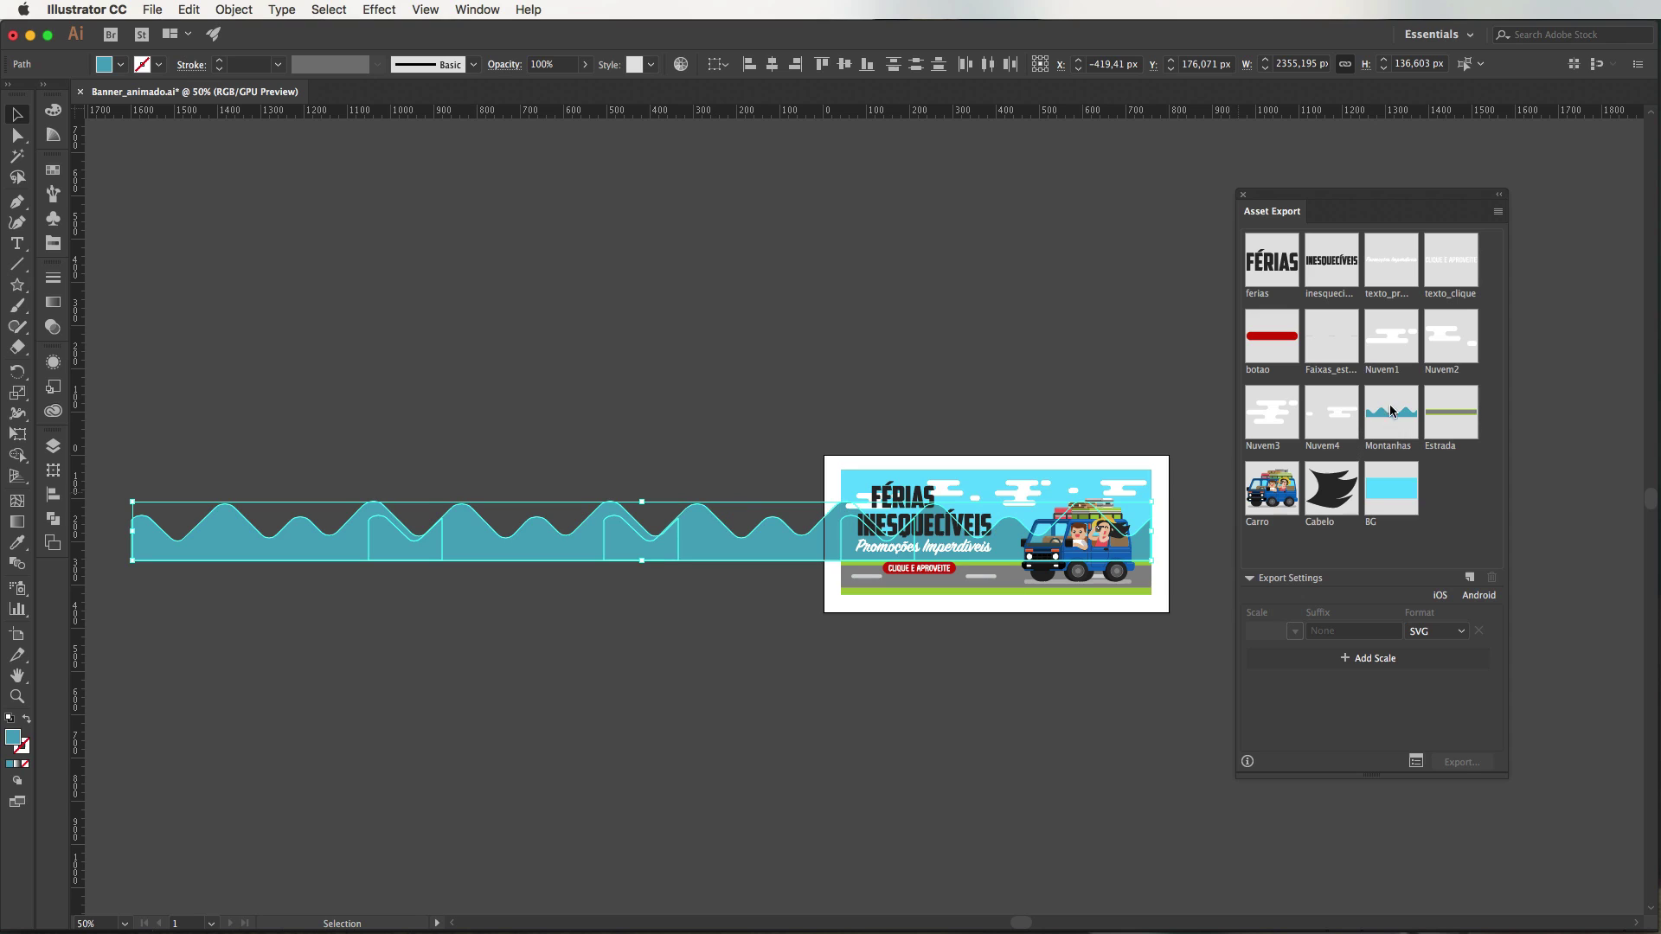
pyautogui.moveTo(484, 573); pyautogui.dragTo(1382, 435)
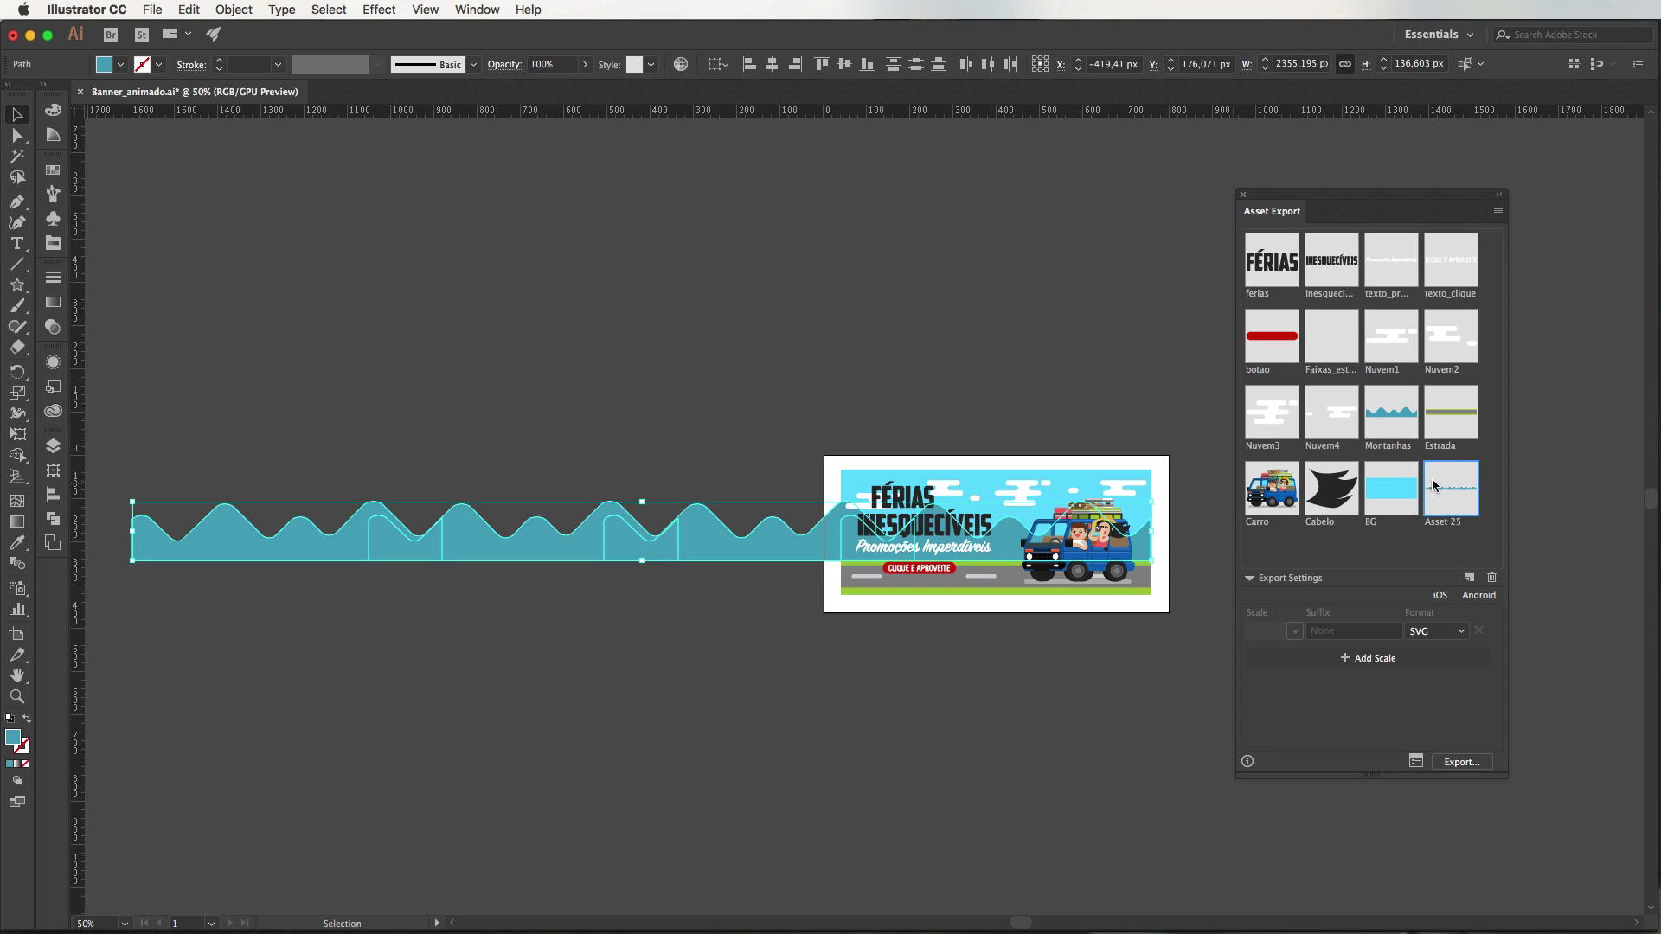
# - Rename the new mountain range asset as Montanha_maior
pyautogui.doubleClick(1443, 525)
pyautogui.write('Mont')
pyautogui.write('anha_ma')
pyautogui.write('ior')
pyautogui.press('Return')
# - Remove the old Montanhas asset from the export assets and deselect the mountain shapes
pyautogui.click(1387, 417)
pyautogui.click(1491, 577)
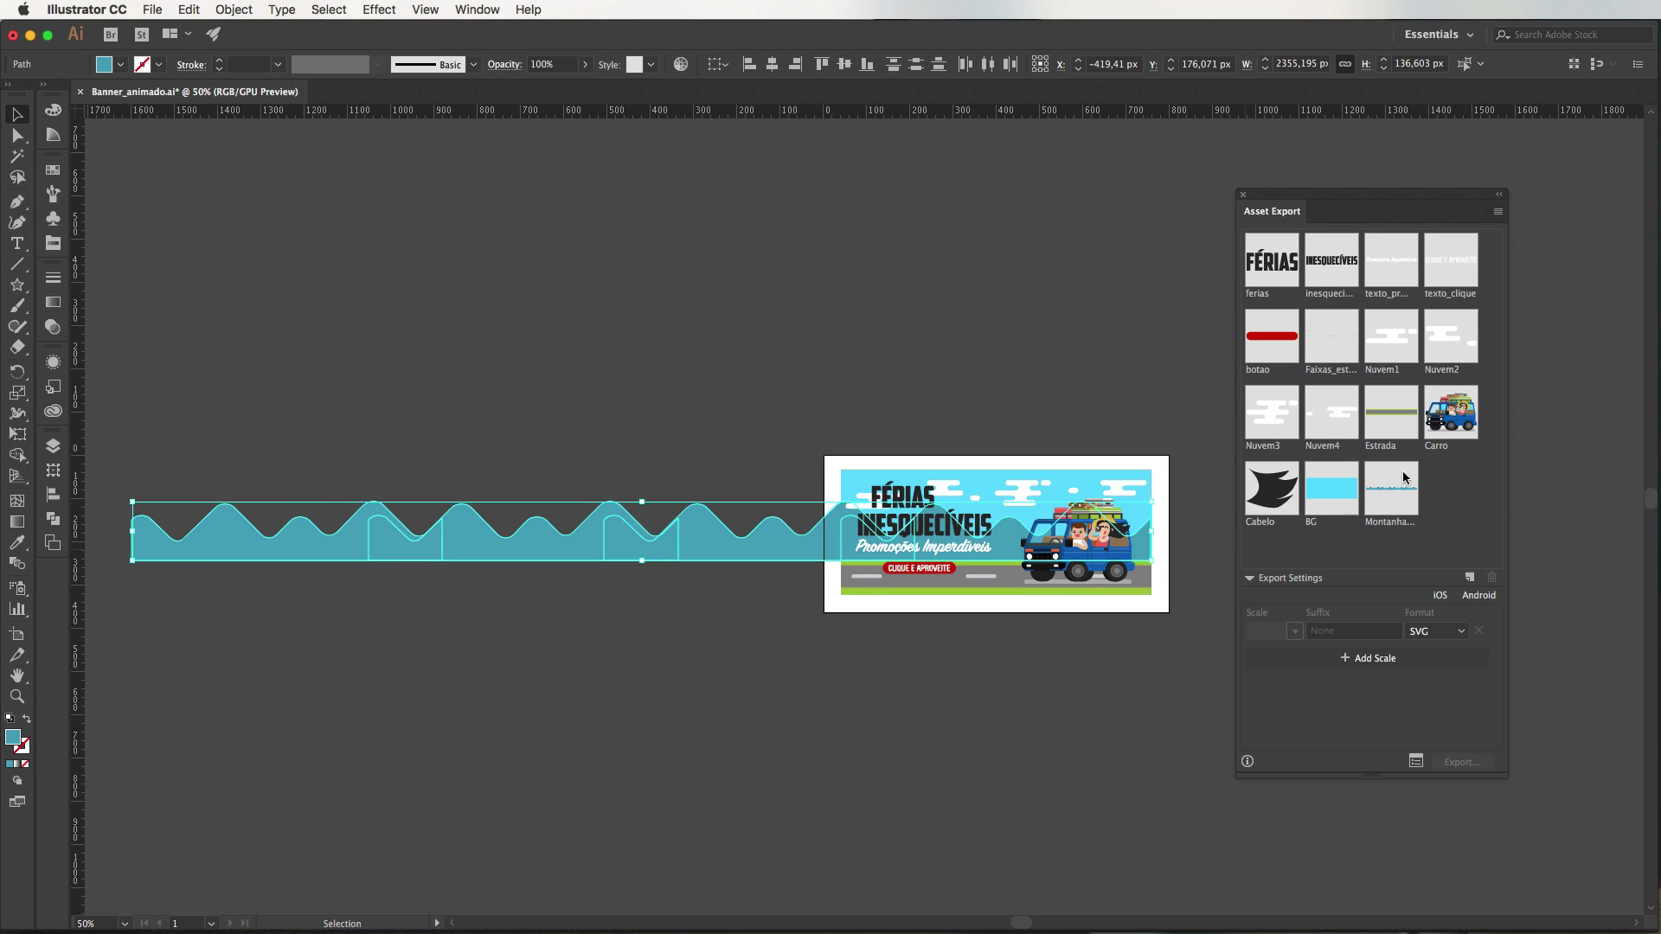
pyautogui.click(940, 426)
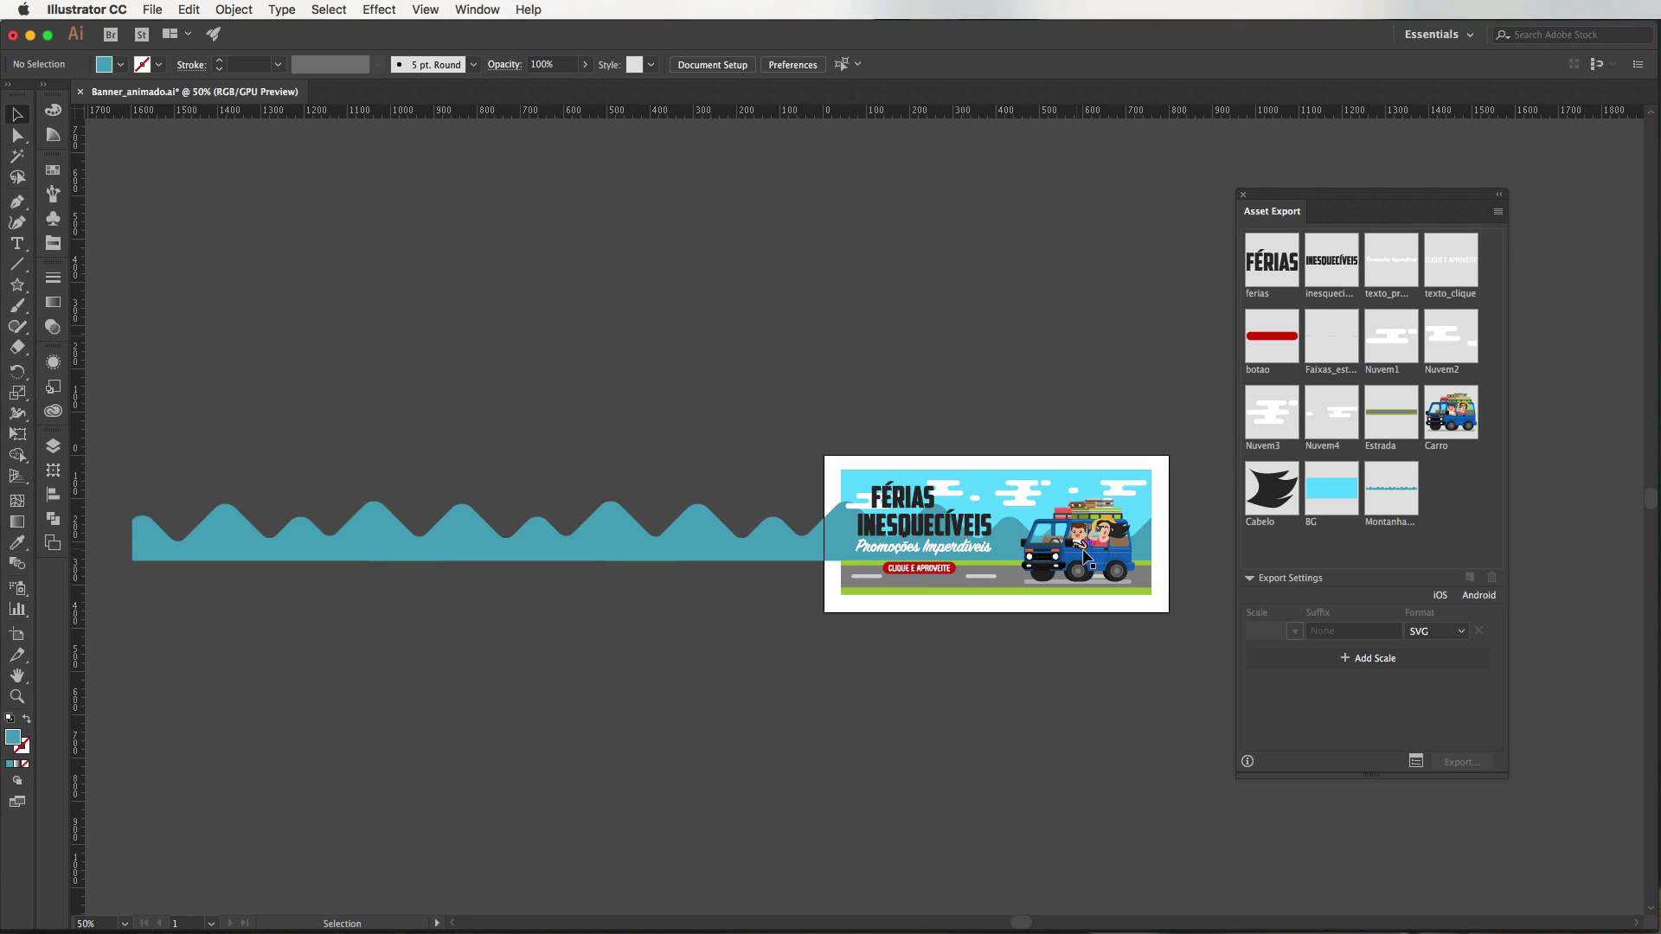
# - Duplicate the road stripe group to the left, keeping the copy in line with the original stripes
pyautogui.press('super+equal')
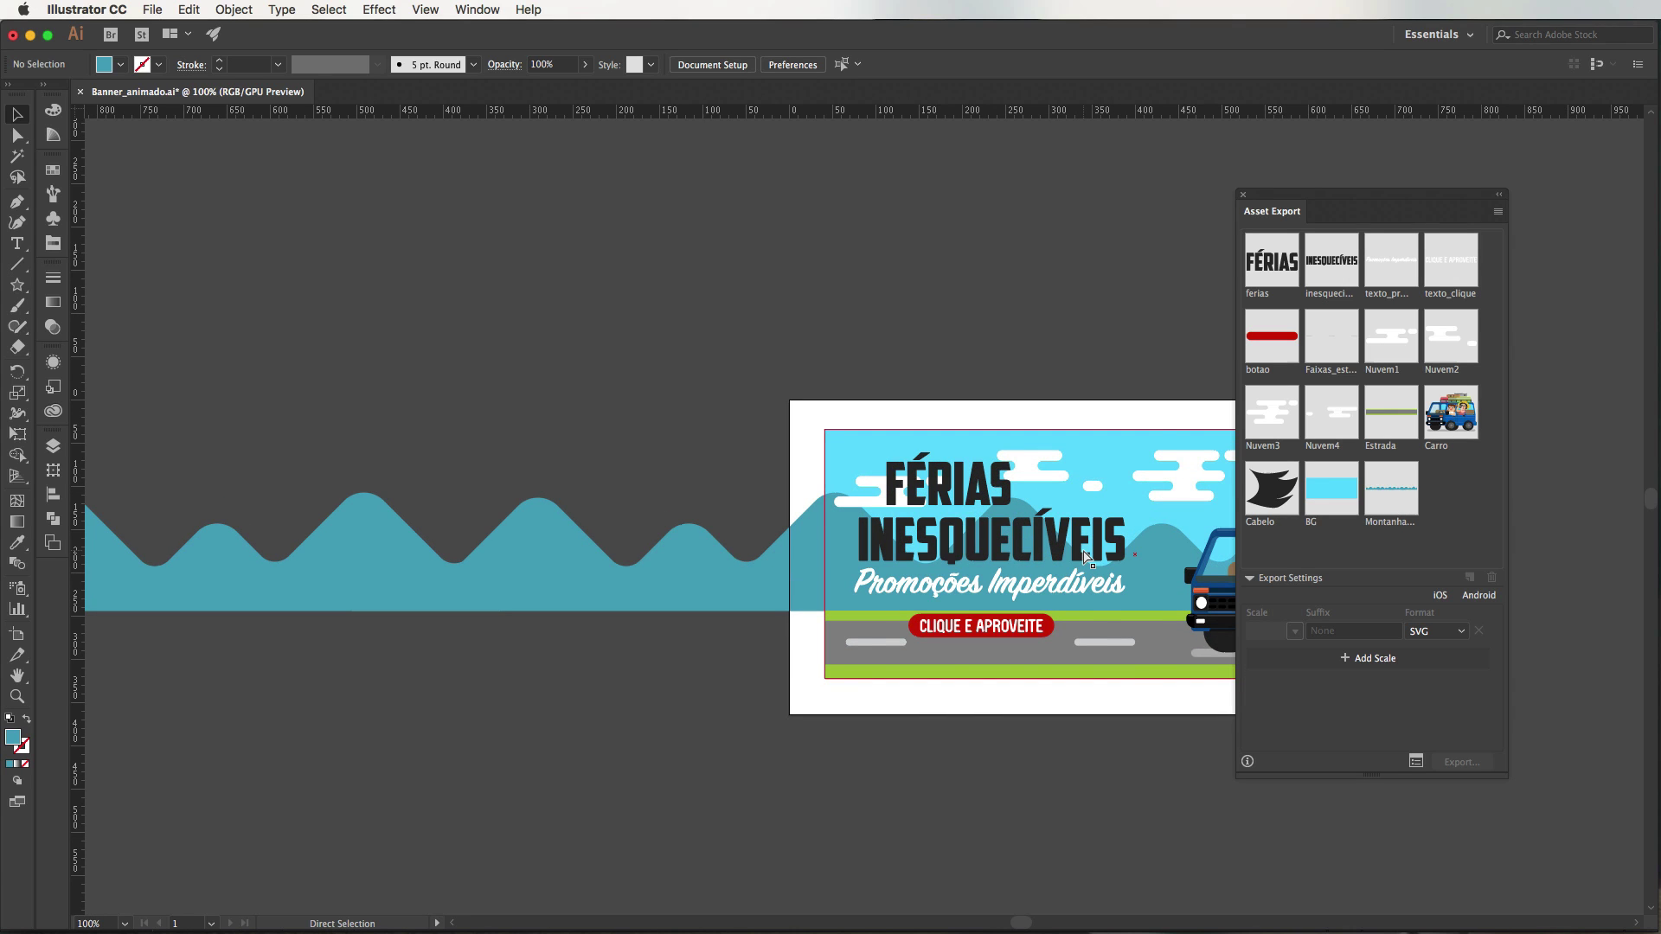
pyautogui.press('super+equal')
pyautogui.moveTo(939, 581); pyautogui.dragTo(475, 355)
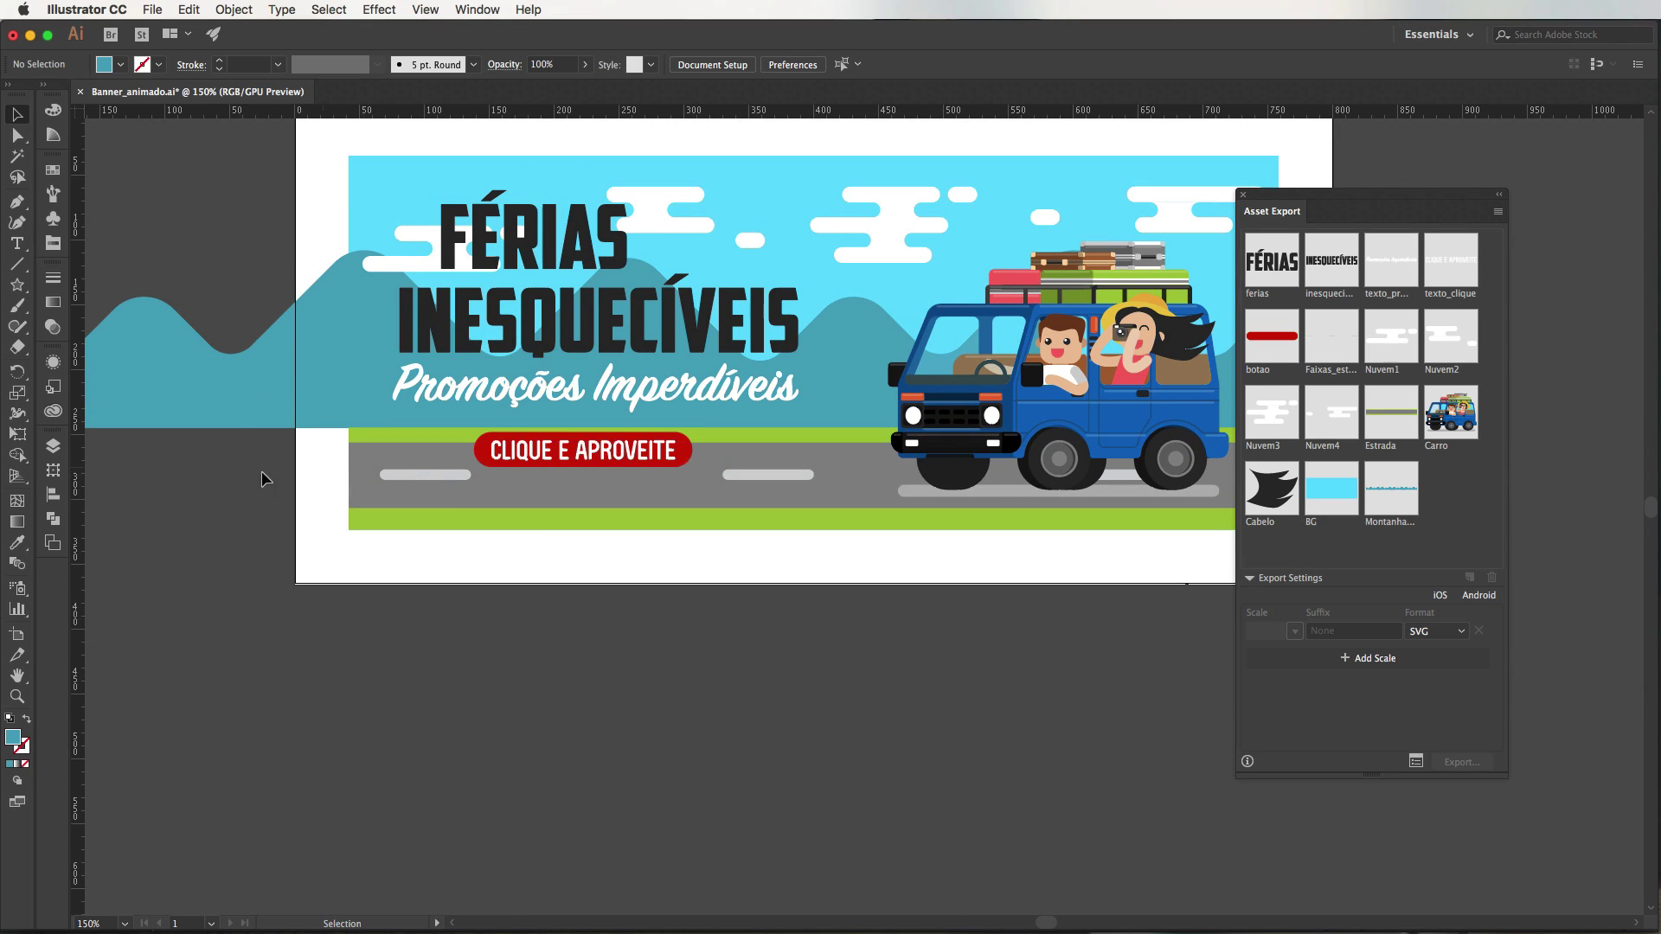
pyautogui.click(435, 473)
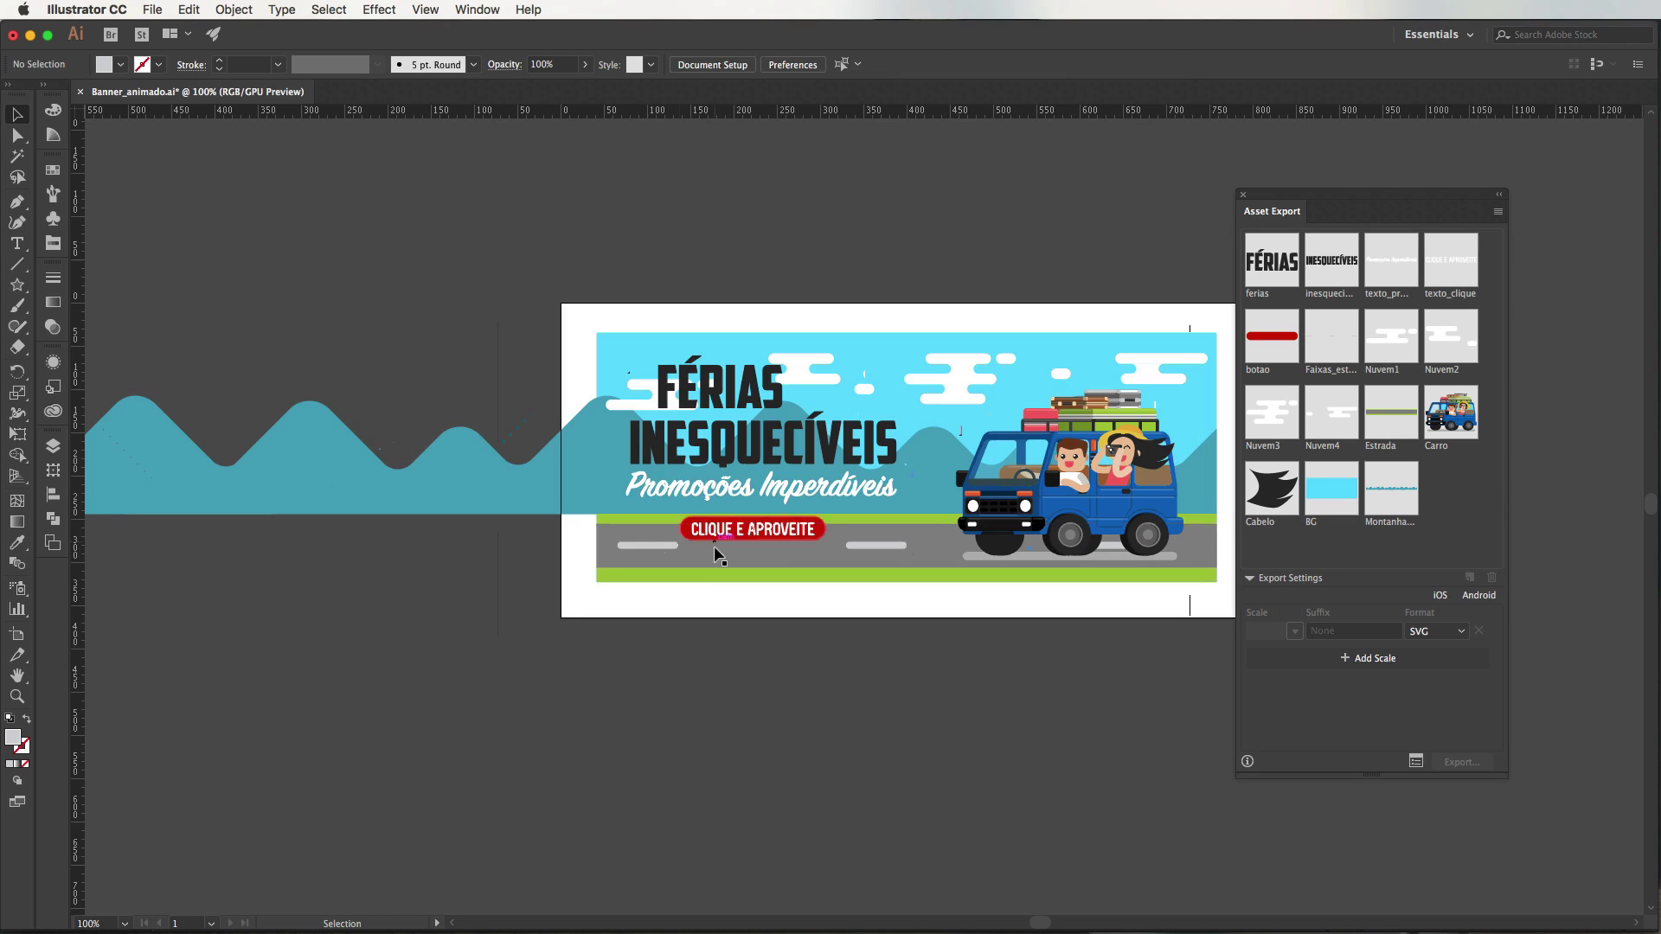
pyautogui.click(659, 547)
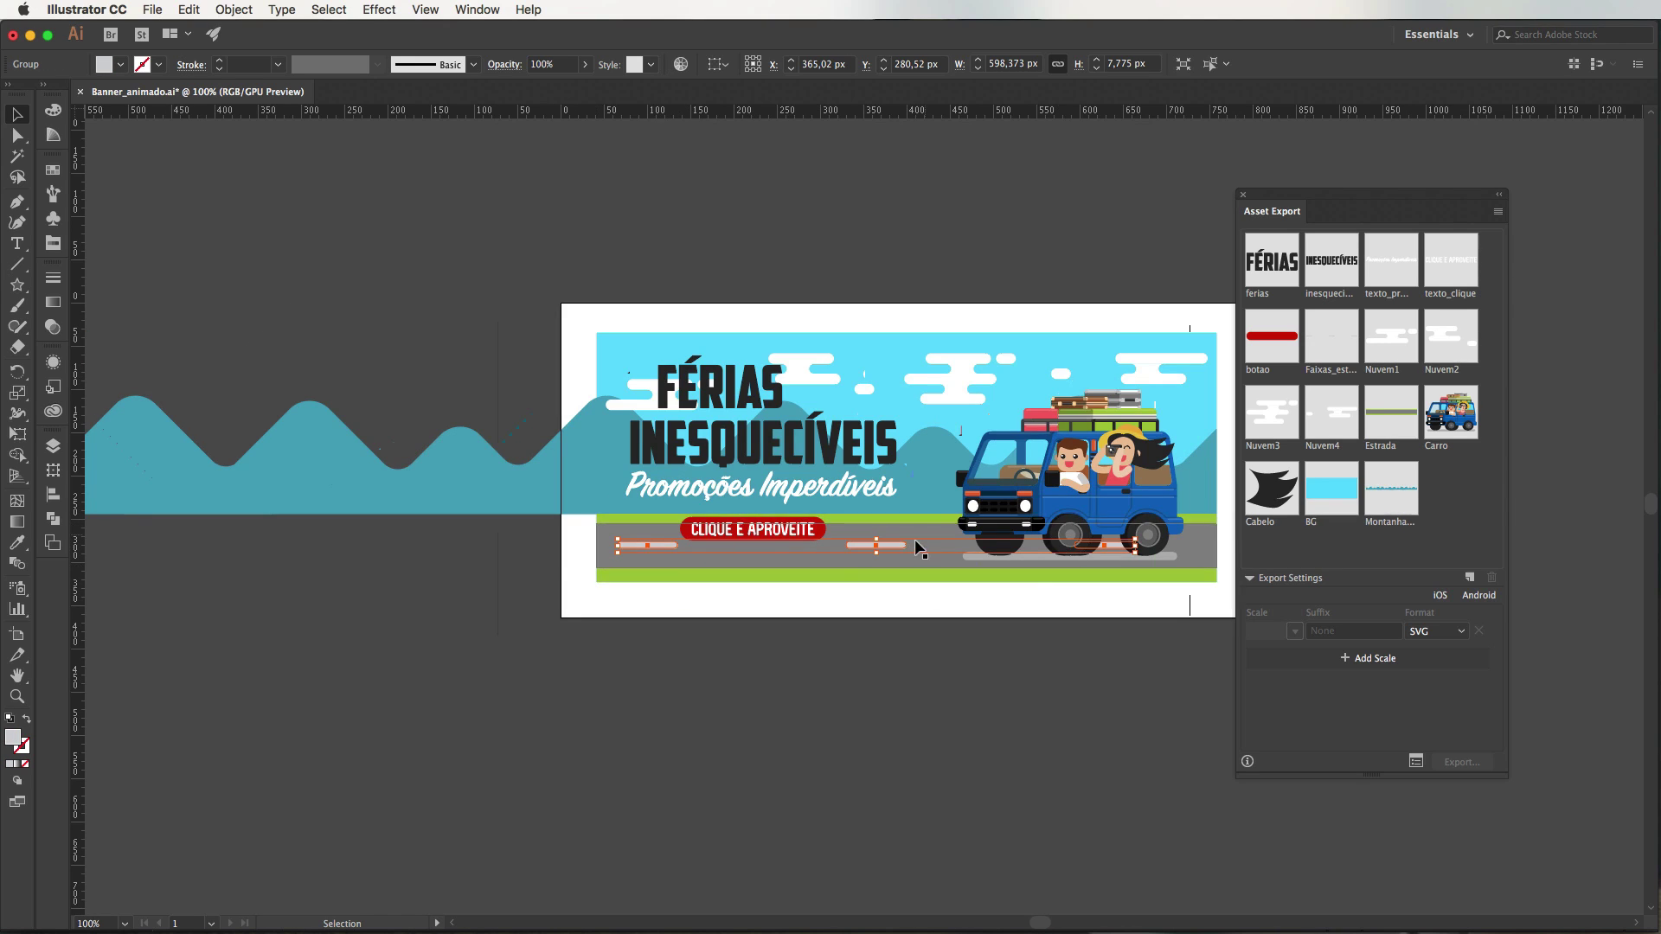
pyautogui.moveTo(894, 547); pyautogui.dragTo(435, 556)
# - Repeat the stripe duplication leftward until the row extends well beyond the left end of the mountain range
pyautogui.press('super+minus')
pyautogui.press('super+minus')
pyautogui.press('super+d')
pyautogui.press('super+d')
pyautogui.press('super+d')
pyautogui.press('super+d')
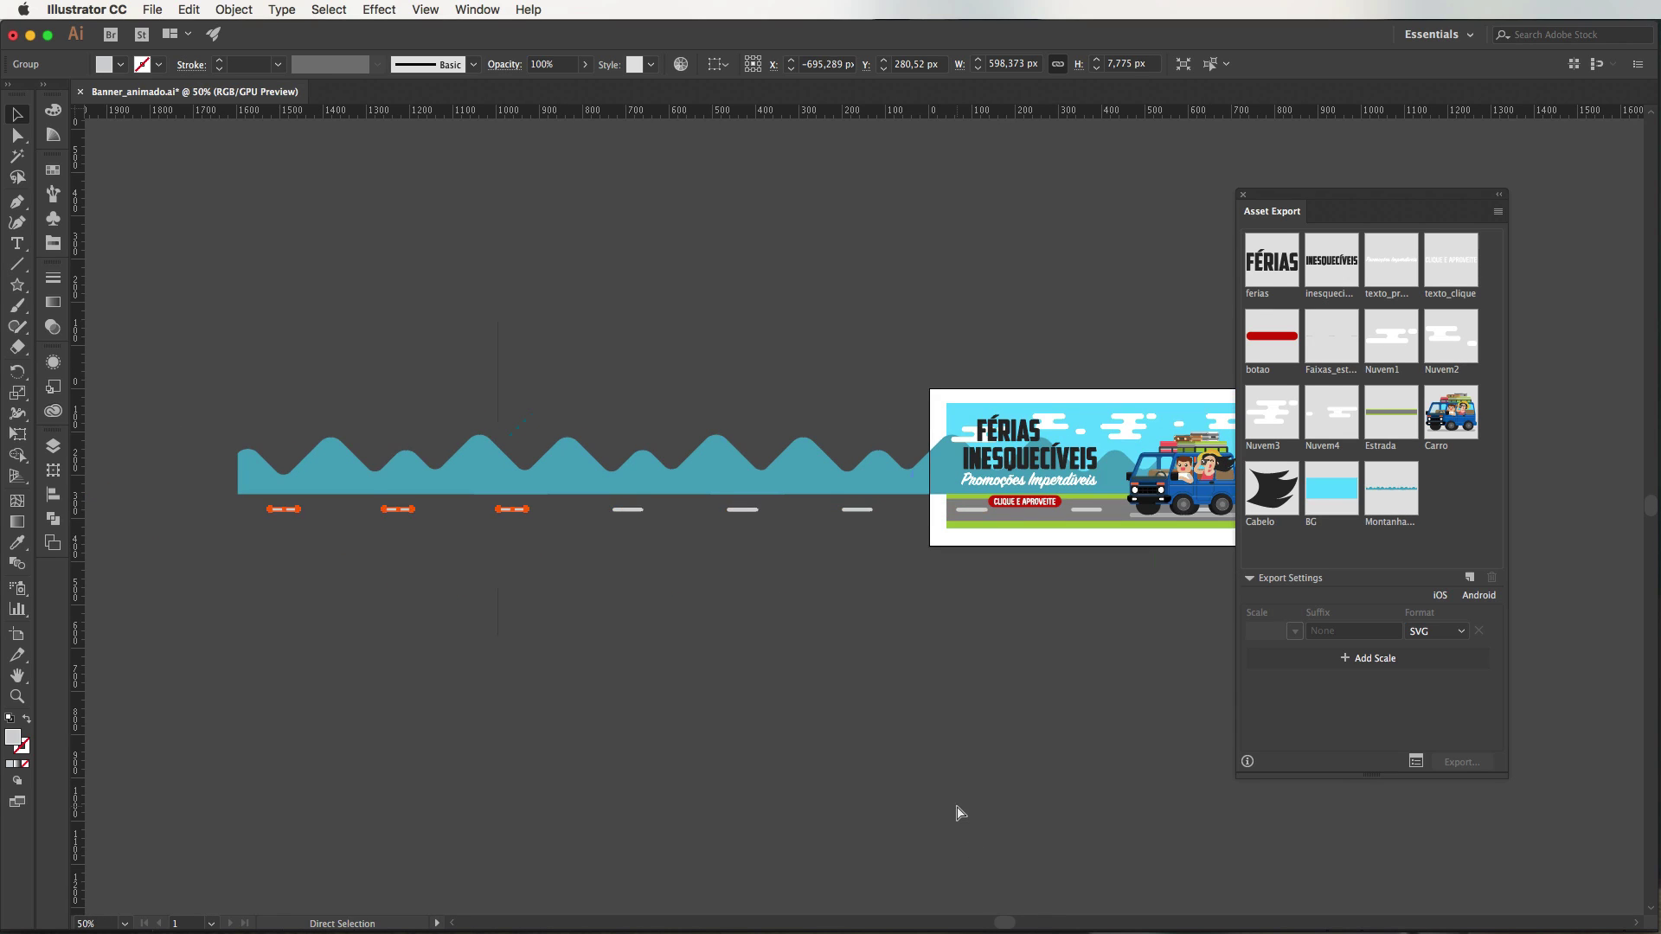
pyautogui.press('super+minus')
pyautogui.moveTo(980, 562); pyautogui.dragTo(489, 549)
pyautogui.press('super+d')
pyautogui.click(562, 547)
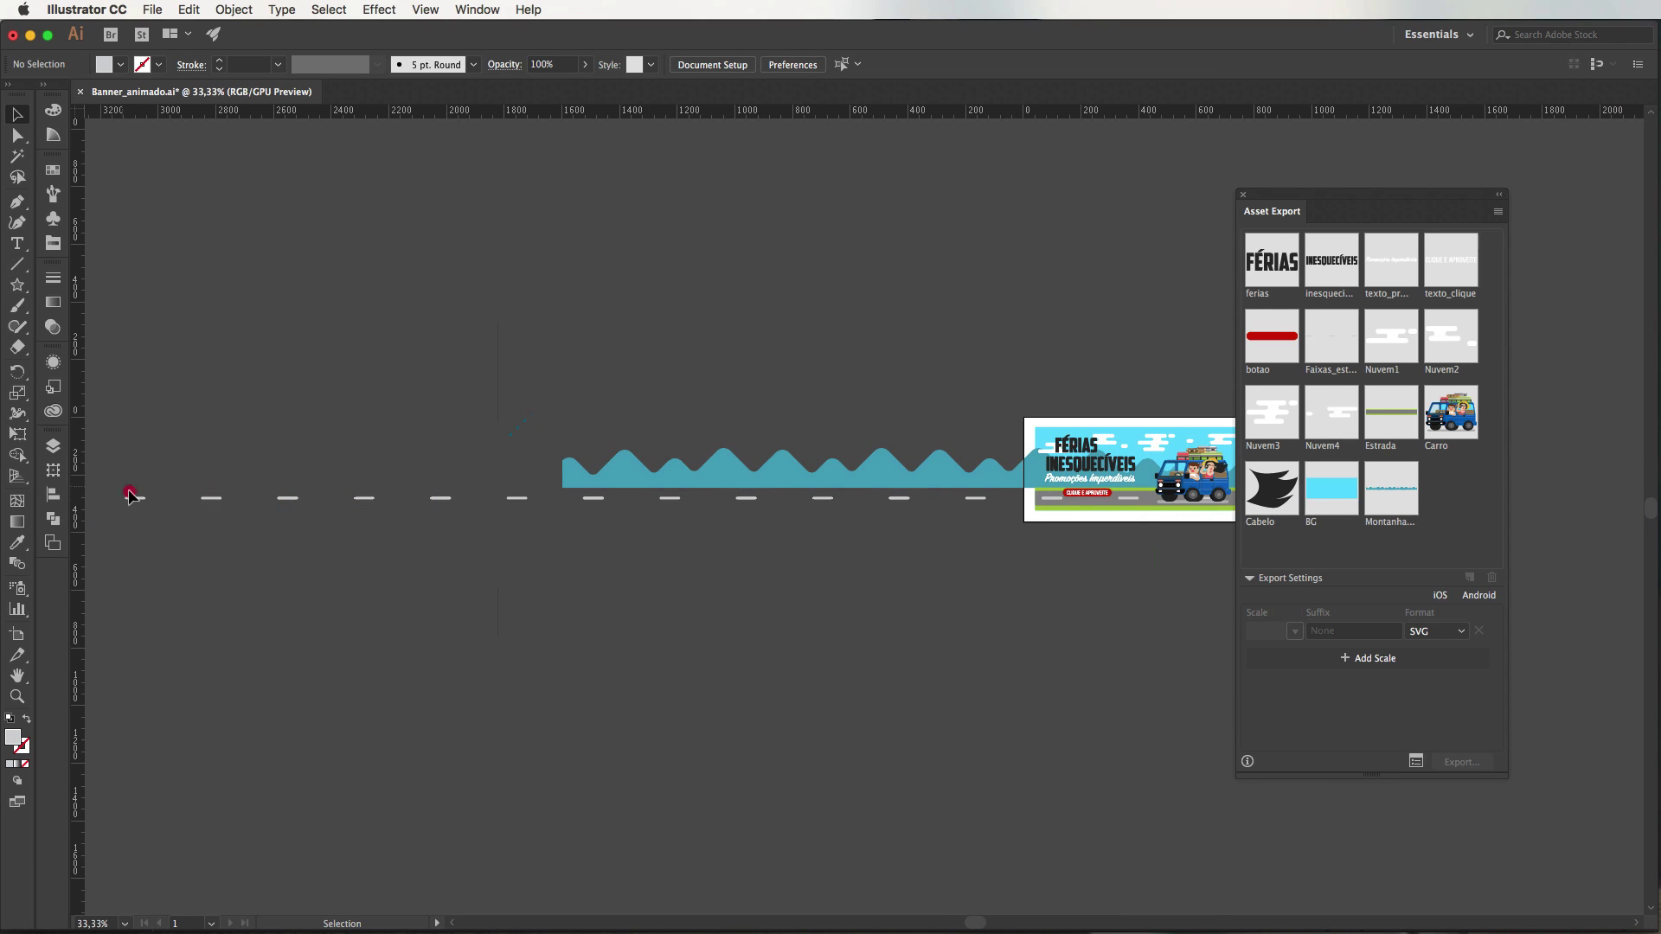
# - Select the whole row of road stripes, including those inside the banner, and add it as a single export asset
pyautogui.moveTo(128, 490); pyautogui.dragTo(979, 504)
pyautogui.keyDown('shift'); pyautogui.click(1128, 504); pyautogui.keyUp('shift')
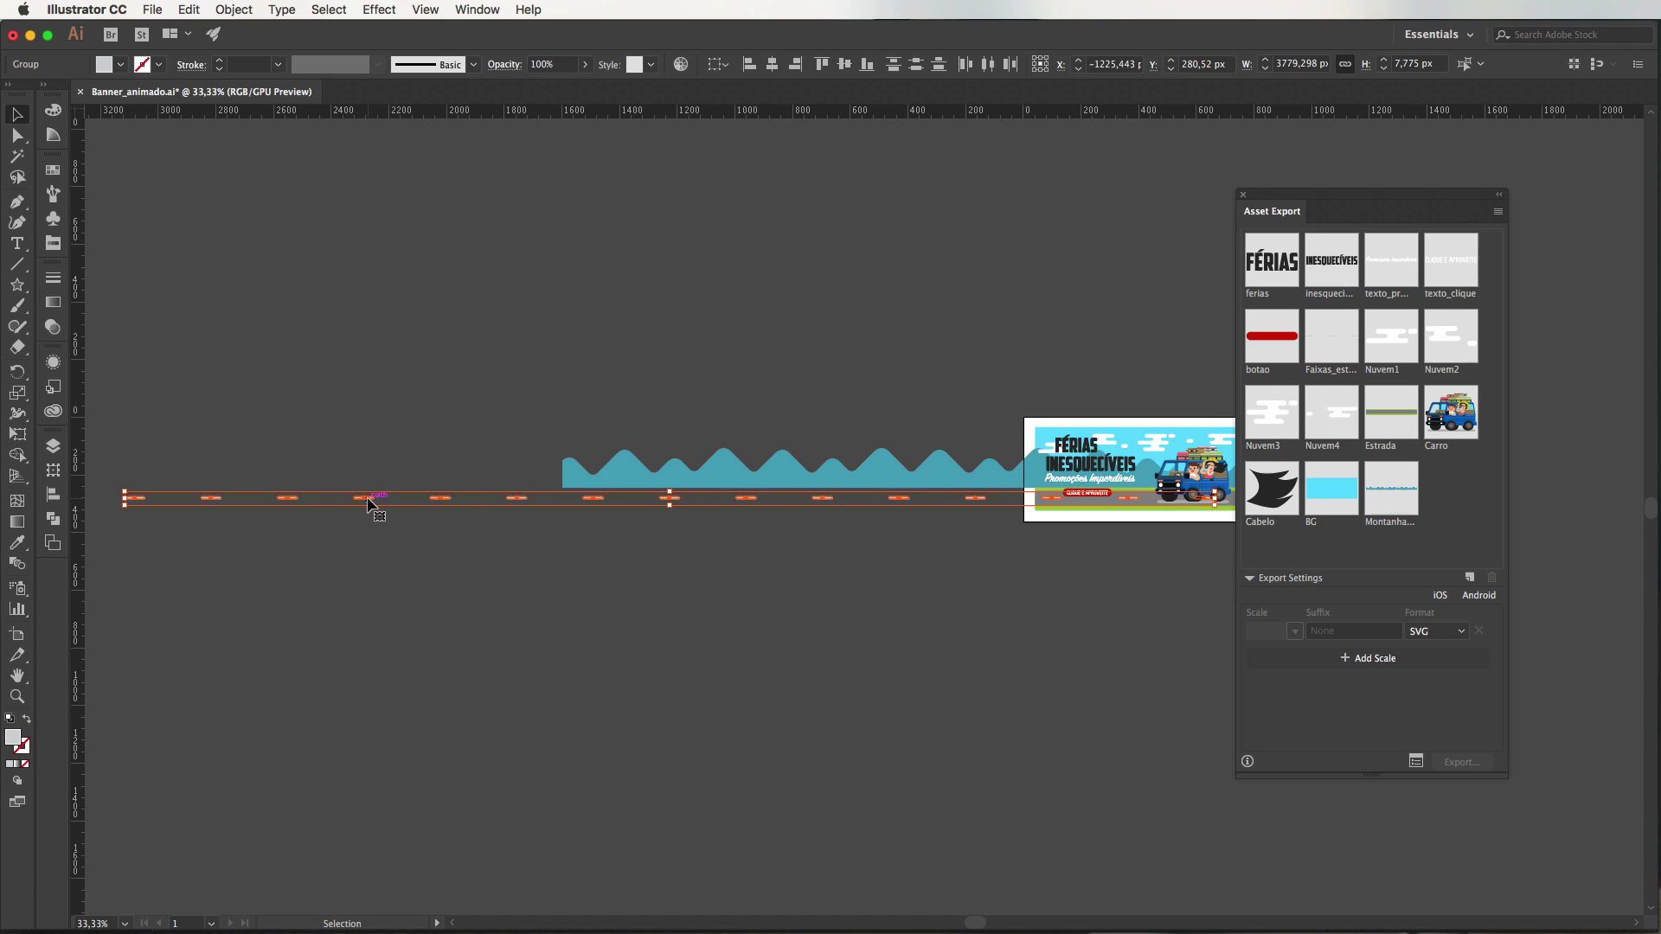
pyautogui.moveTo(372, 508); pyautogui.dragTo(1362, 472)
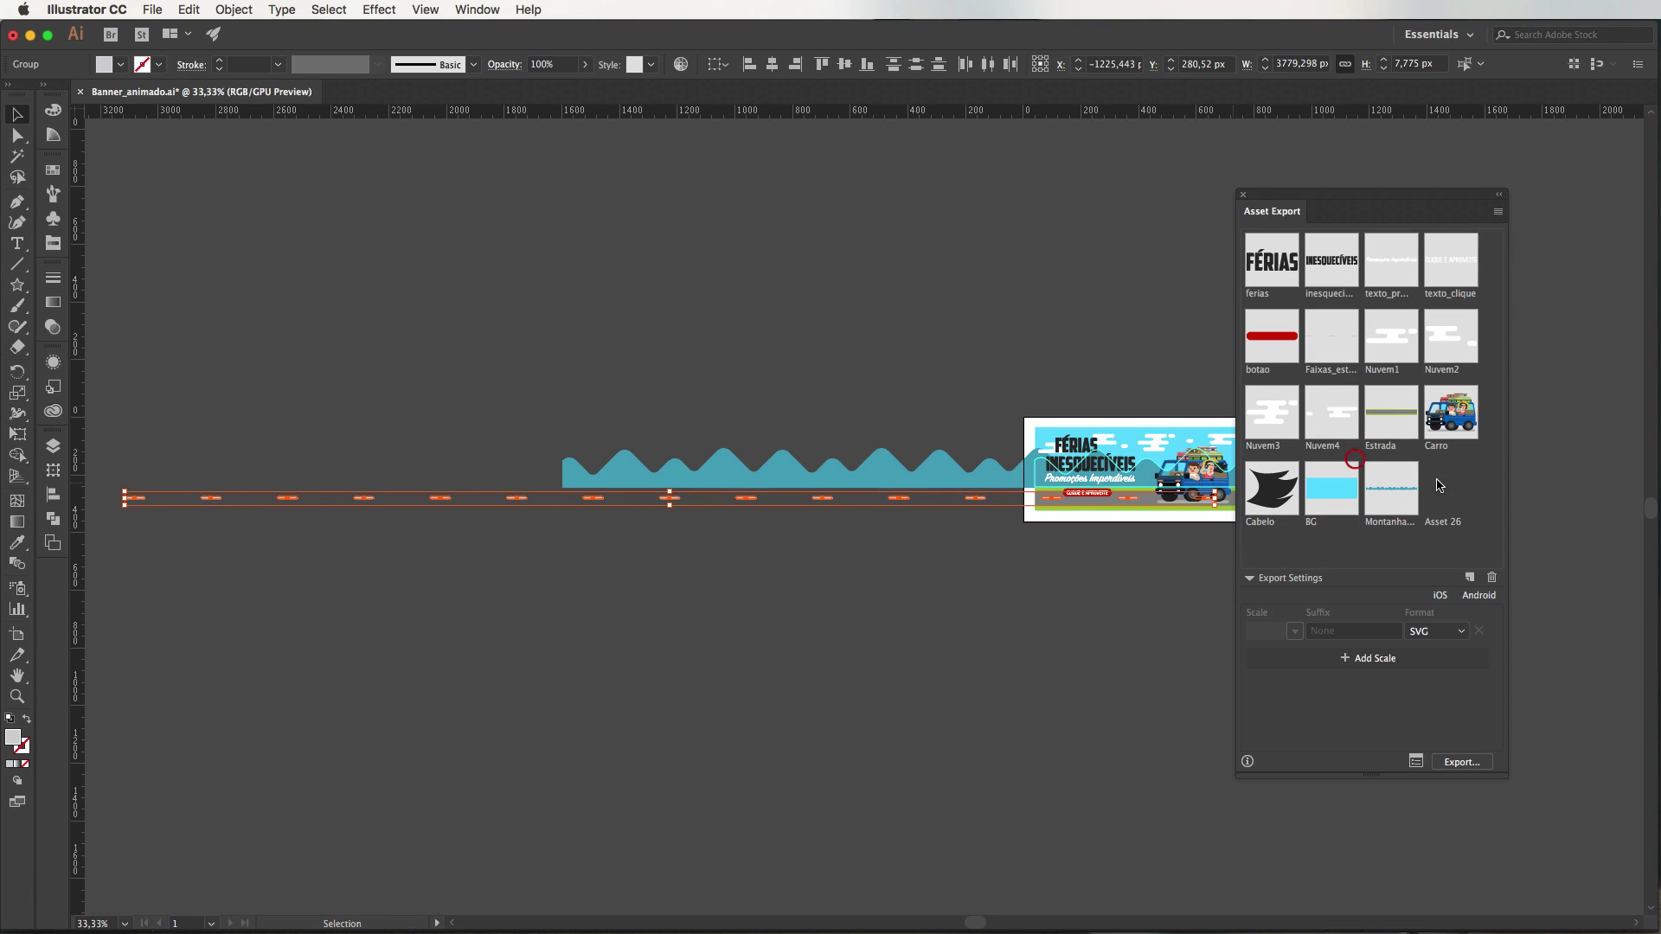
# - Rename the new road stripe asset with a name beginning Faixas_Ma
pyautogui.doubleClick(1444, 526)
pyautogui.write('Faixas_Ma')
pyautogui.press('Return')
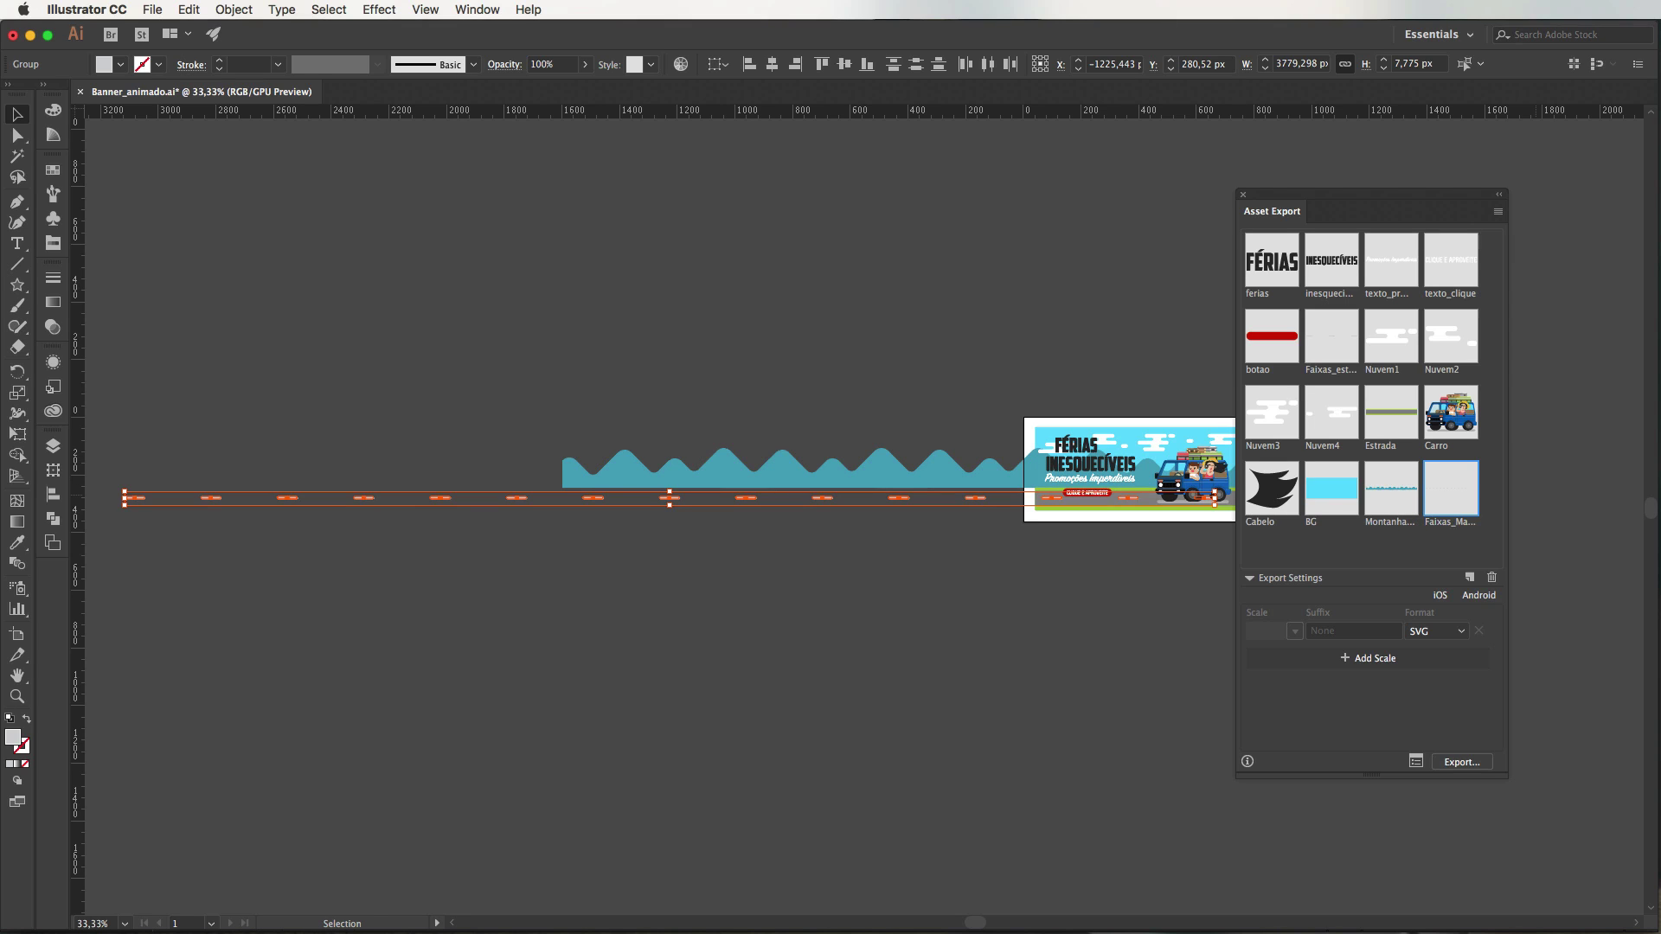
# - Remove the original short road stripe asset, whose name begins Faixas_est, from the export assets
pyautogui.click(1330, 344)
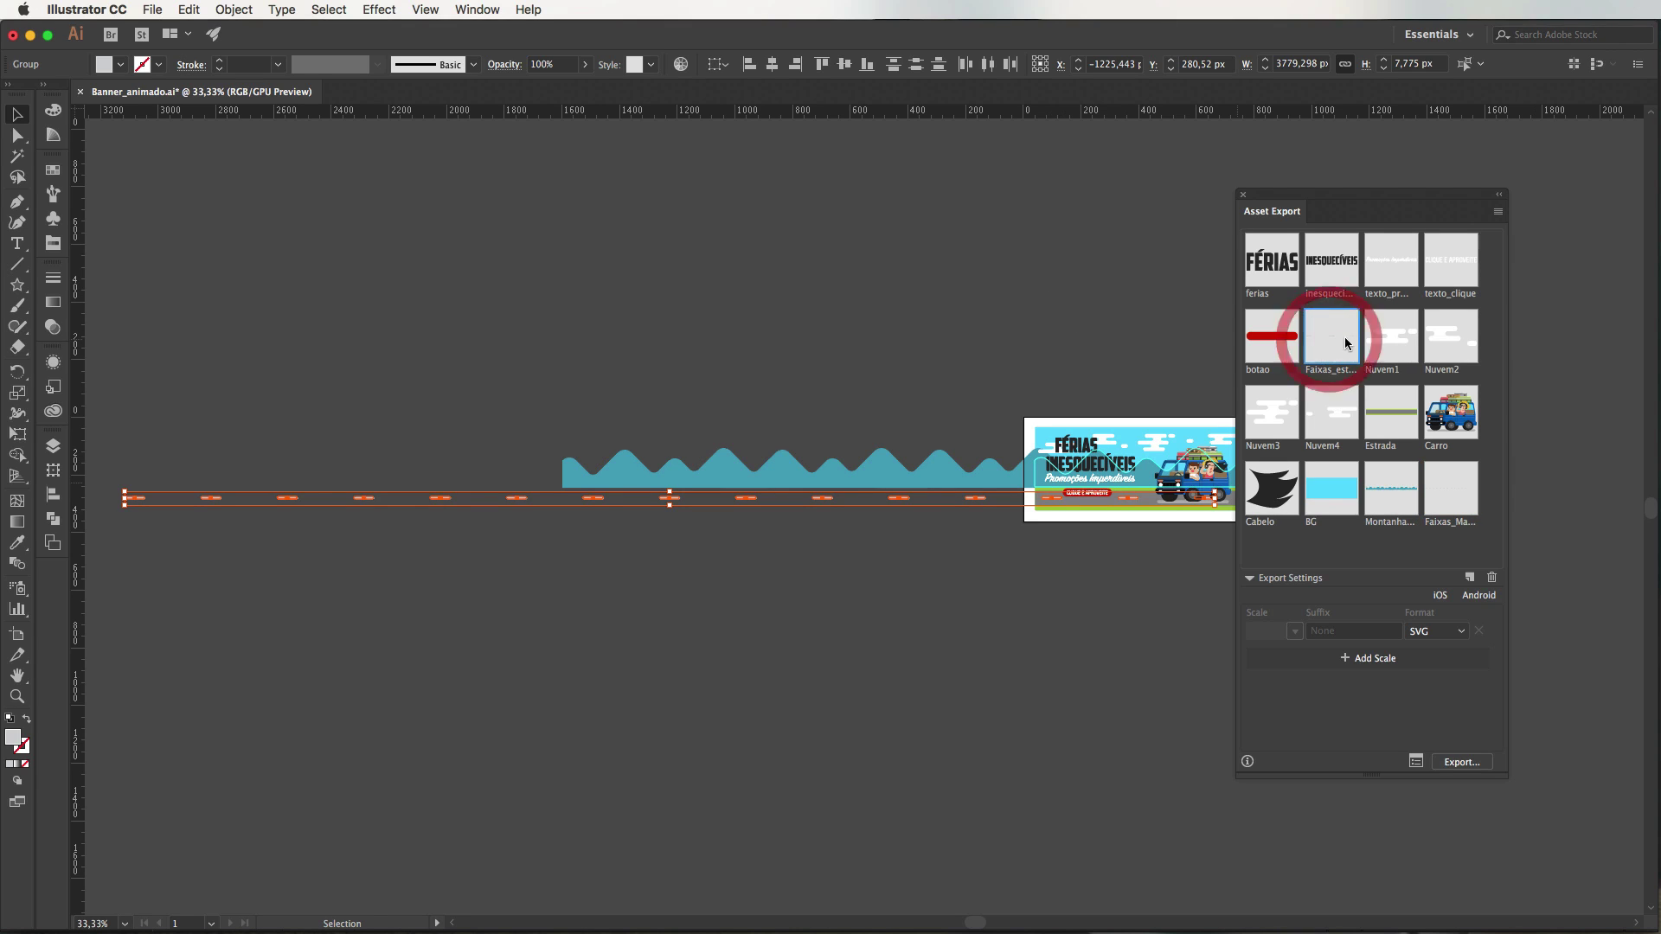
pyautogui.click(1492, 577)
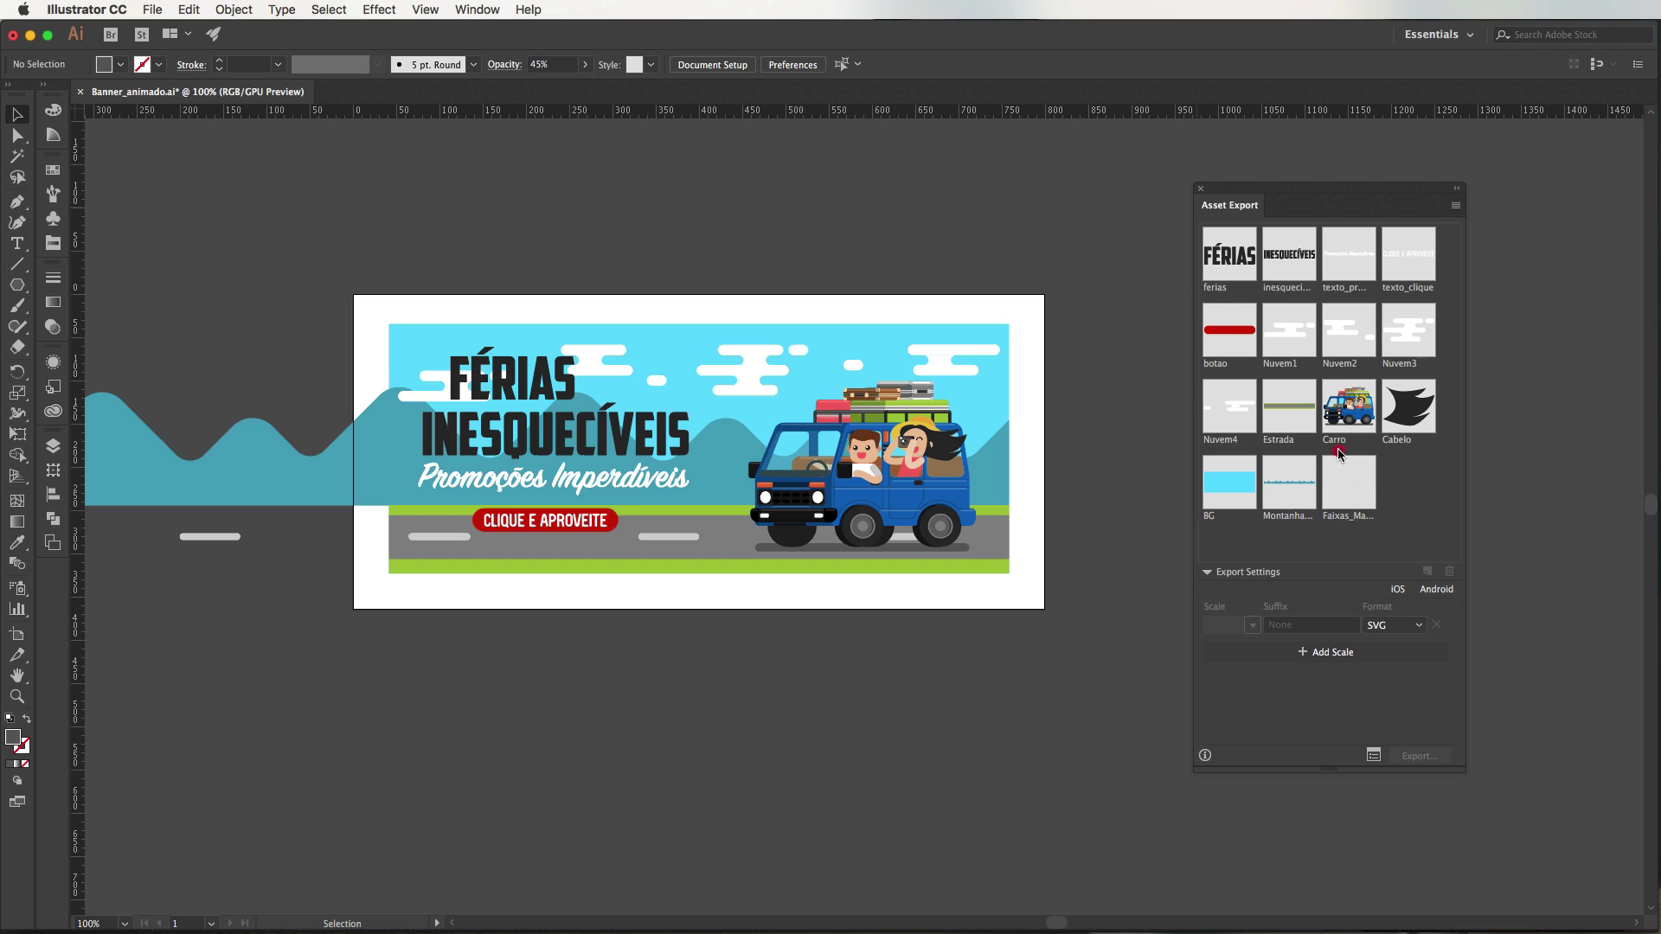
# - Export all the assets, from ferias to the long road stripes, as SVG into the Assets folder, replacing the existing files
pyautogui.click(1212, 253)
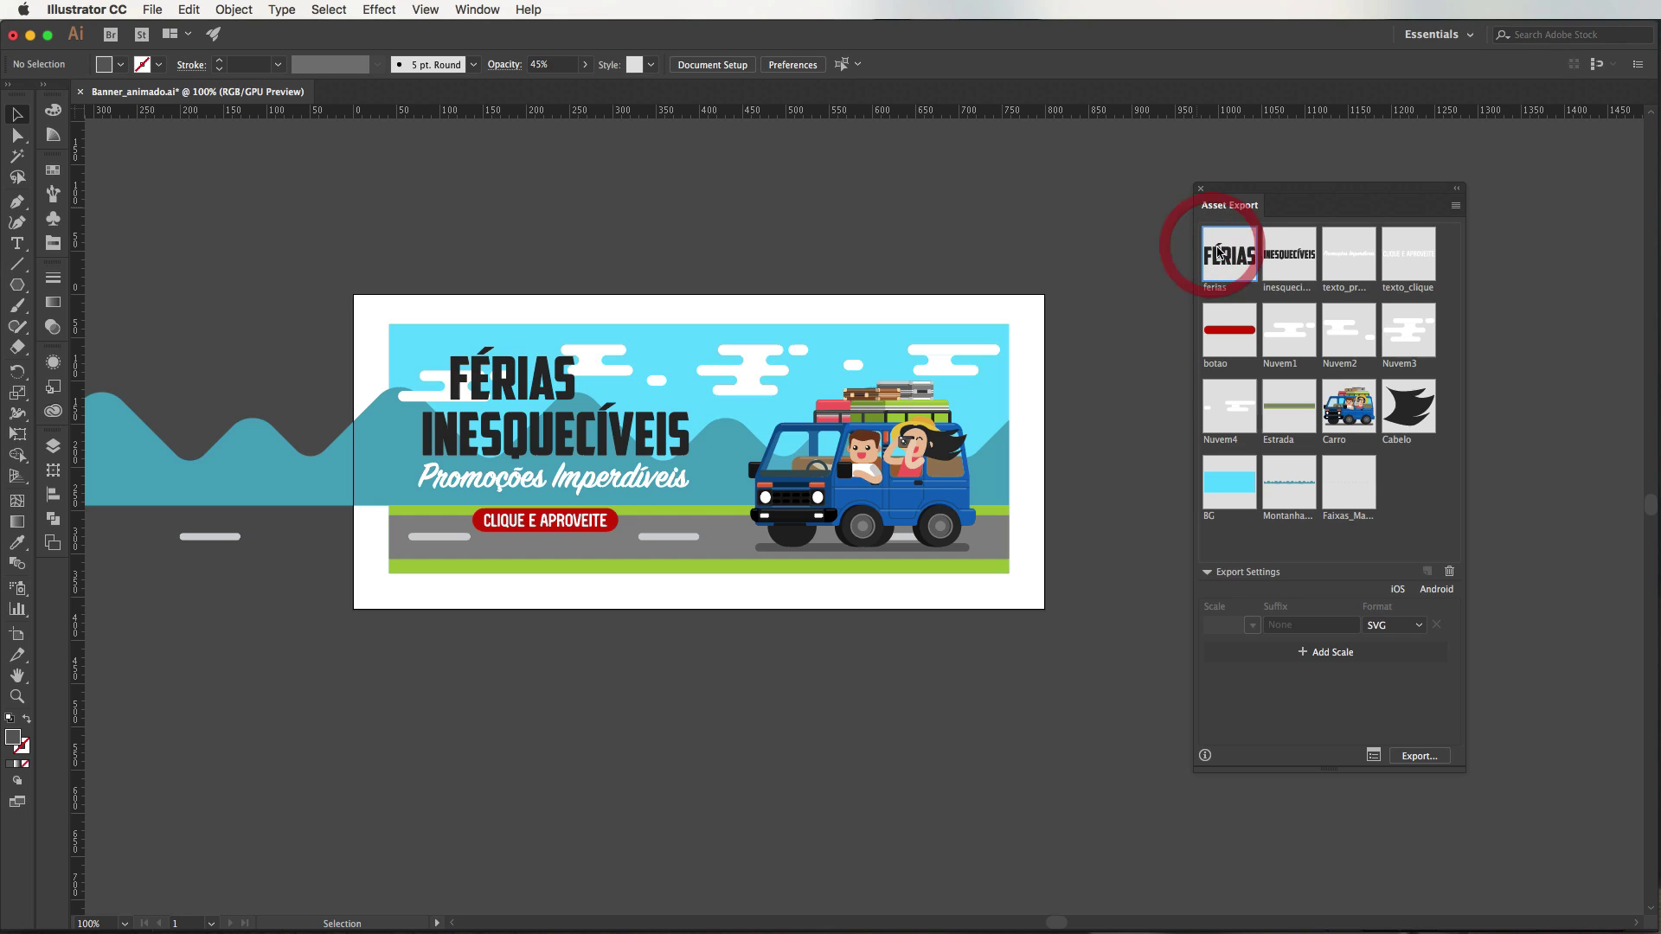
pyautogui.keyDown('shift'); pyautogui.click(1341, 491); pyautogui.keyUp('shift')
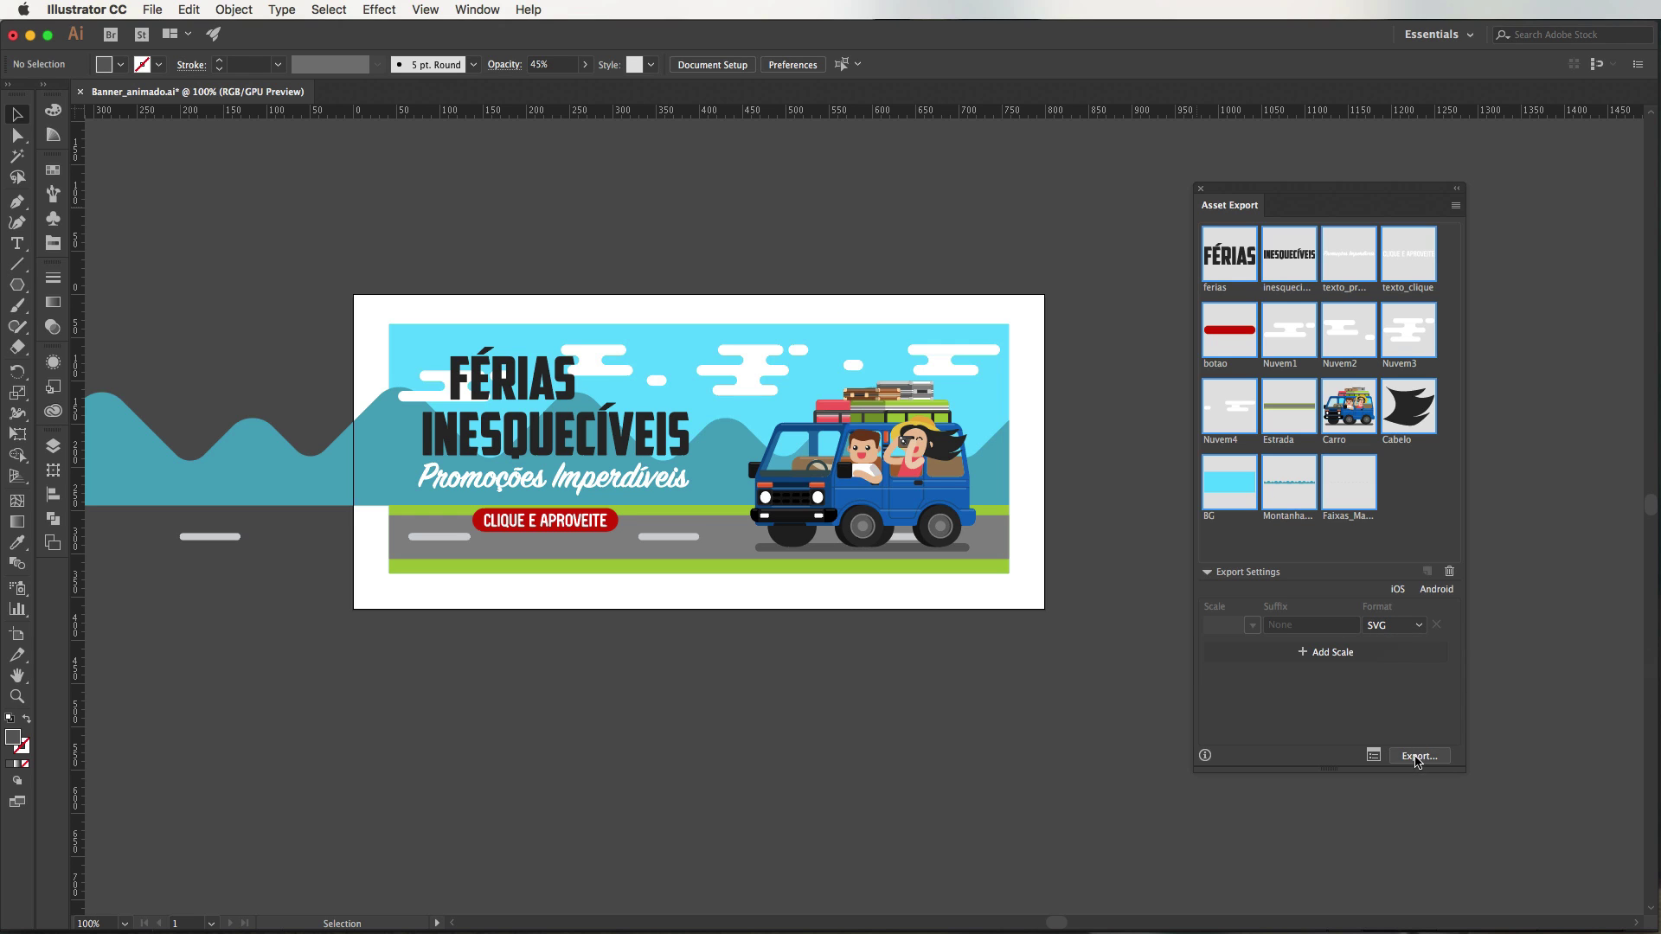
pyautogui.click(1417, 758)
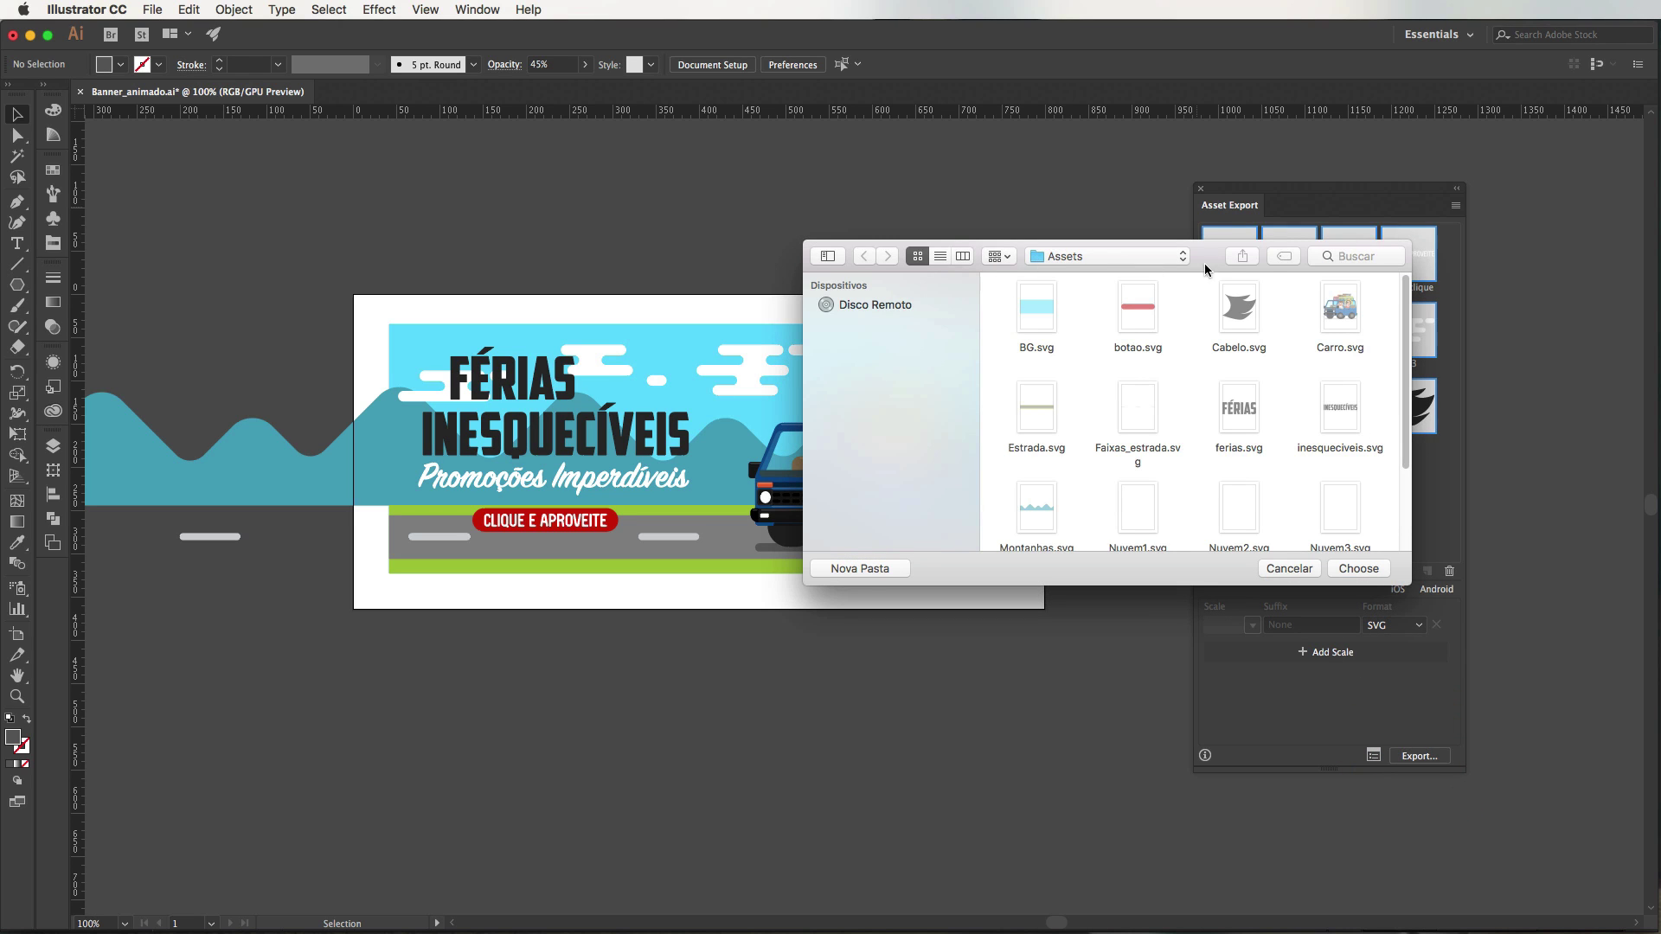
pyautogui.moveTo(1207, 251); pyautogui.dragTo(890, 226)
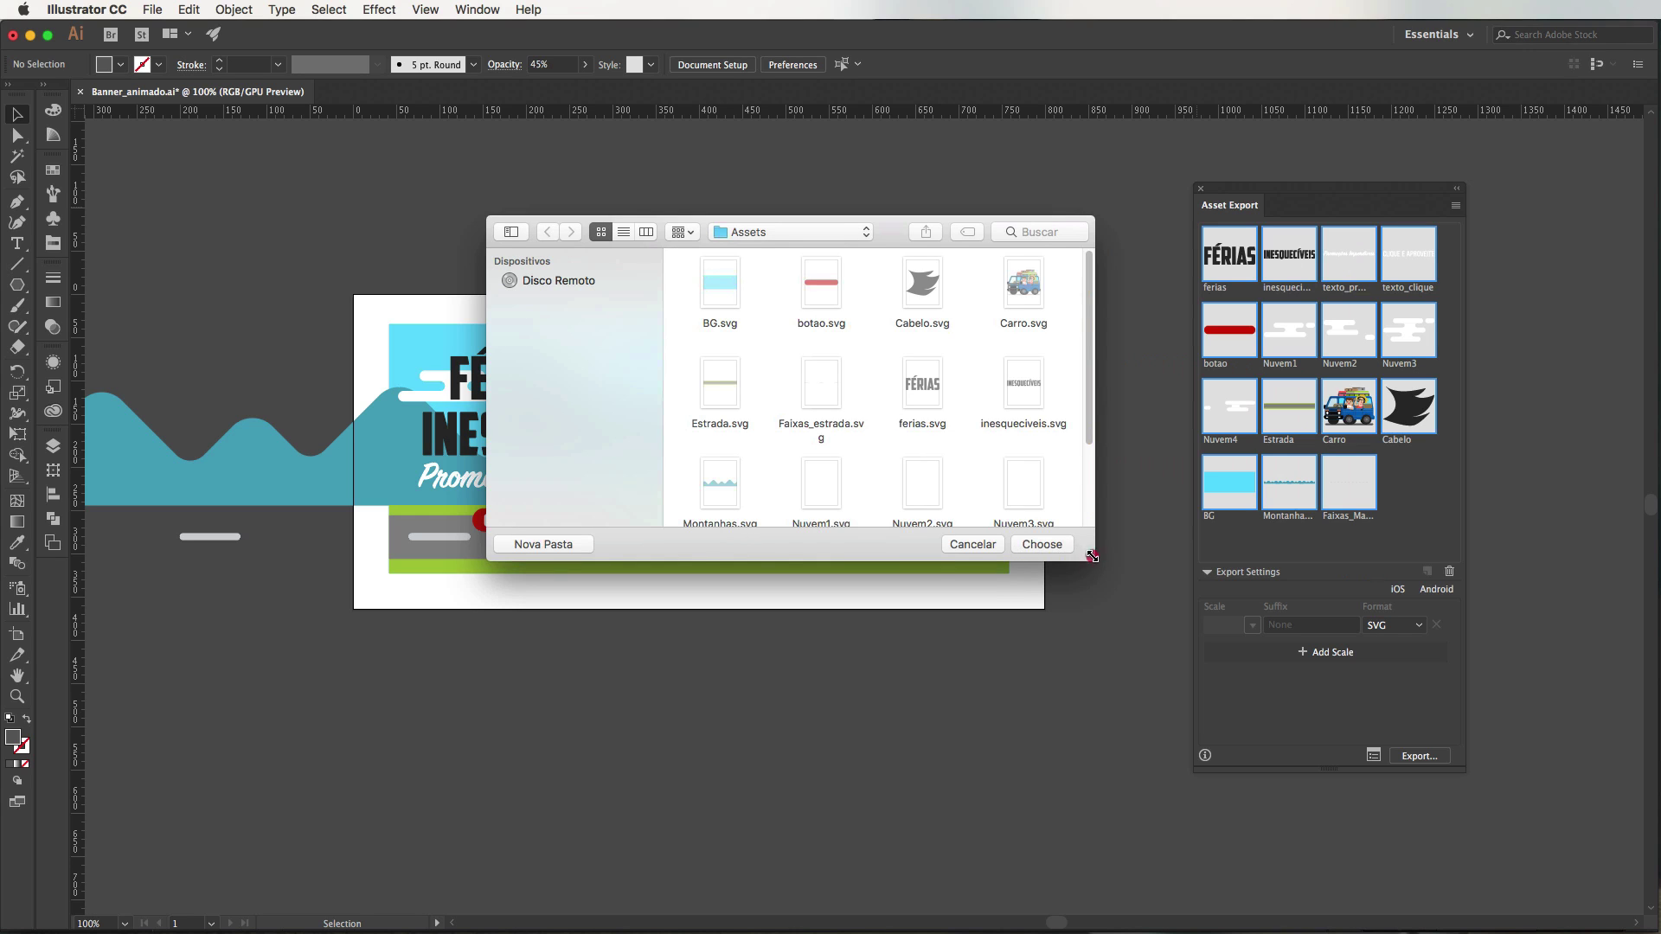
pyautogui.moveTo(1092, 557); pyautogui.dragTo(1107, 720)
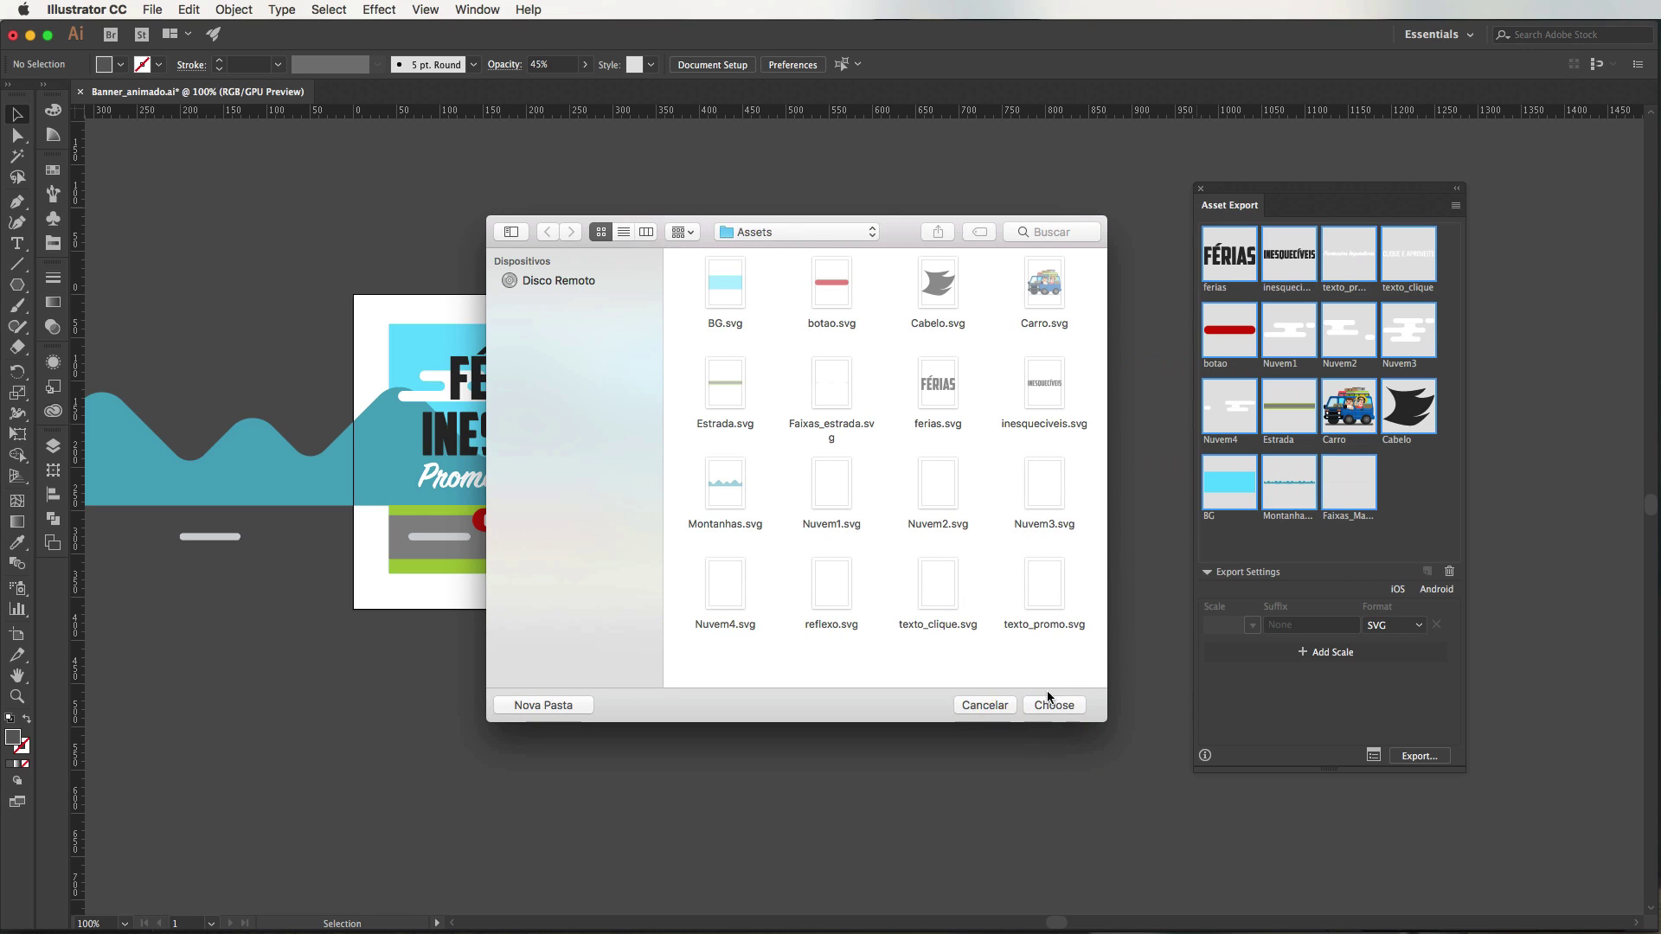
pyautogui.click(1055, 705)
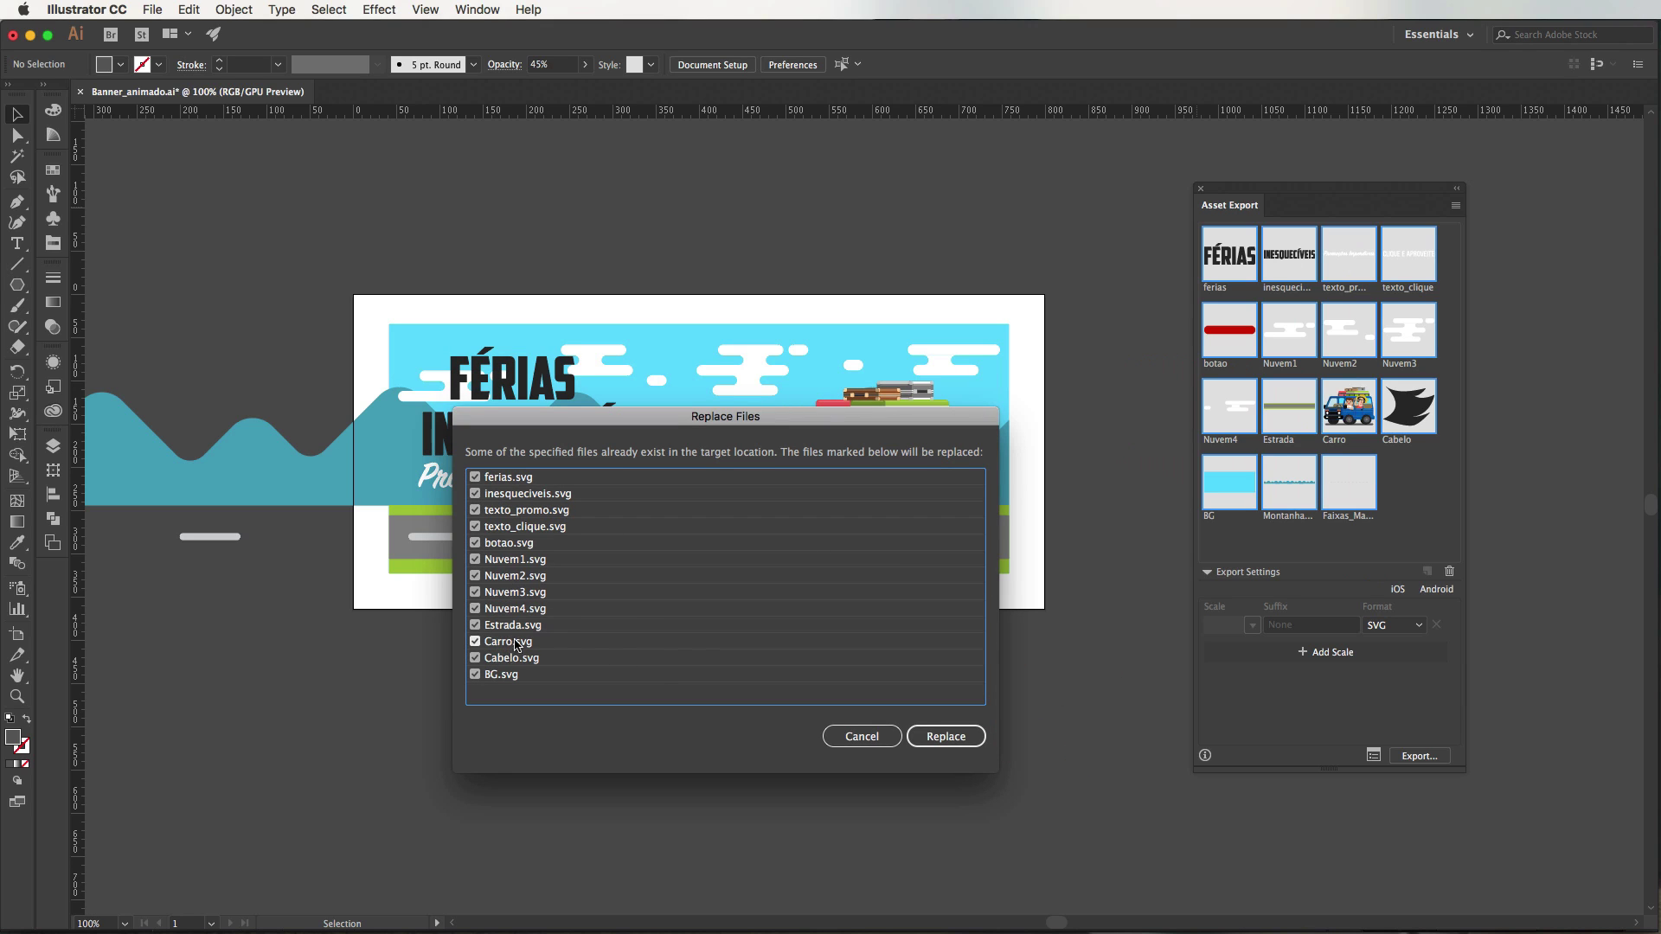
pyautogui.click(950, 742)
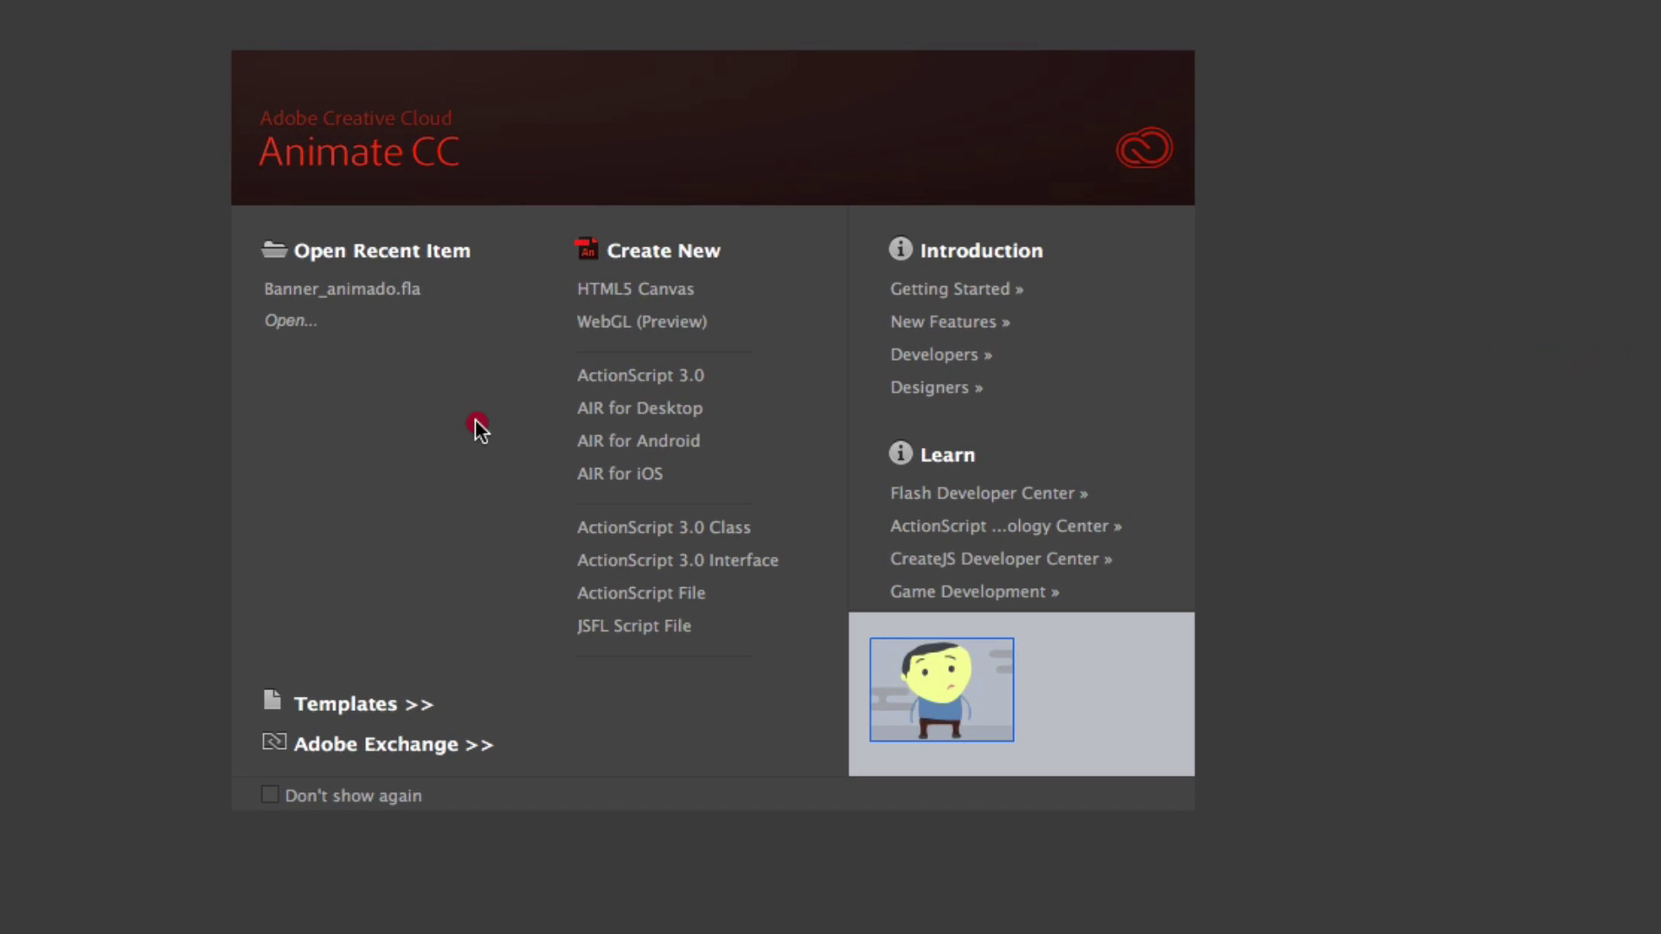
# - Switch to Animate CC and create a new HTML5 Canvas document
pyautogui.click(527, 403)
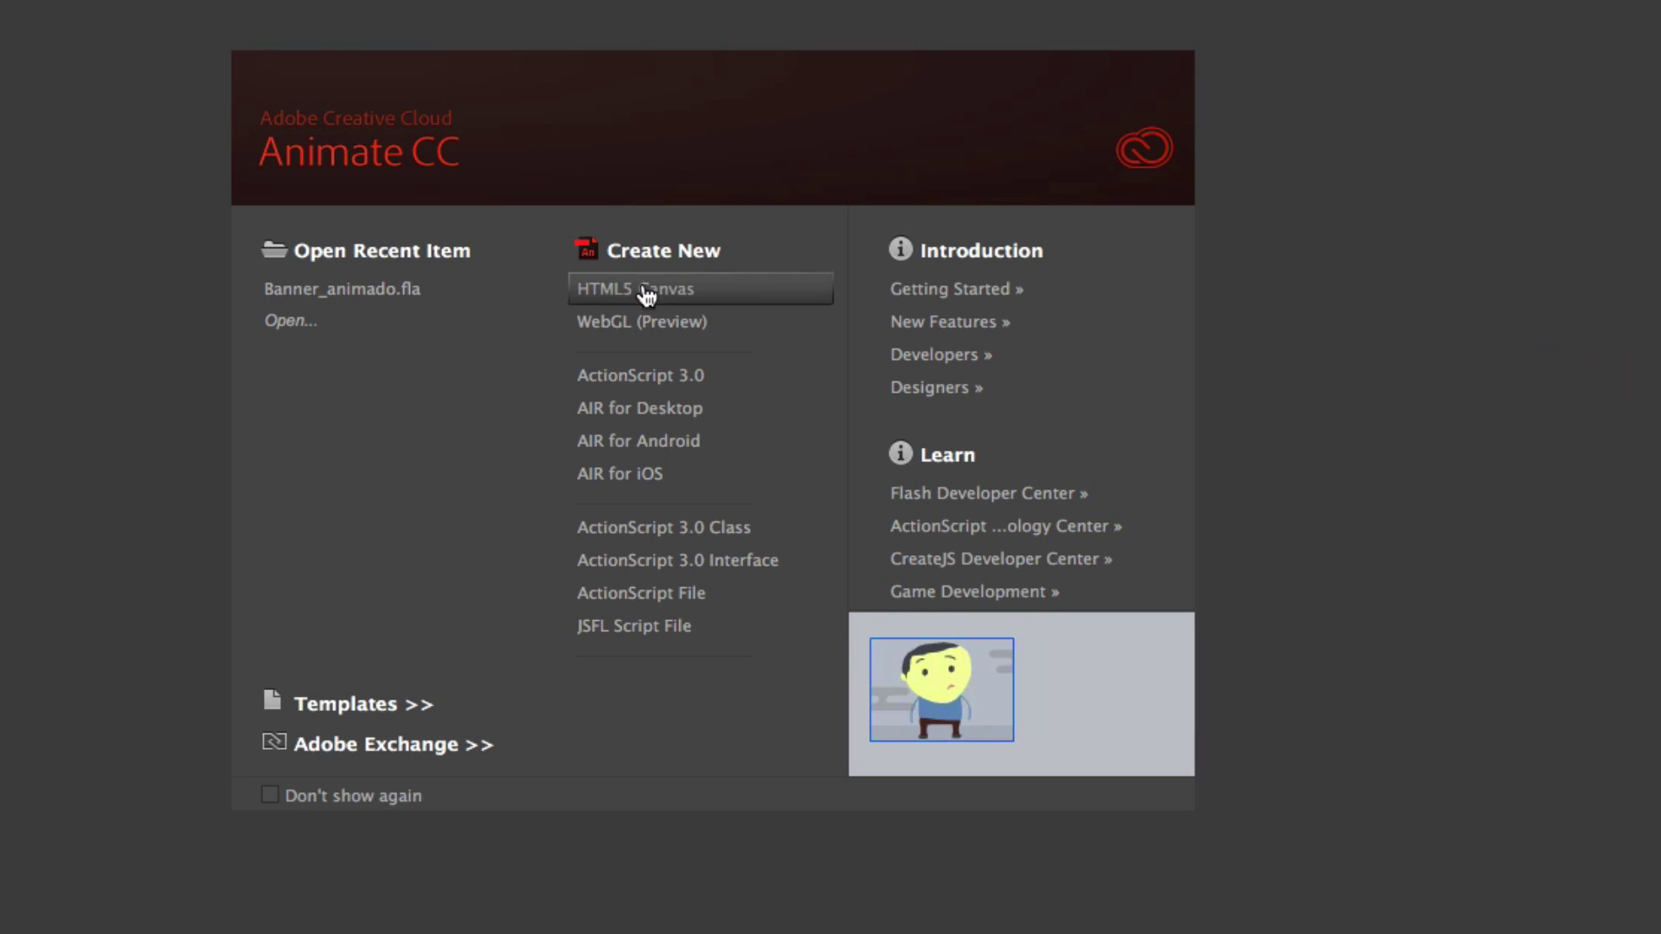
pyautogui.click(715, 295)
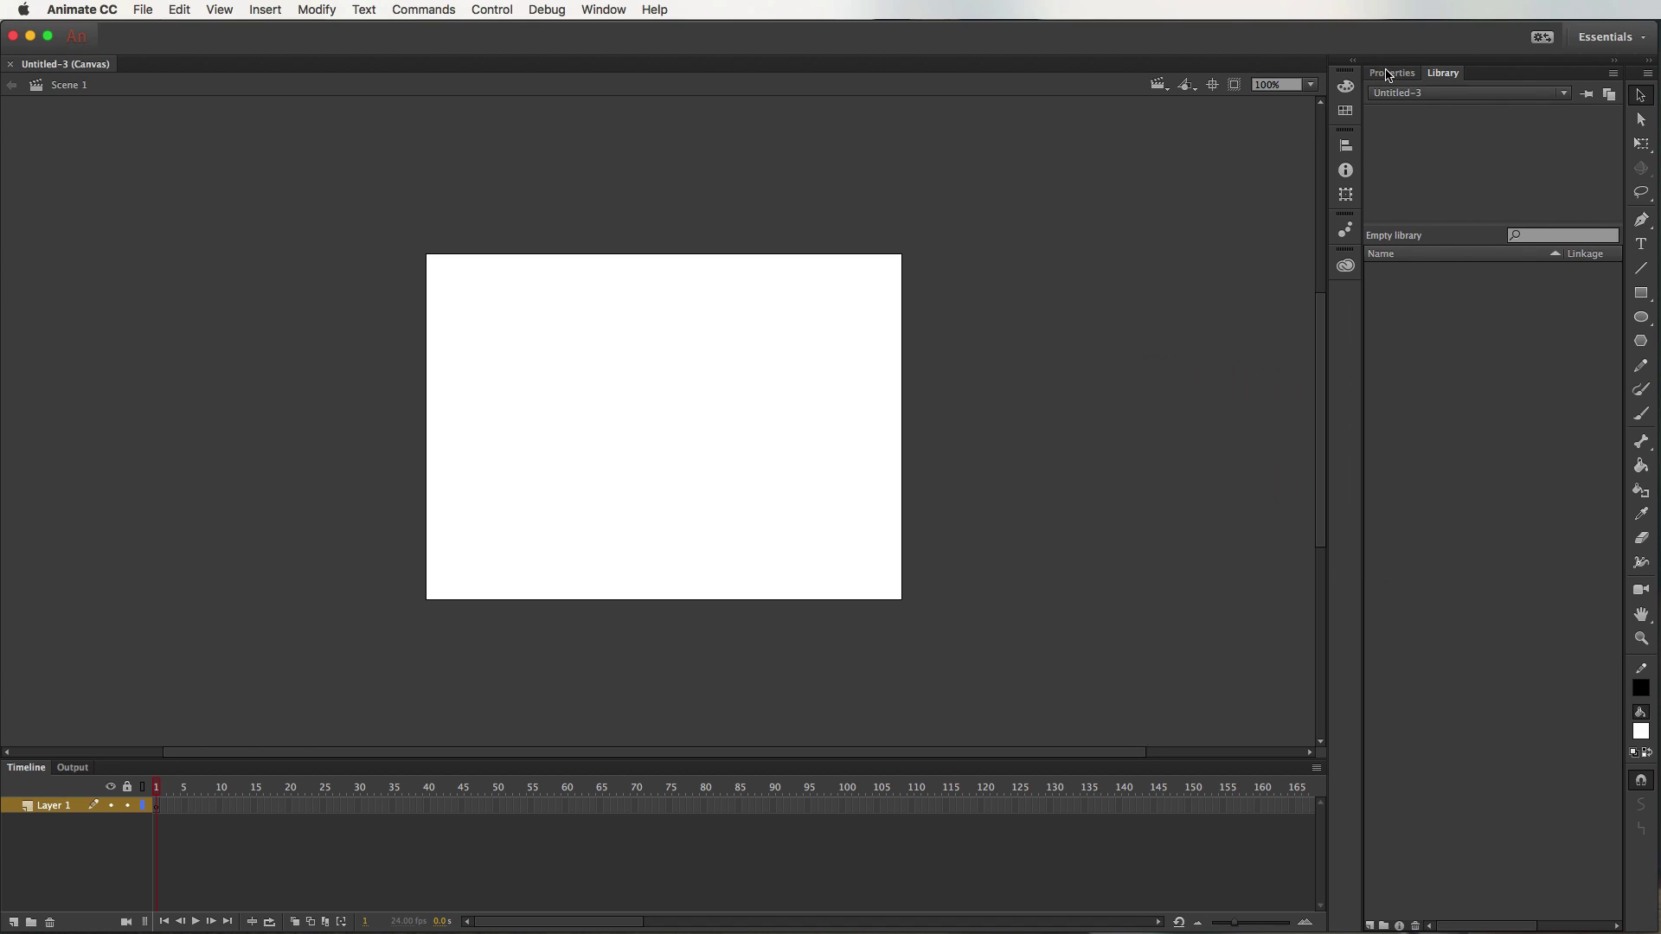
# - Set the document's stage size to 700 × 300 px and its frame rate to 30 fps
pyautogui.click(1389, 74)
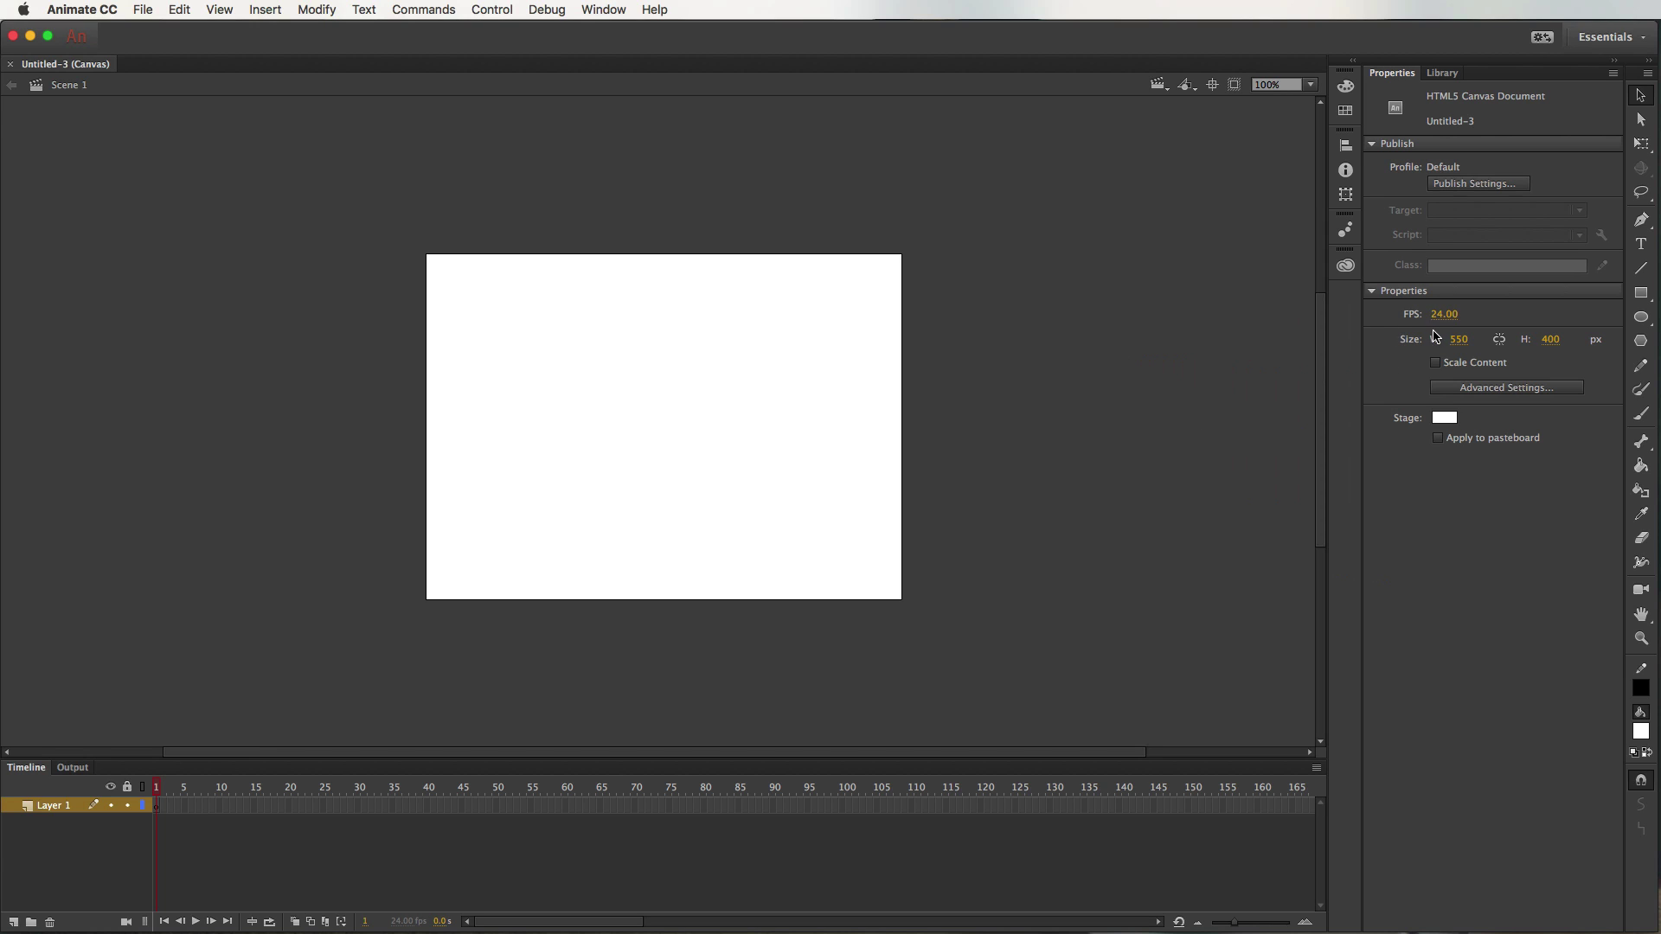
pyautogui.click(1458, 343)
pyautogui.write('700')
pyautogui.press('Tab')
pyautogui.write('300')
pyautogui.press('Return')
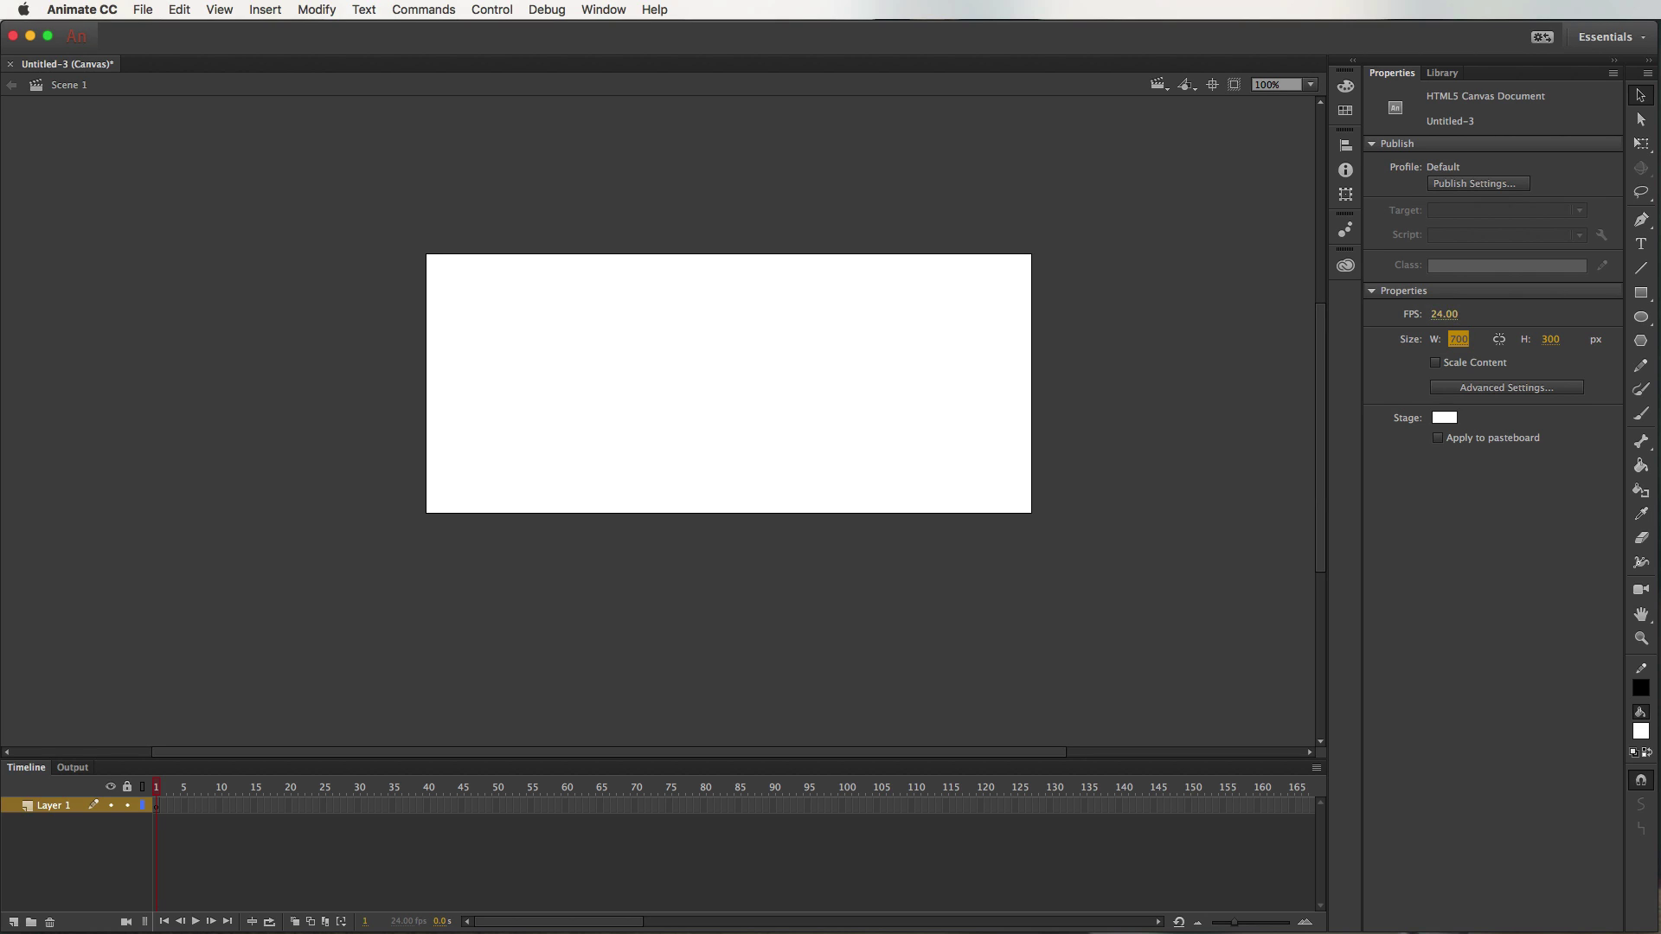
pyautogui.click(1444, 315)
pyautogui.press('Return')
# - Choose all the SVG files in the Assets folder for import to the library
pyautogui.click(1442, 73)
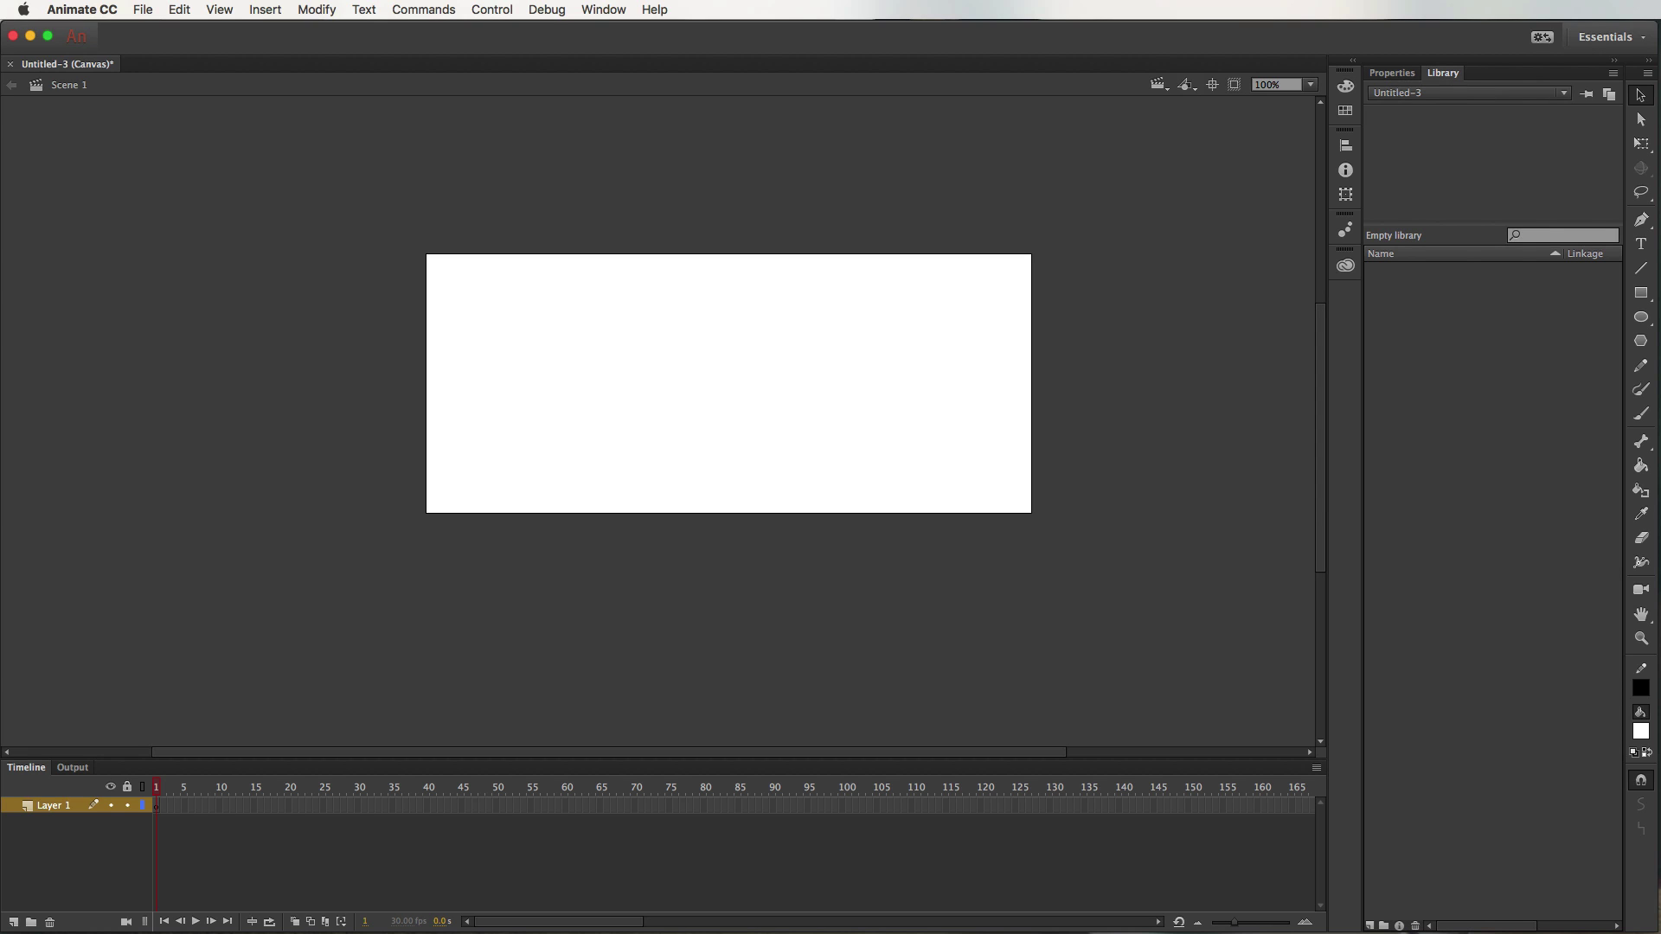
pyautogui.click(143, 9)
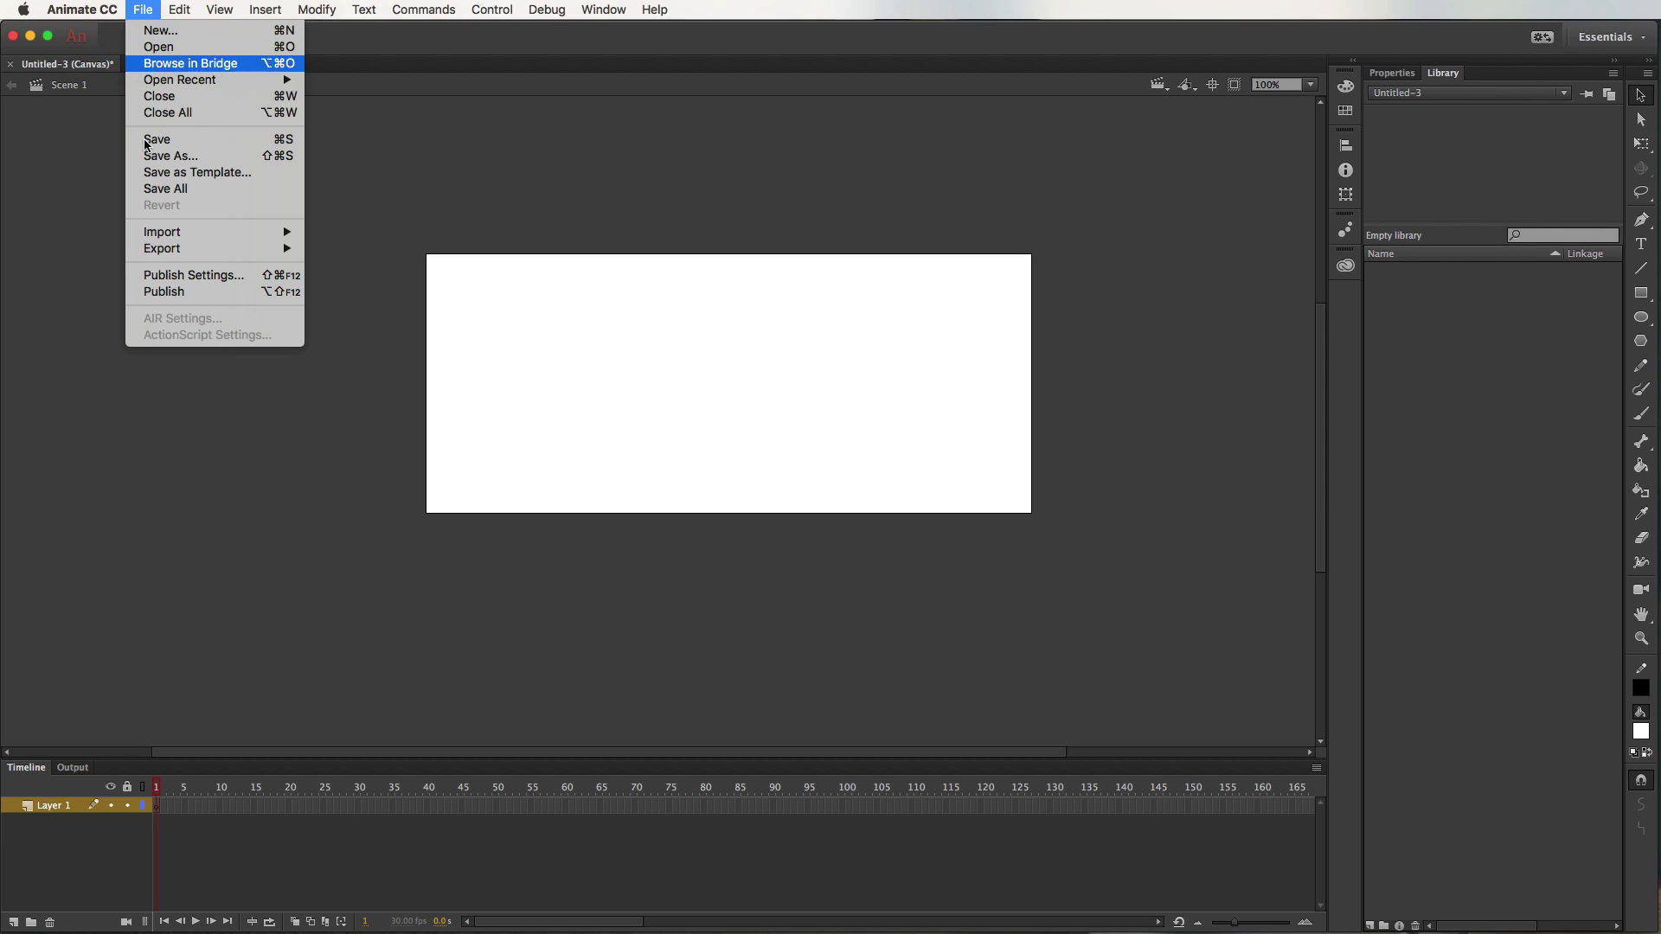
pyautogui.moveTo(193, 232)
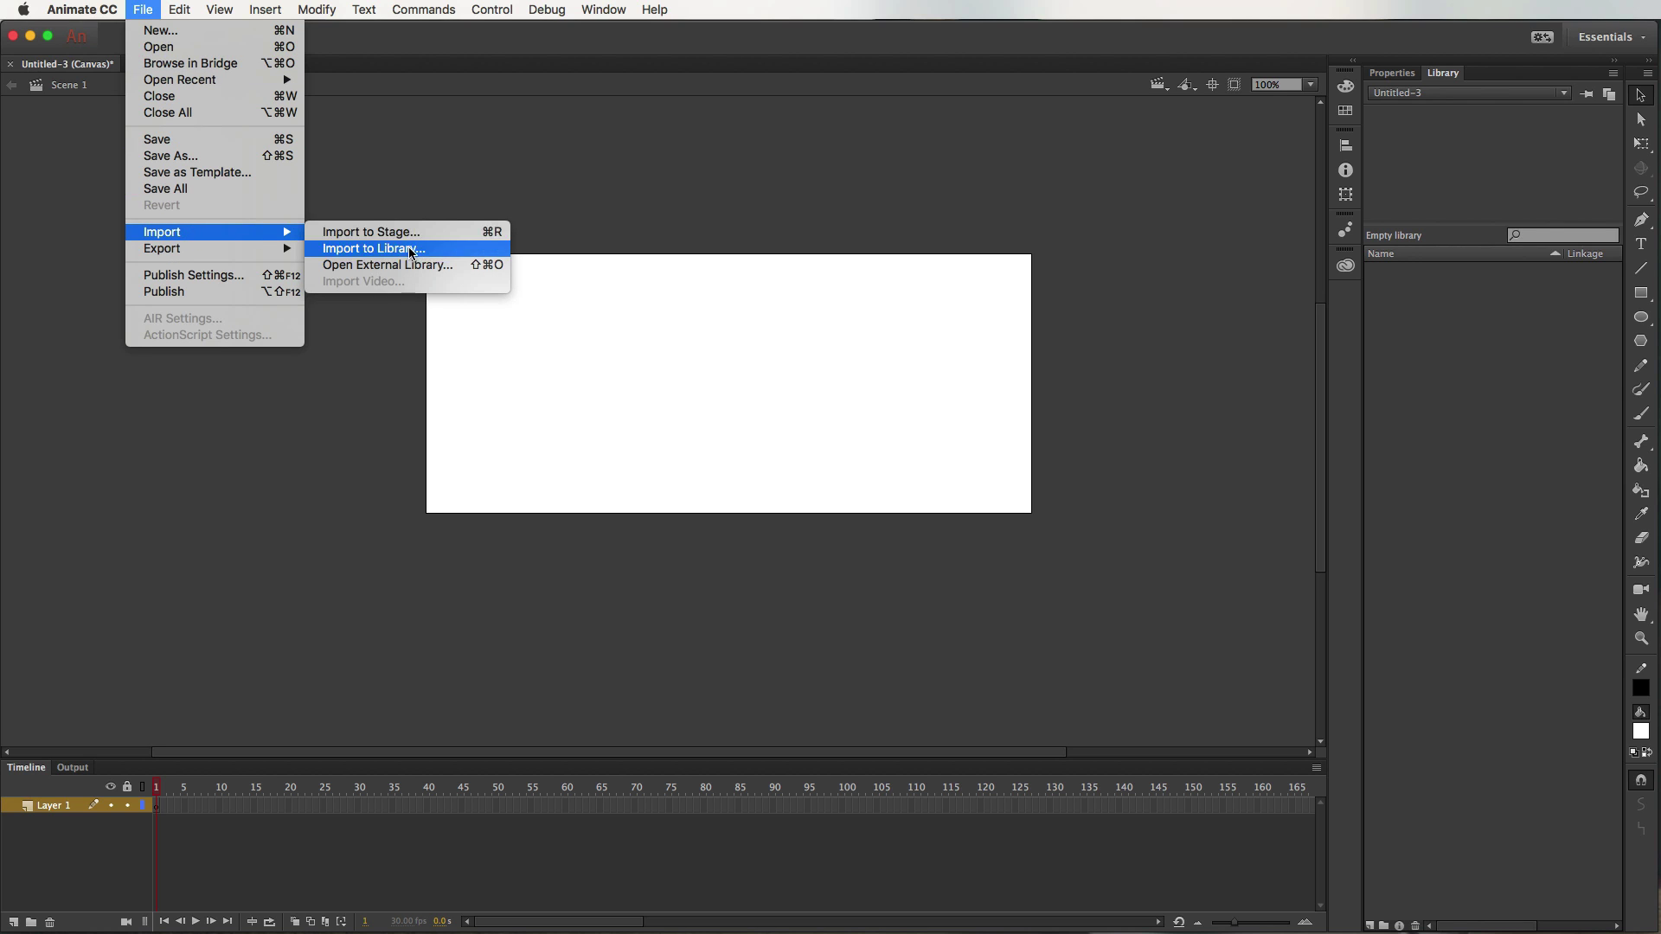
pyautogui.click(447, 252)
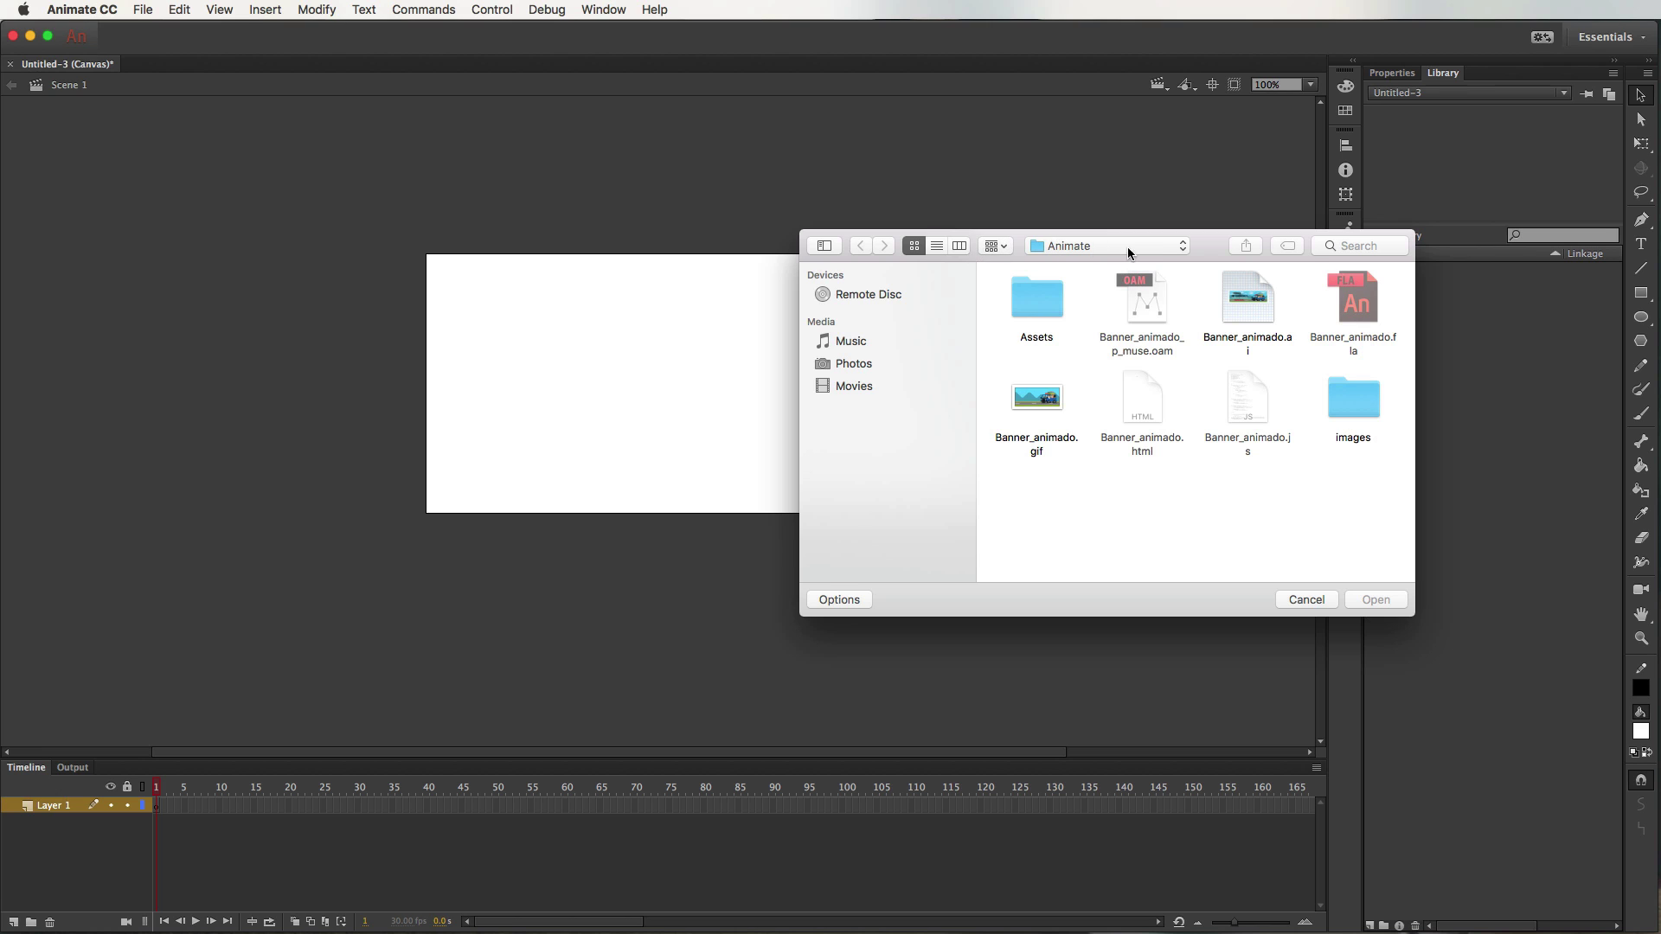
pyautogui.doubleClick(1038, 307)
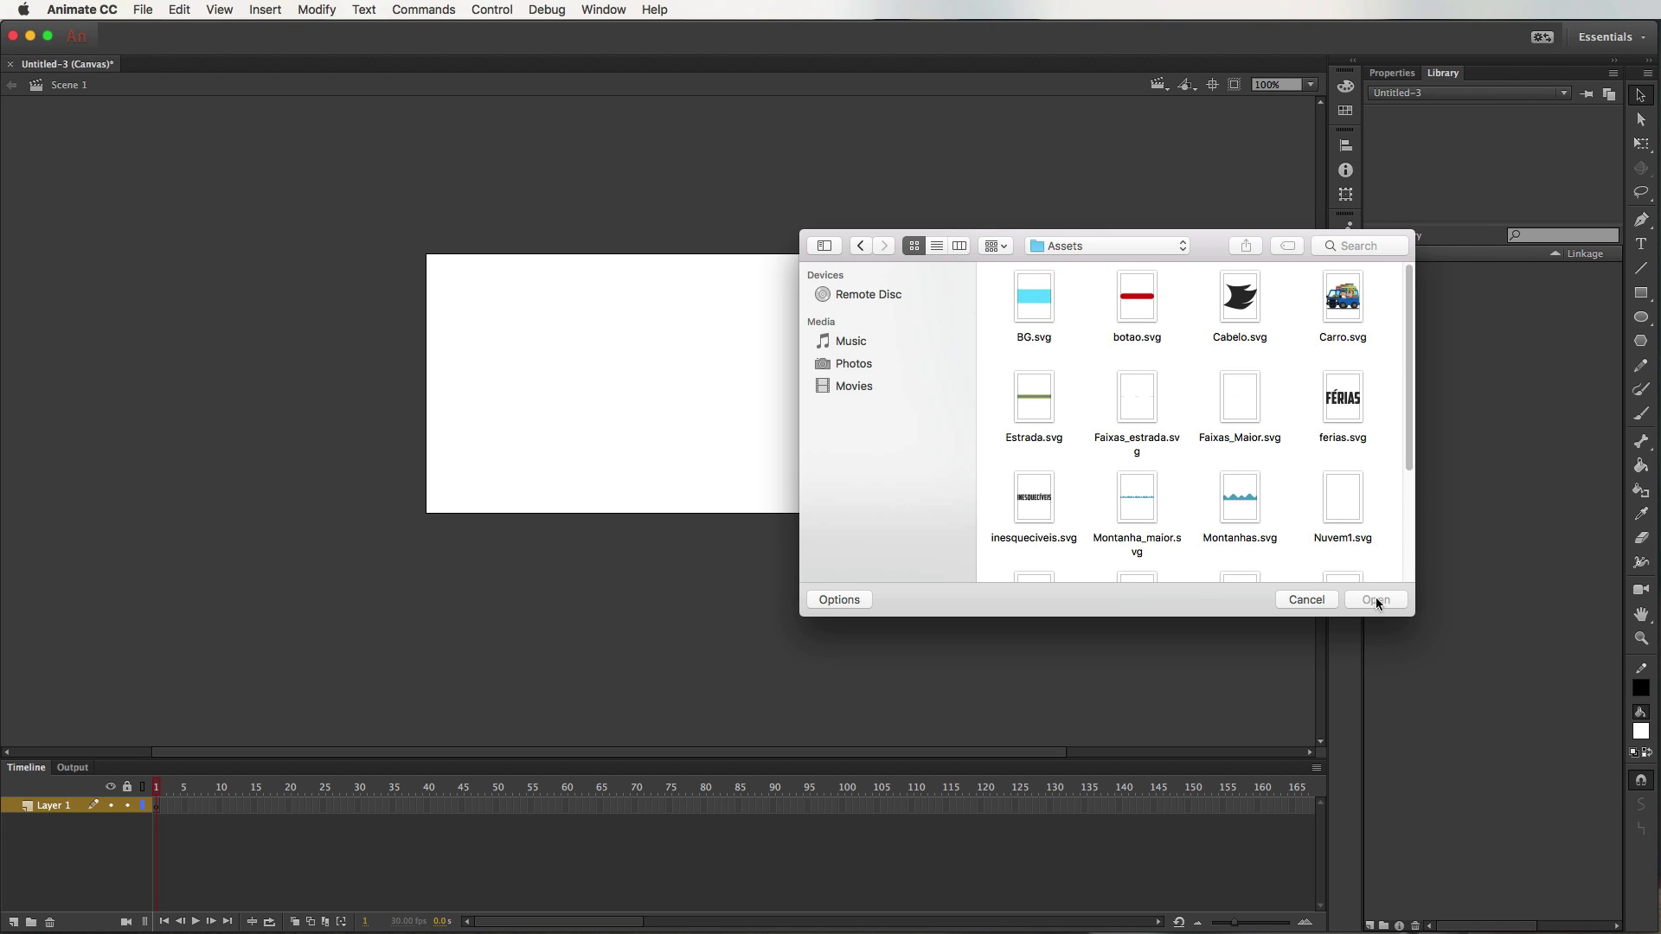
pyautogui.moveTo(1416, 614); pyautogui.dragTo(1464, 838)
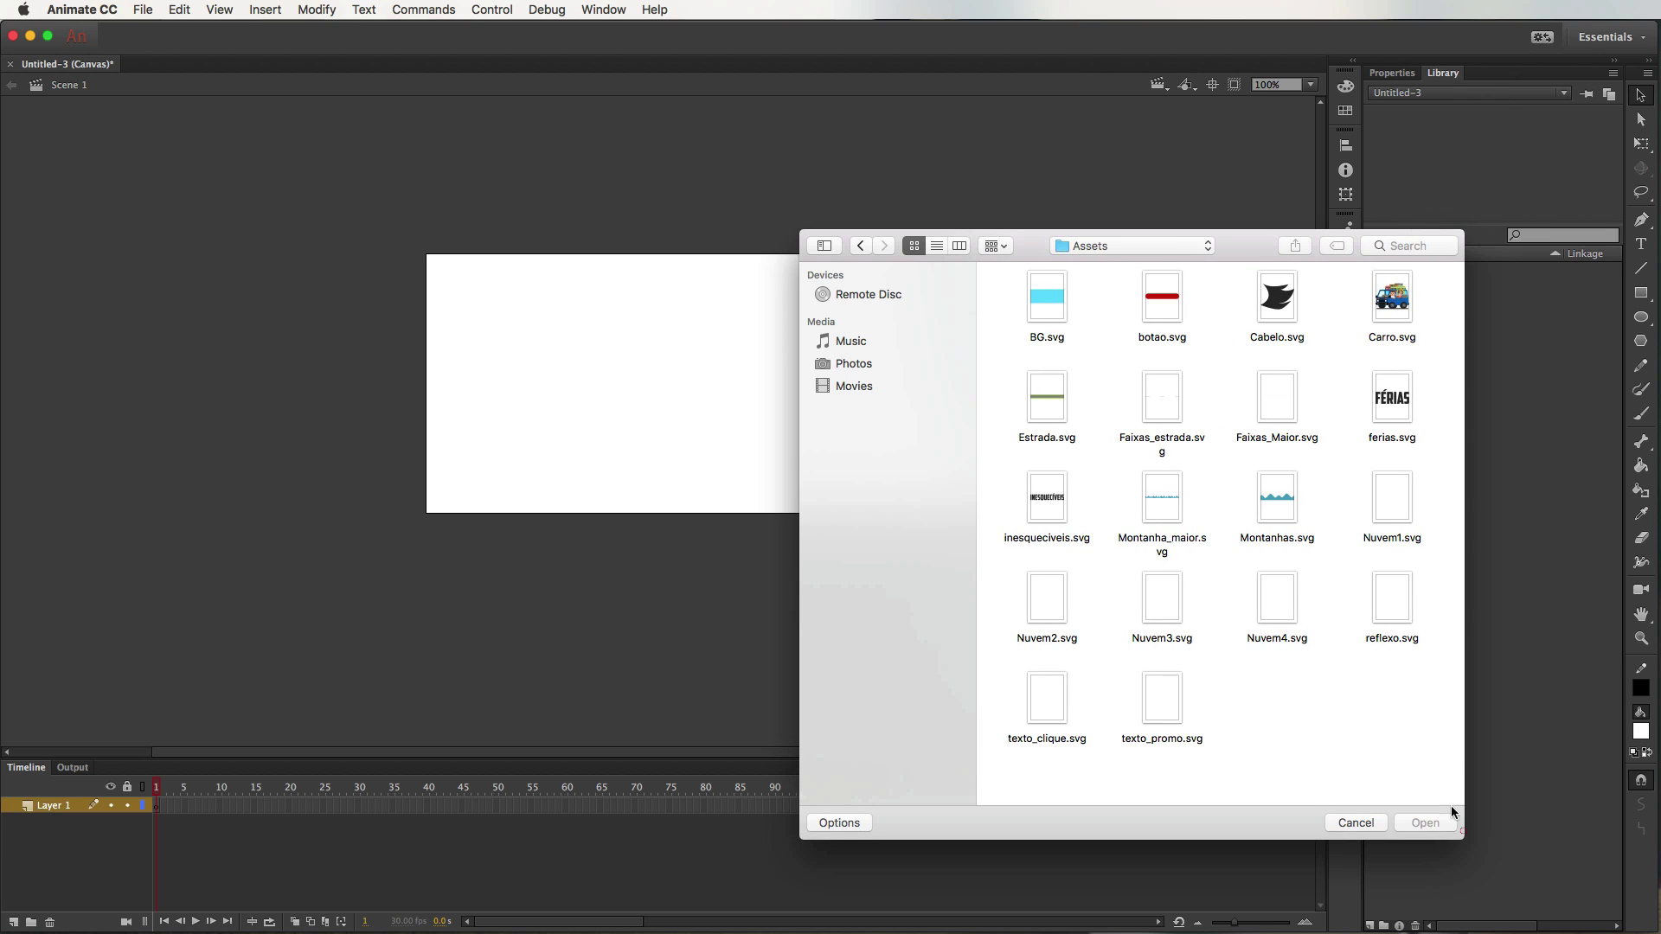
pyautogui.moveTo(1027, 237); pyautogui.dragTo(619, 117)
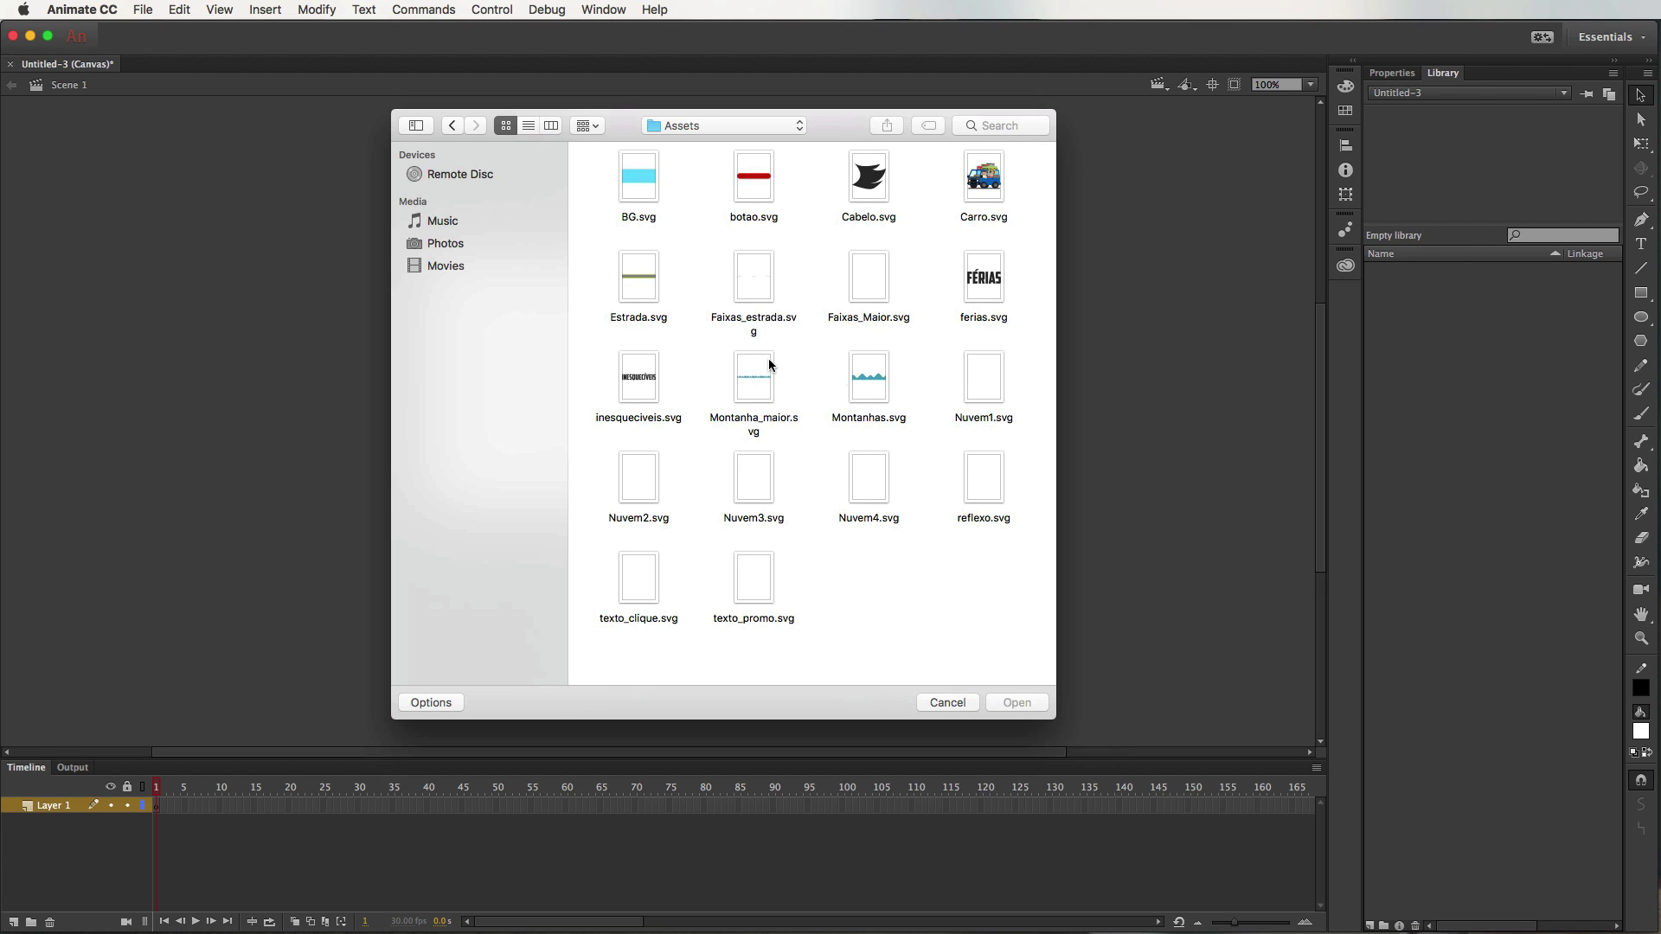
pyautogui.moveTo(1014, 624); pyautogui.dragTo(619, 177)
pyautogui.click(1018, 703)
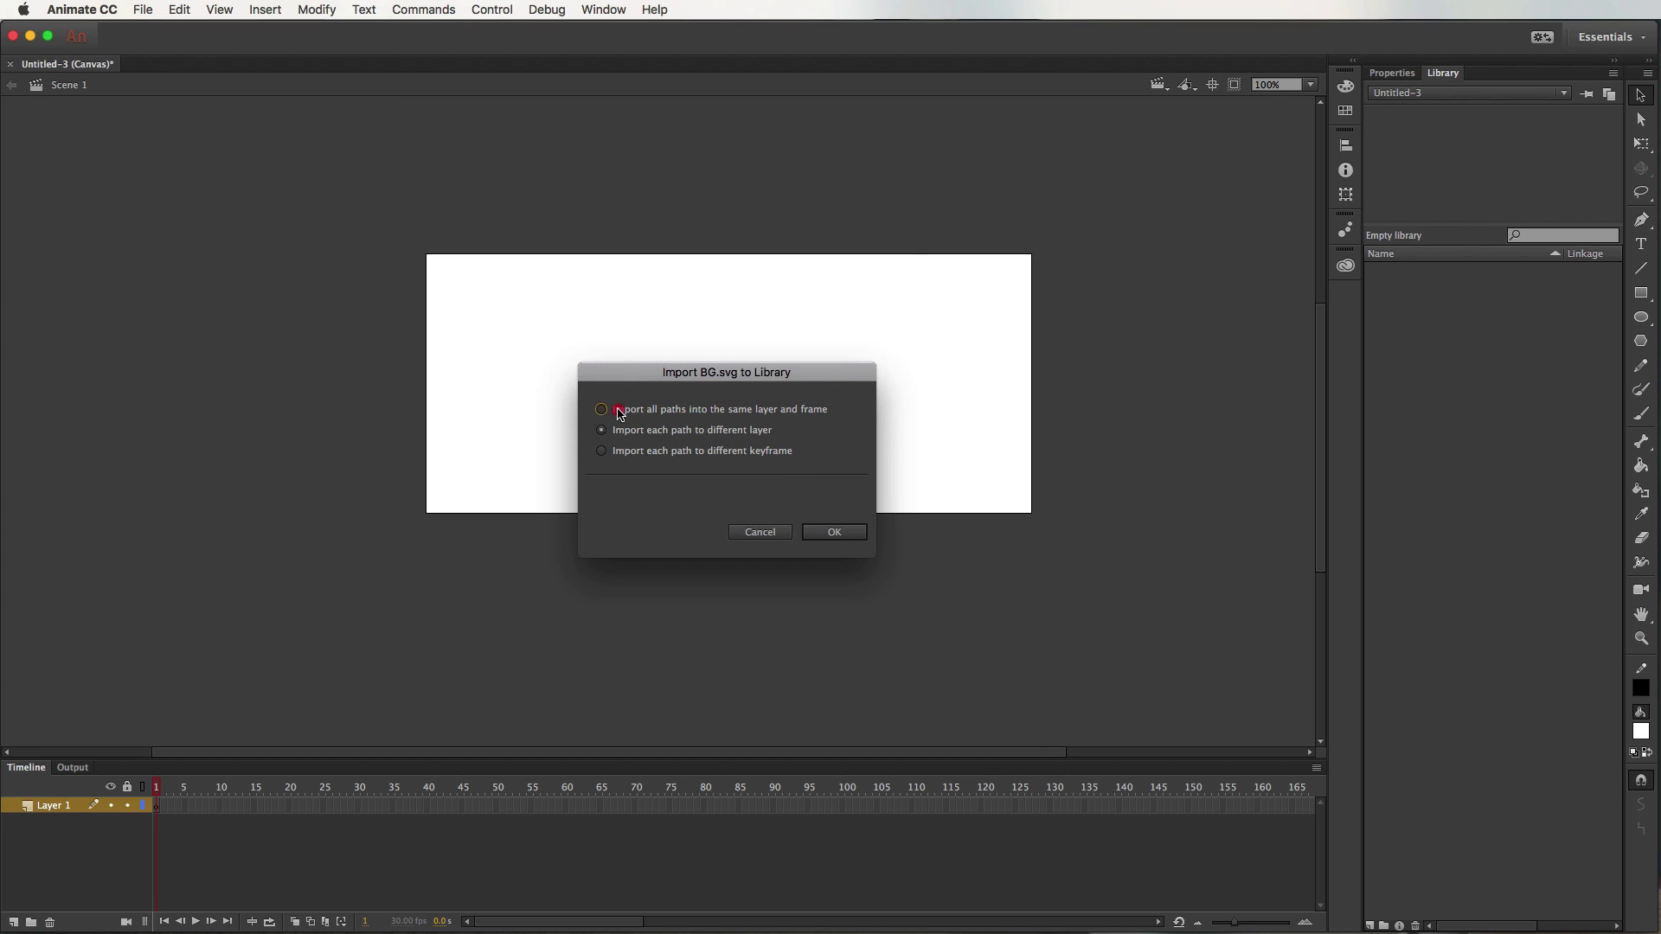
# - Import every SVG to the library with all paths in the same layer and frame, and return to the timeline
pyautogui.click(619, 412)
pyautogui.click(836, 532)
pyautogui.press('Return')
pyautogui.press('Return')
pyautogui.press('Return')
pyautogui.press('Return')
pyautogui.press('Return')
pyautogui.press('Return')
pyautogui.press('Return')
pyautogui.press('Return')
pyautogui.press('Return')
pyautogui.press('Return')
pyautogui.press('Return')
pyautogui.press('Return')
pyautogui.press('Return')
pyautogui.press('Return')
pyautogui.press('Return')
pyautogui.press('Return')
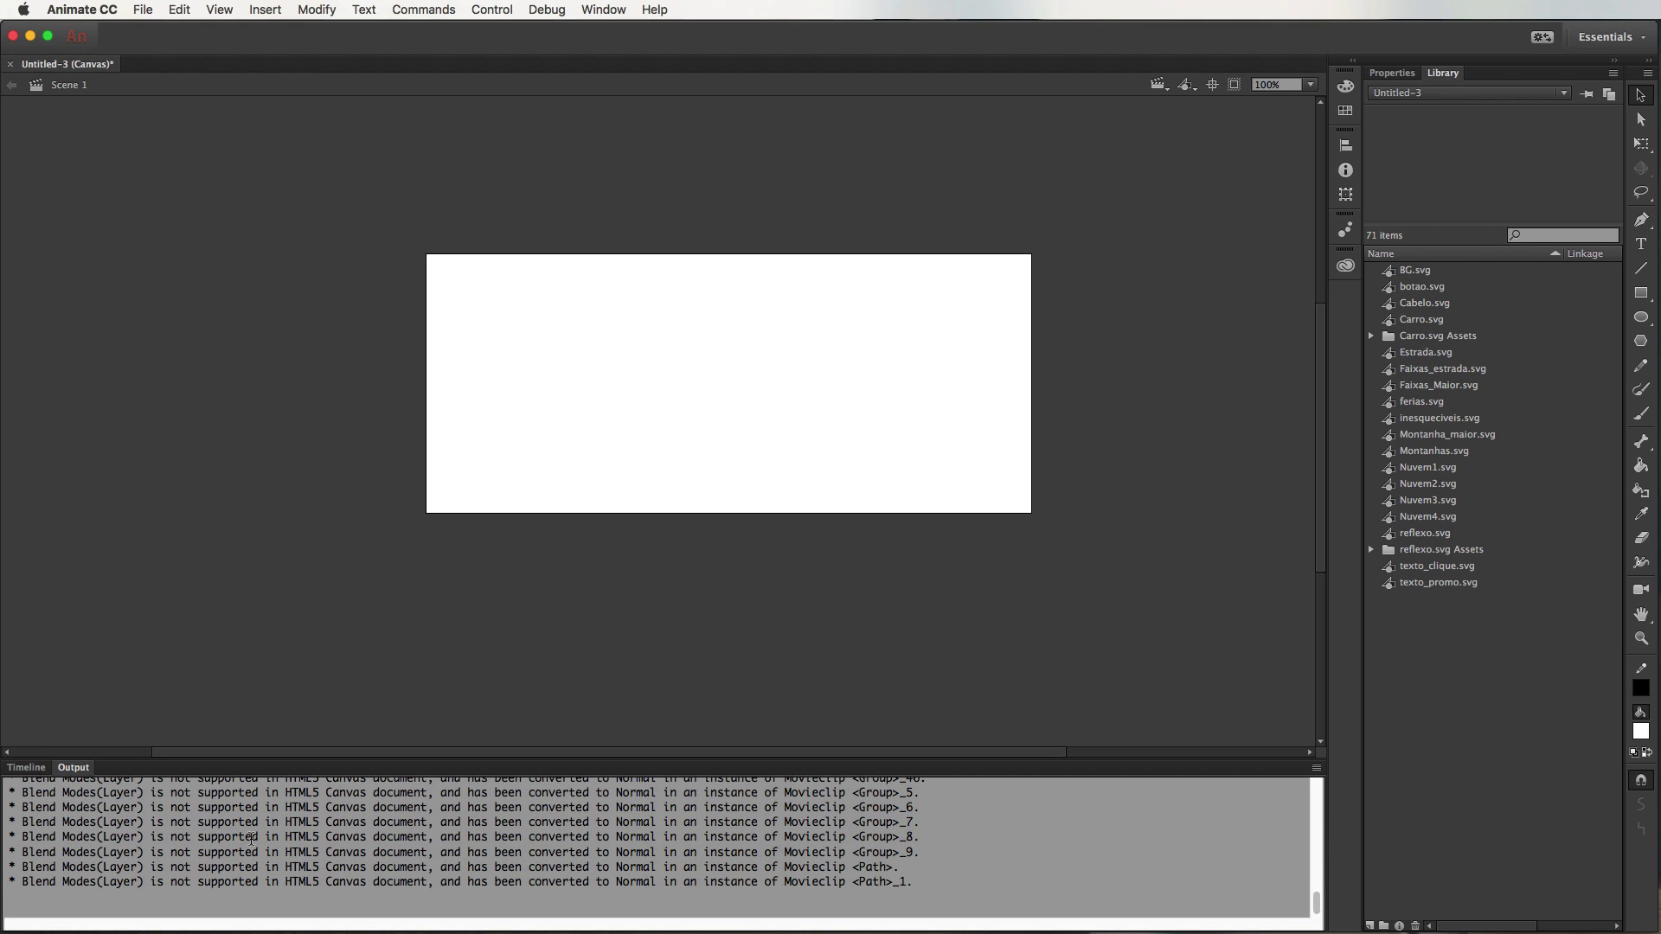
pyautogui.click(28, 769)
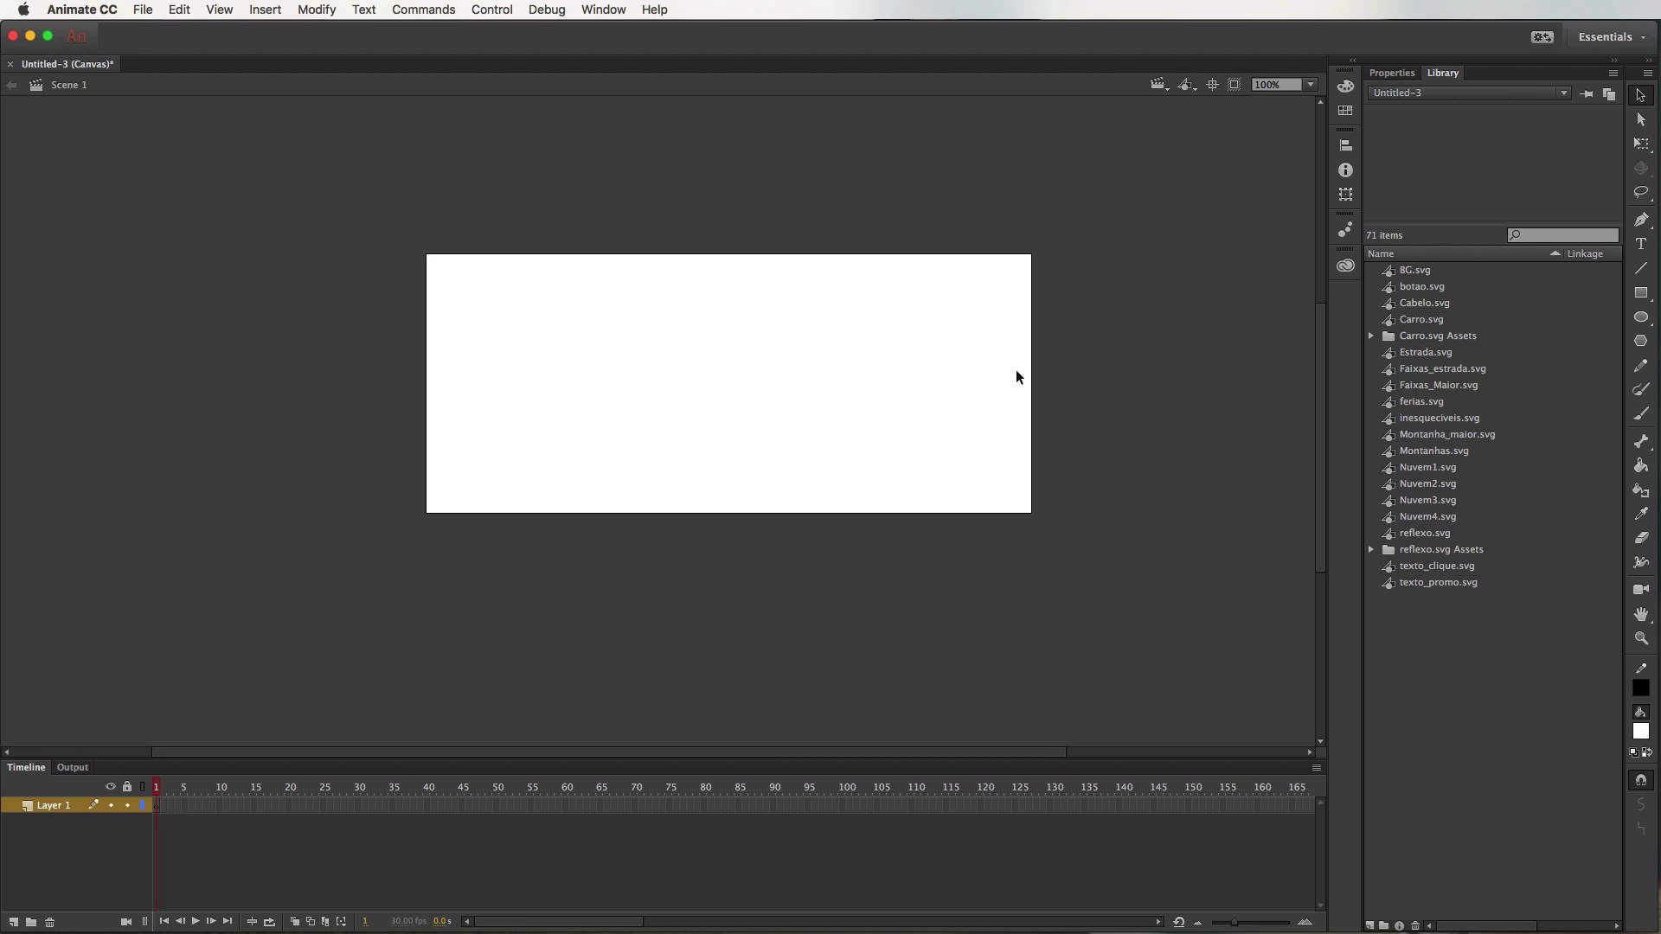
# - Delete the Carro.svg Assets and reflexo.svg Assets folders from the library
pyautogui.click(1410, 343)
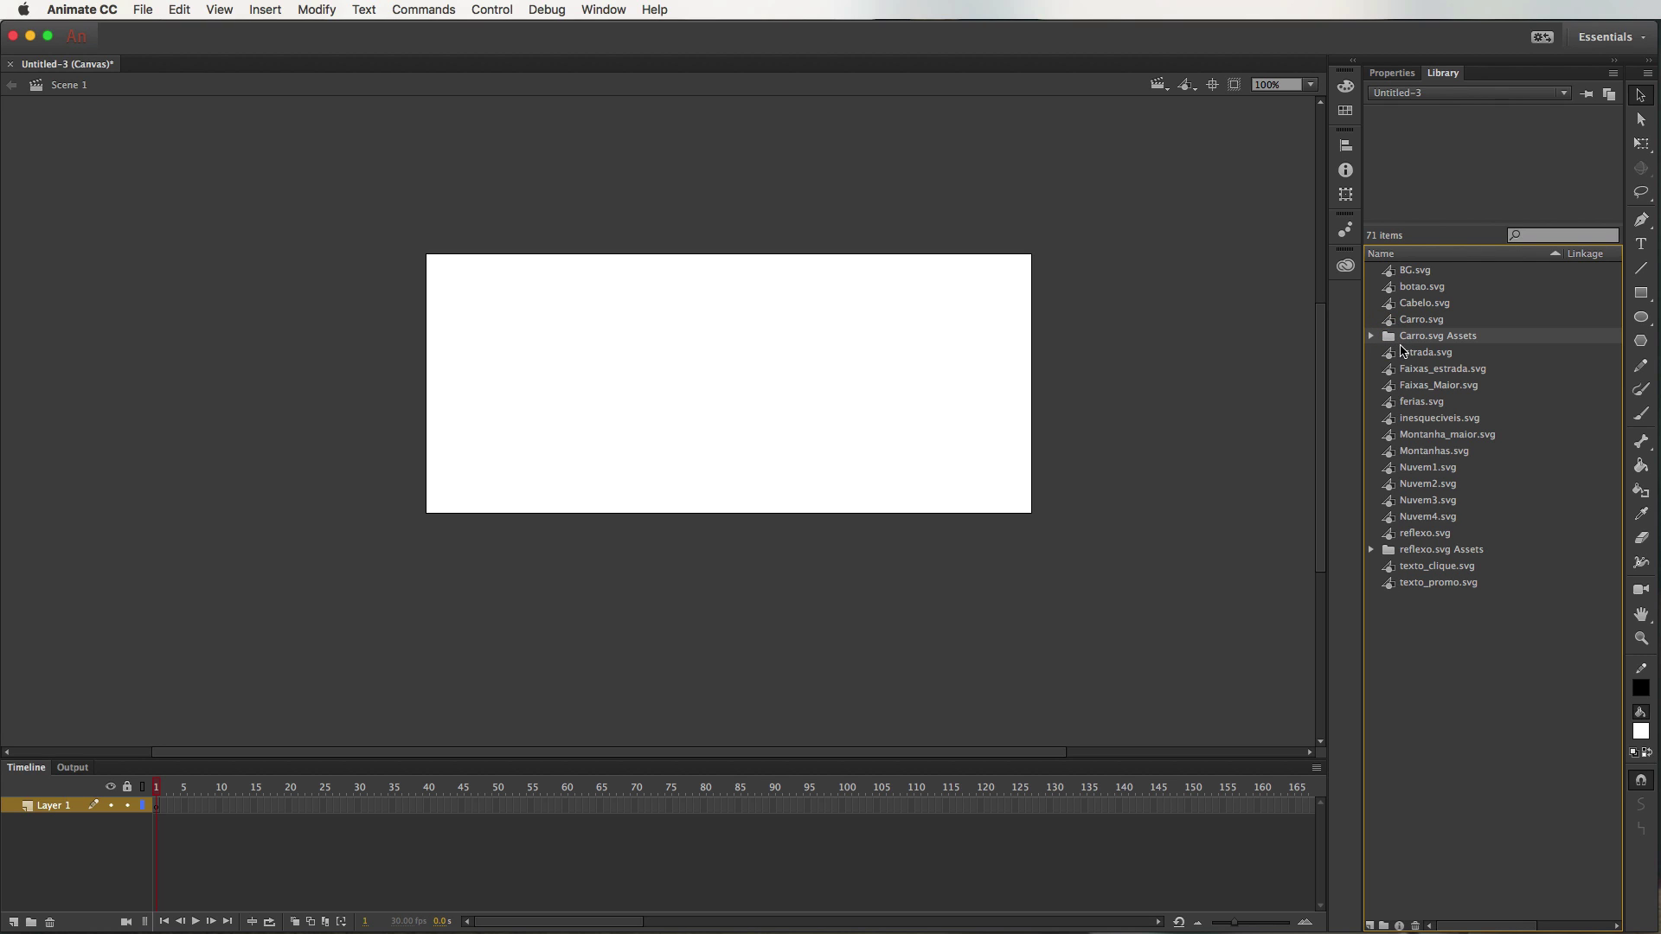
pyautogui.press('Delete')
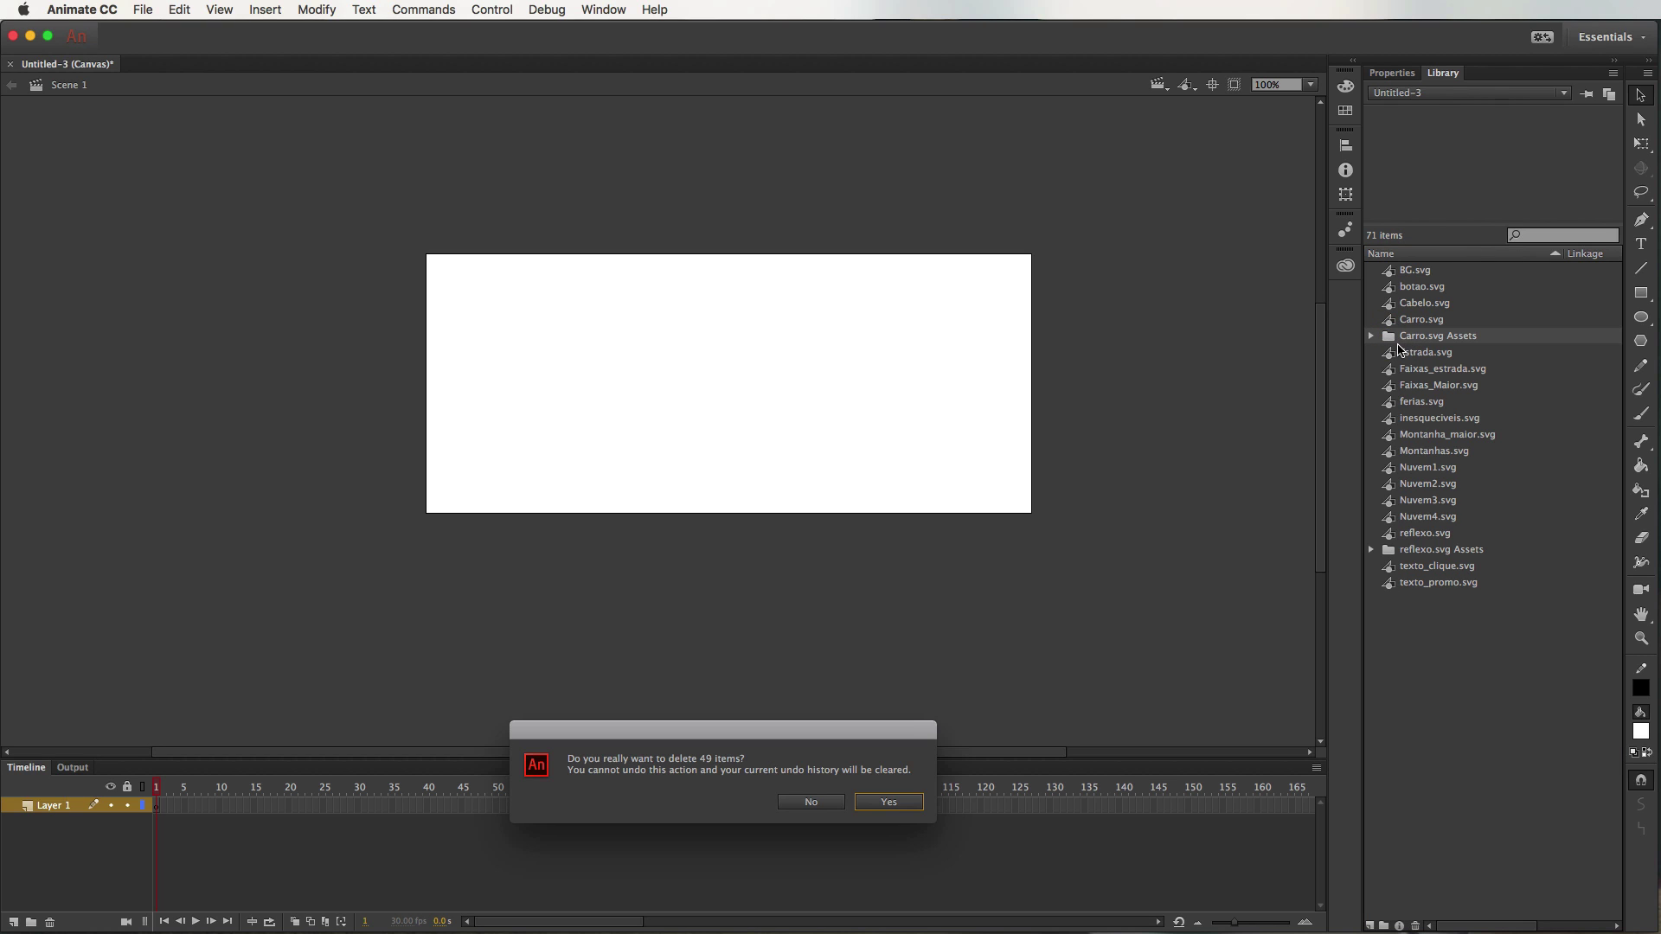
pyautogui.moveTo(878, 742); pyautogui.dragTo(1212, 312)
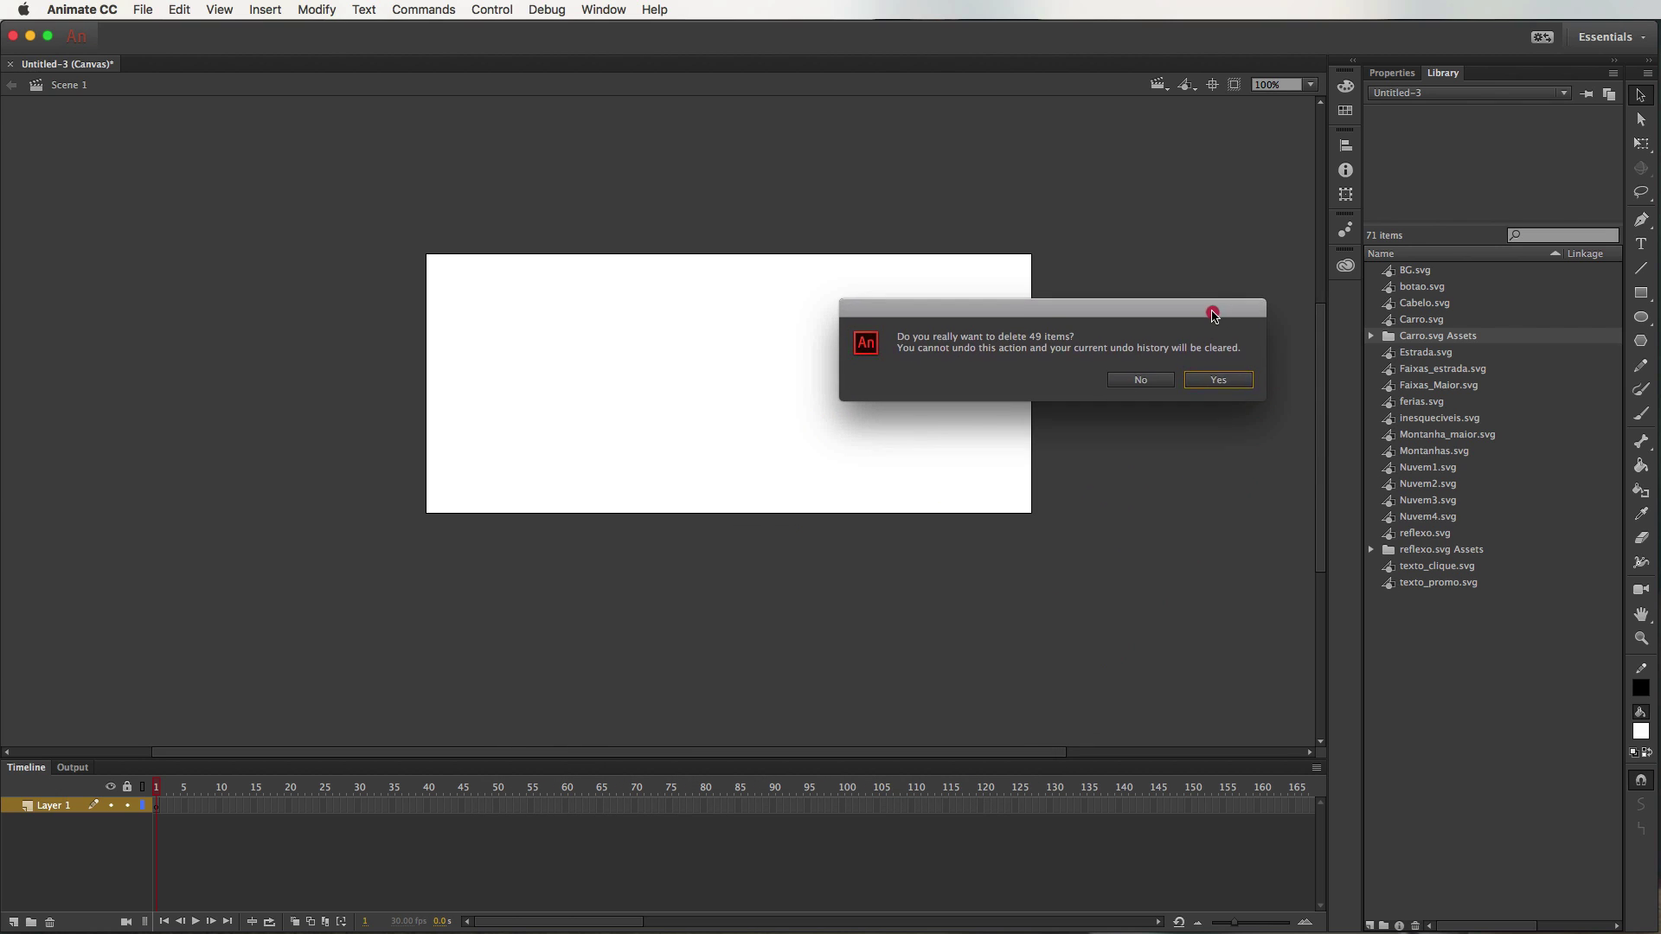
pyautogui.click(1218, 381)
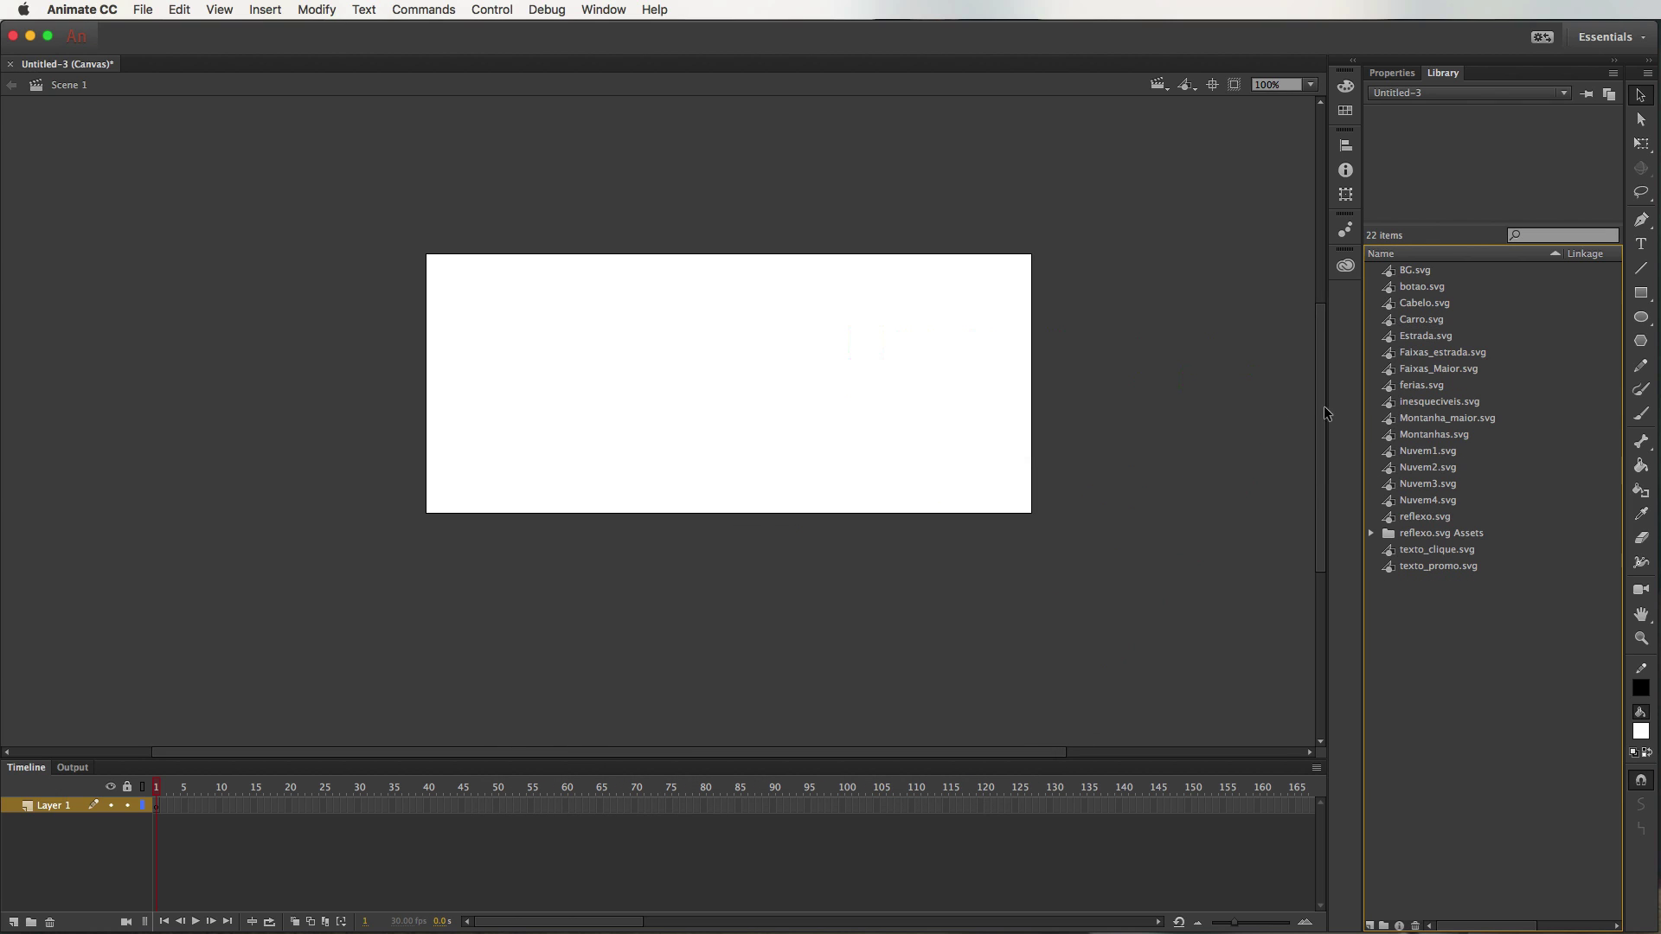
pyautogui.click(1428, 537)
pyautogui.press('Delete')
# - Preview the BG, botao, Cabelo and Carro symbols in the library
pyautogui.click(1410, 274)
pyautogui.click(1419, 288)
pyautogui.click(1419, 305)
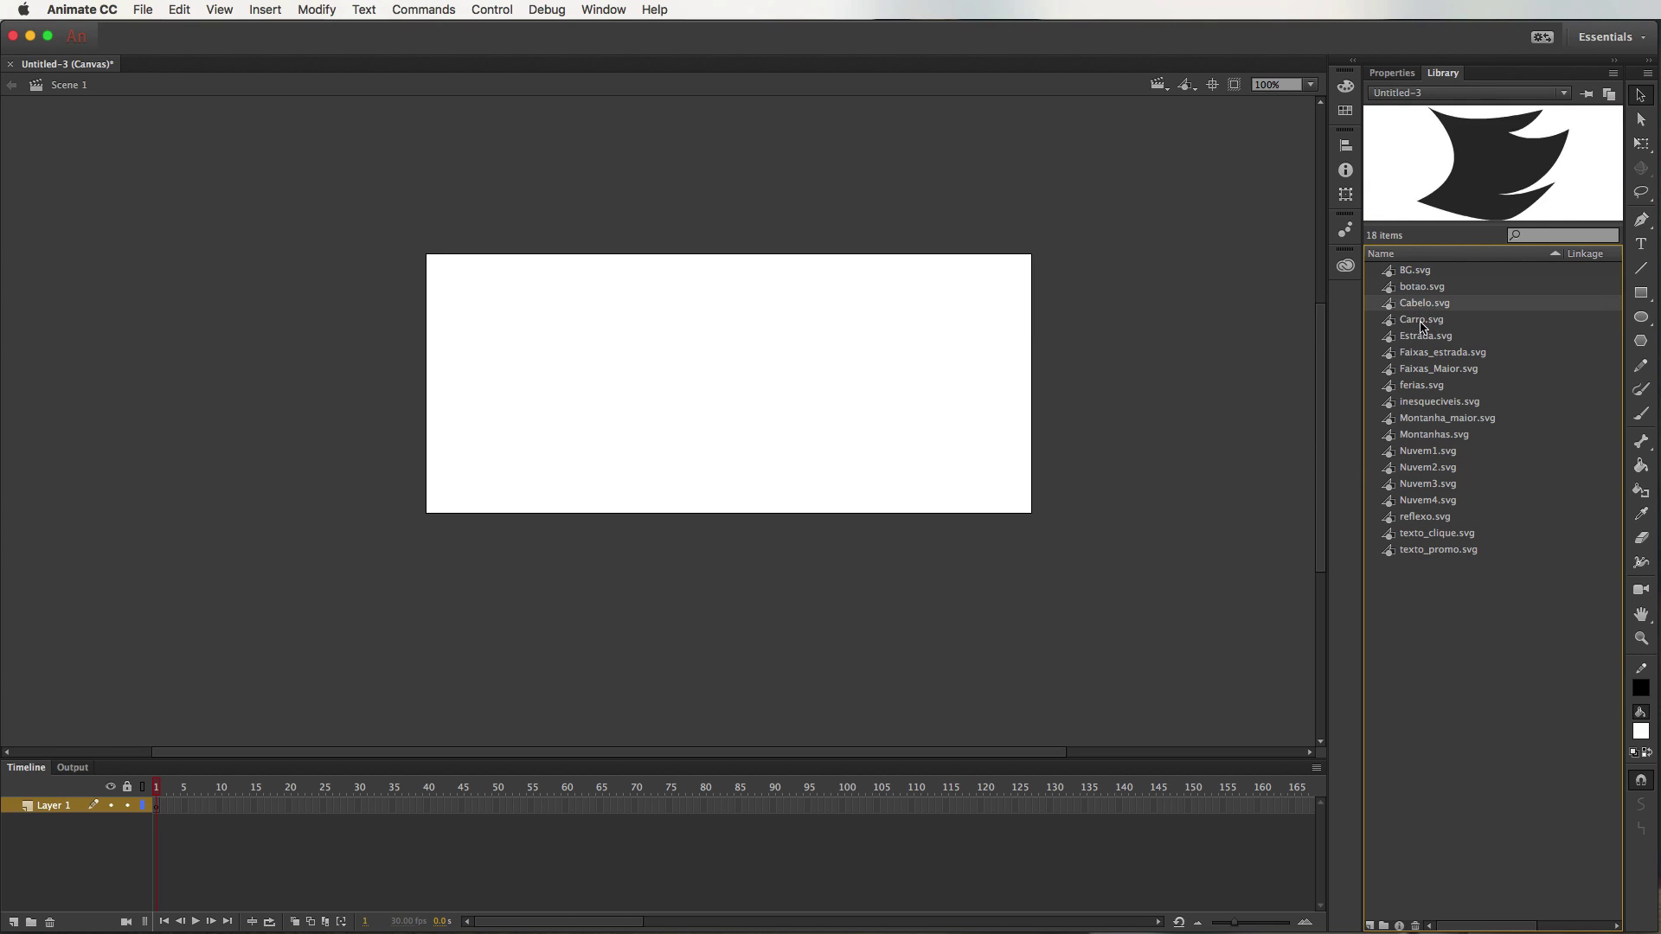
pyautogui.click(1420, 320)
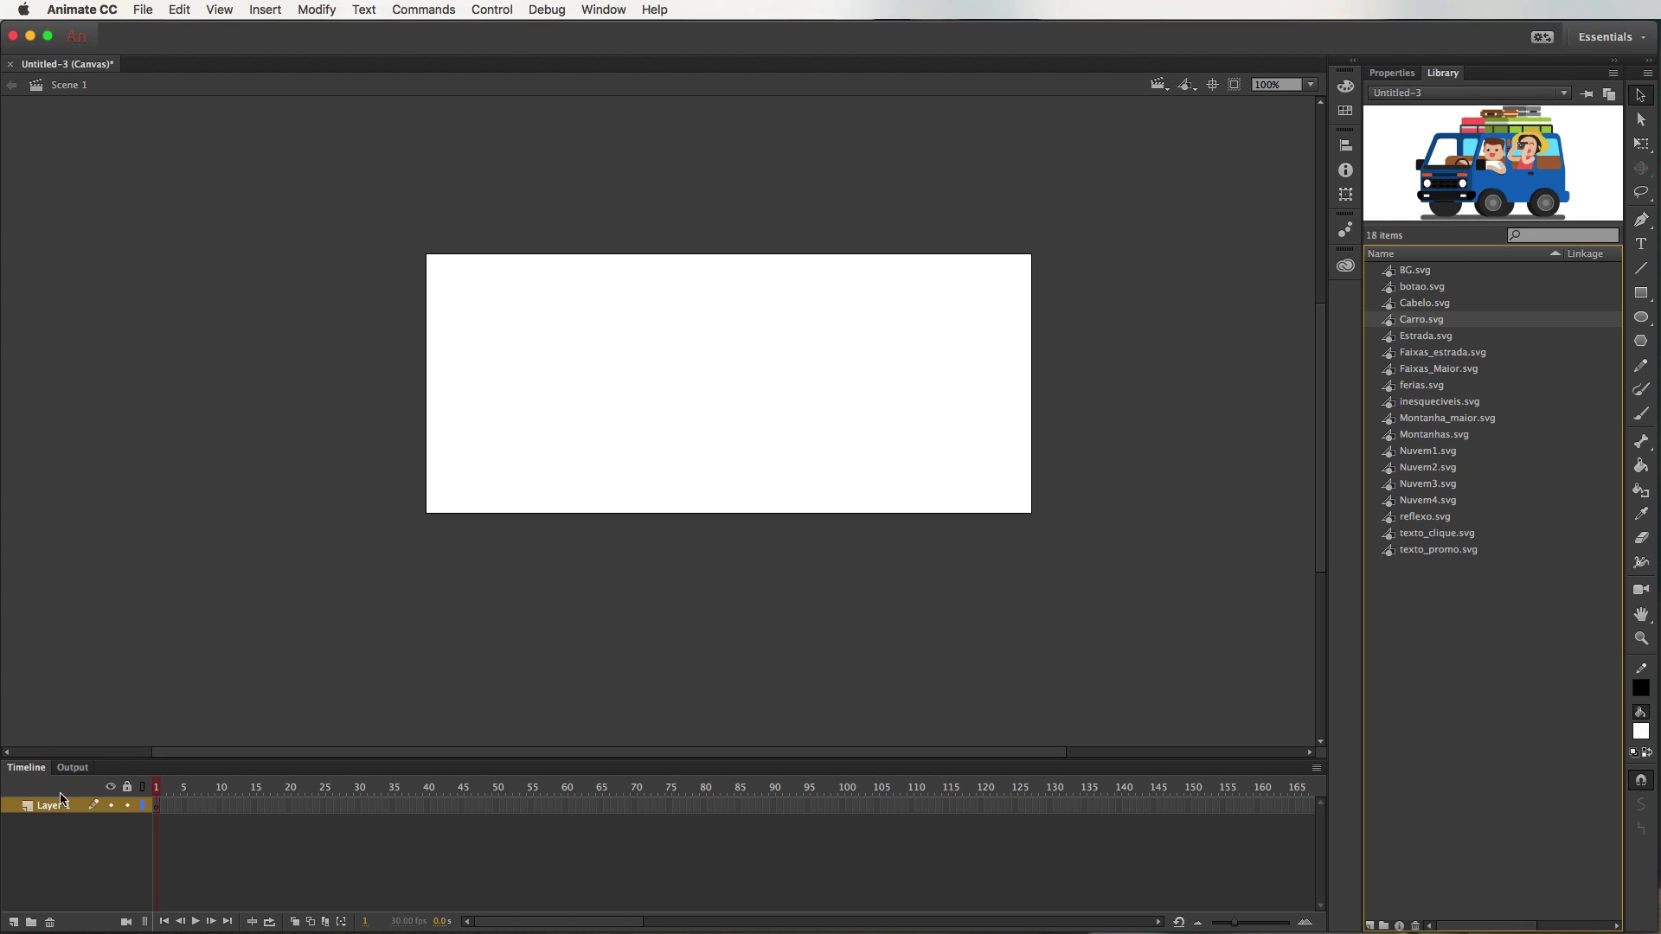
pyautogui.click(1420, 270)
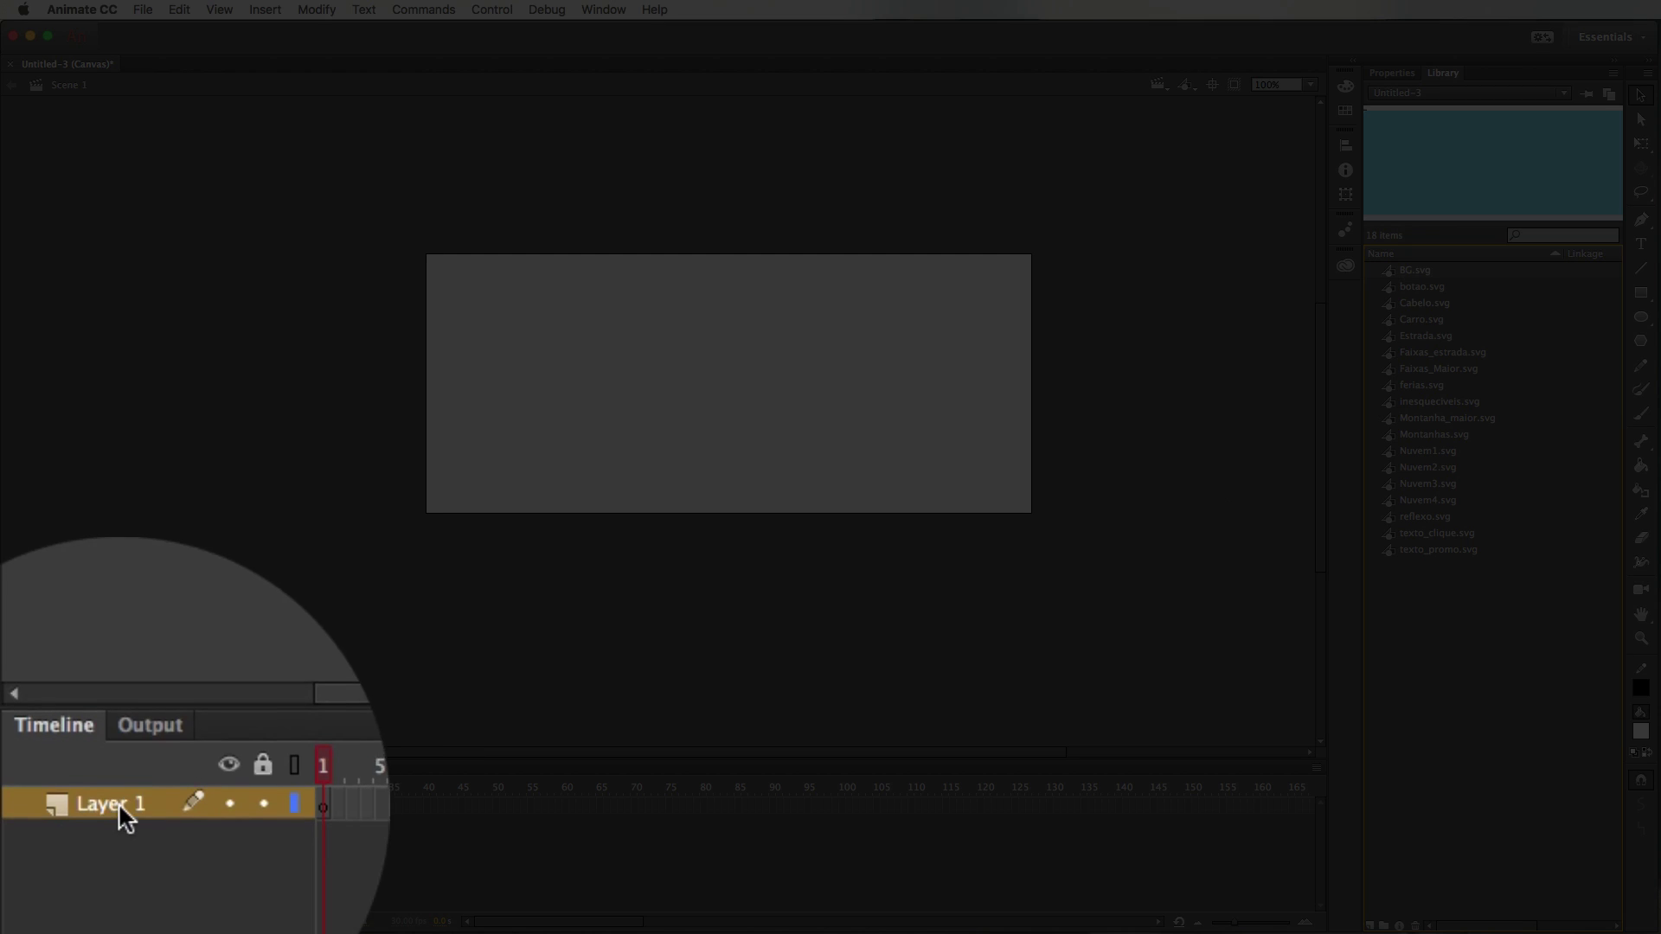
# - Rename Layer 1 as BG and place the BG.svg symbol on it, aligned to the stage's upper-left corner
pyautogui.doubleClick(54, 805)
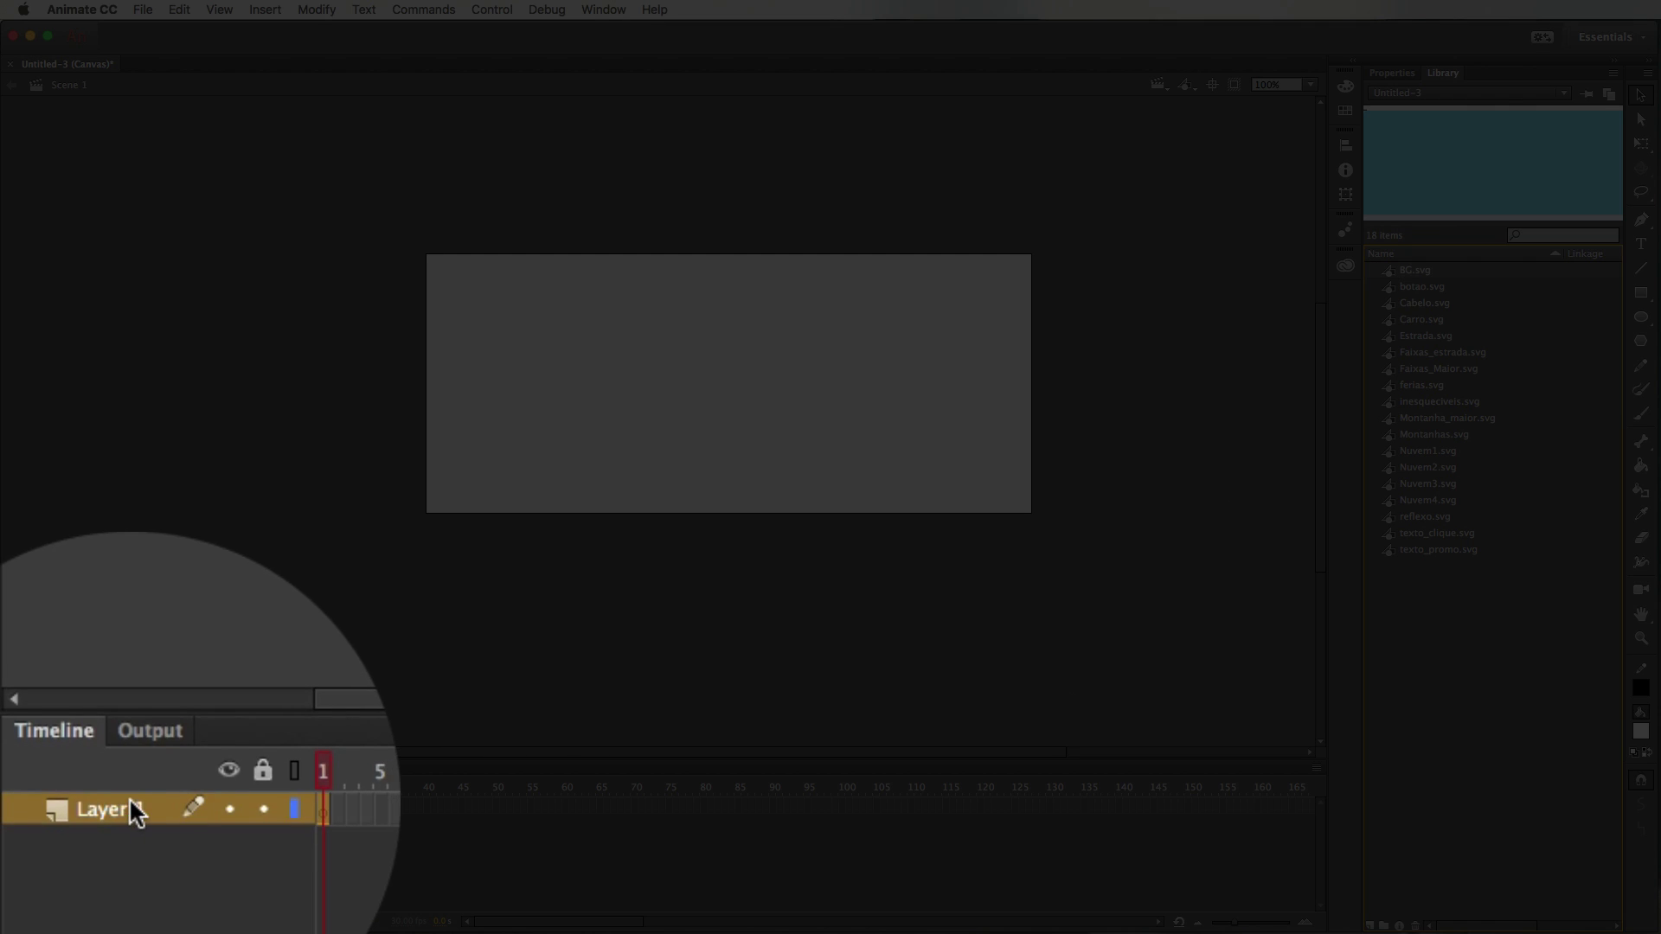
pyautogui.write('BG')
pyautogui.press('Return')
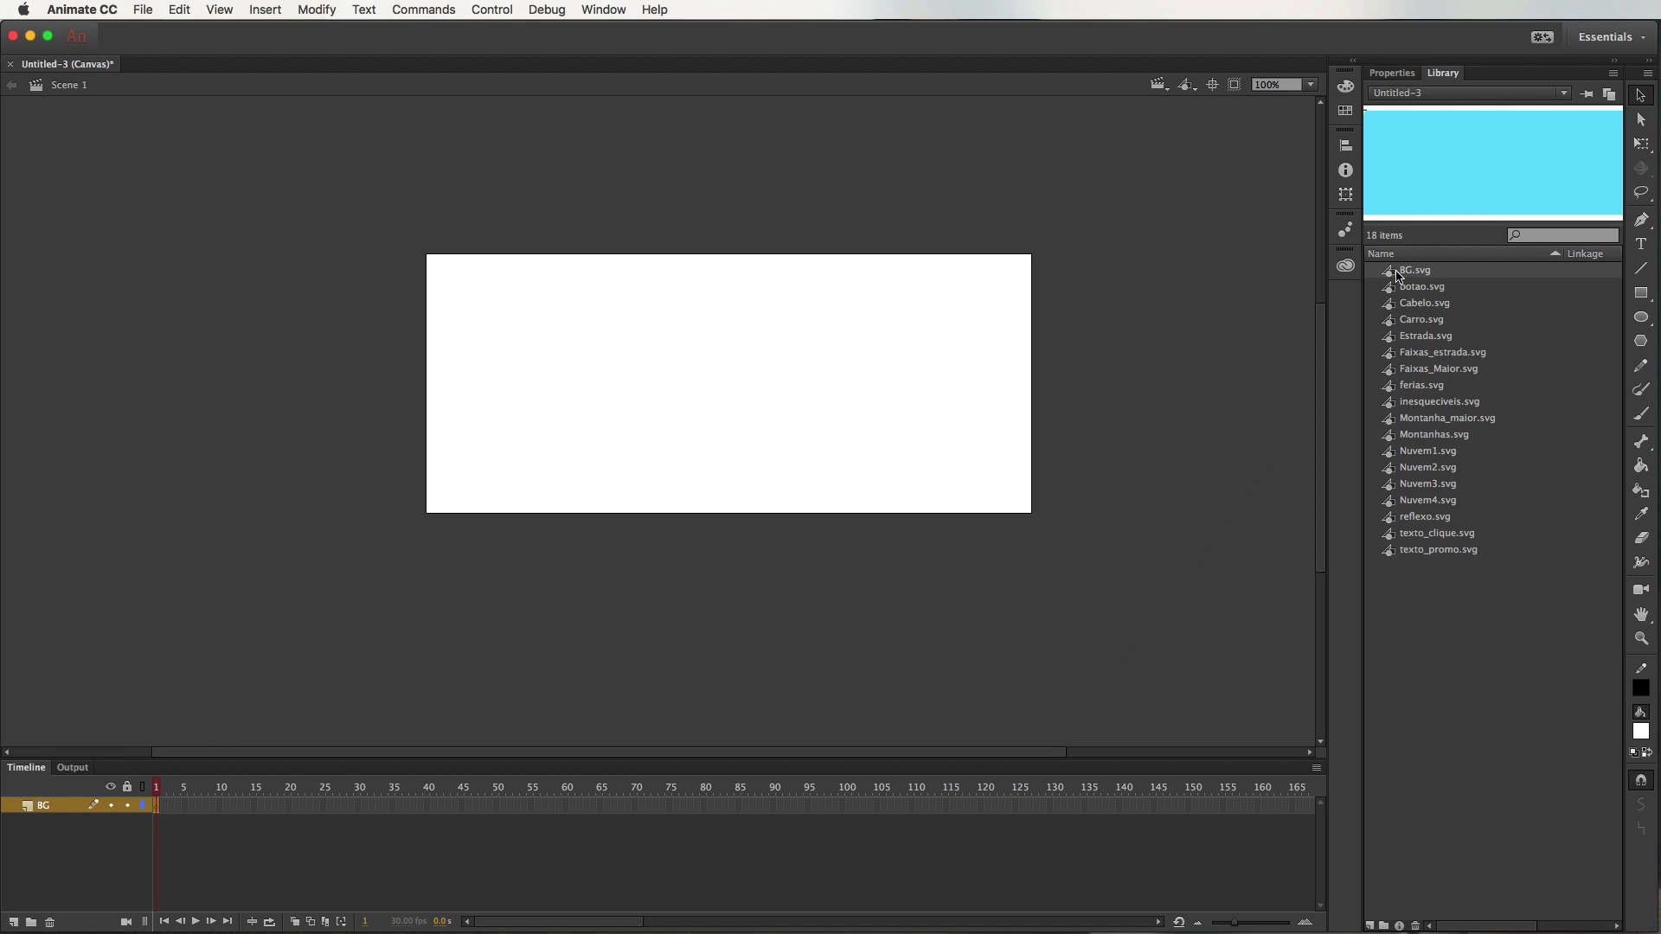
pyautogui.moveTo(1399, 275); pyautogui.dragTo(669, 373)
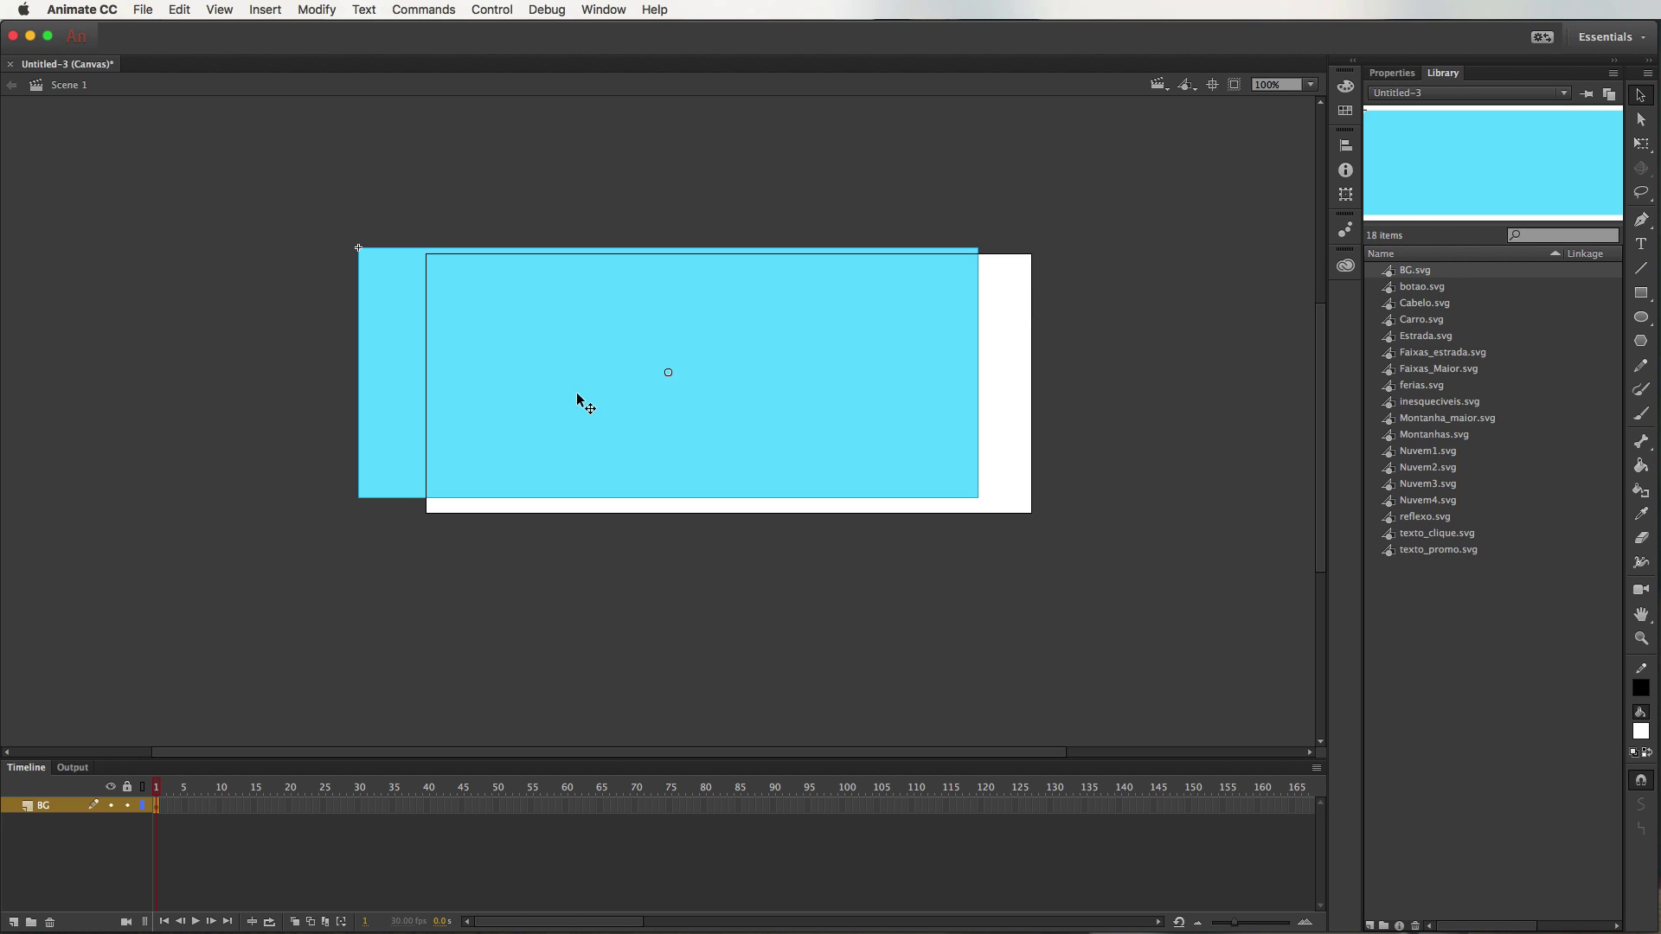
pyautogui.moveTo(577, 398); pyautogui.dragTo(644, 403)
# - Resize the BG.svg background instance to 700 px wide and 300 px high so it fills the stage
pyautogui.click(1390, 76)
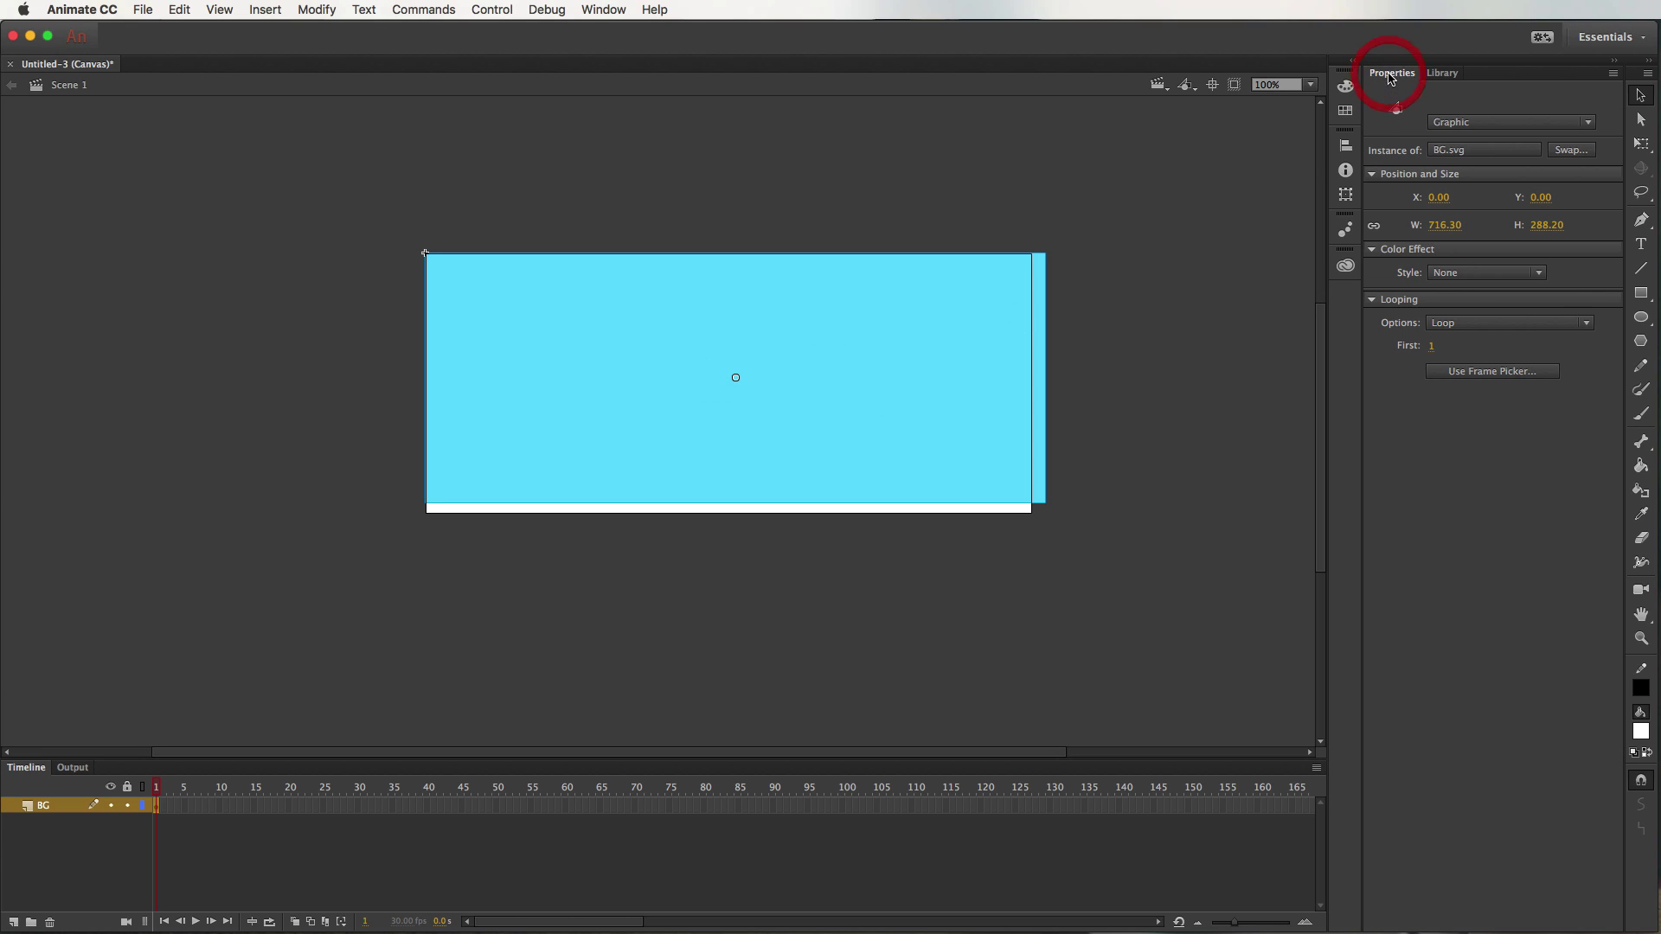
pyautogui.click(1444, 225)
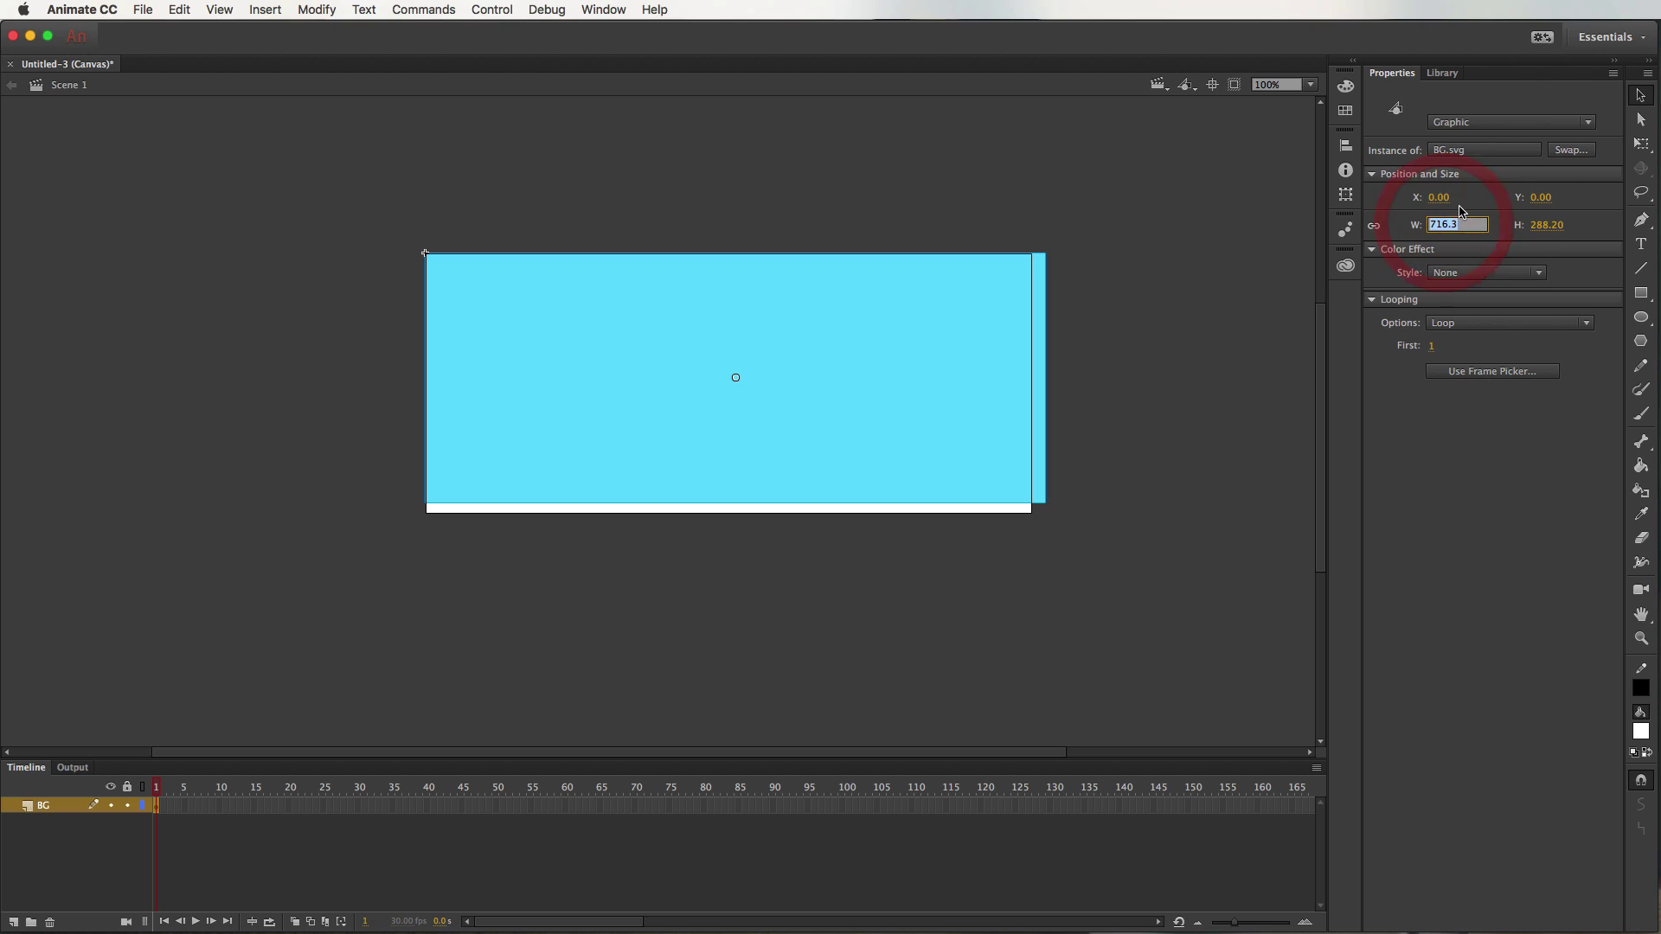
pyautogui.write('700')
pyautogui.press('Tab')
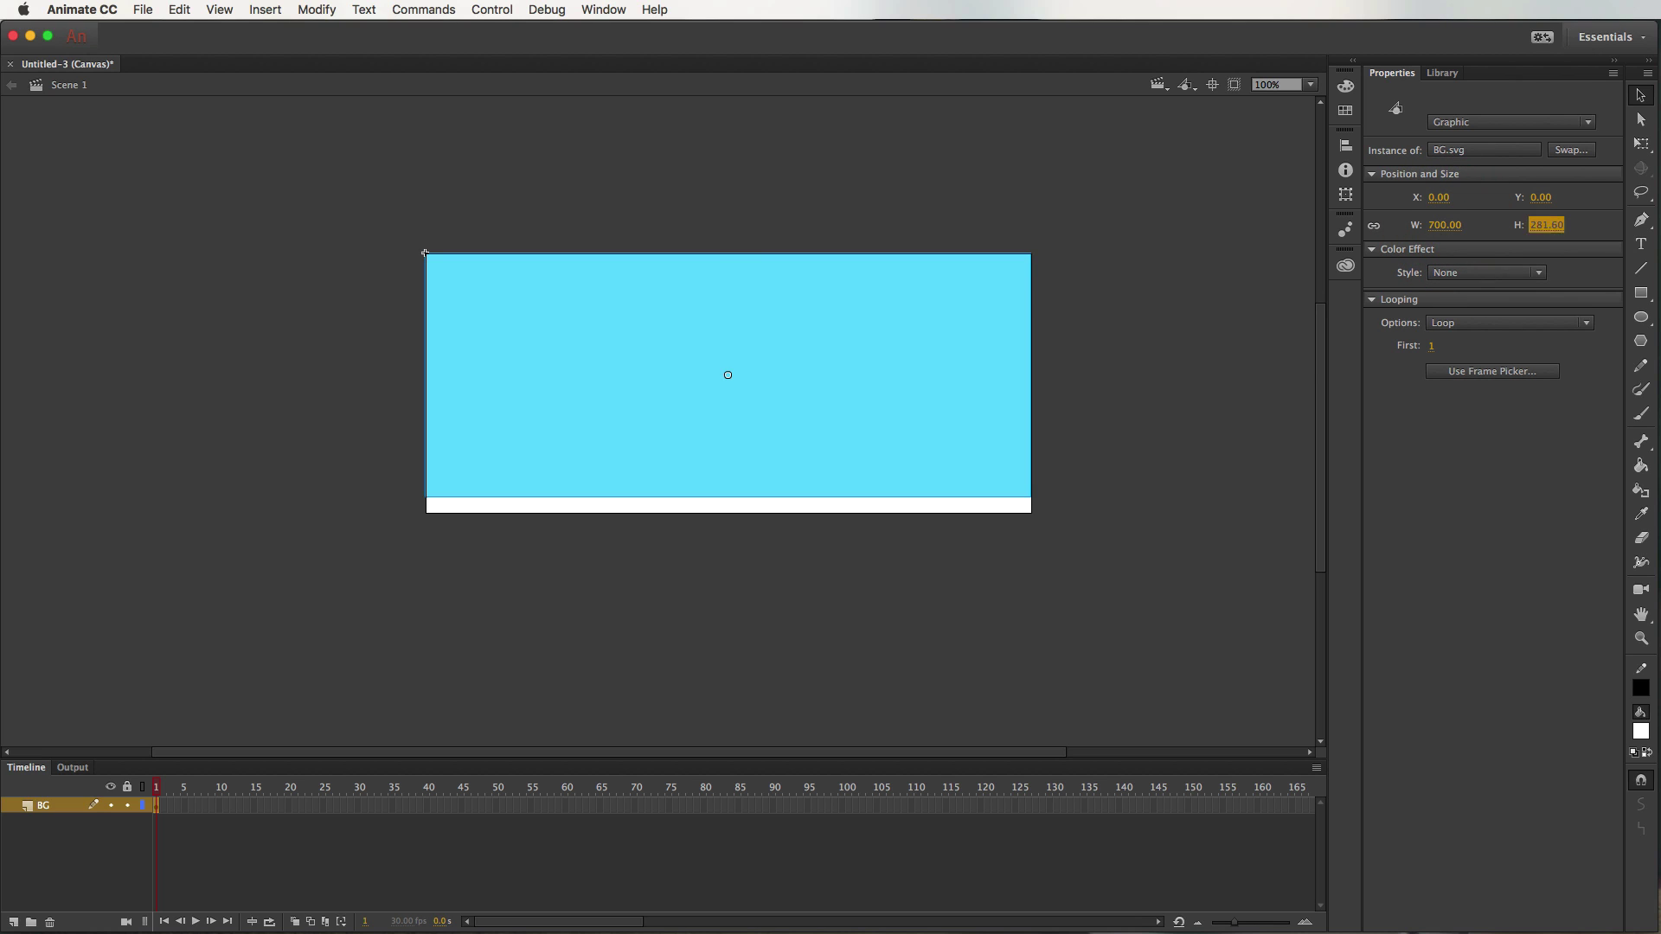
pyautogui.write('300')
pyautogui.press('Return')
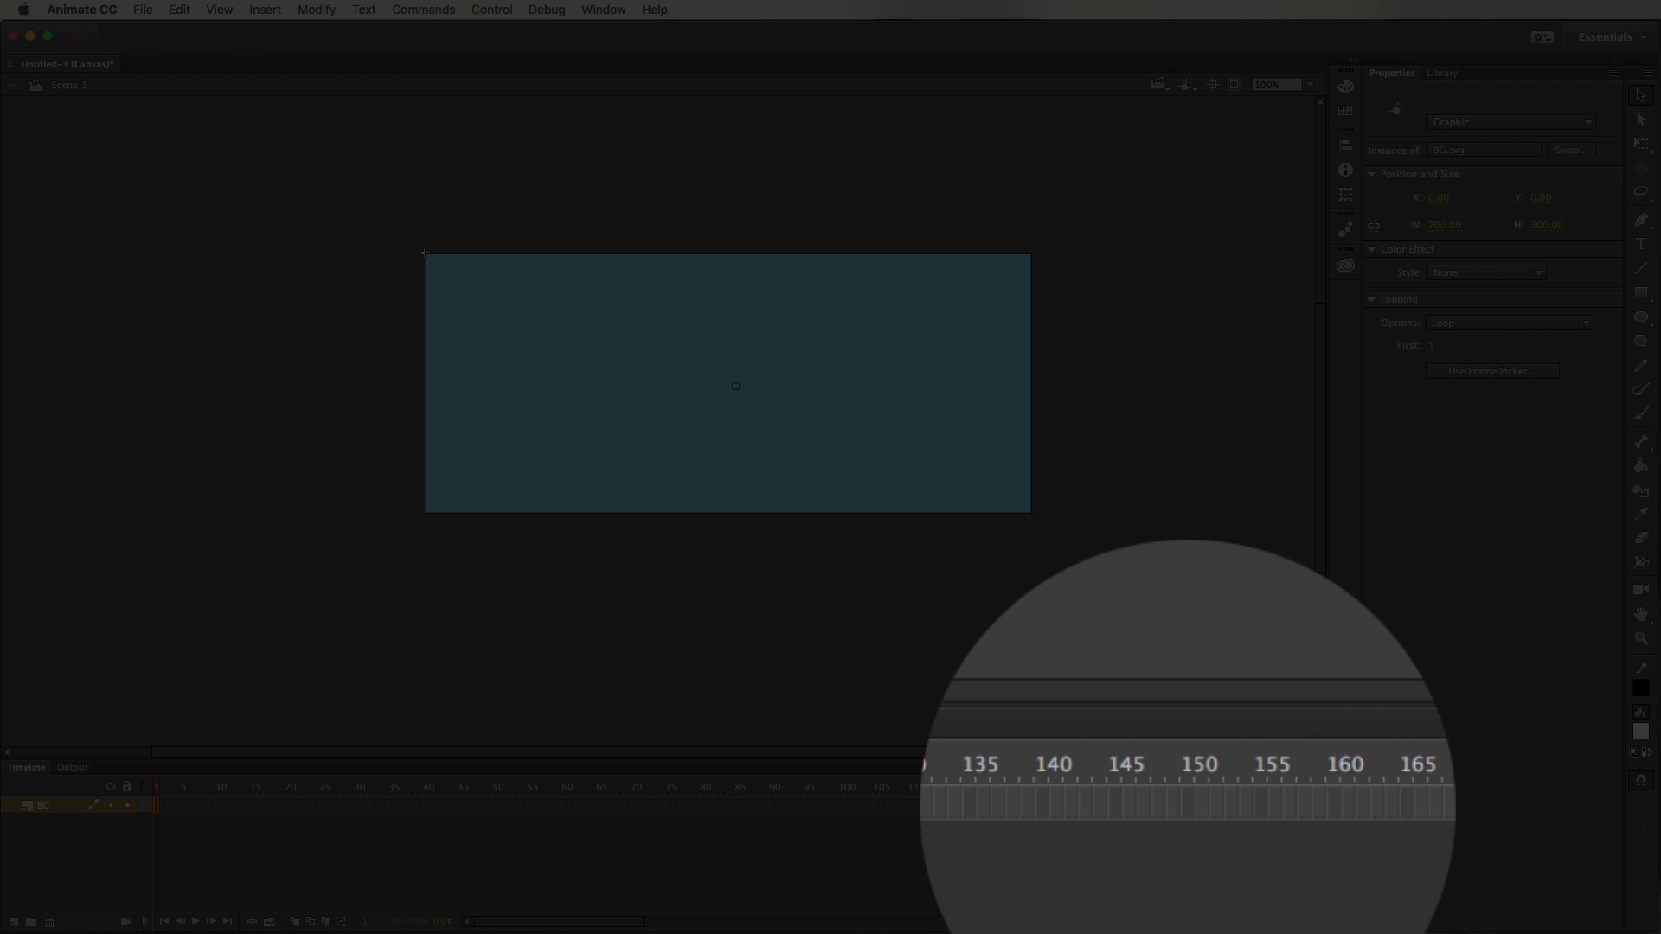
# - Extend the BG layer to frame 150 by inserting a frame, return to frame 1, and lock the layer
pyautogui.click(1187, 805)
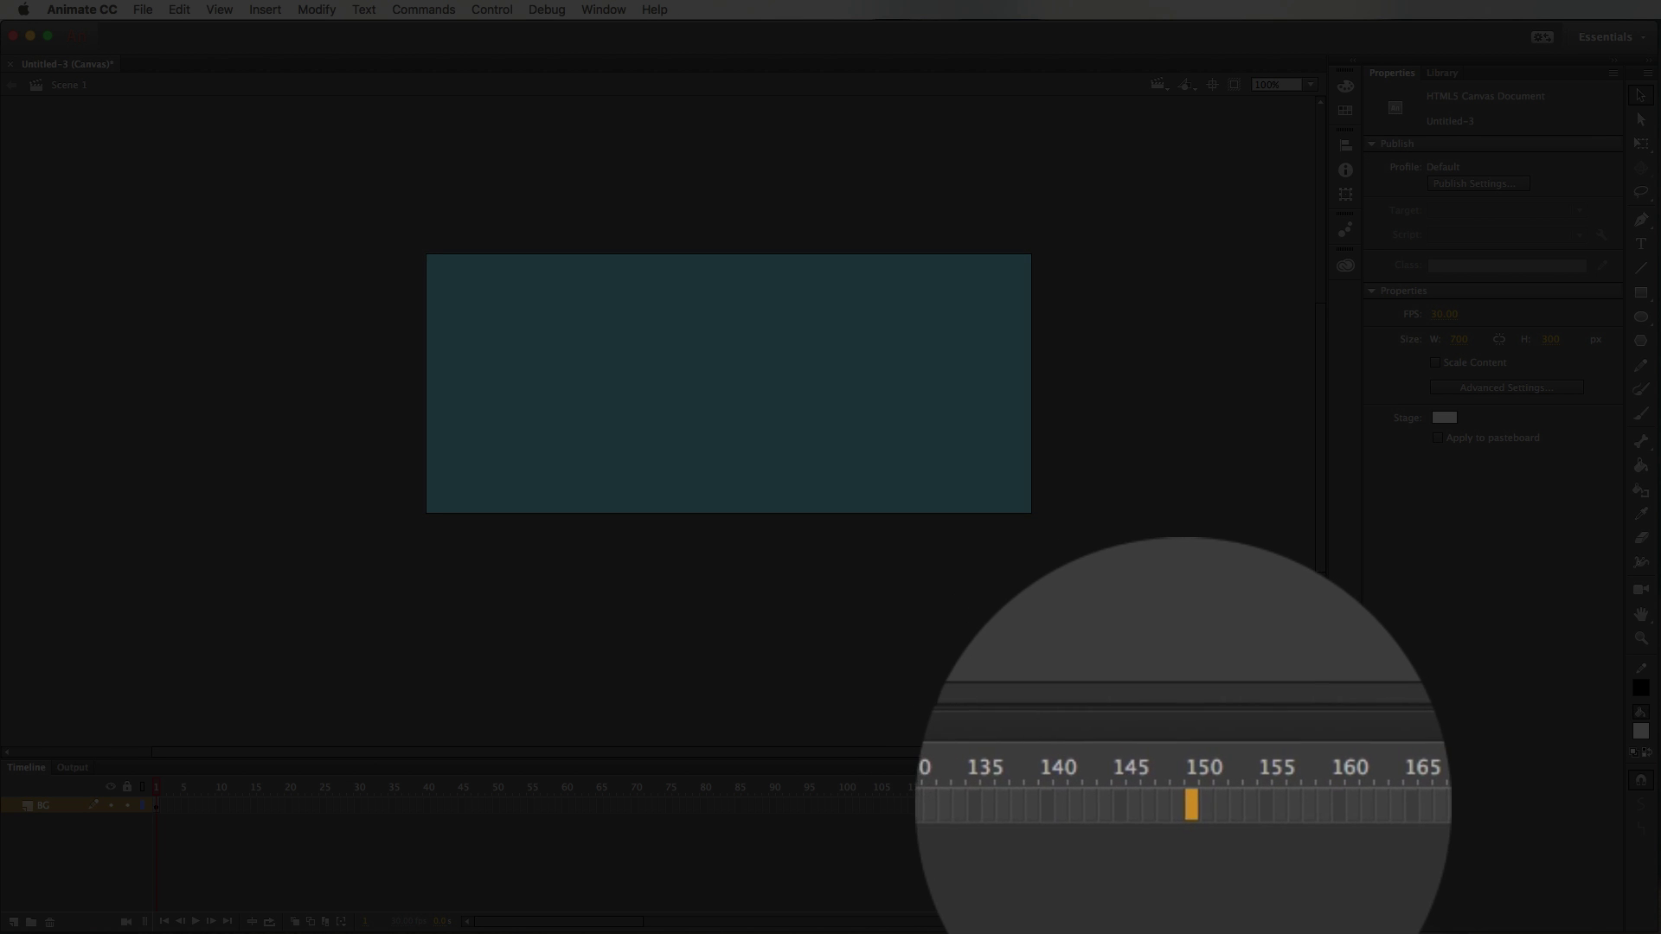
pyautogui.rightClick(1190, 806)
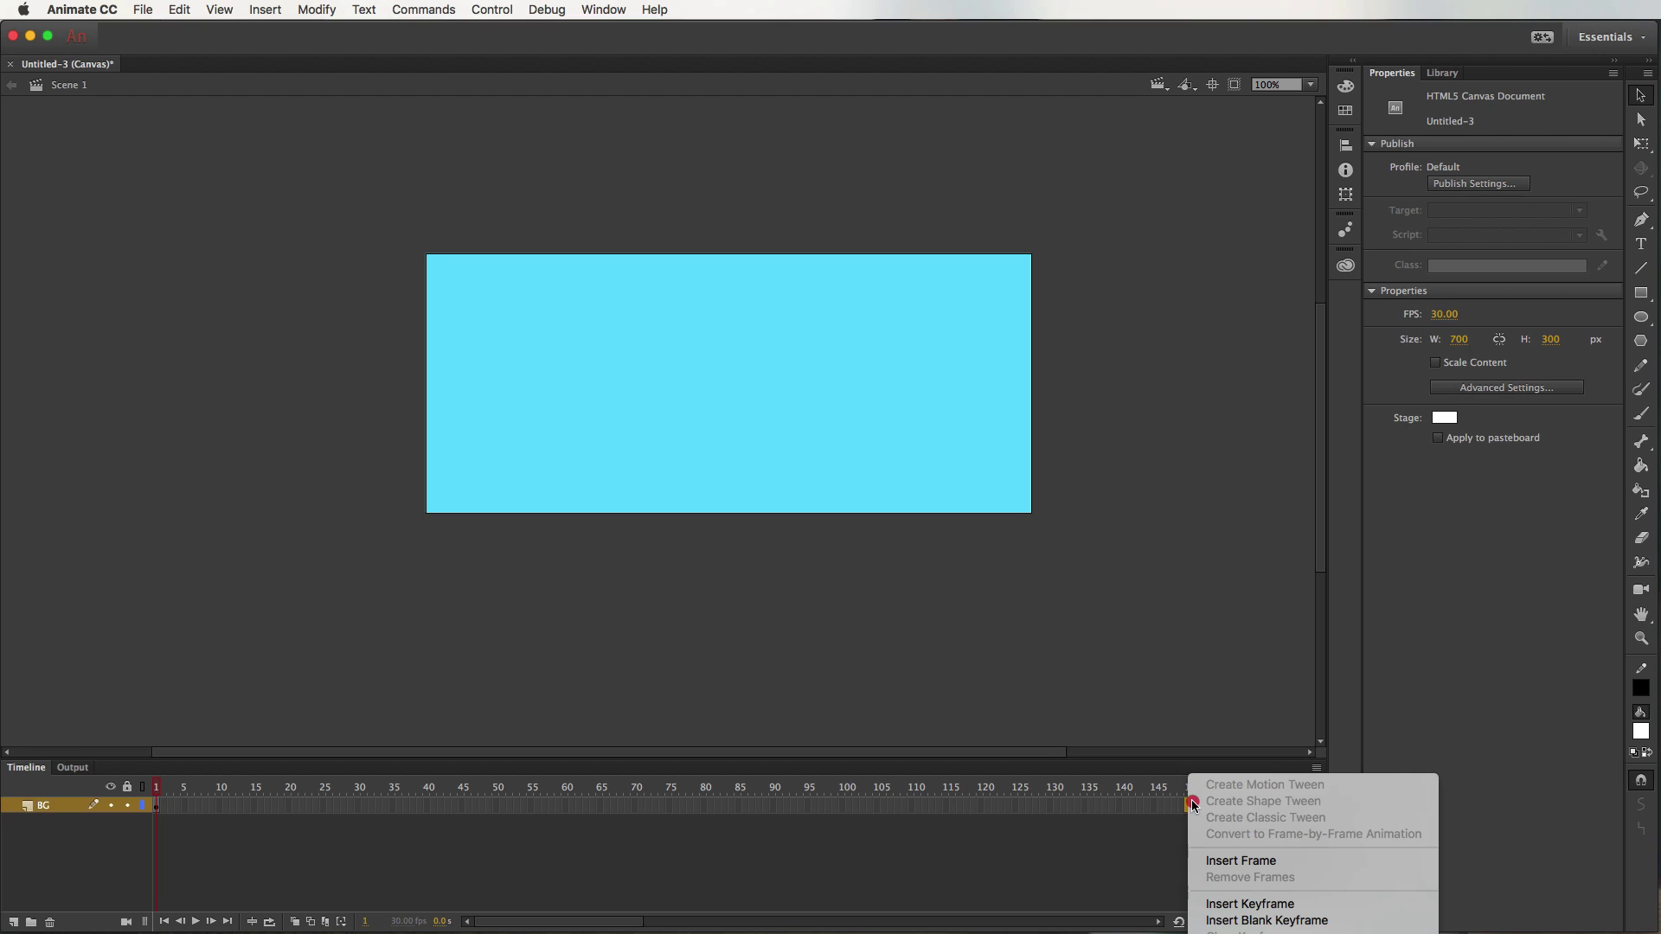
pyautogui.click(1246, 863)
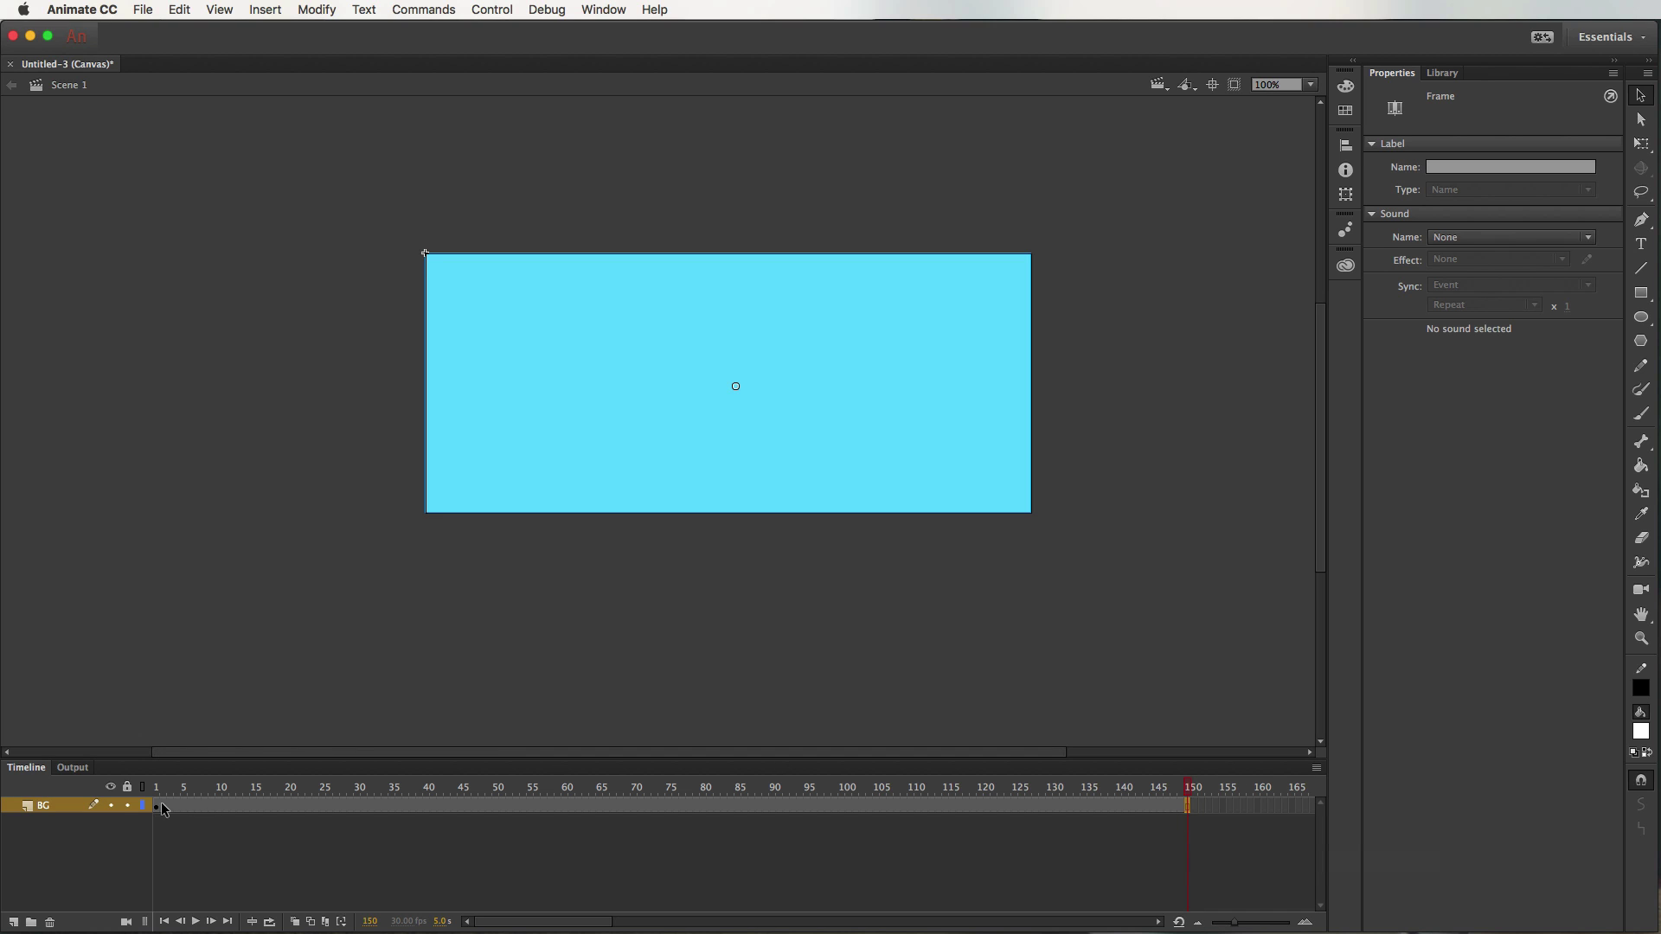
pyautogui.moveTo(177, 789)
pyautogui.mouseDown()
pyautogui.moveTo(128, 787)
pyautogui.moveTo(716, 753)
pyautogui.moveTo(1085, 777)
pyautogui.moveTo(270, 754)
pyautogui.moveTo(149, 774)
pyautogui.mouseUp()
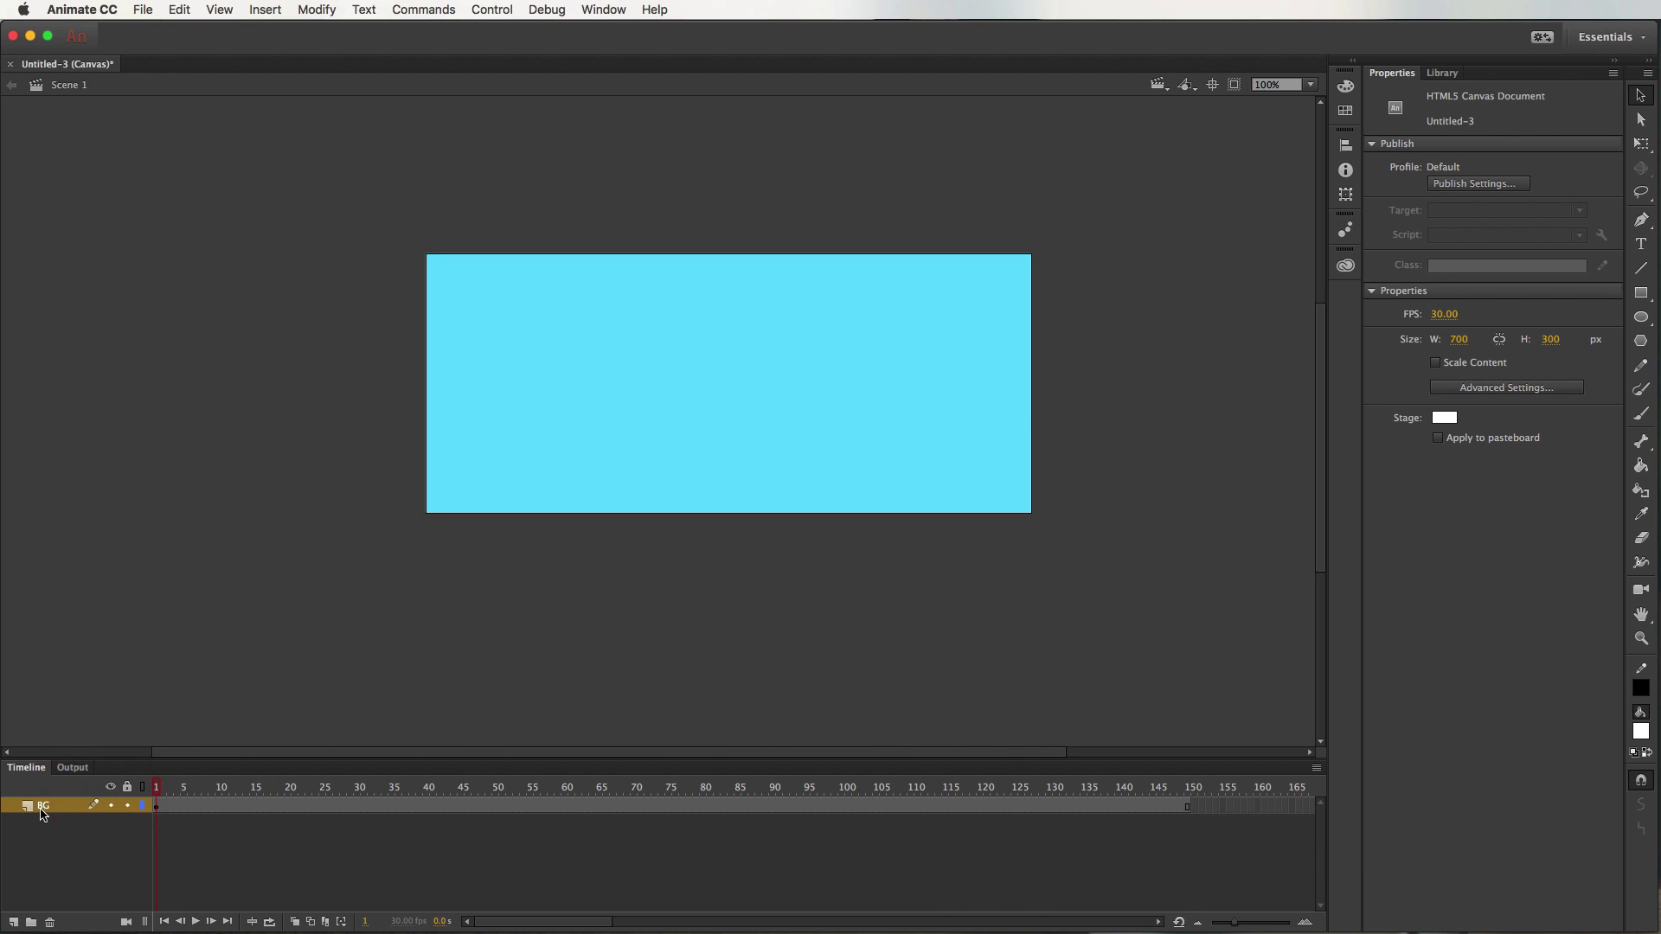
pyautogui.click(128, 787)
# - Add a layer named Nuvem1 above BG and place the Nuvem1.svg cloud on it just outside the stage's upper-left edge
pyautogui.press('super+l')
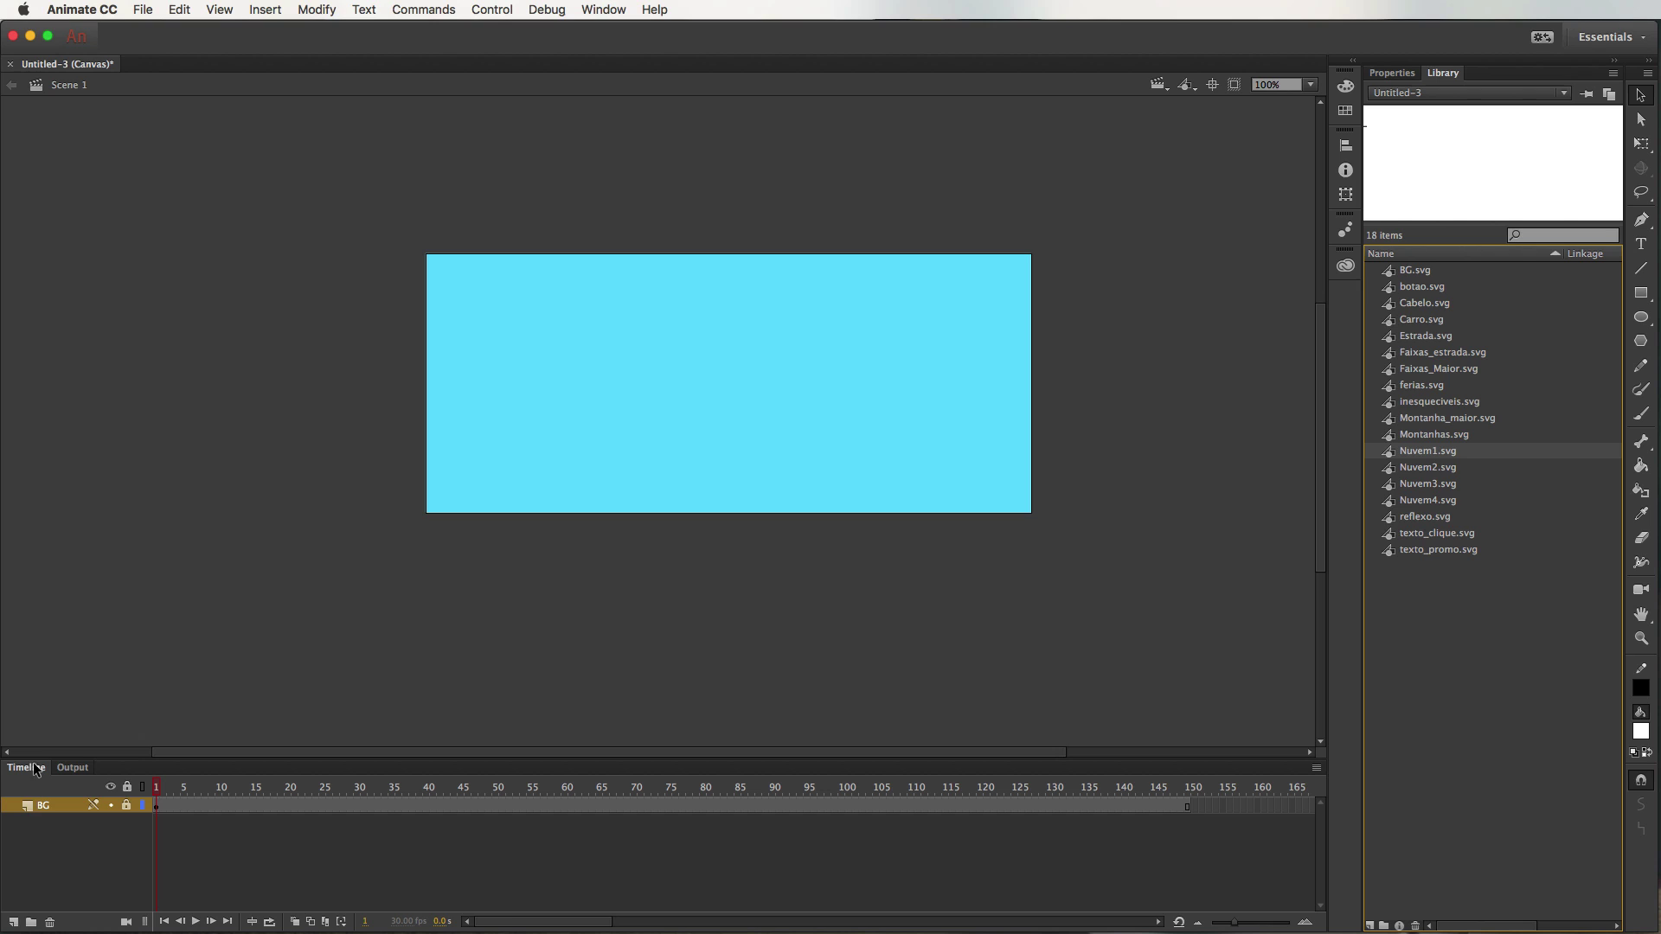
pyautogui.click(14, 924)
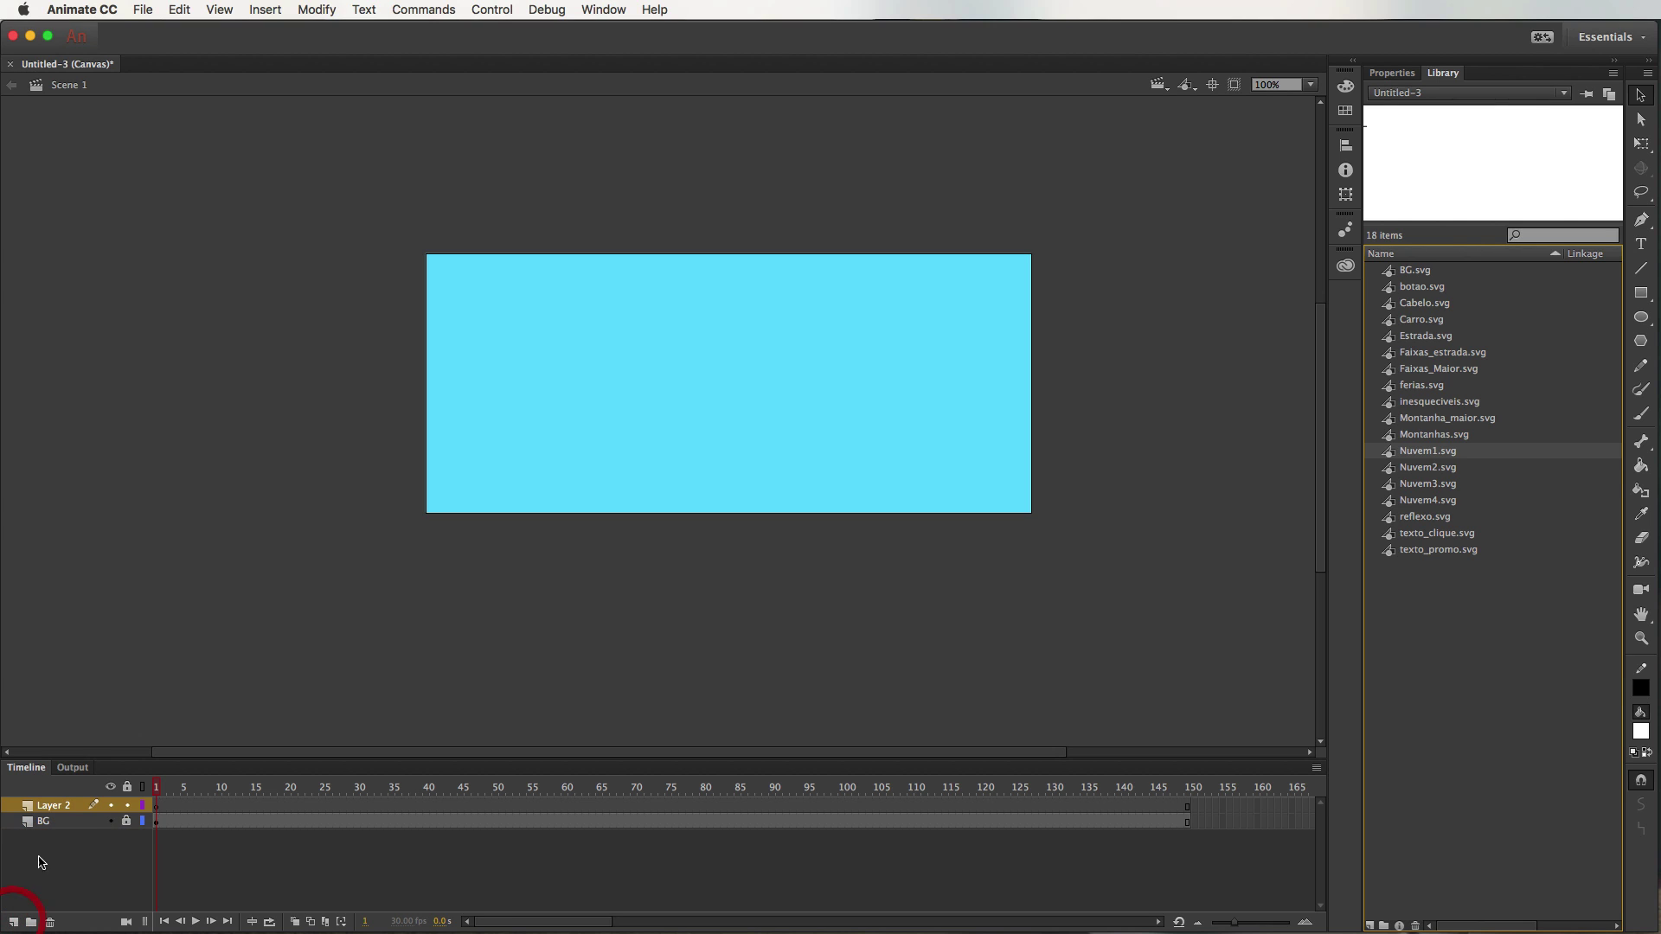
pyautogui.doubleClick(57, 806)
pyautogui.write('Nuvem1')
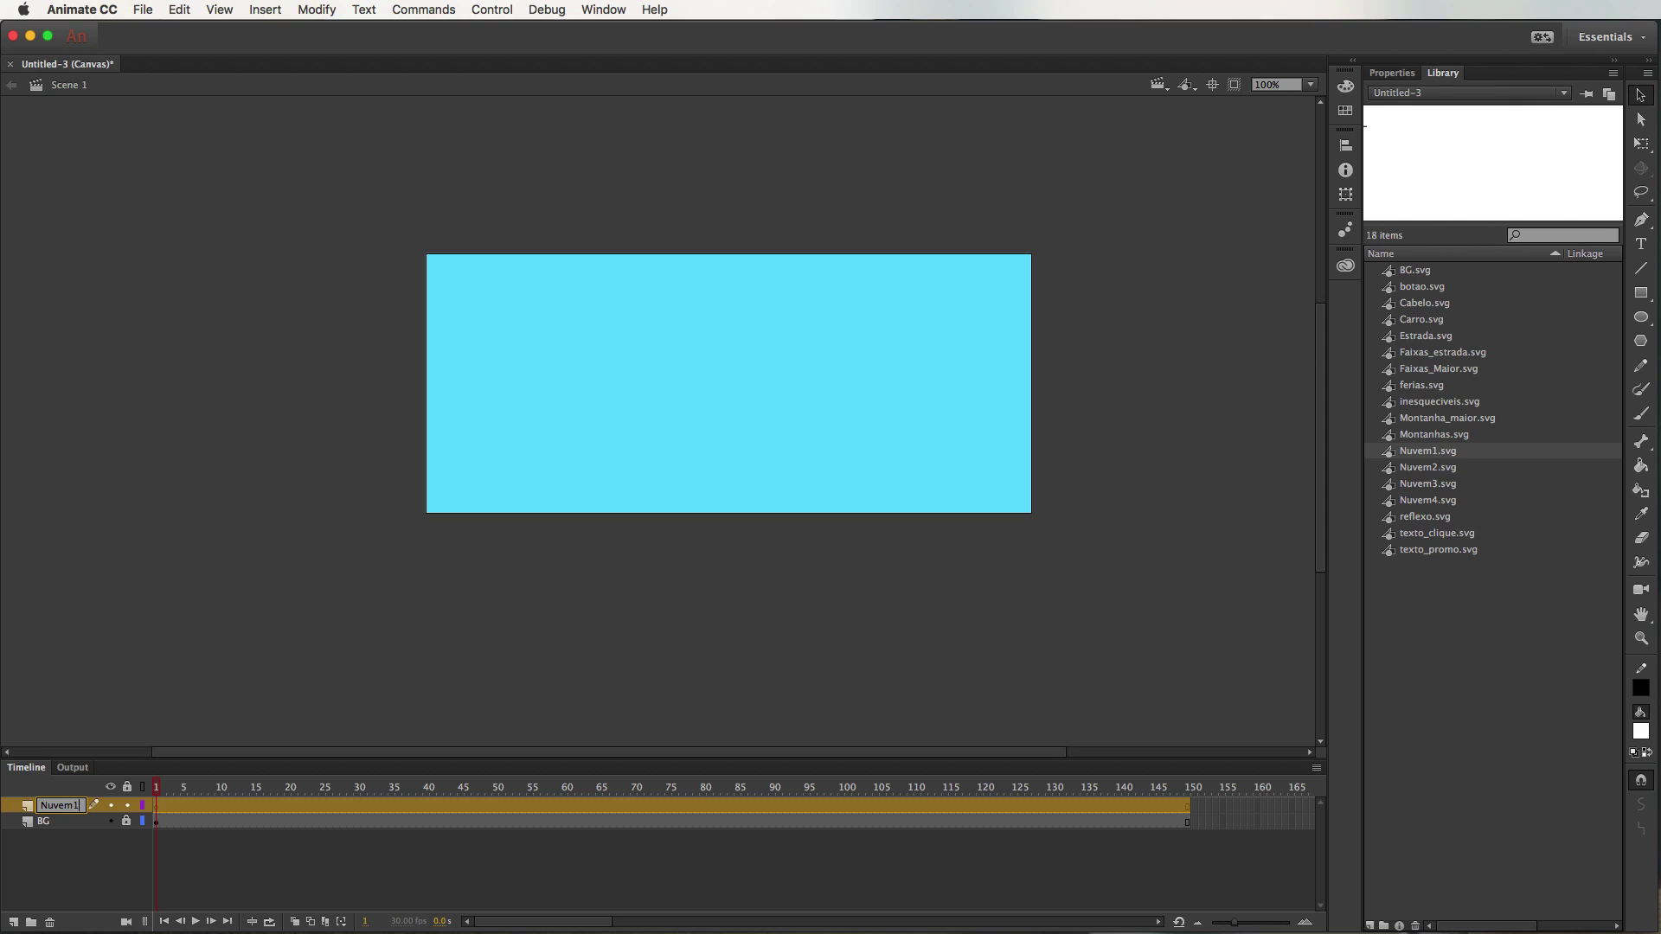
pyautogui.press('Return')
pyautogui.moveTo(1428, 450); pyautogui.dragTo(366, 275)
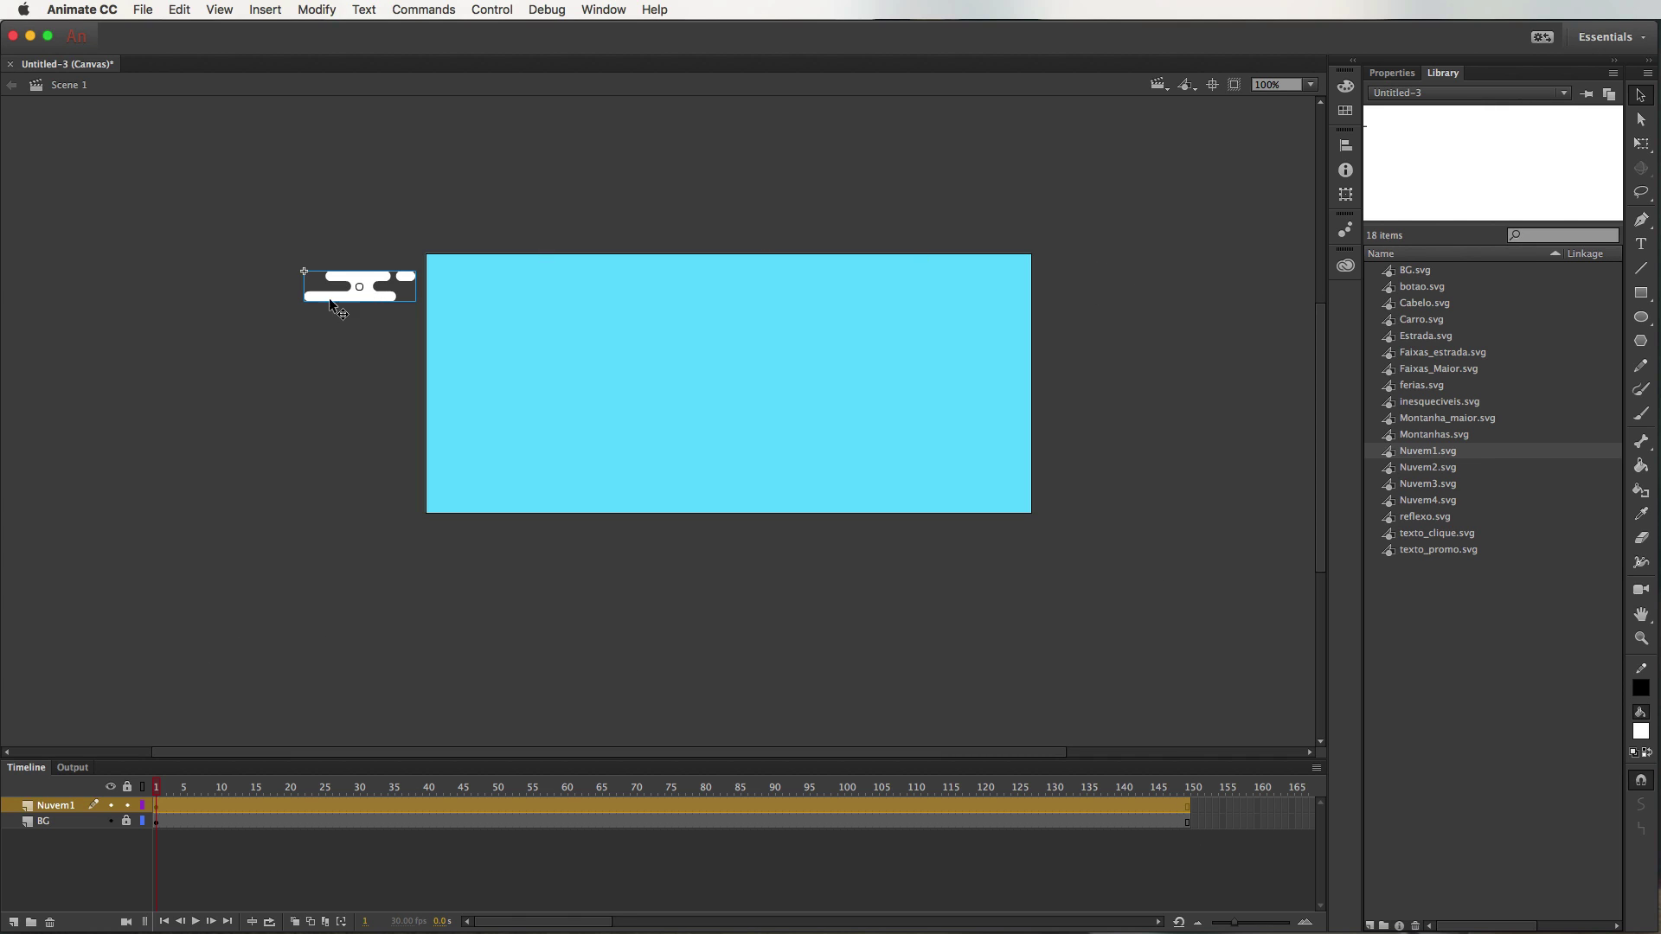
# - Create a motion tween on the Nuvem1 layer and move the cloud horizontally past the stage's right edge at frame 150
pyautogui.moveTo(160, 787)
pyautogui.mouseDown()
pyautogui.moveTo(211, 787)
pyautogui.moveTo(156, 788)
pyautogui.mouseUp()
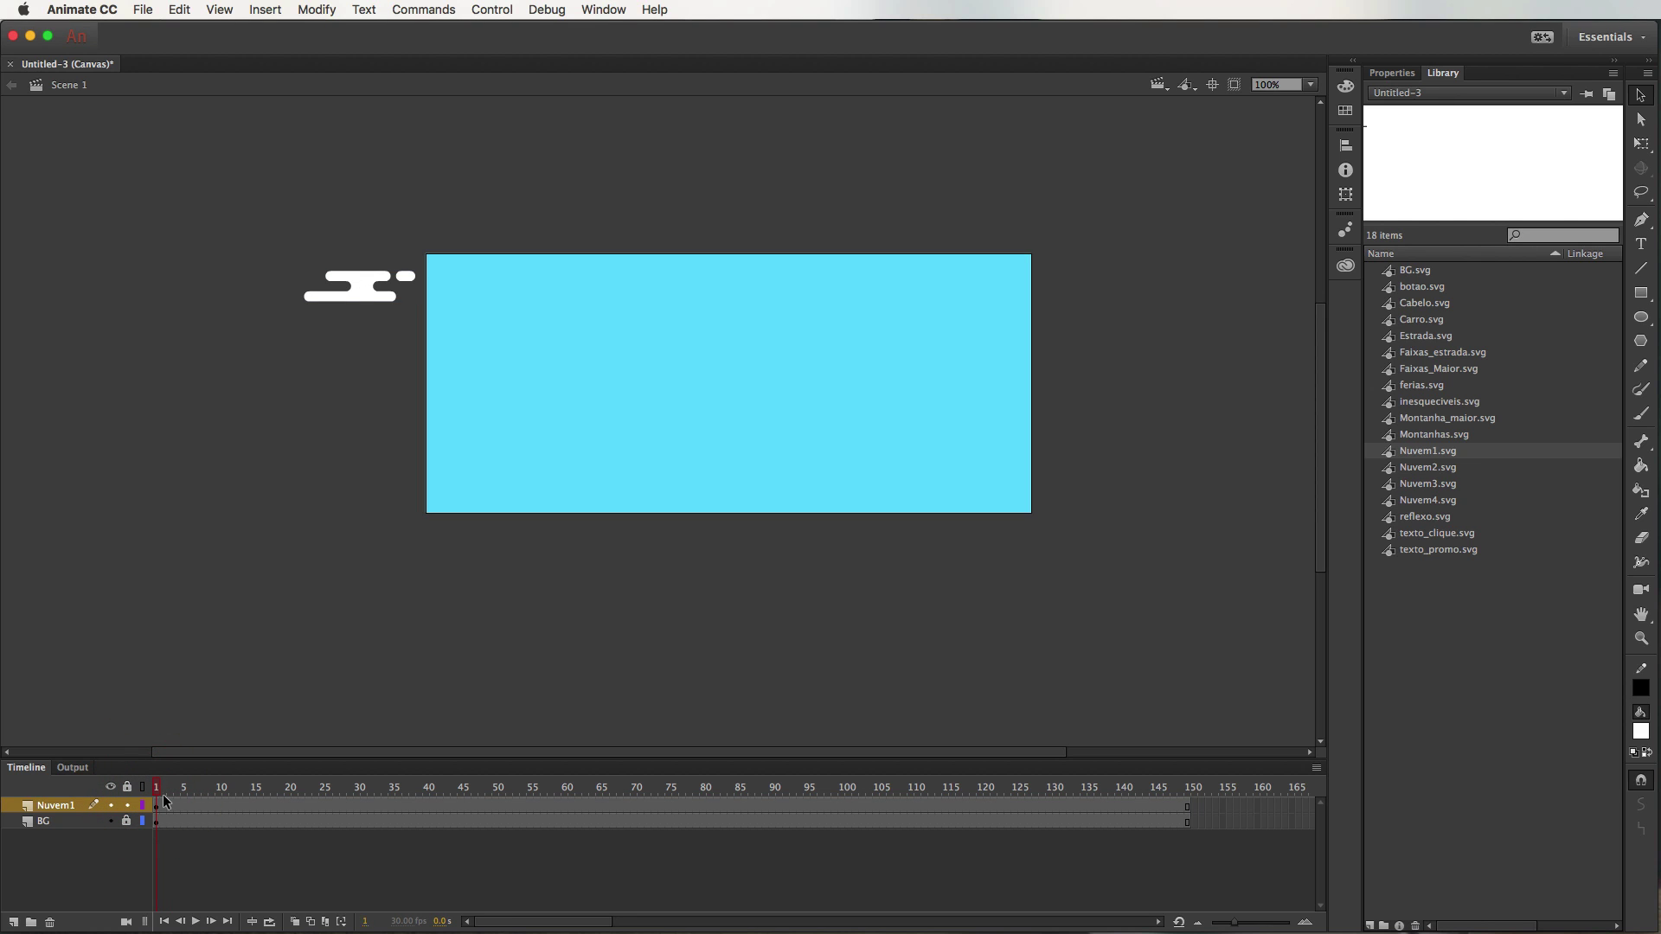
pyautogui.click(350, 283)
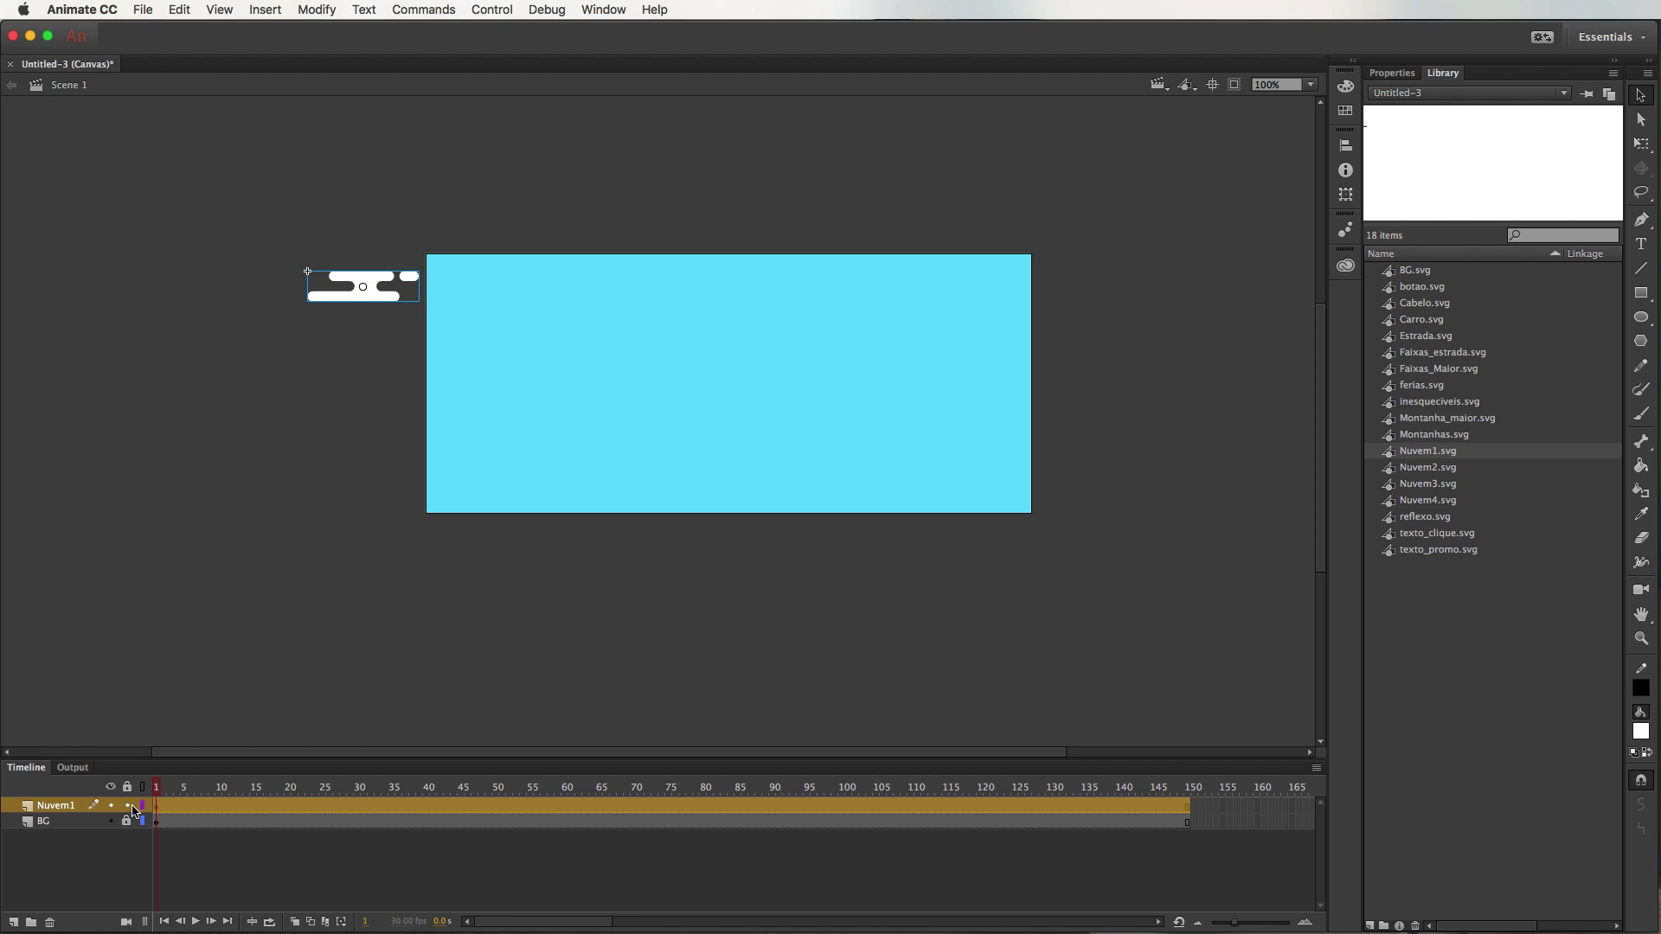
pyautogui.rightClick(350, 802)
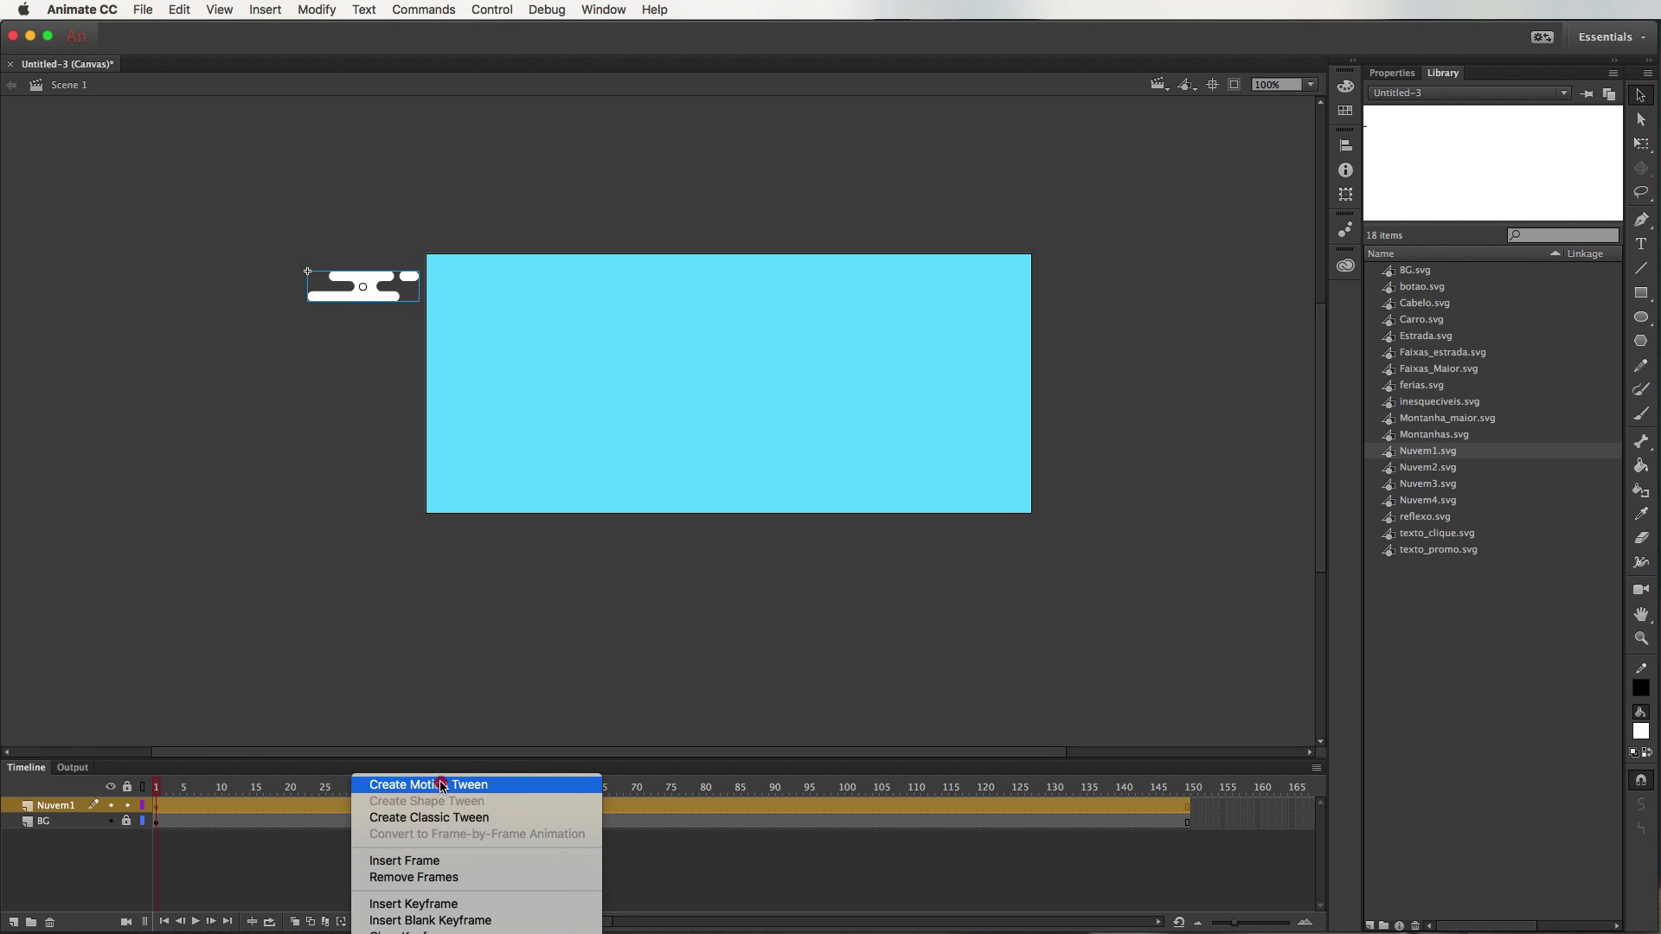
pyautogui.click(519, 785)
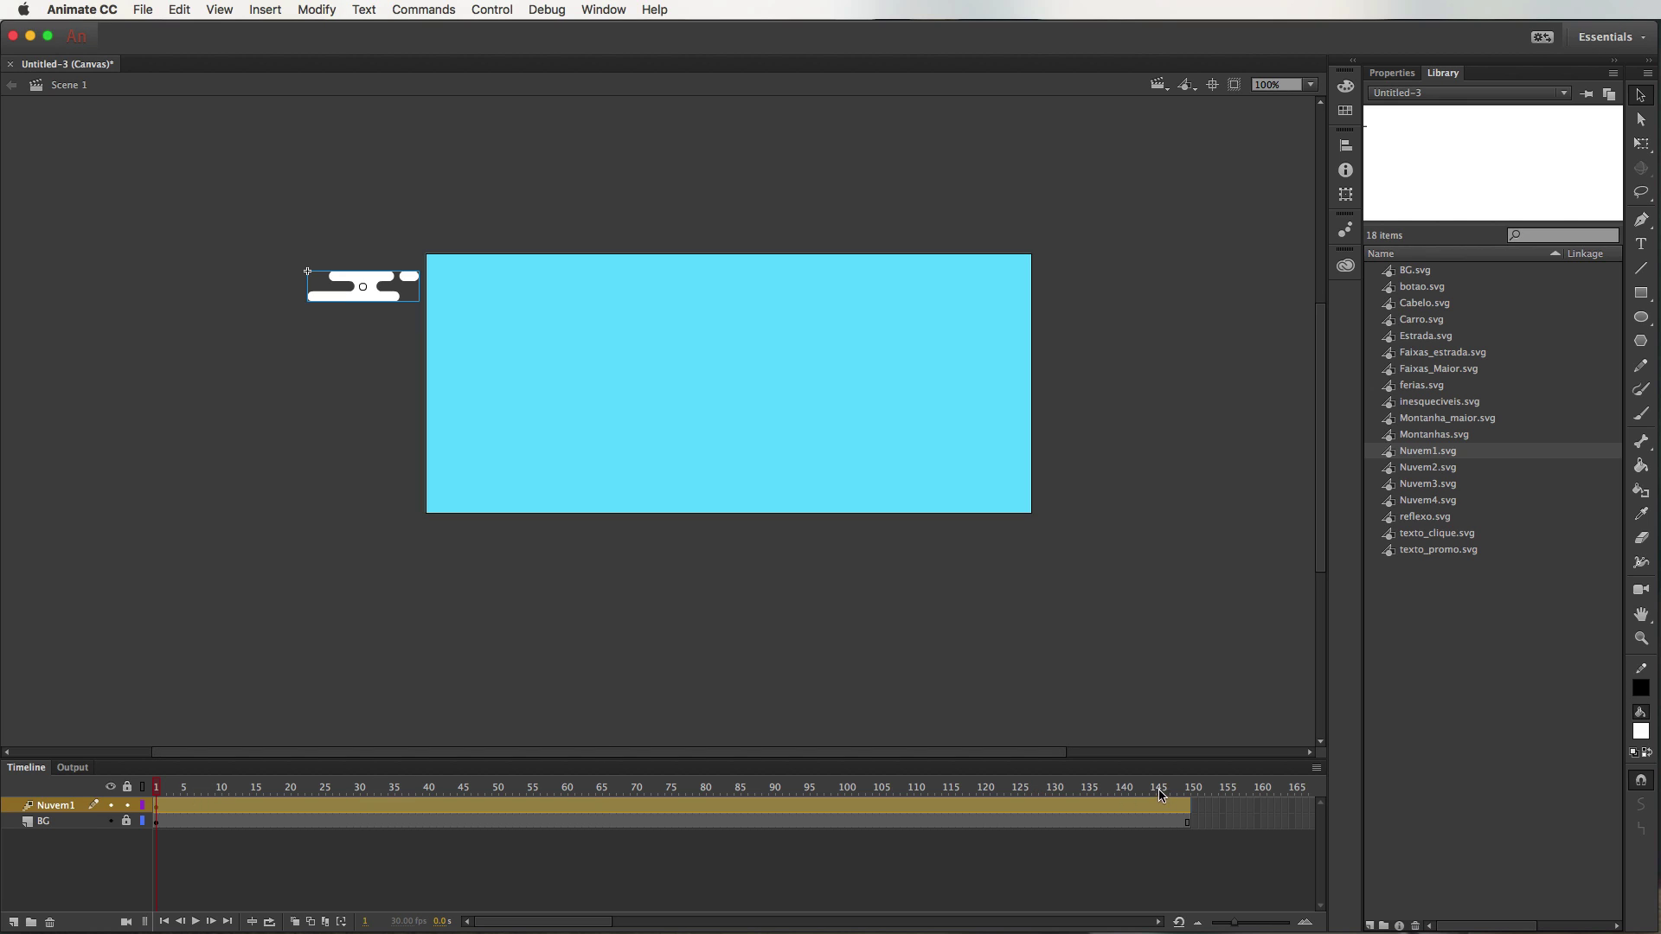
pyautogui.click(1190, 788)
pyautogui.moveTo(388, 293); pyautogui.dragTo(1129, 296)
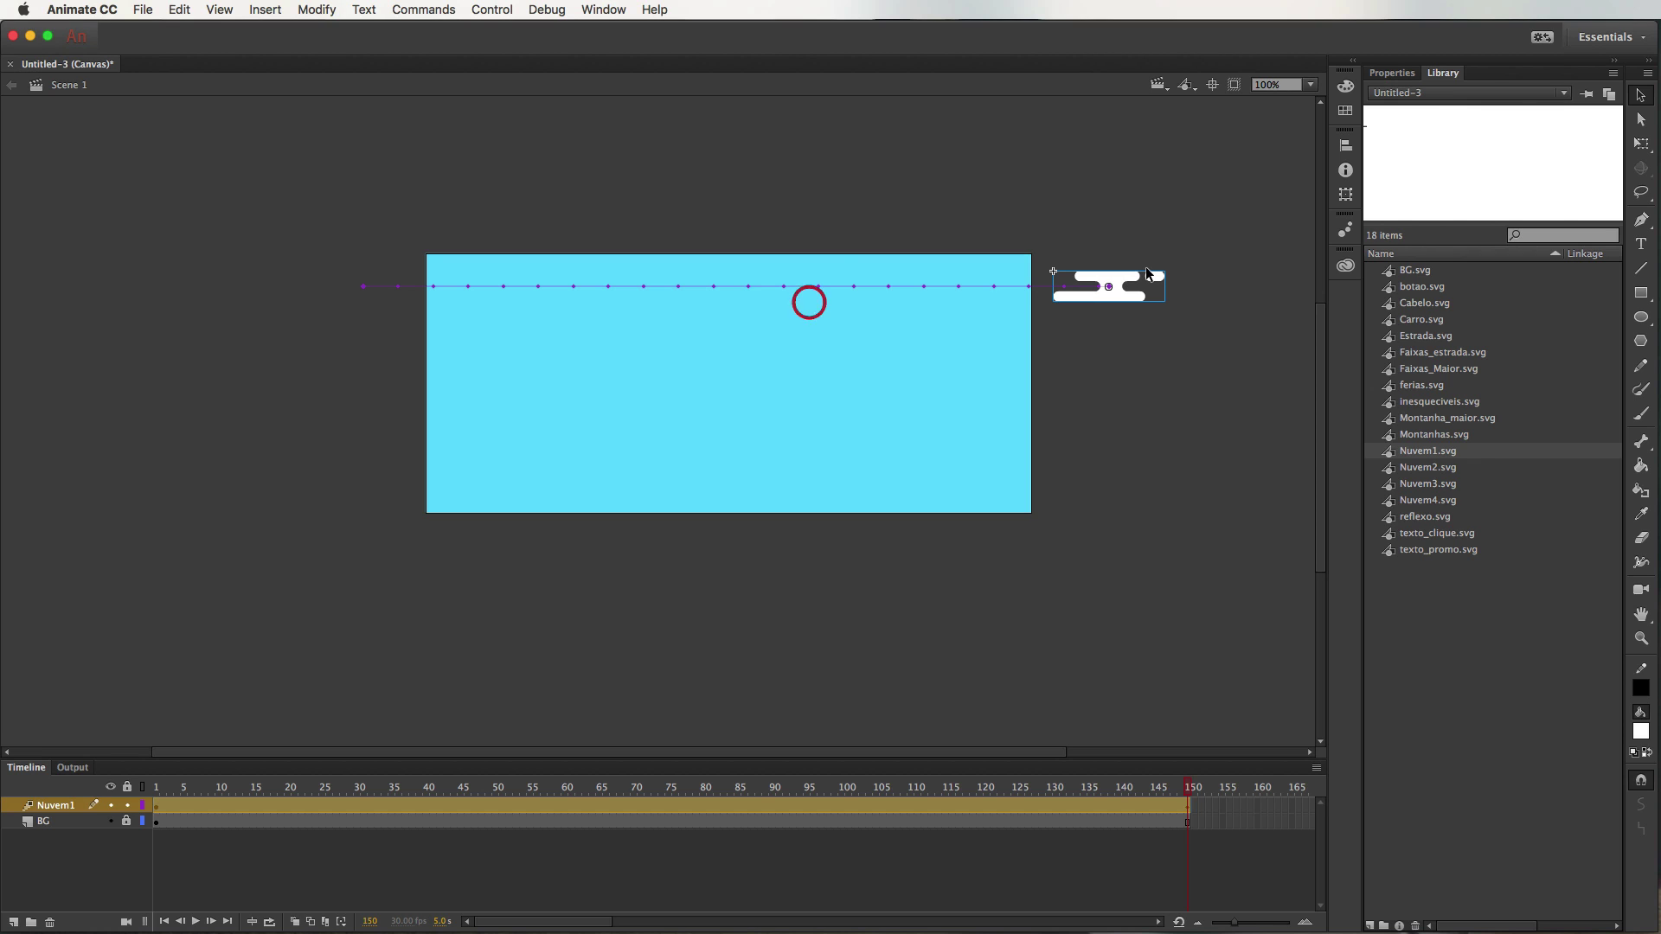
pyautogui.hotkey('shift', 'Left')
pyautogui.hotkey('shift', 'Right')
pyautogui.hotkey('shift', 'Right')
pyautogui.hotkey('shift', 'Left')
pyautogui.hotkey('shift', 'Left')
pyautogui.hotkey('shift', 'Left')
pyautogui.hotkey('shift', 'Right')
pyautogui.hotkey('shift', 'Right')
pyautogui.hotkey('shift', 'Right')
pyautogui.hotkey('shift', 'Left')
pyautogui.hotkey('shift', 'Left')
pyautogui.hotkey('shift', 'Right')
pyautogui.hotkey('shift', 'Right')
pyautogui.hotkey('shift', 'Left')
pyautogui.hotkey('shift', 'Right')
pyautogui.hotkey('shift', 'Left')
pyautogui.hotkey('shift', 'Left')
pyautogui.hotkey('shift', 'Right')
# - Add a layer named Nuve,2 above Nuvem1 and place the Nuvem2.svg cloud on it outside the stage's left edge
pyautogui.click(13, 922)
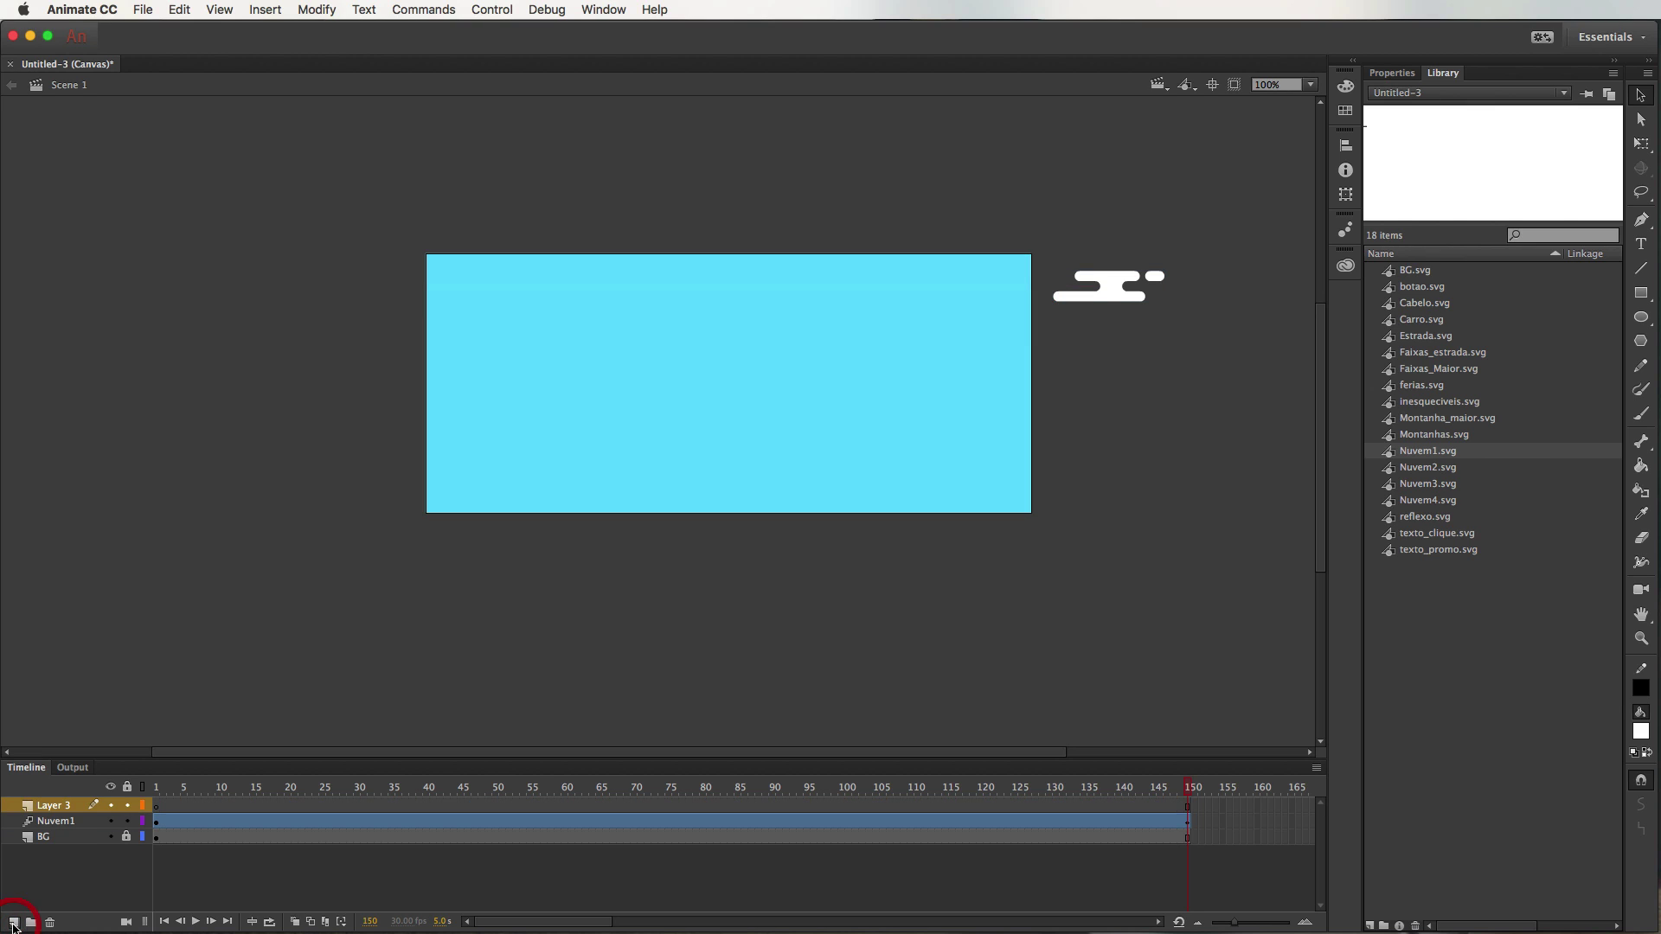
pyautogui.doubleClick(50, 805)
pyautogui.write('Nu')
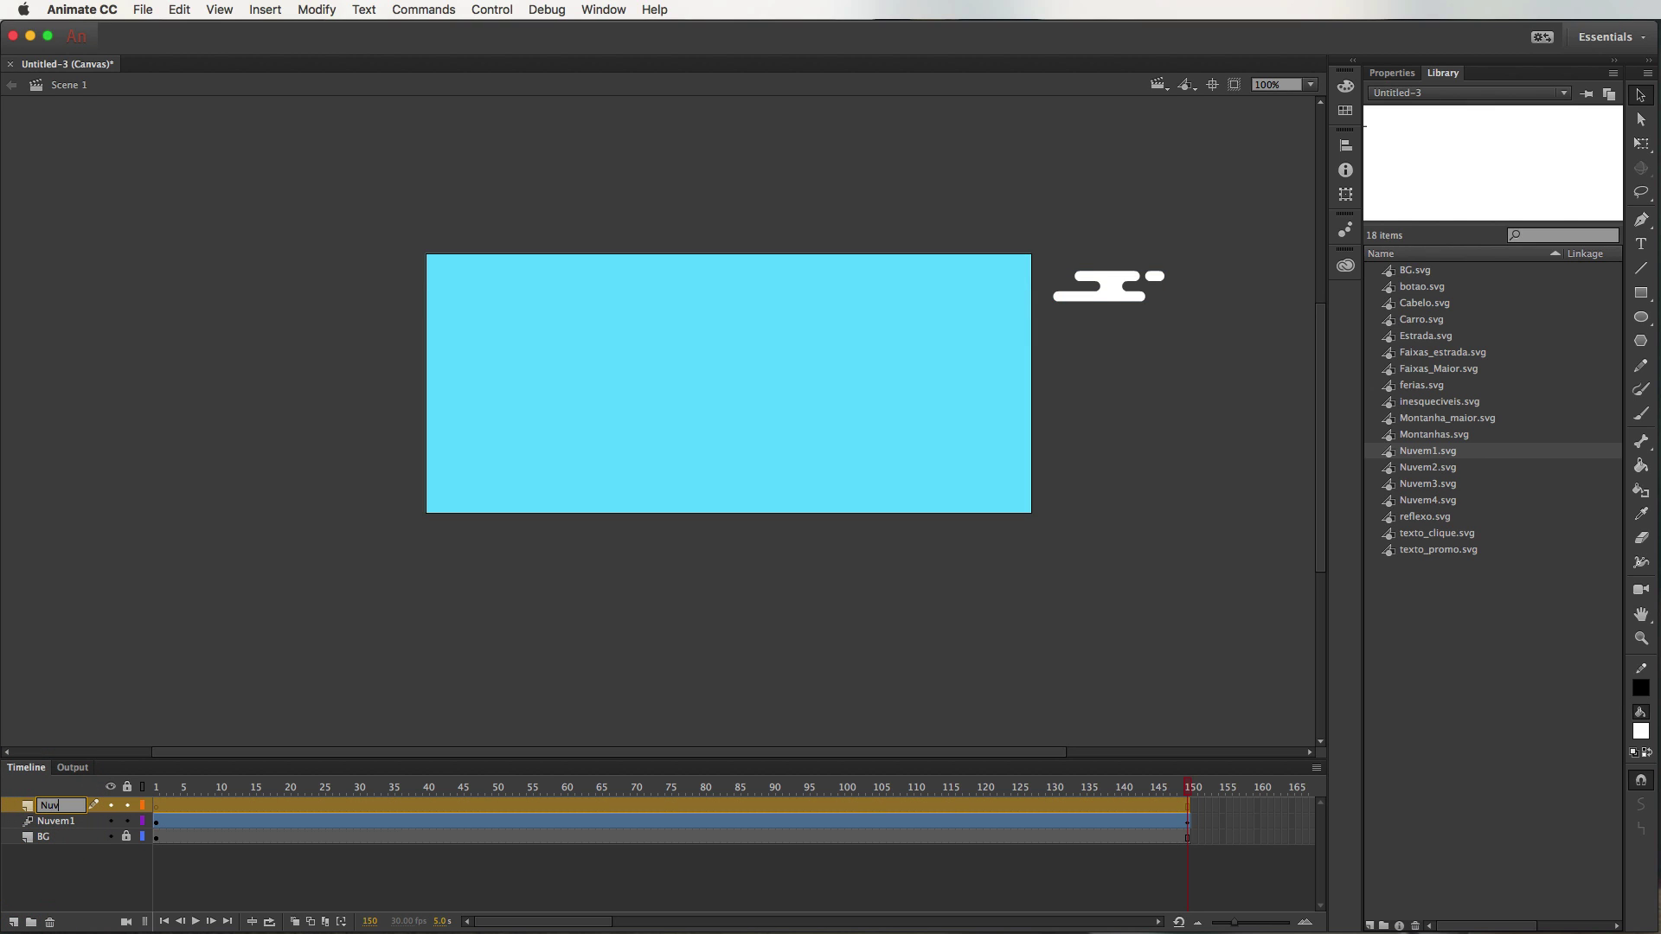
pyautogui.write('ve,2')
pyautogui.press('Return')
pyautogui.moveTo(1408, 470); pyautogui.dragTo(288, 327)
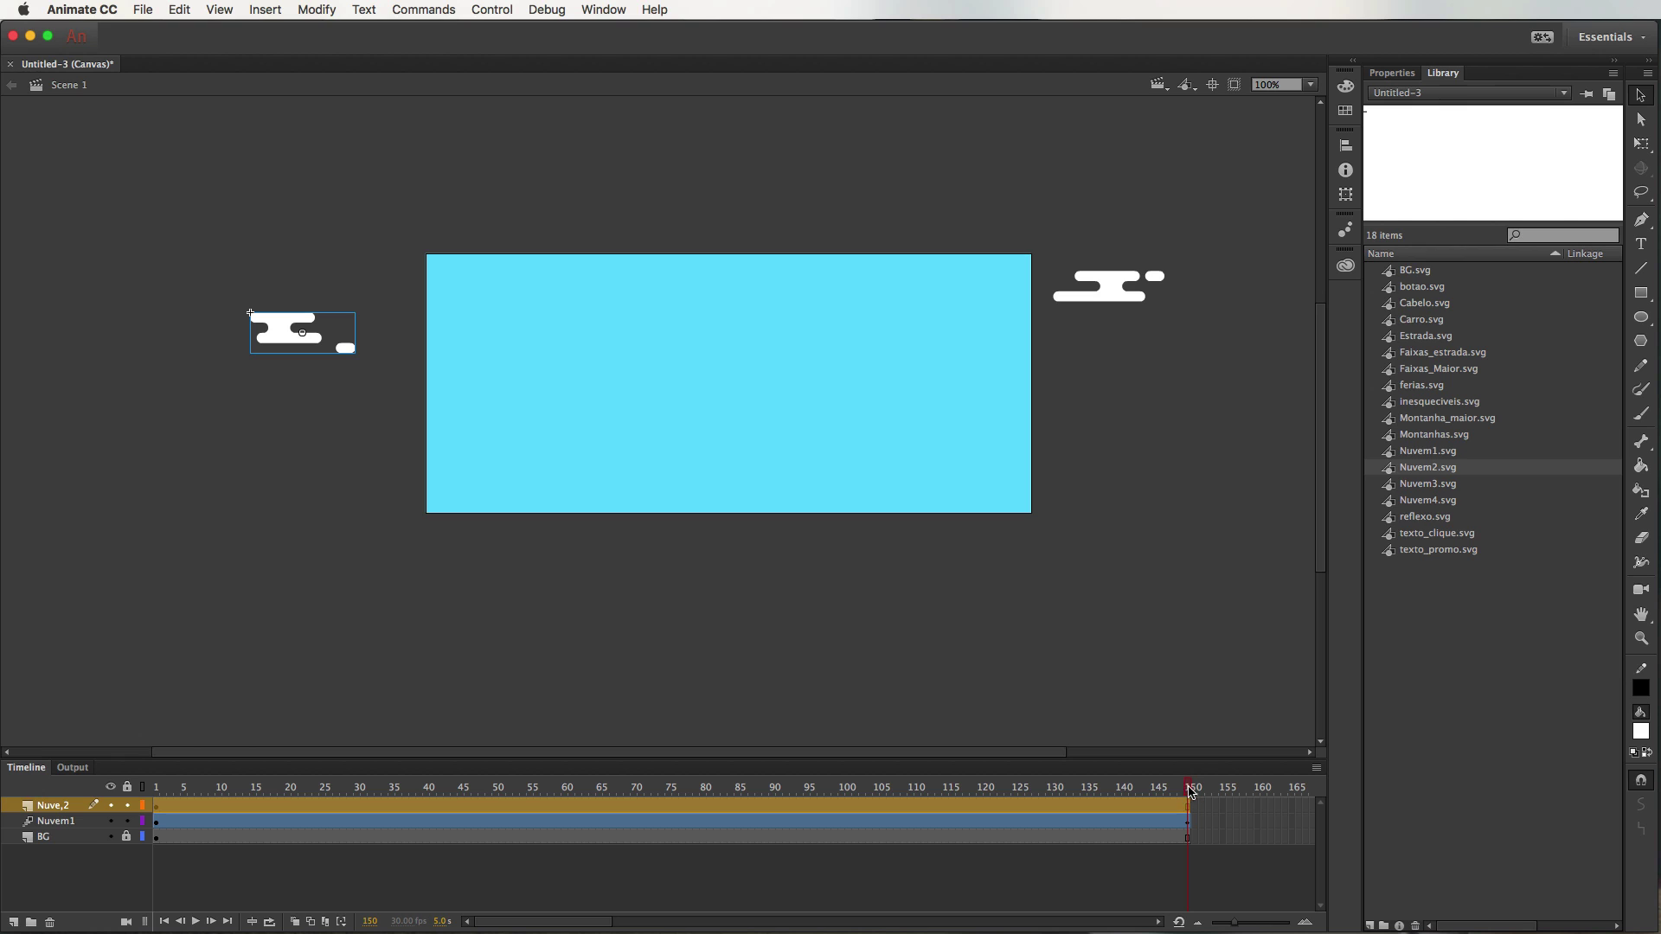
# - At frame 1, shift the second cloud farther left from the stage so that it trails behind the first cloud
pyautogui.moveTo(1190, 792); pyautogui.dragTo(130, 751)
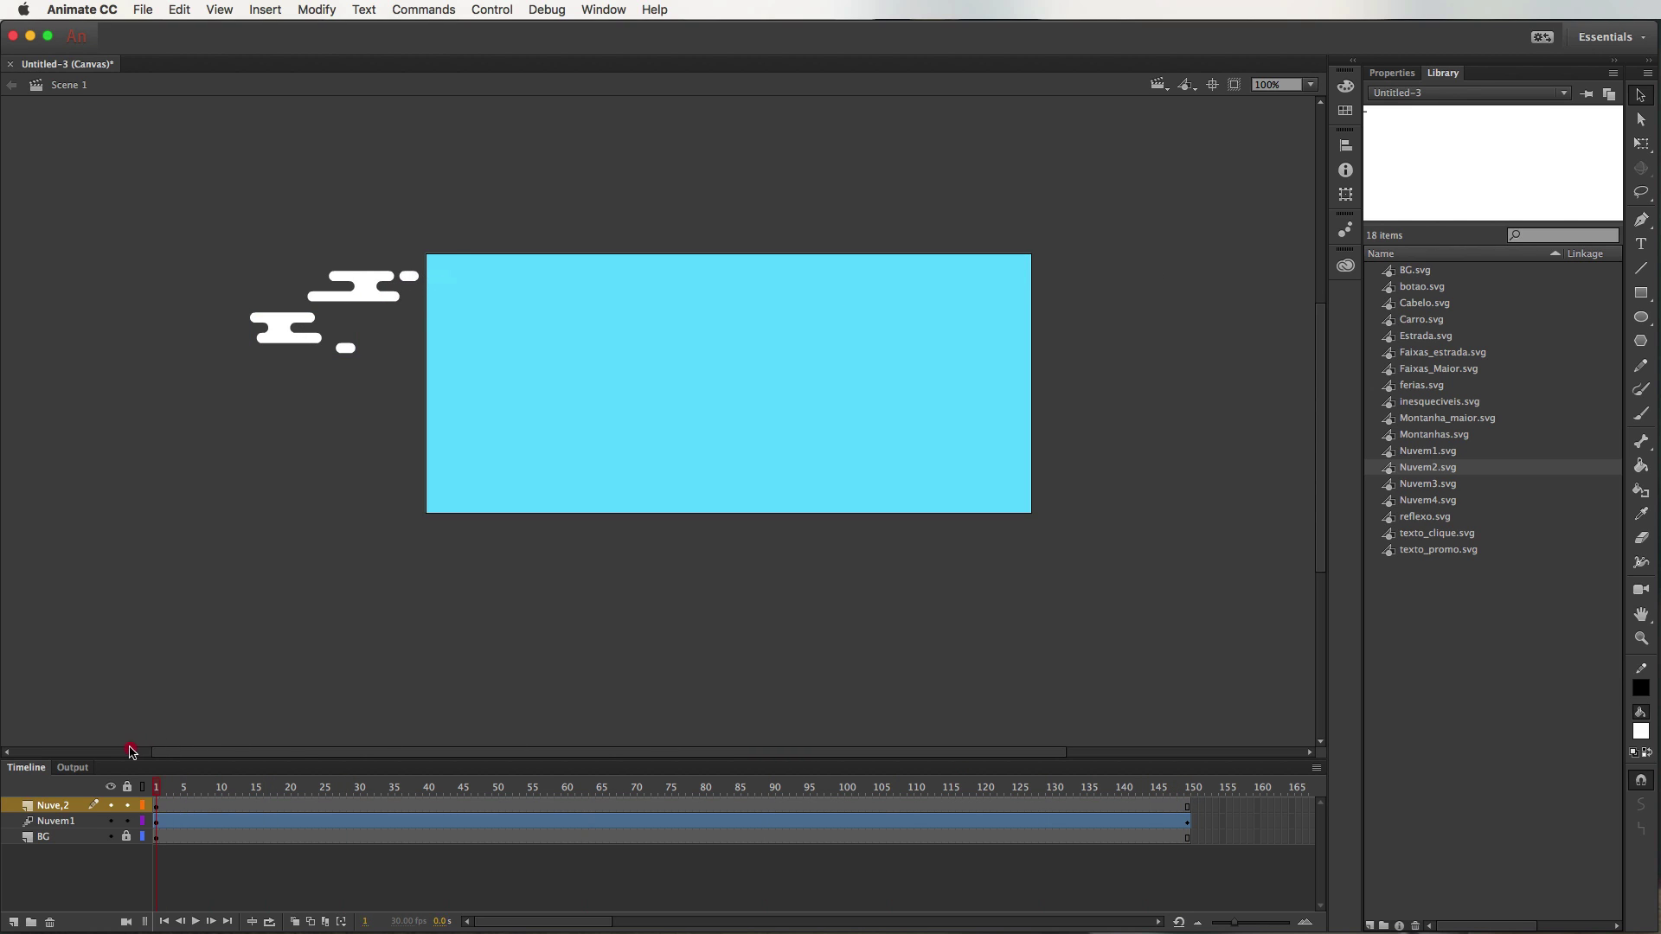
pyautogui.click(285, 330)
pyautogui.moveTo(284, 329); pyautogui.dragTo(265, 333)
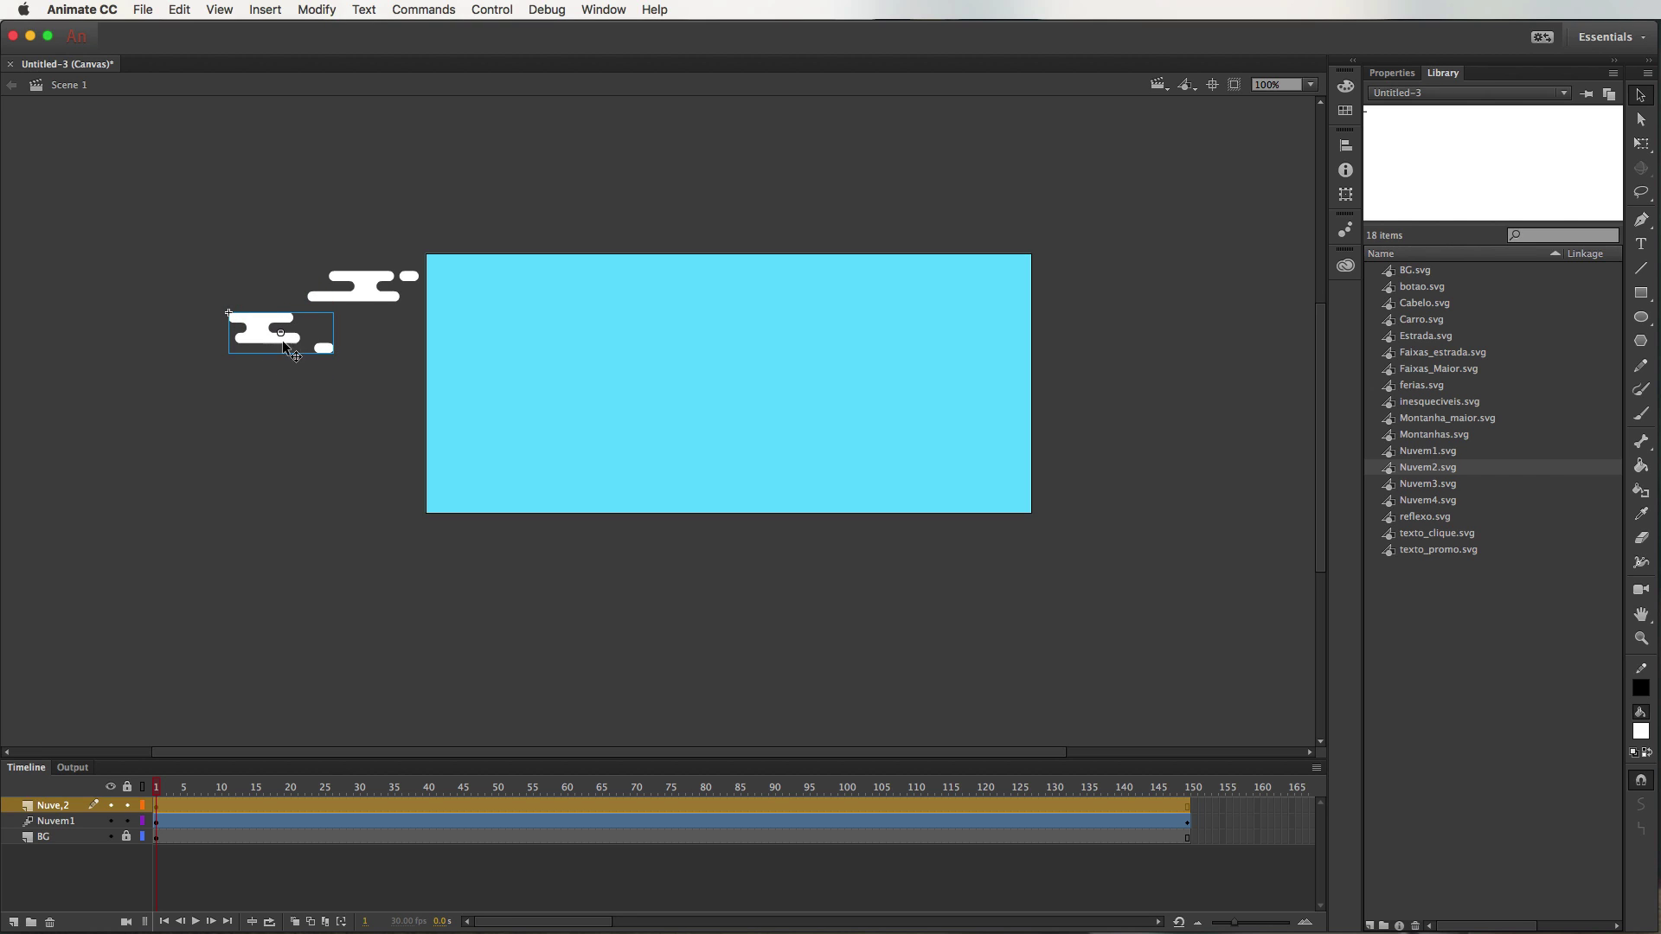
pyautogui.moveTo(267, 331); pyautogui.dragTo(246, 331)
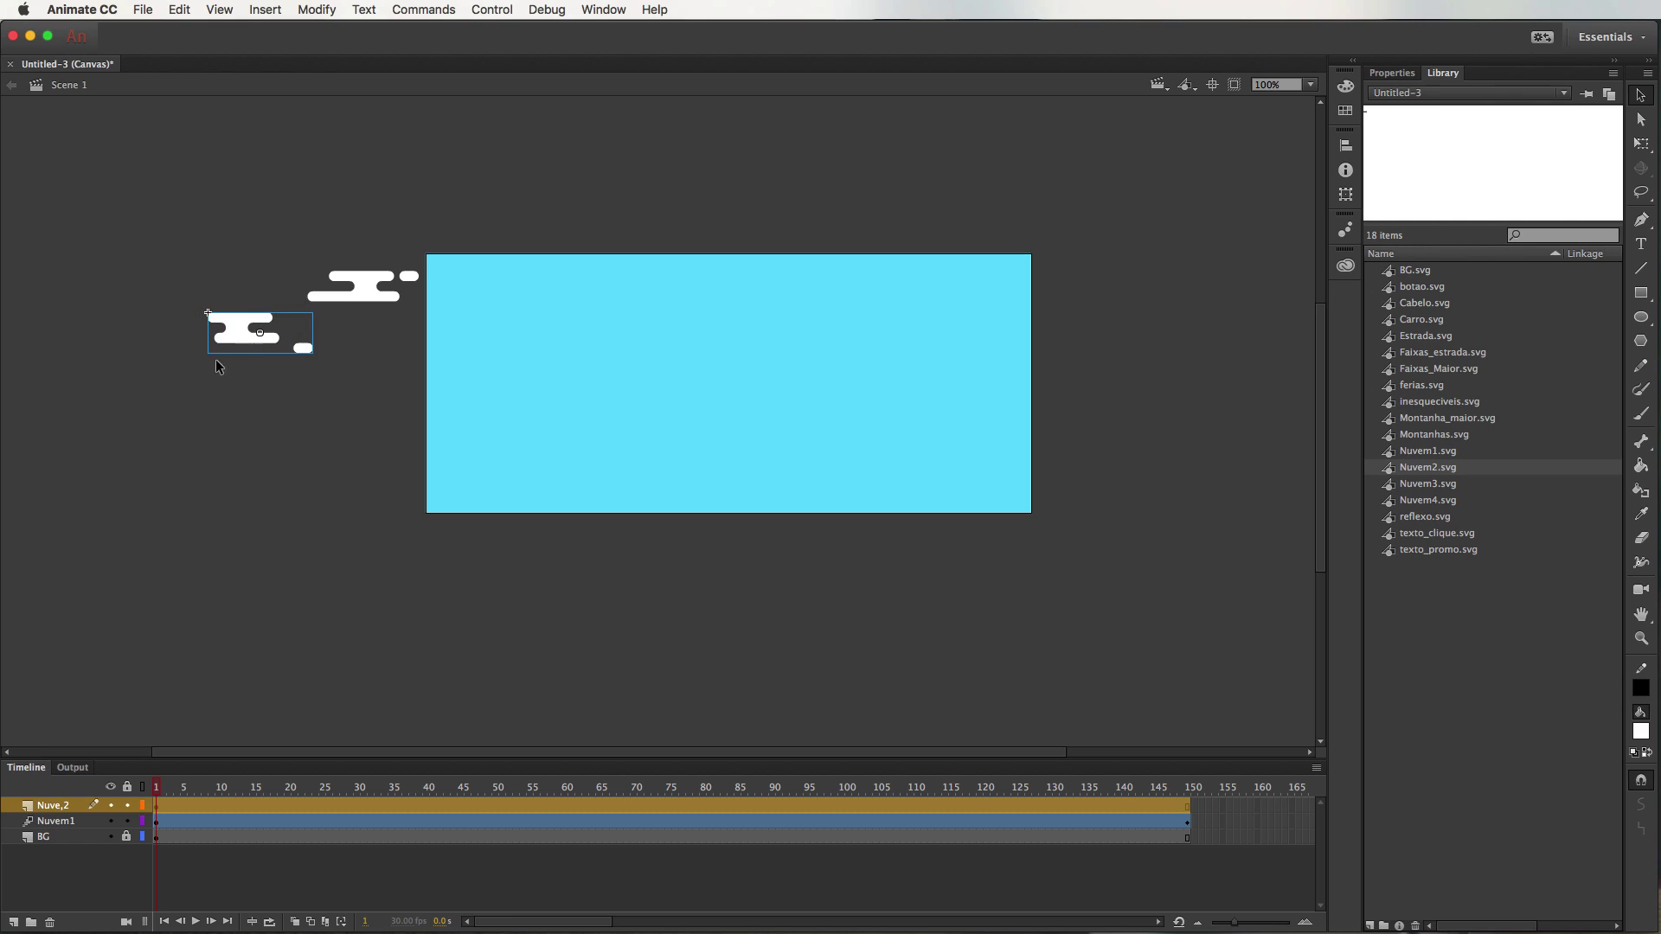
# - Motion-tween the second cloud horizontally past the stage's right edge at frame 150, then play the animation and return to frame 1
pyautogui.rightClick(192, 805)
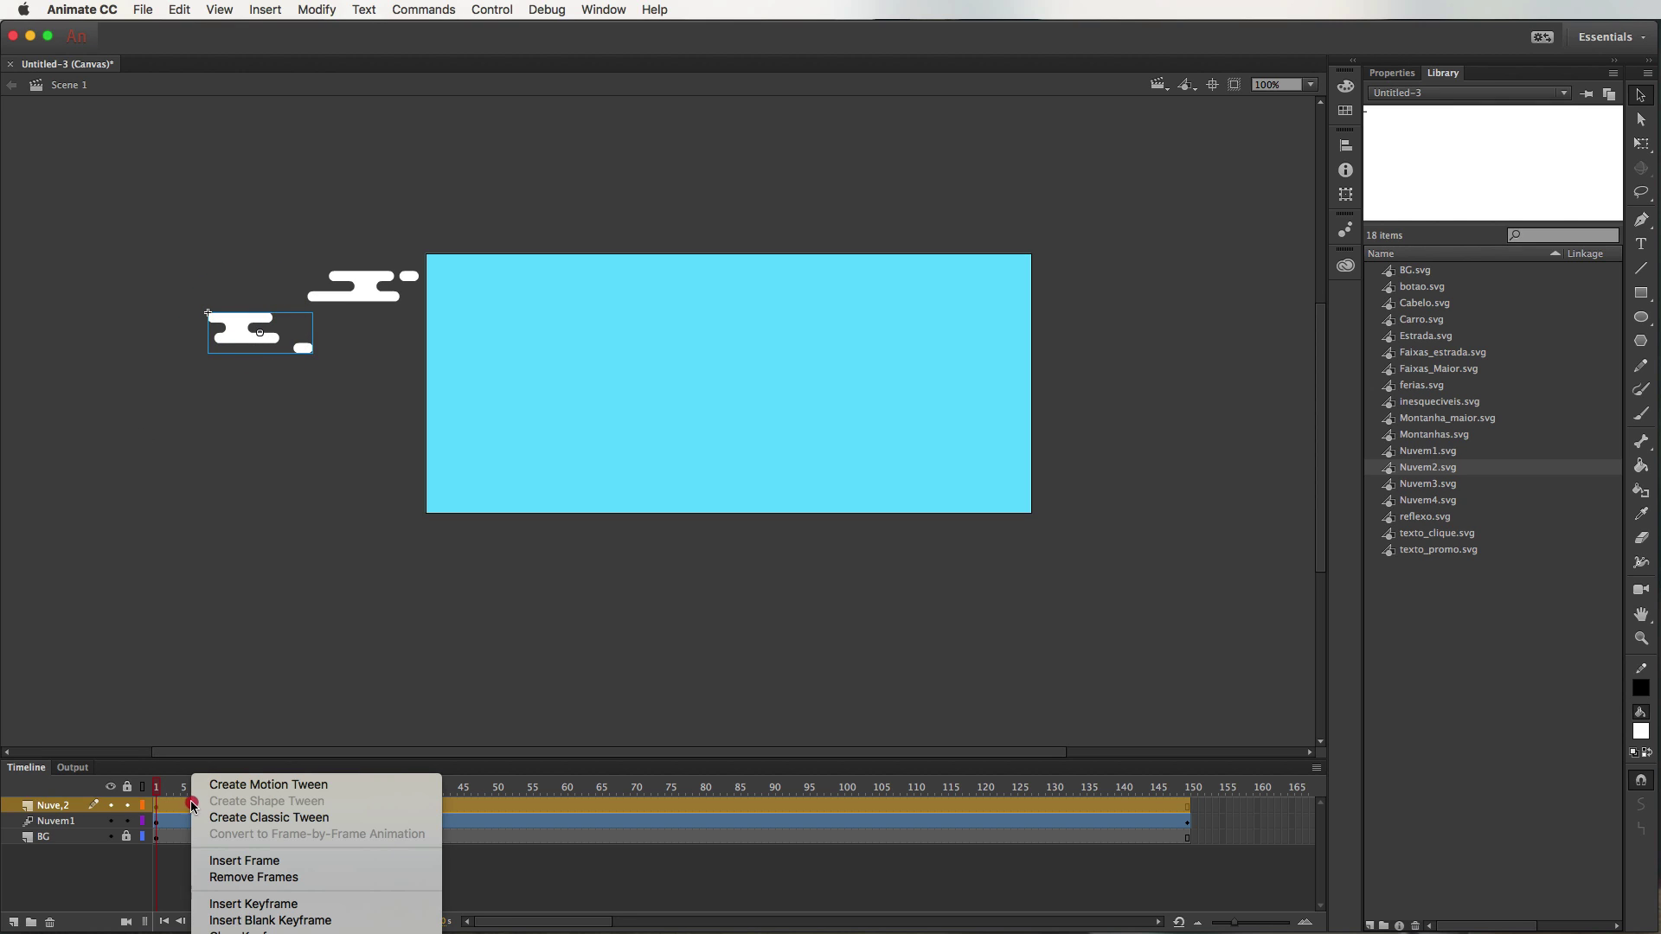
pyautogui.click(323, 786)
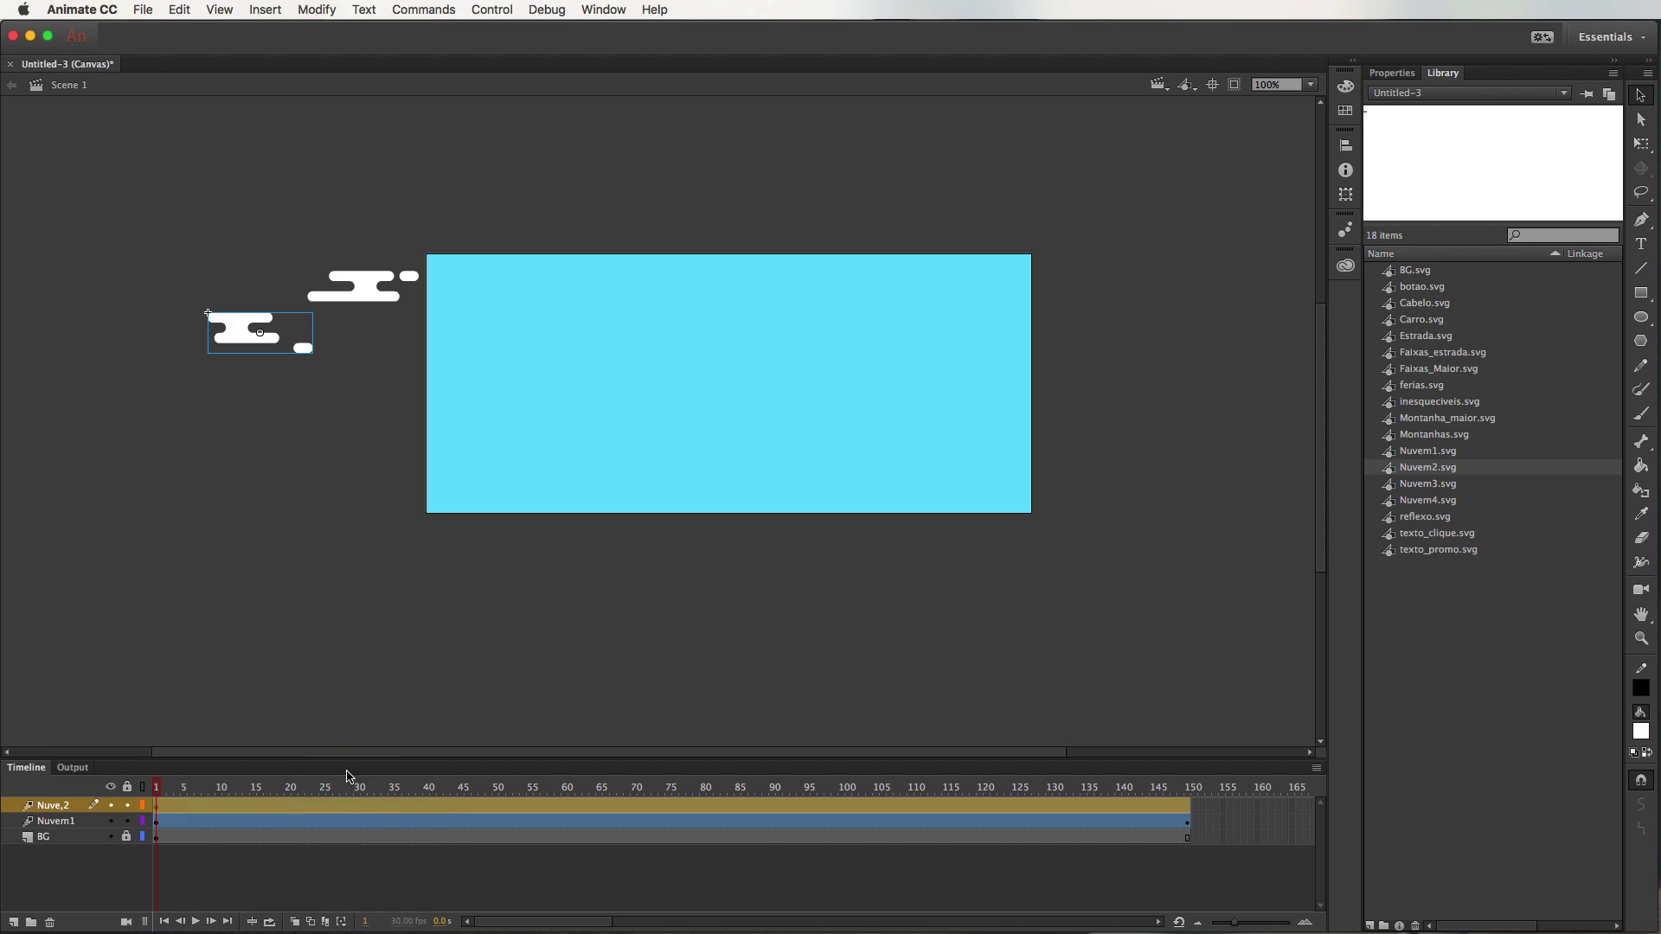
pyautogui.click(1191, 789)
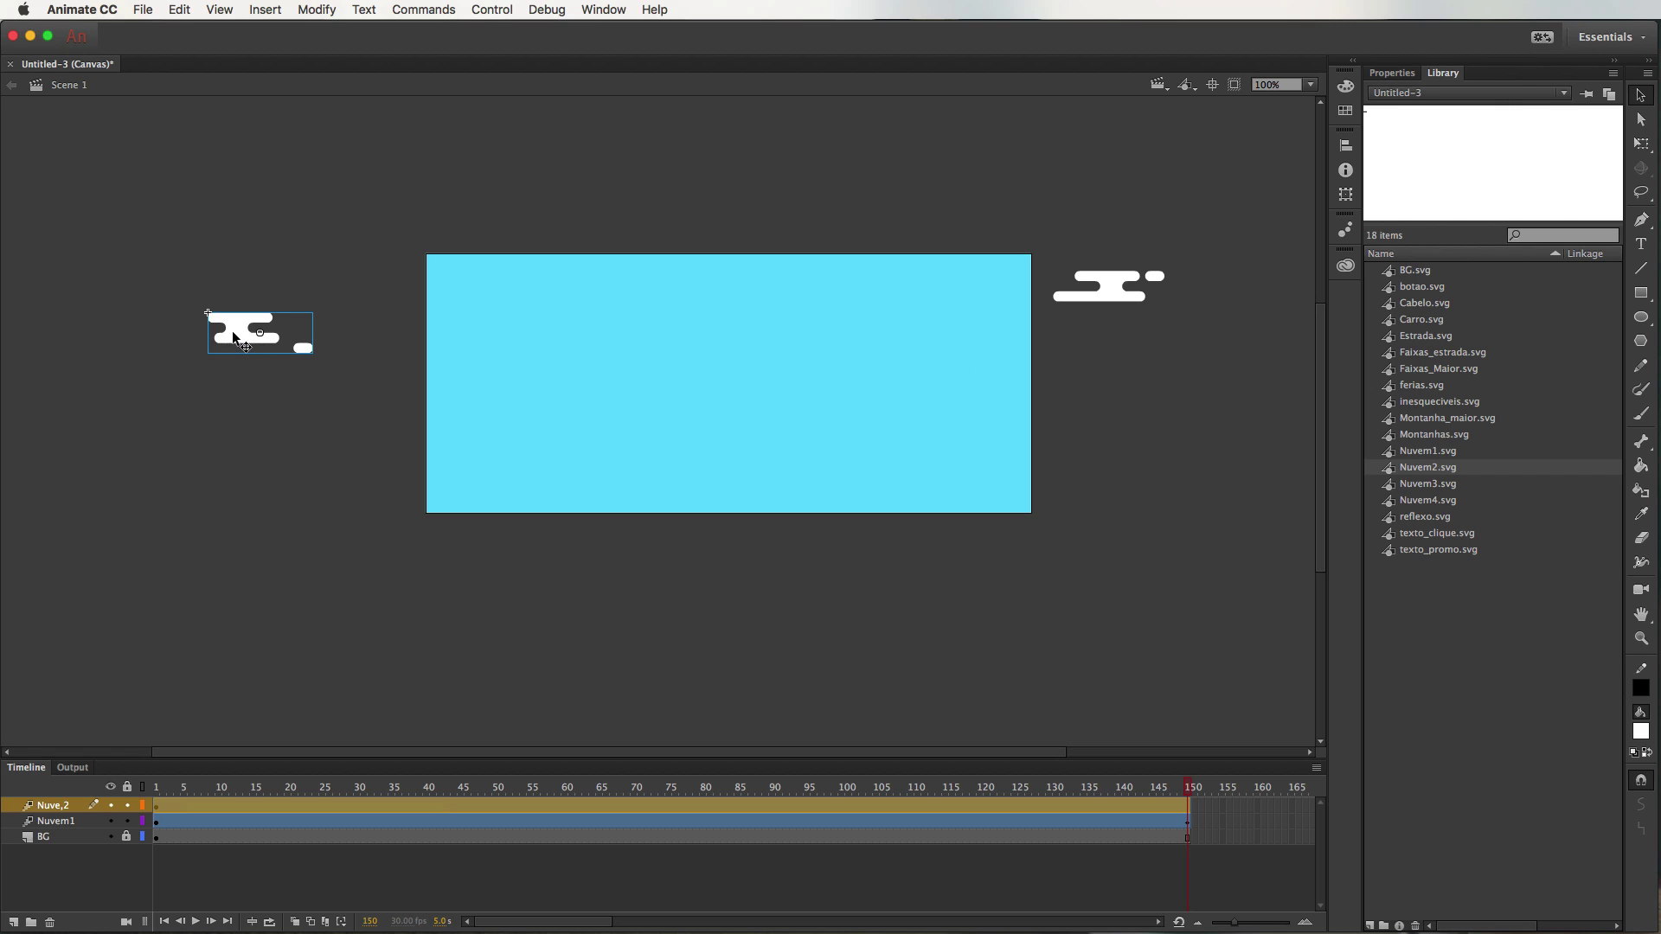
pyautogui.moveTo(234, 332); pyautogui.dragTo(1071, 381)
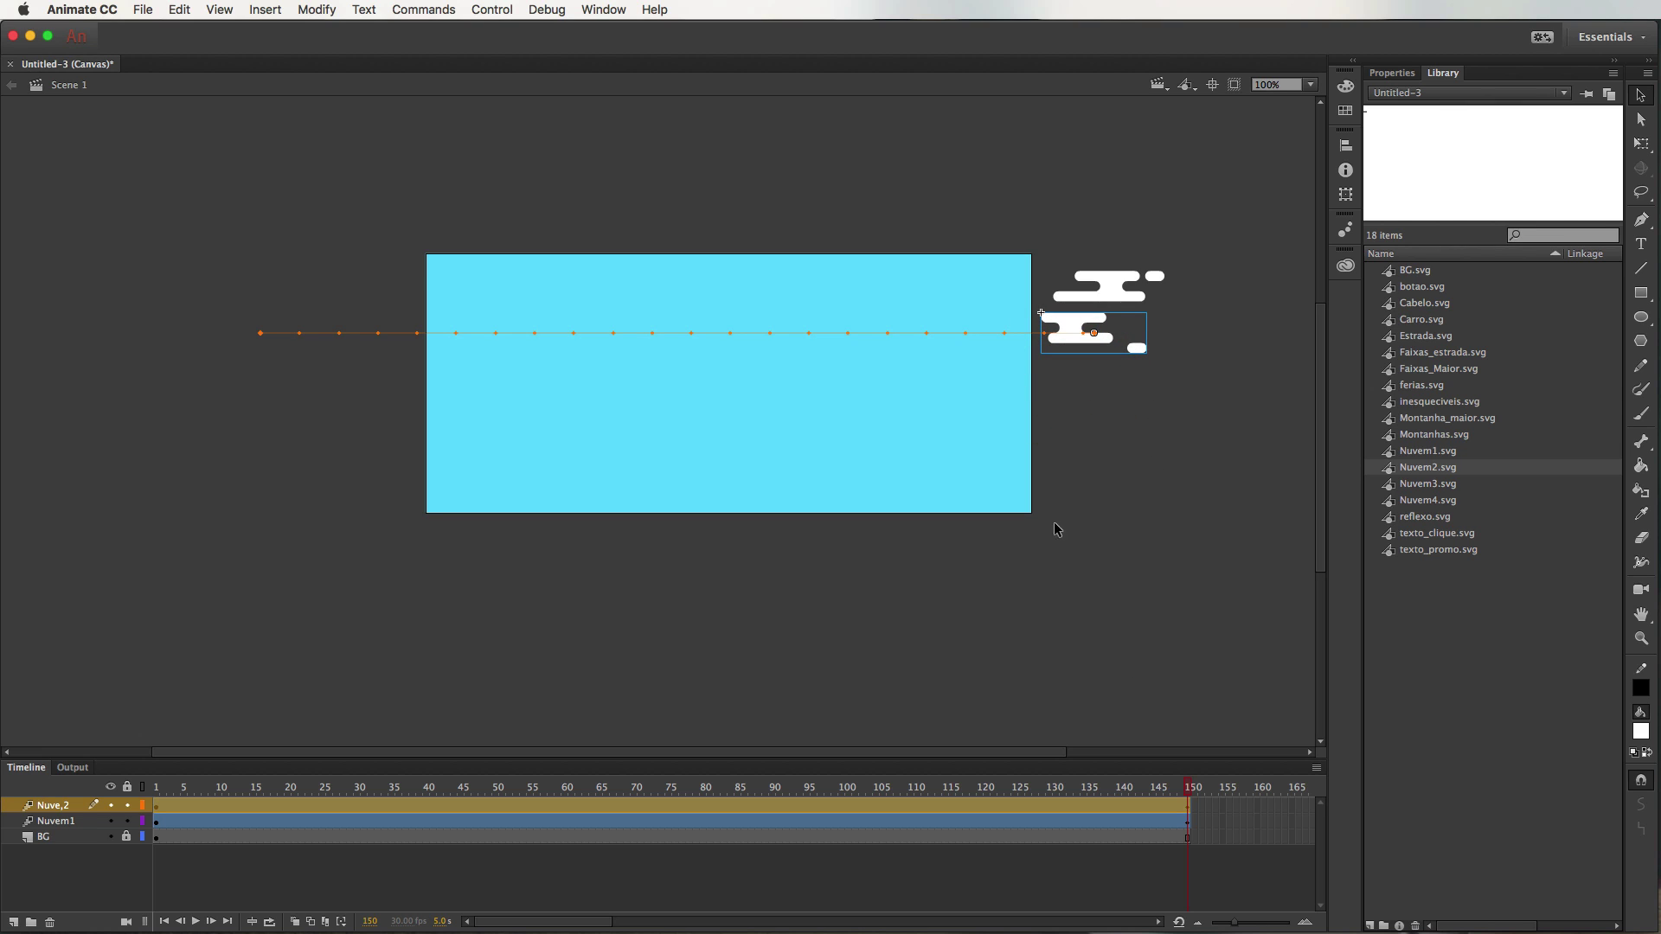
pyautogui.press('Return')
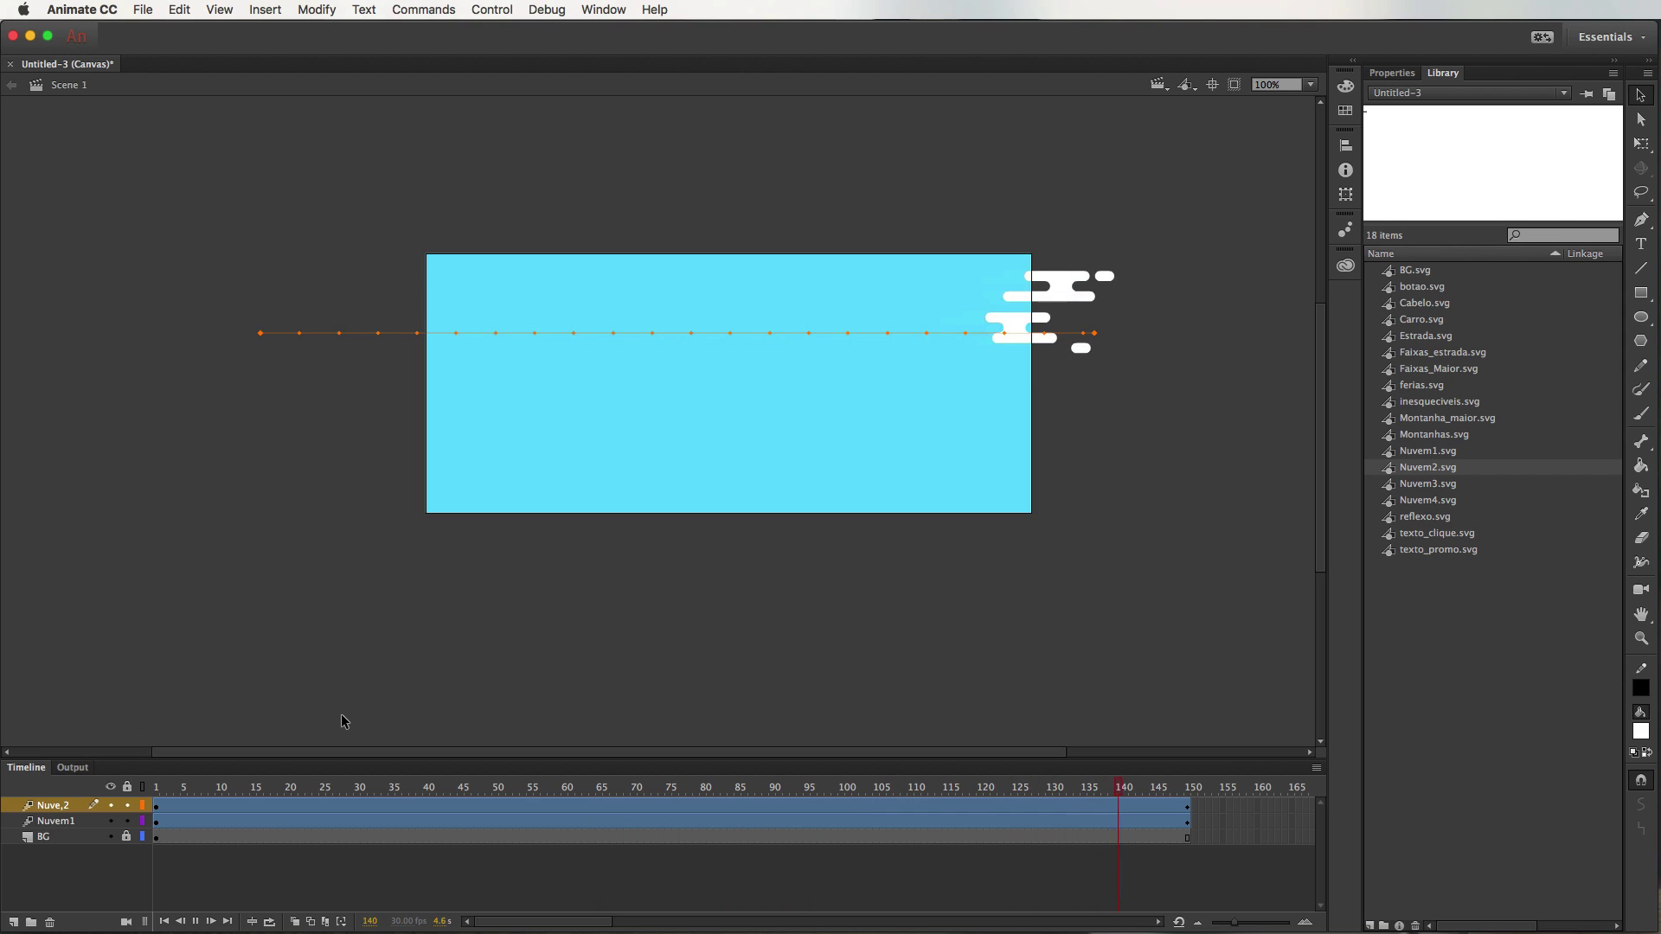
pyautogui.click(157, 804)
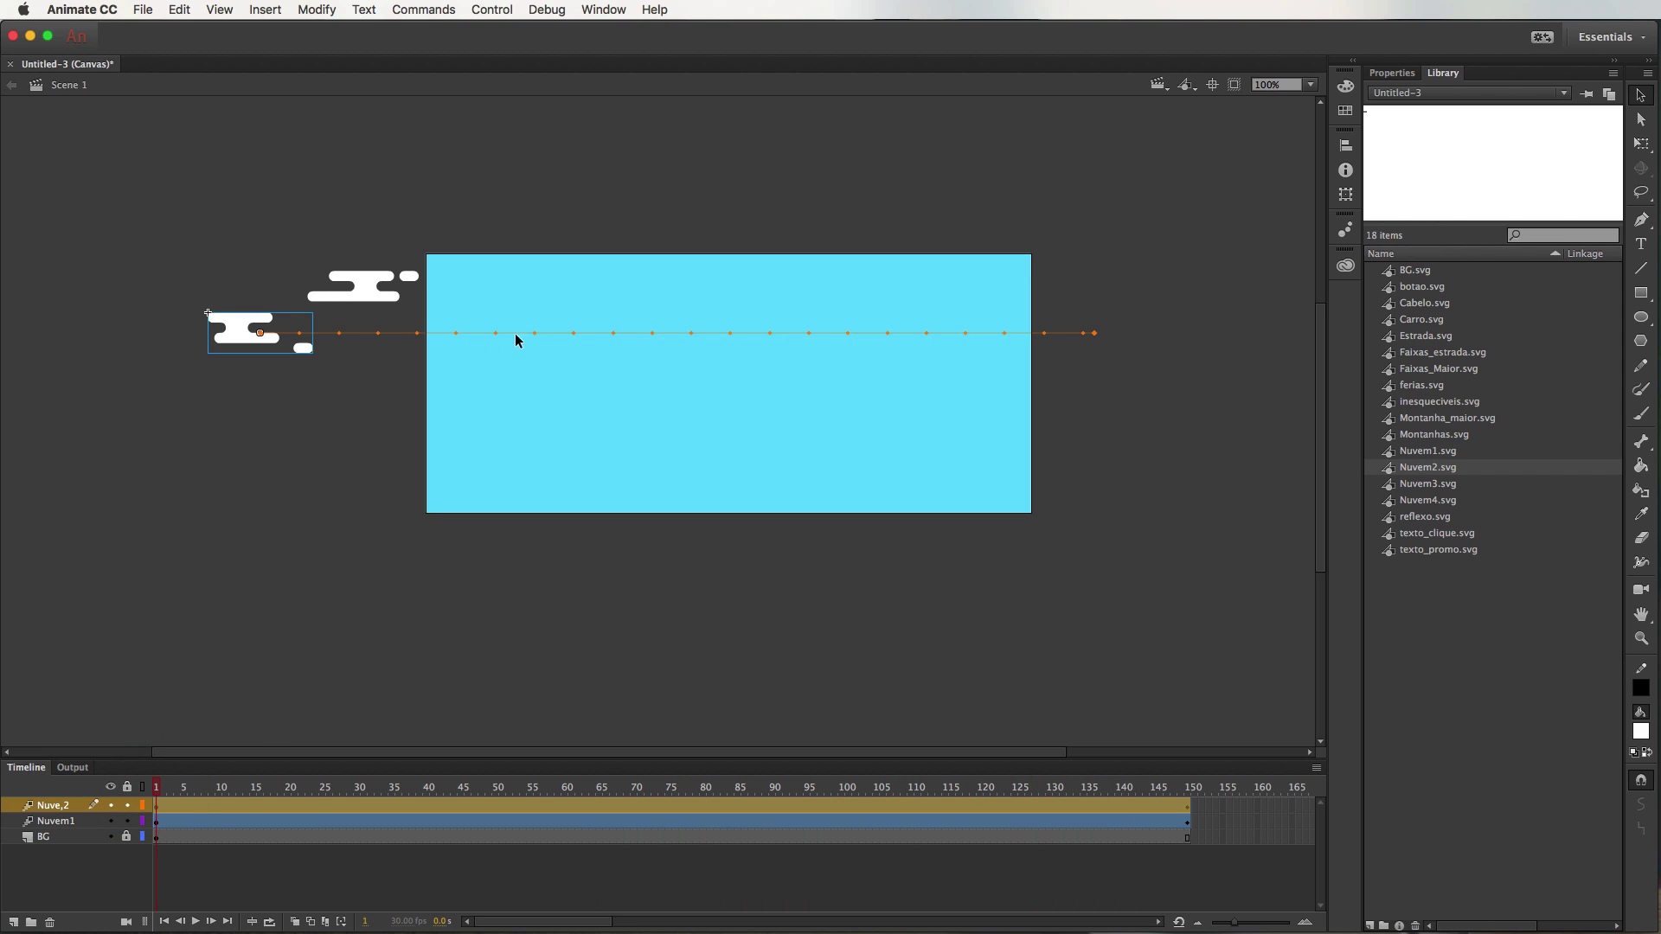
# - Add a new layer named Montanha above the two cloud layers
pyautogui.click(13, 923)
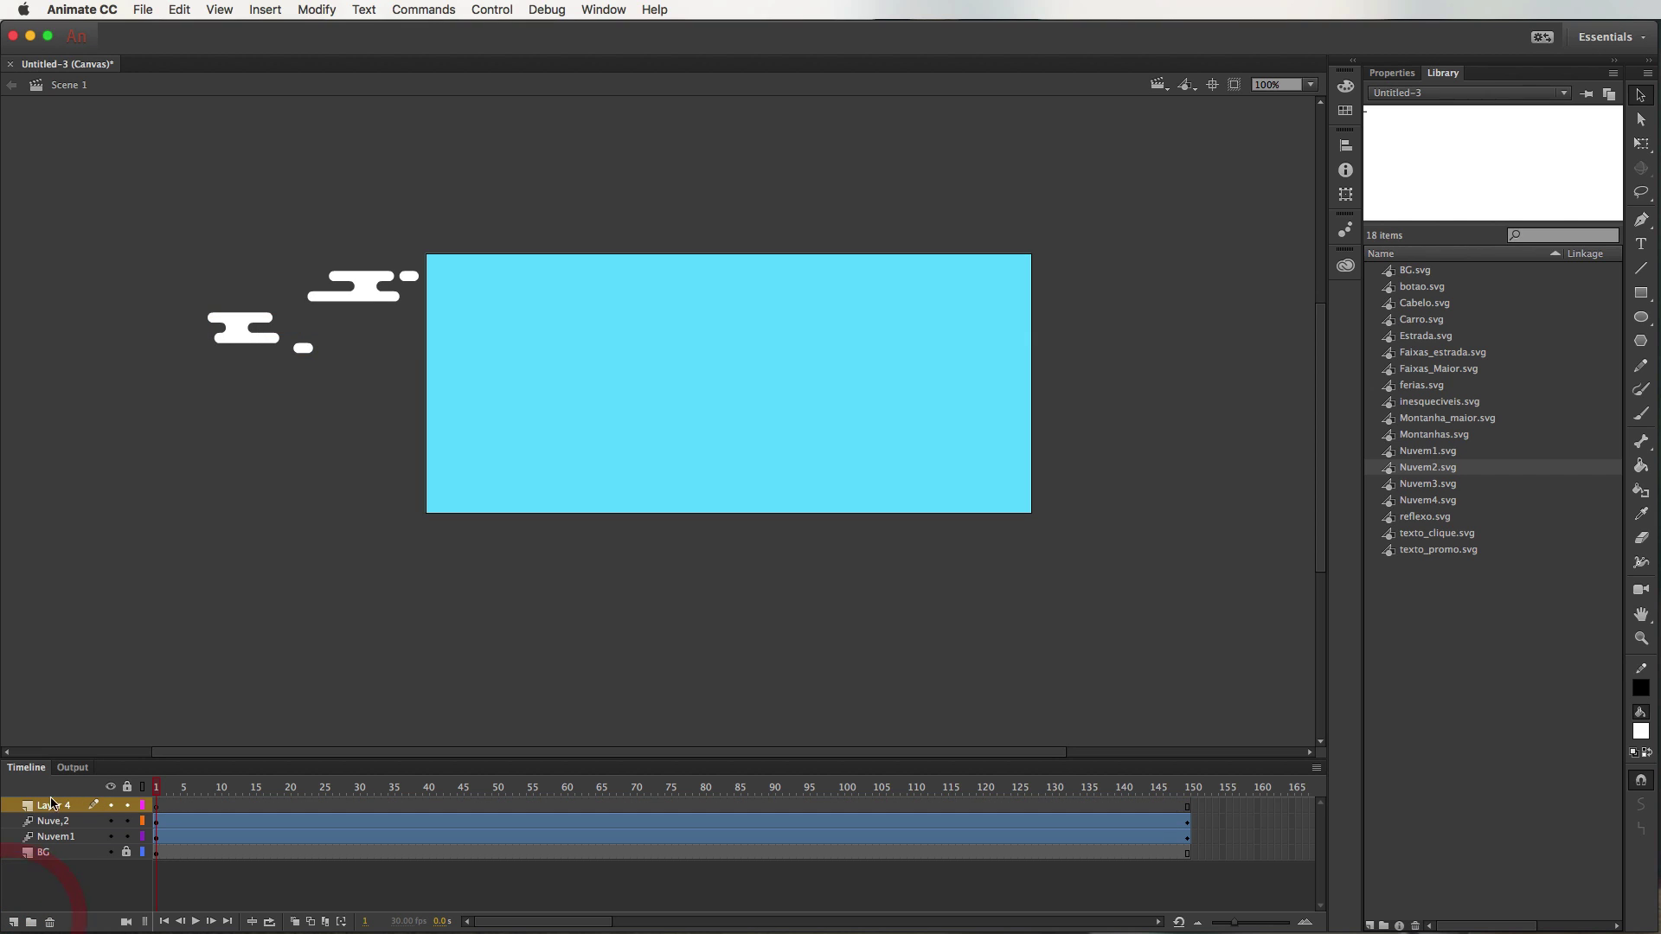
pyautogui.doubleClick(59, 805)
pyautogui.write('M')
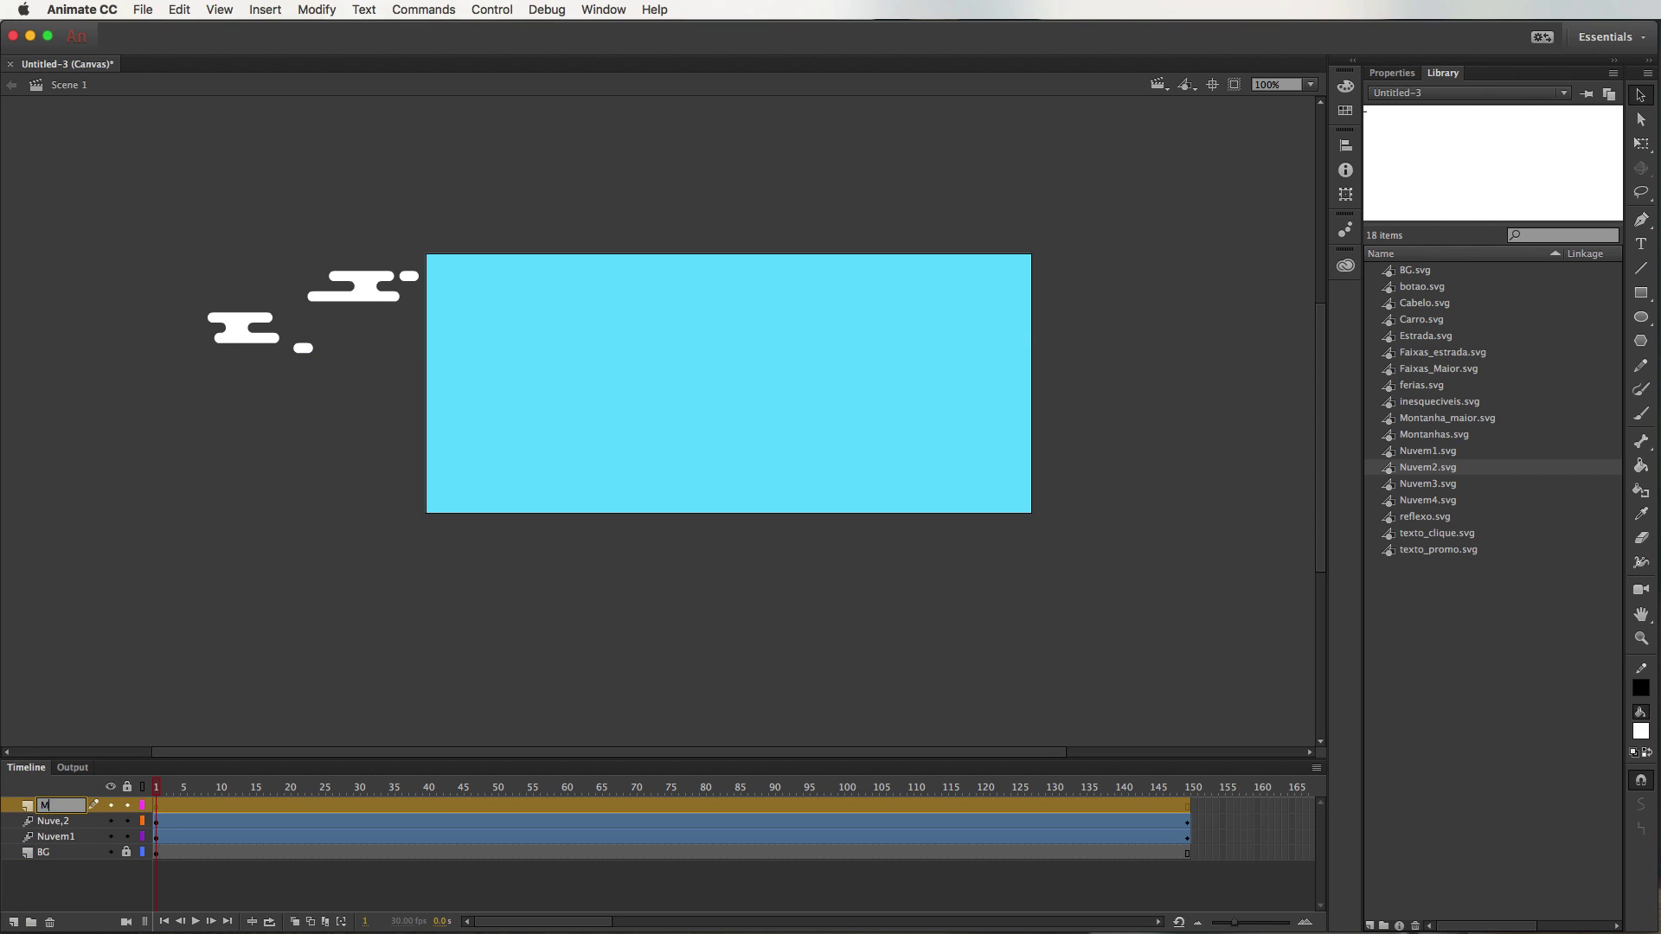
pyautogui.write('ontanha')
pyautogui.press('Return')
# - Place Montanha_maior.svg on the Montanha layer and shift it left until its right end sits a little beyond the stage's right edge
pyautogui.click(1430, 420)
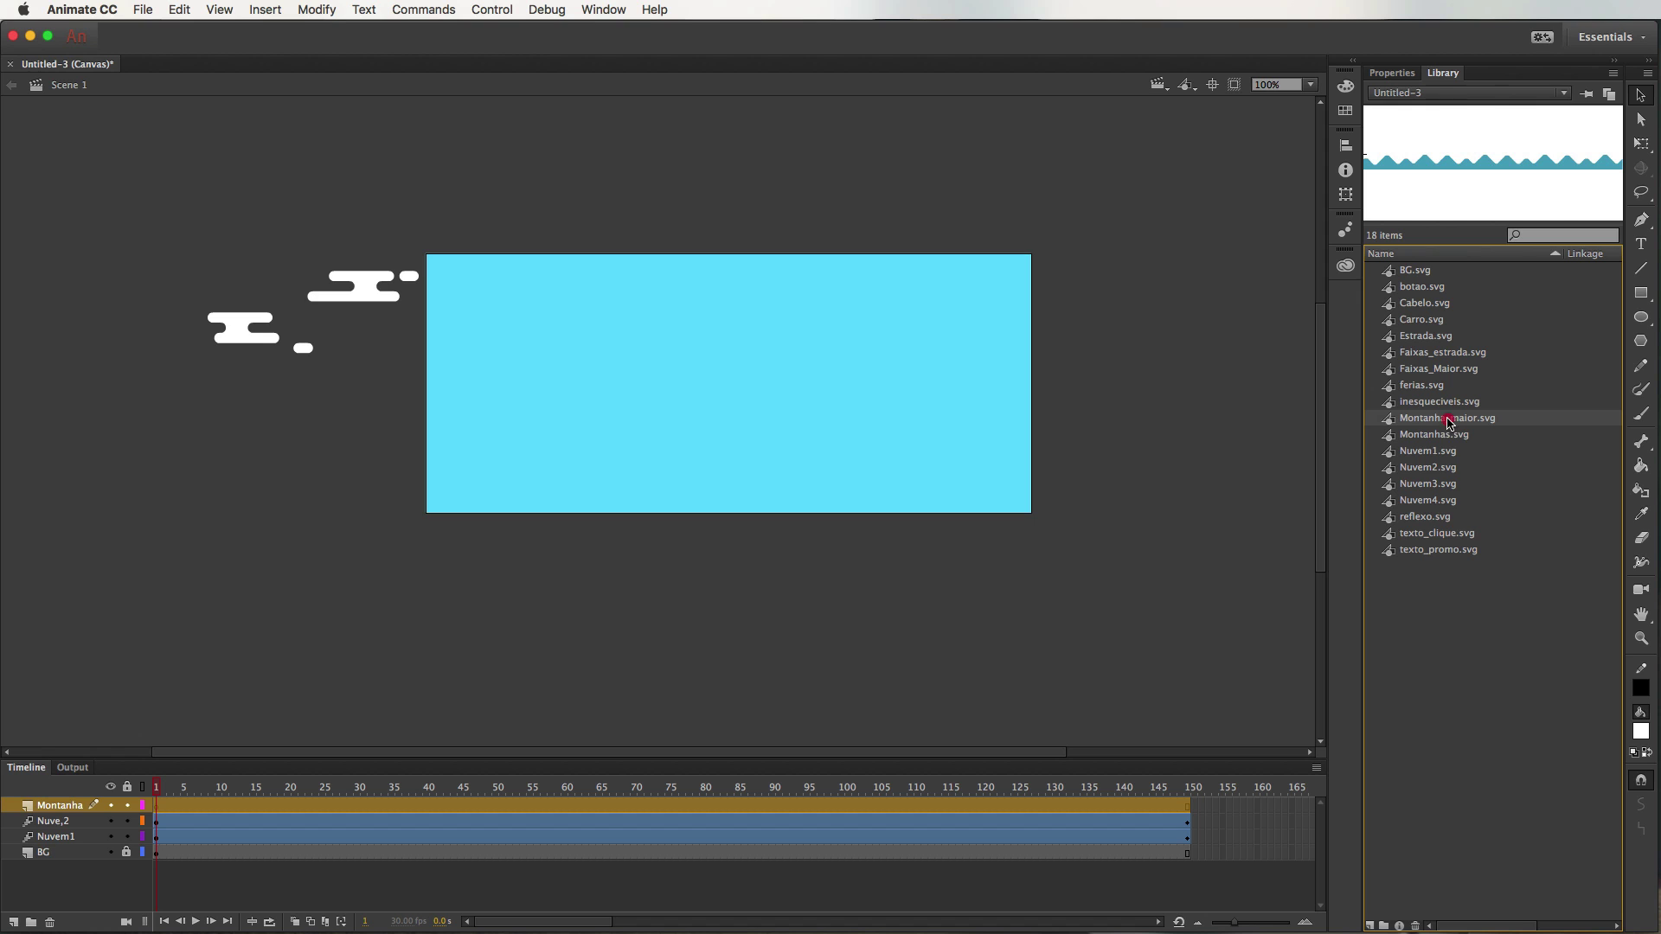
pyautogui.moveTo(1450, 422); pyautogui.dragTo(758, 394)
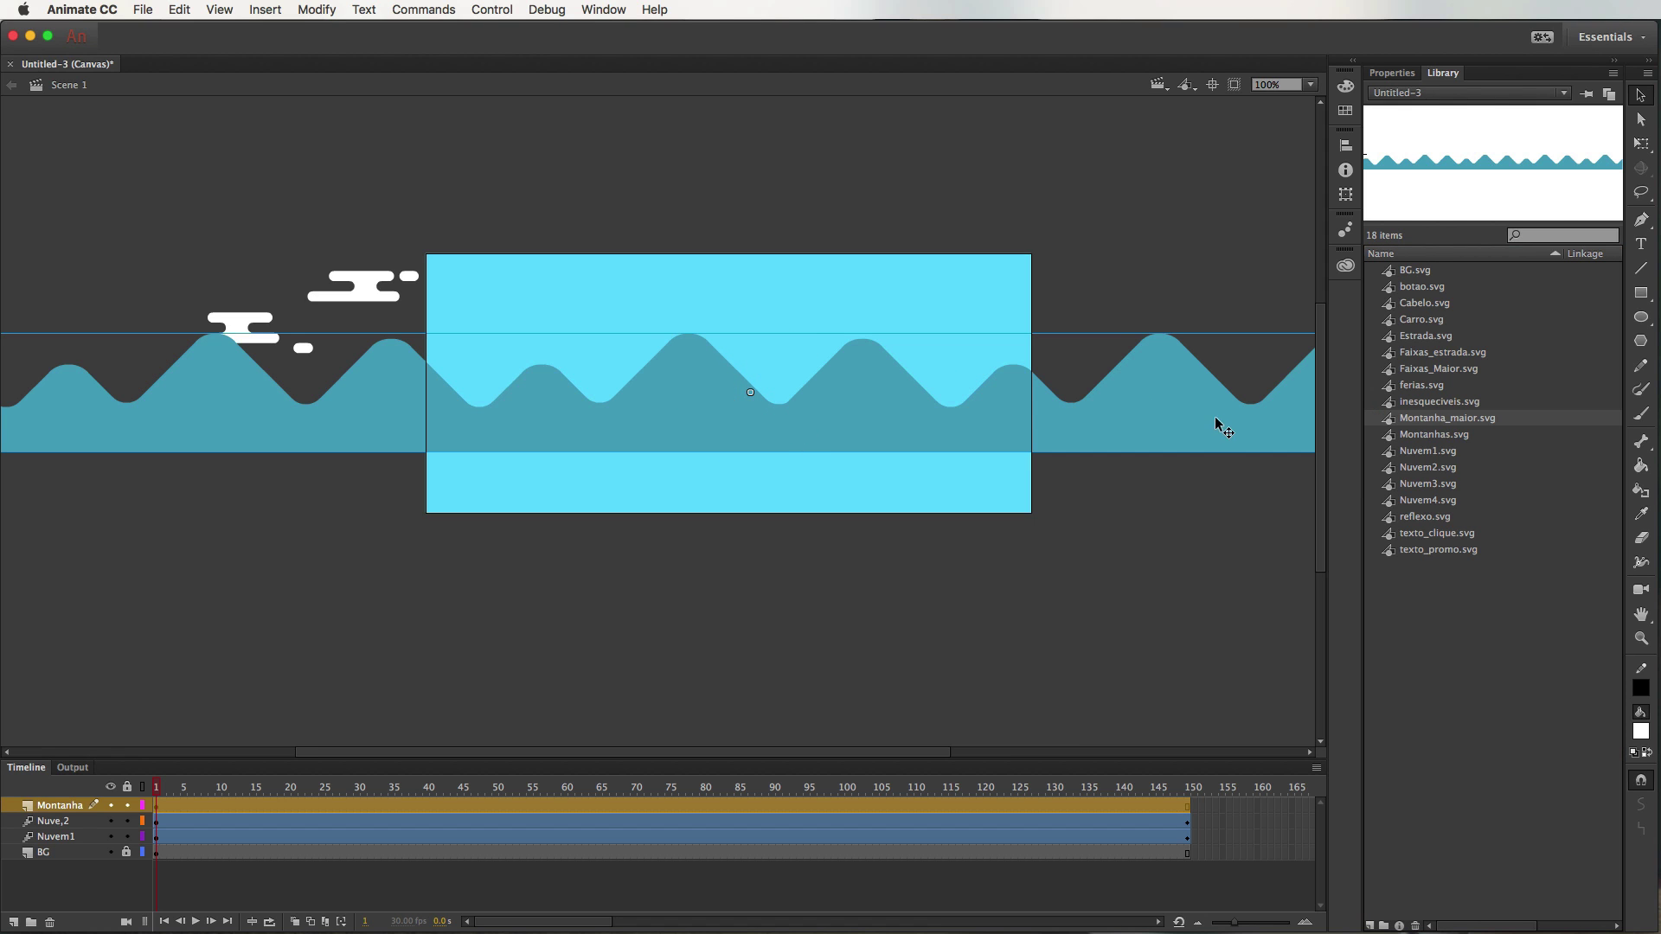
pyautogui.moveTo(1222, 426); pyautogui.dragTo(657, 419)
pyautogui.moveTo(1074, 416); pyautogui.dragTo(887, 412)
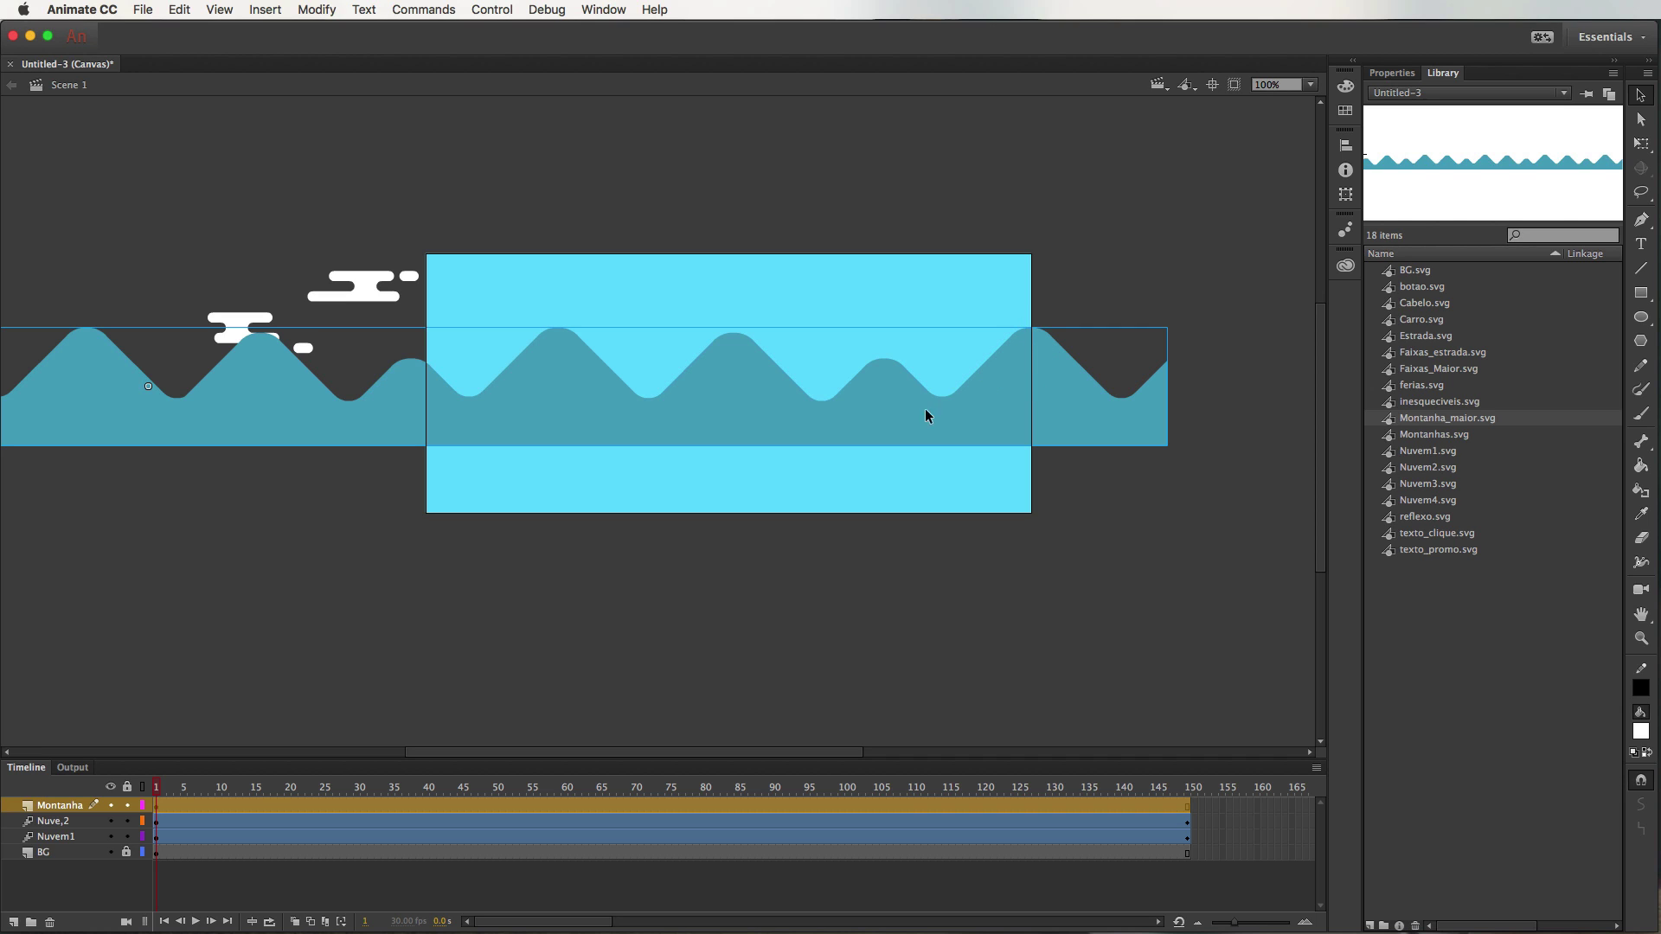
# - Motion-tween the mountain strip horizontally to the right at frame 150, keeping its left end outside the stage's left edge
pyautogui.rightClick(180, 807)
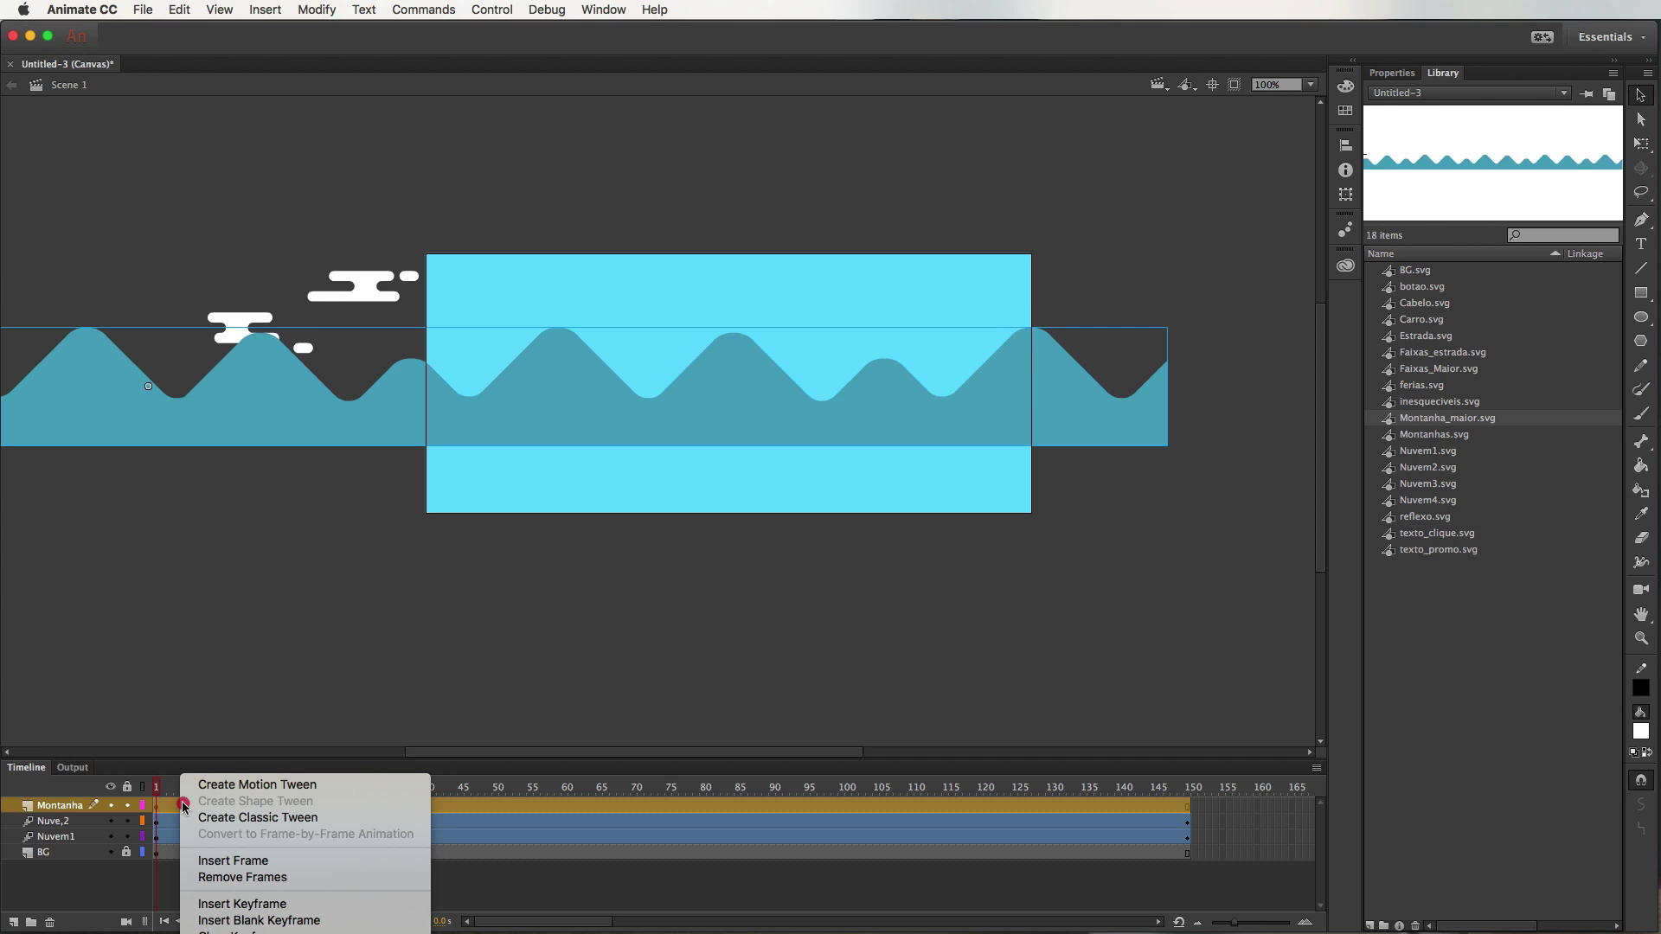
pyautogui.click(251, 784)
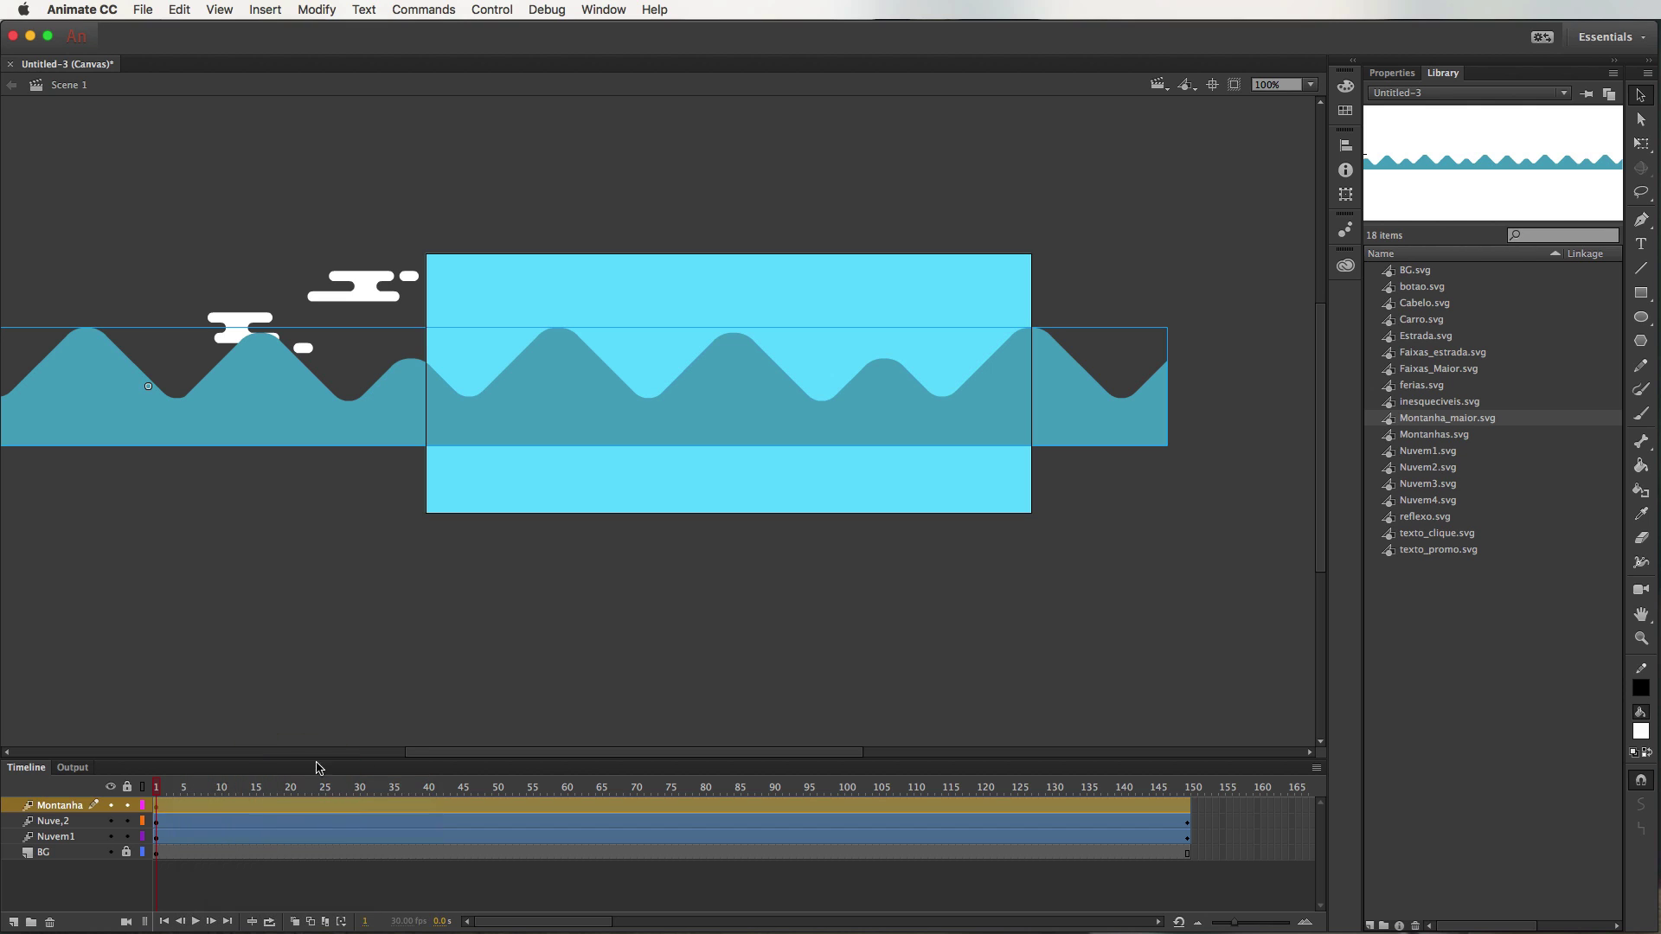
pyautogui.click(1190, 786)
pyautogui.press('super+minus')
pyautogui.hotkey('shift', 'Right')
pyautogui.hotkey('shift', 'Right')
pyautogui.hotkey('shift', 'Right')
pyautogui.hotkey('shift', 'Right')
pyautogui.hotkey('shift', 'Right')
pyautogui.hotkey('shift', 'Right')
pyautogui.hotkey('shift', 'Right')
pyautogui.hotkey('shift', 'Right')
pyautogui.hotkey('shift', 'Right')
pyautogui.hotkey('shift', 'Right')
pyautogui.hotkey('shift', 'Right')
pyautogui.hotkey('shift', 'Right')
pyautogui.hotkey('shift', 'Right')
pyautogui.hotkey('shift', 'Right')
pyautogui.hotkey('shift', 'Right')
pyautogui.hotkey('shift', 'Right')
pyautogui.hotkey('shift', 'Right')
pyautogui.hotkey('shift', 'Right')
pyautogui.hotkey('shift', 'Right')
pyautogui.hotkey('shift', 'Right')
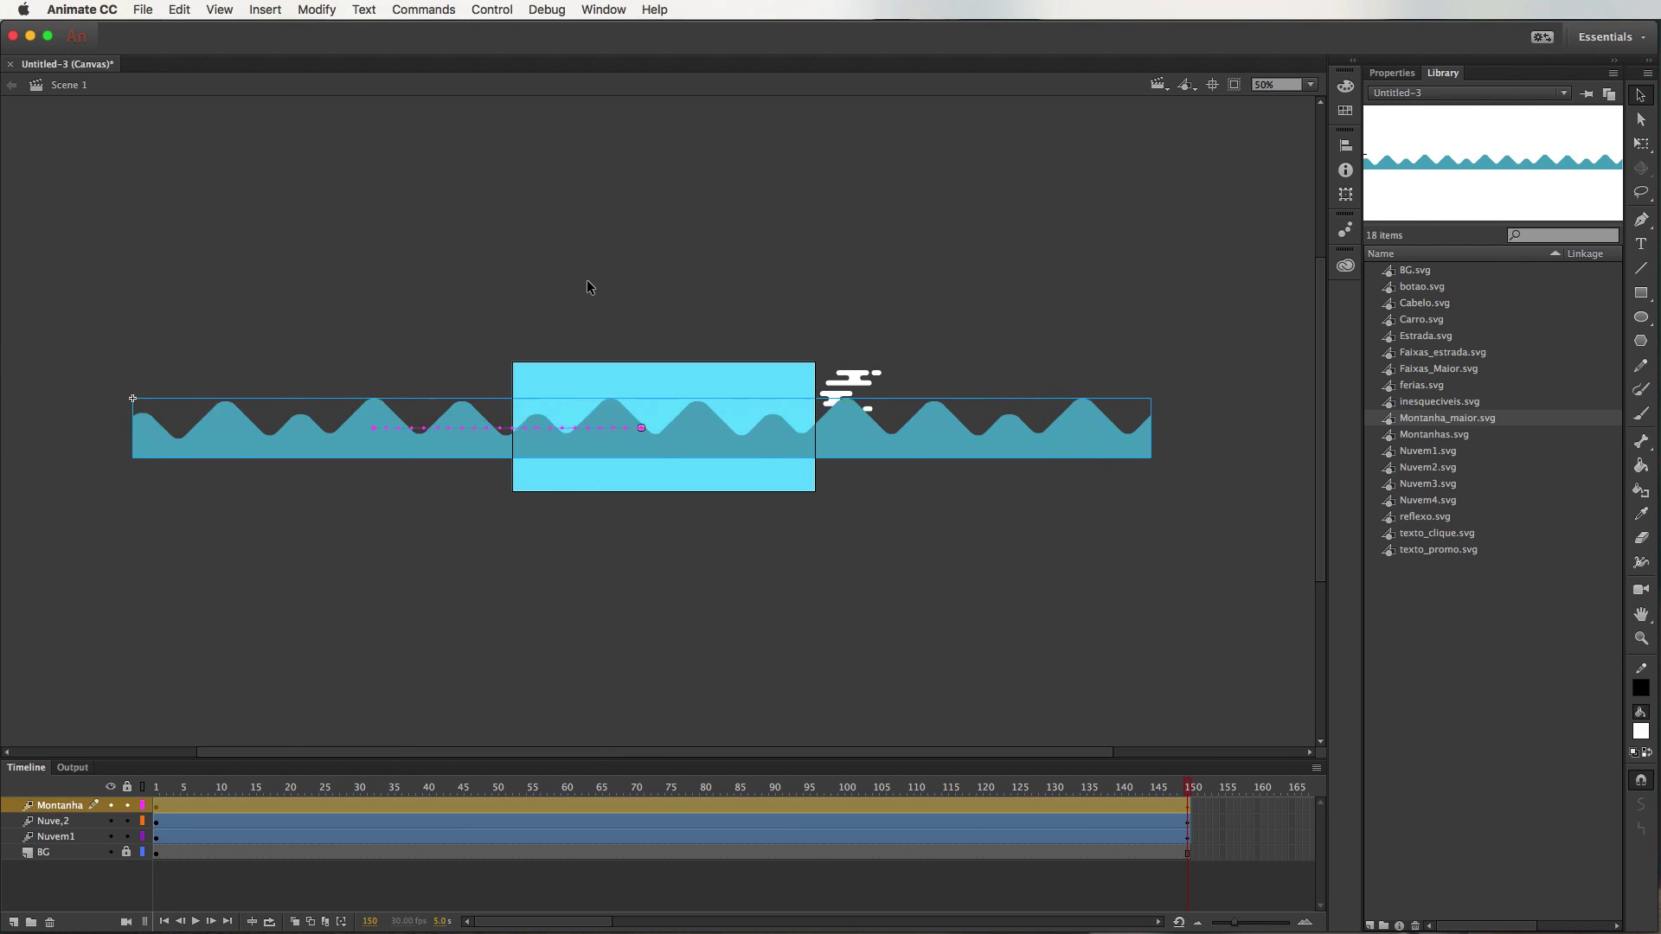
pyautogui.hotkey('shift', 'Right')
pyautogui.hotkey('shift', 'Right')
pyautogui.hotkey('shift', 'Right')
pyautogui.hotkey('shift', 'Right')
pyautogui.hotkey('shift', 'Right')
pyautogui.hotkey('shift', 'Right')
pyautogui.hotkey('shift', 'Right')
pyautogui.hotkey('shift', 'Right')
pyautogui.hotkey('shift', 'Right')
pyautogui.hotkey('shift', 'Right')
pyautogui.hotkey('shift', 'Right')
pyautogui.hotkey('shift', 'Right')
pyautogui.hotkey('shift', 'Right')
pyautogui.hotkey('shift', 'Right')
pyautogui.hotkey('shift', 'Right')
pyautogui.hotkey('shift', 'Right')
pyautogui.hotkey('shift', 'Right')
pyautogui.hotkey('shift', 'Right')
pyautogui.hotkey('shift', 'Right')
pyautogui.hotkey('shift', 'Right')
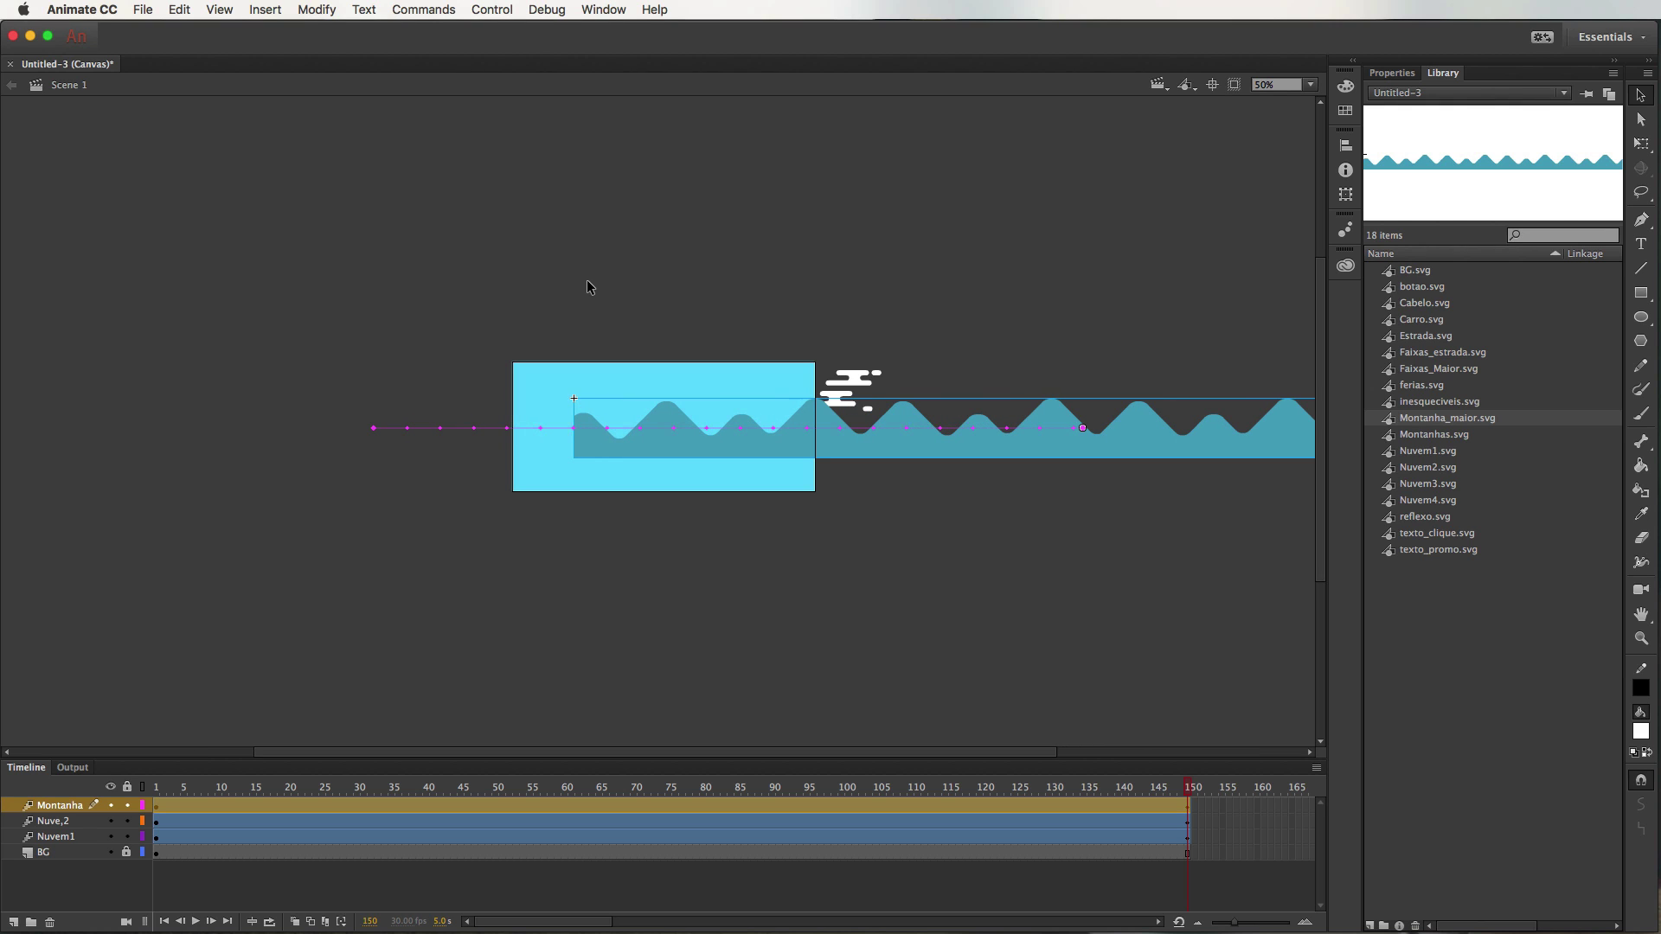
pyautogui.hotkey('shift', 'Left')
pyautogui.hotkey('shift', 'Left')
pyautogui.hotkey('shift', 'Left')
pyautogui.hotkey('shift', 'Left')
pyautogui.hotkey('shift', 'Left')
pyautogui.hotkey('shift', 'Left')
pyautogui.hotkey('shift', 'Left')
pyautogui.hotkey('shift', 'Left')
pyautogui.hotkey('shift', 'Left')
pyautogui.hotkey('shift', 'Left')
pyautogui.hotkey('shift', 'Left')
pyautogui.hotkey('shift', 'Left')
pyautogui.hotkey('shift', 'Left')
pyautogui.hotkey('shift', 'Left')
pyautogui.hotkey('shift', 'Left')
pyautogui.hotkey('shift', 'Left')
pyautogui.hotkey('shift', 'Left')
pyautogui.hotkey('shift', 'Left')
pyautogui.hotkey('shift', 'Left')
pyautogui.hotkey('shift', 'Left')
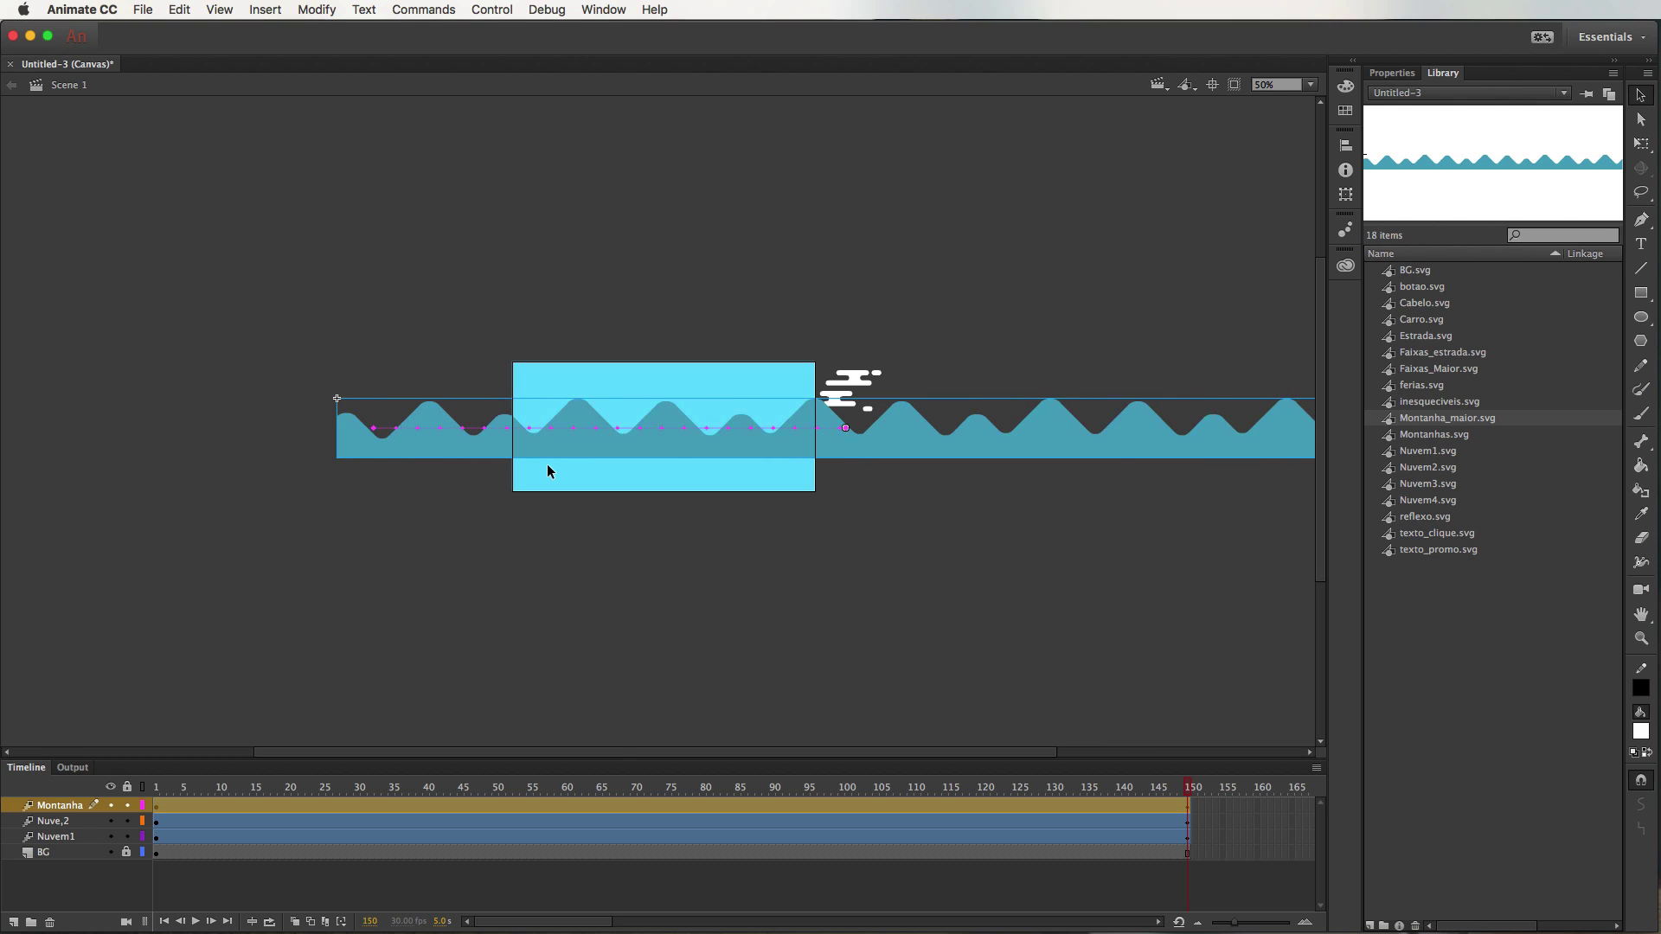
pyautogui.click(732, 619)
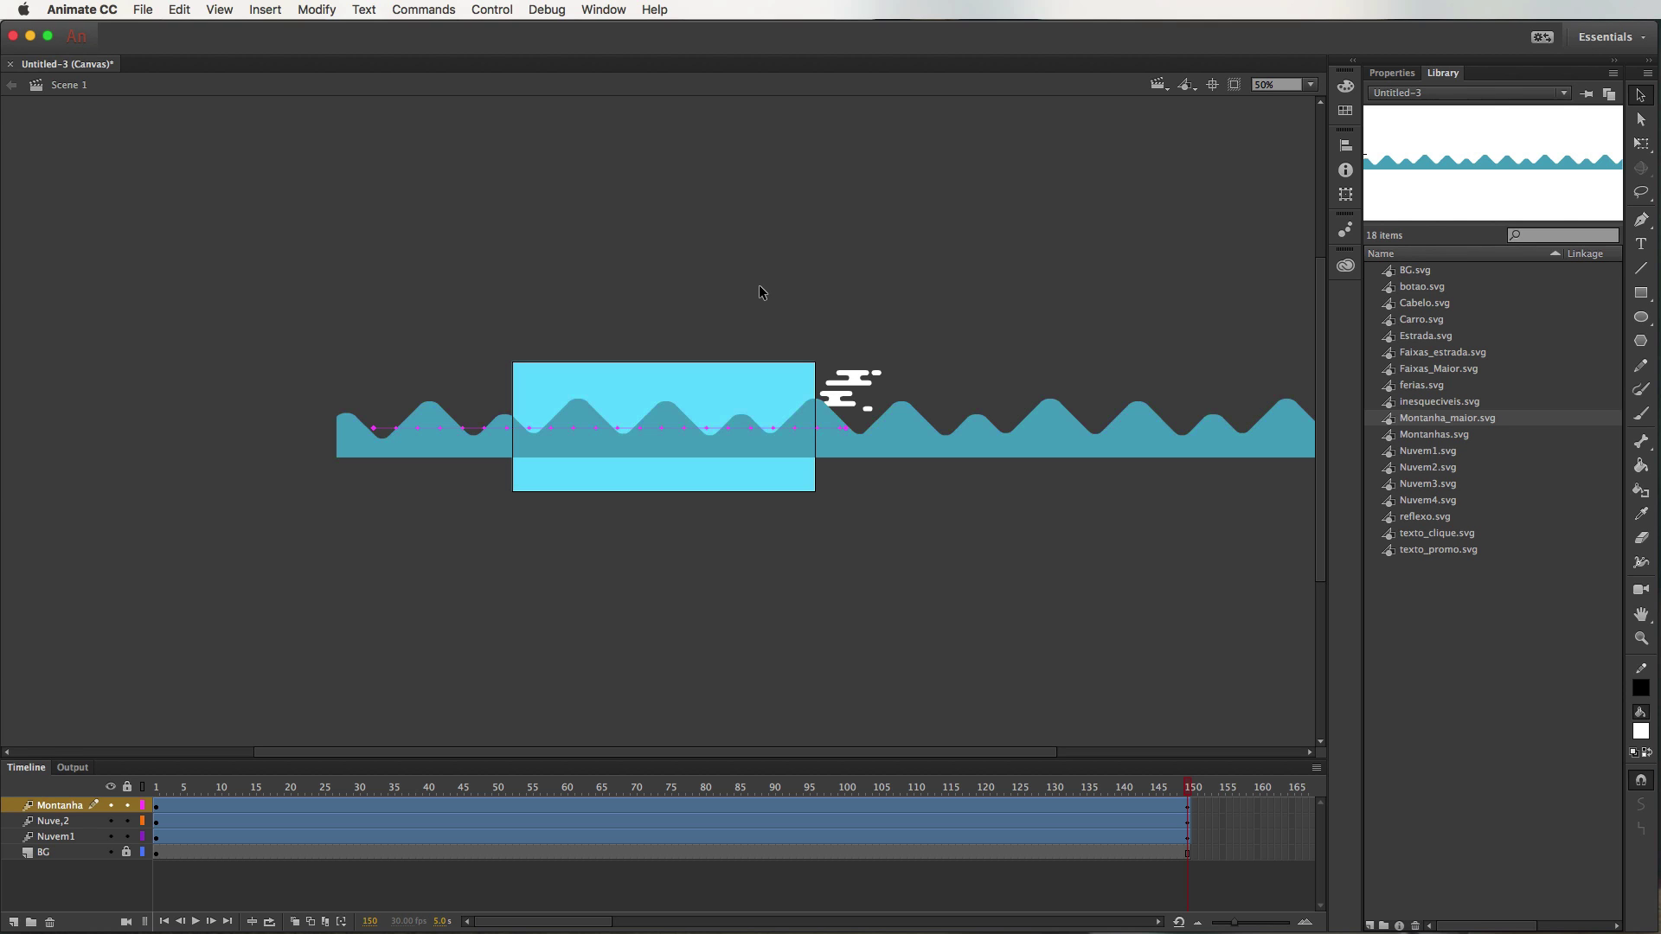
# - Test the movie in the browser to check the mountains and clouds moving, and return to the Animate CC frames
pyautogui.press('super+Return')
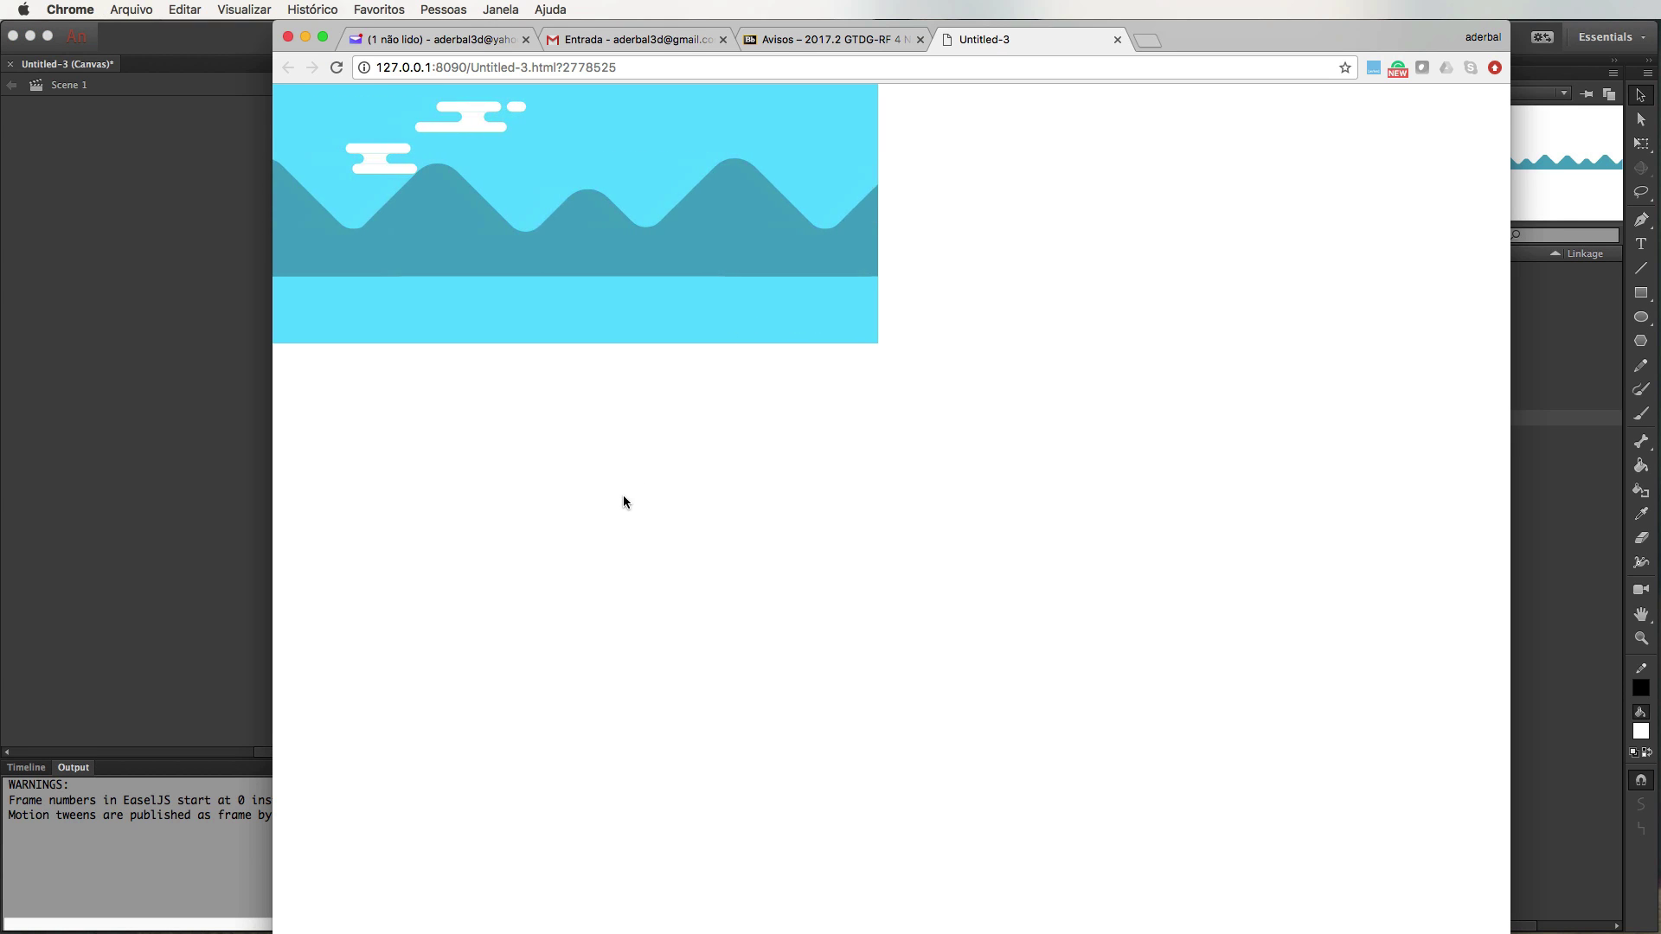
pyautogui.click(171, 393)
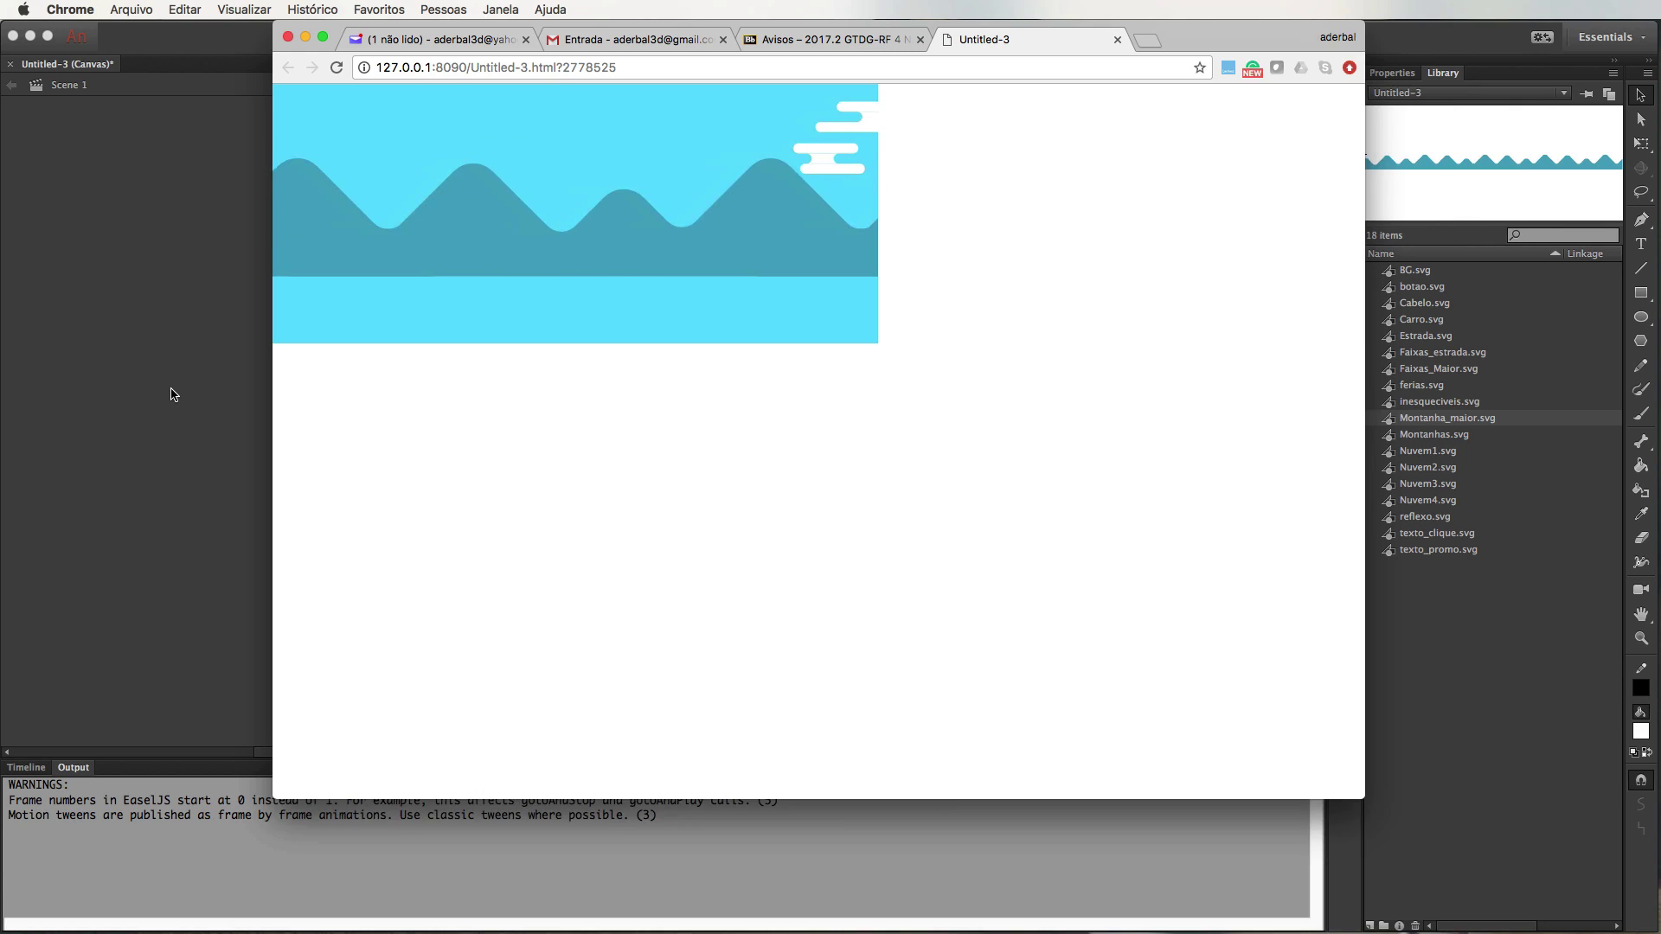
pyautogui.click(26, 767)
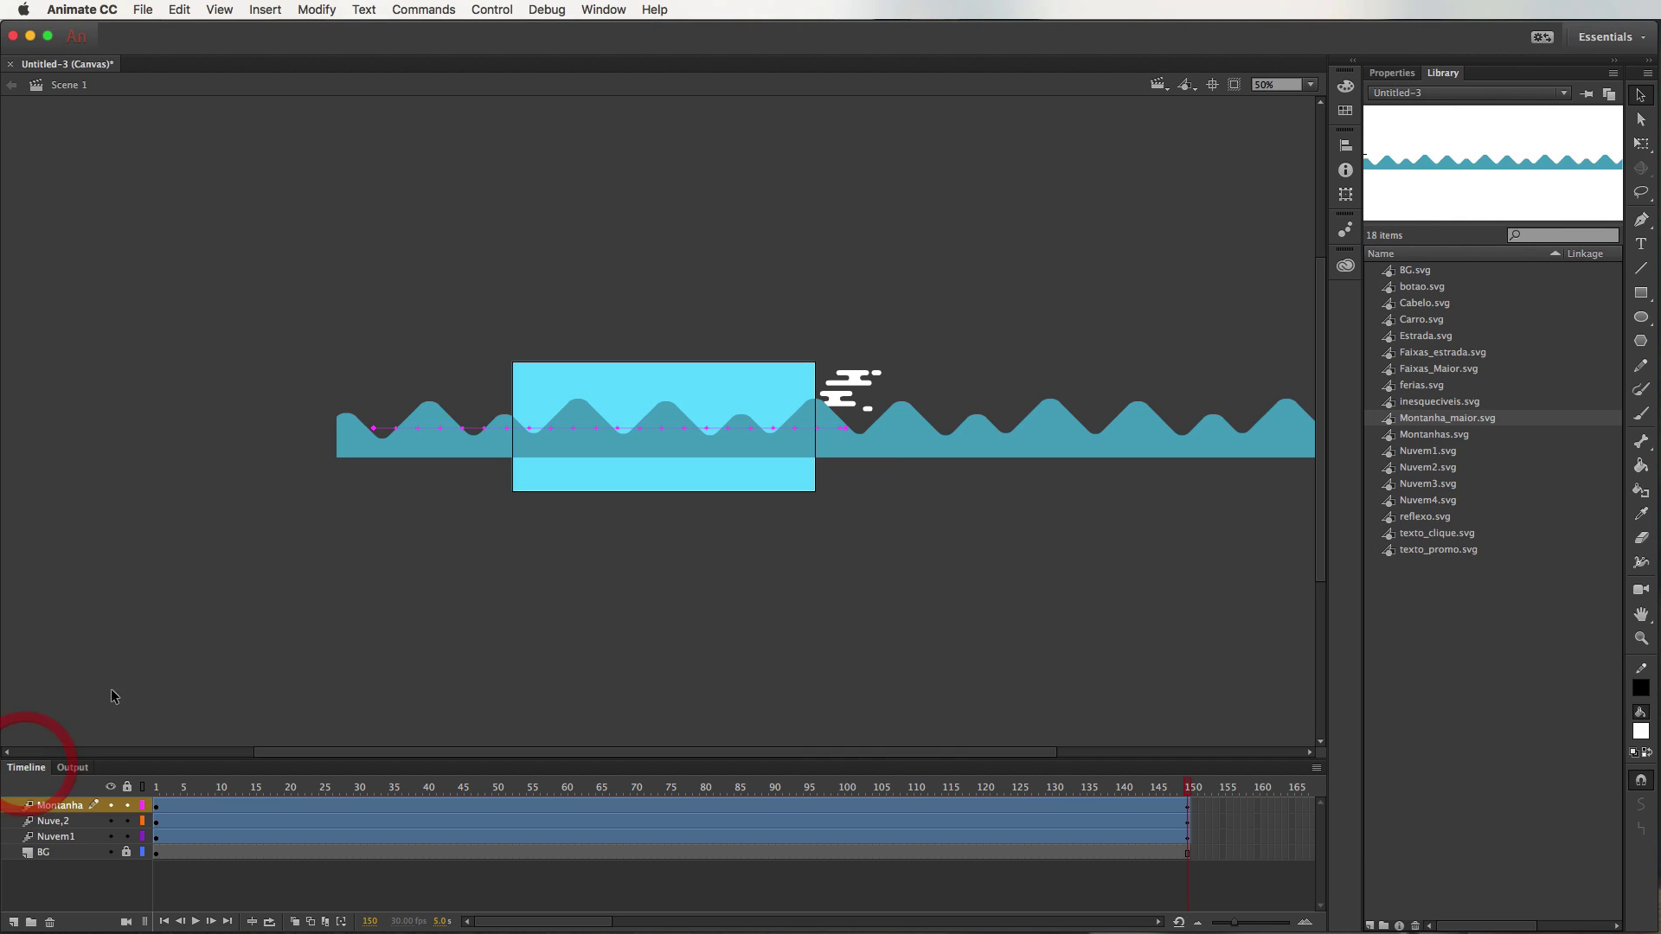
# - Add a new layer named Estrada above the Montanha layer
pyautogui.click(334, 601)
pyautogui.click(14, 922)
pyautogui.doubleClick(63, 806)
pyautogui.write('Estrada')
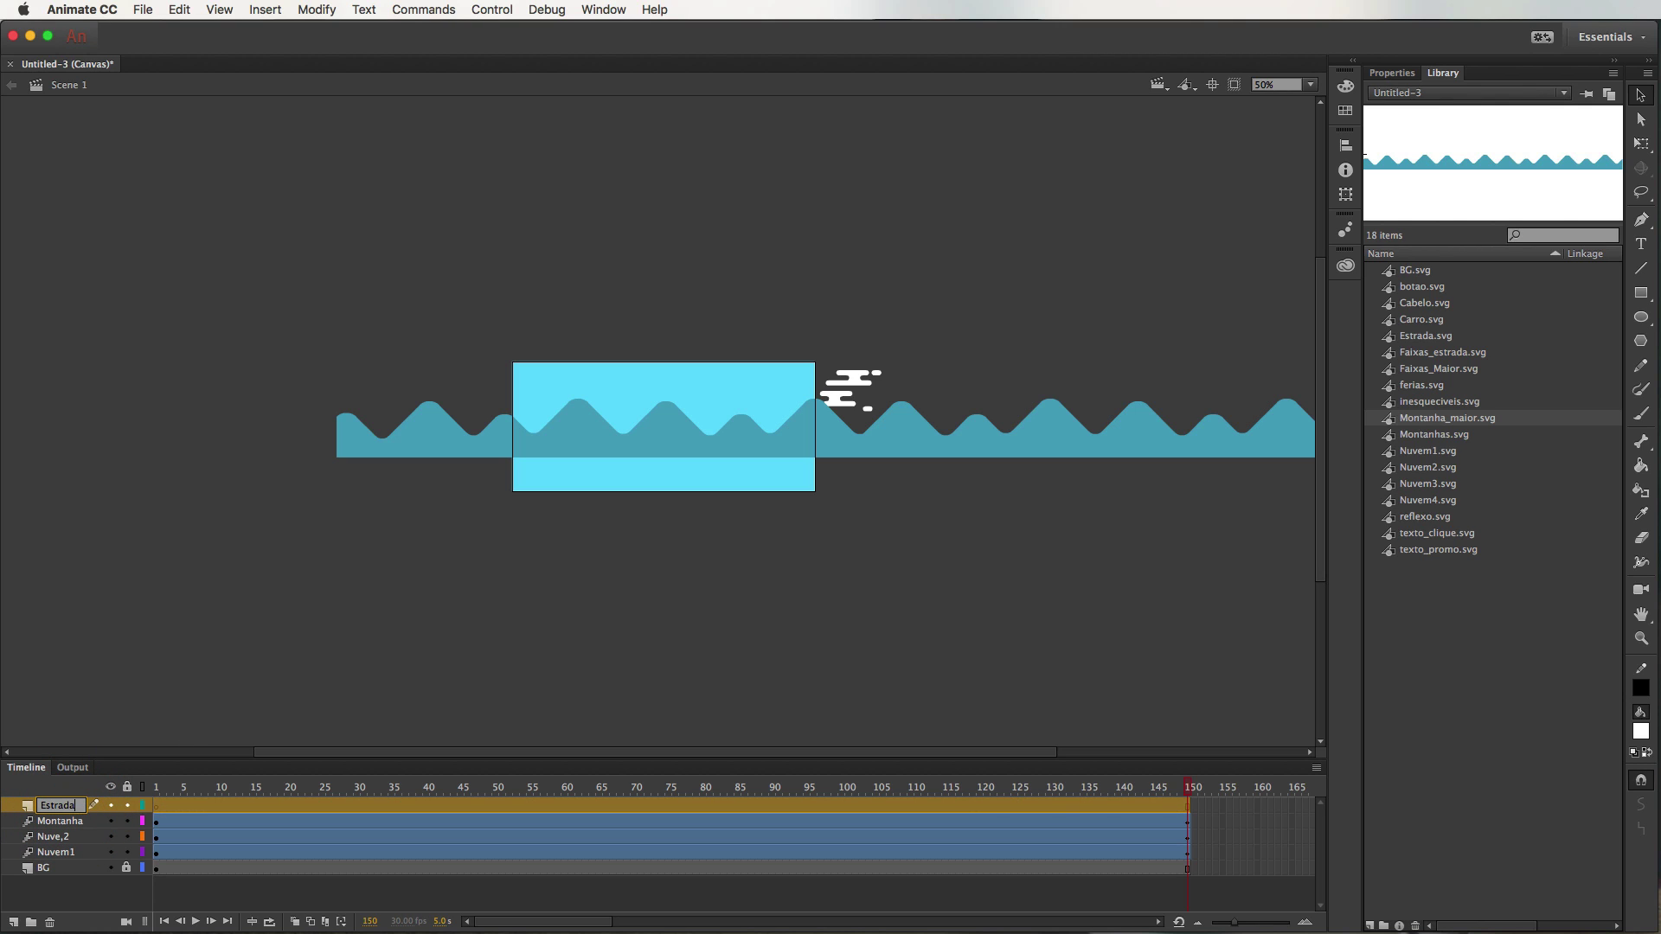
pyautogui.press('Return')
# - Place Estrada.svg on the Estrada layer, aligned with the stage's left and bottom edges directly below the mountains
pyautogui.moveTo(1419, 338); pyautogui.dragTo(728, 475)
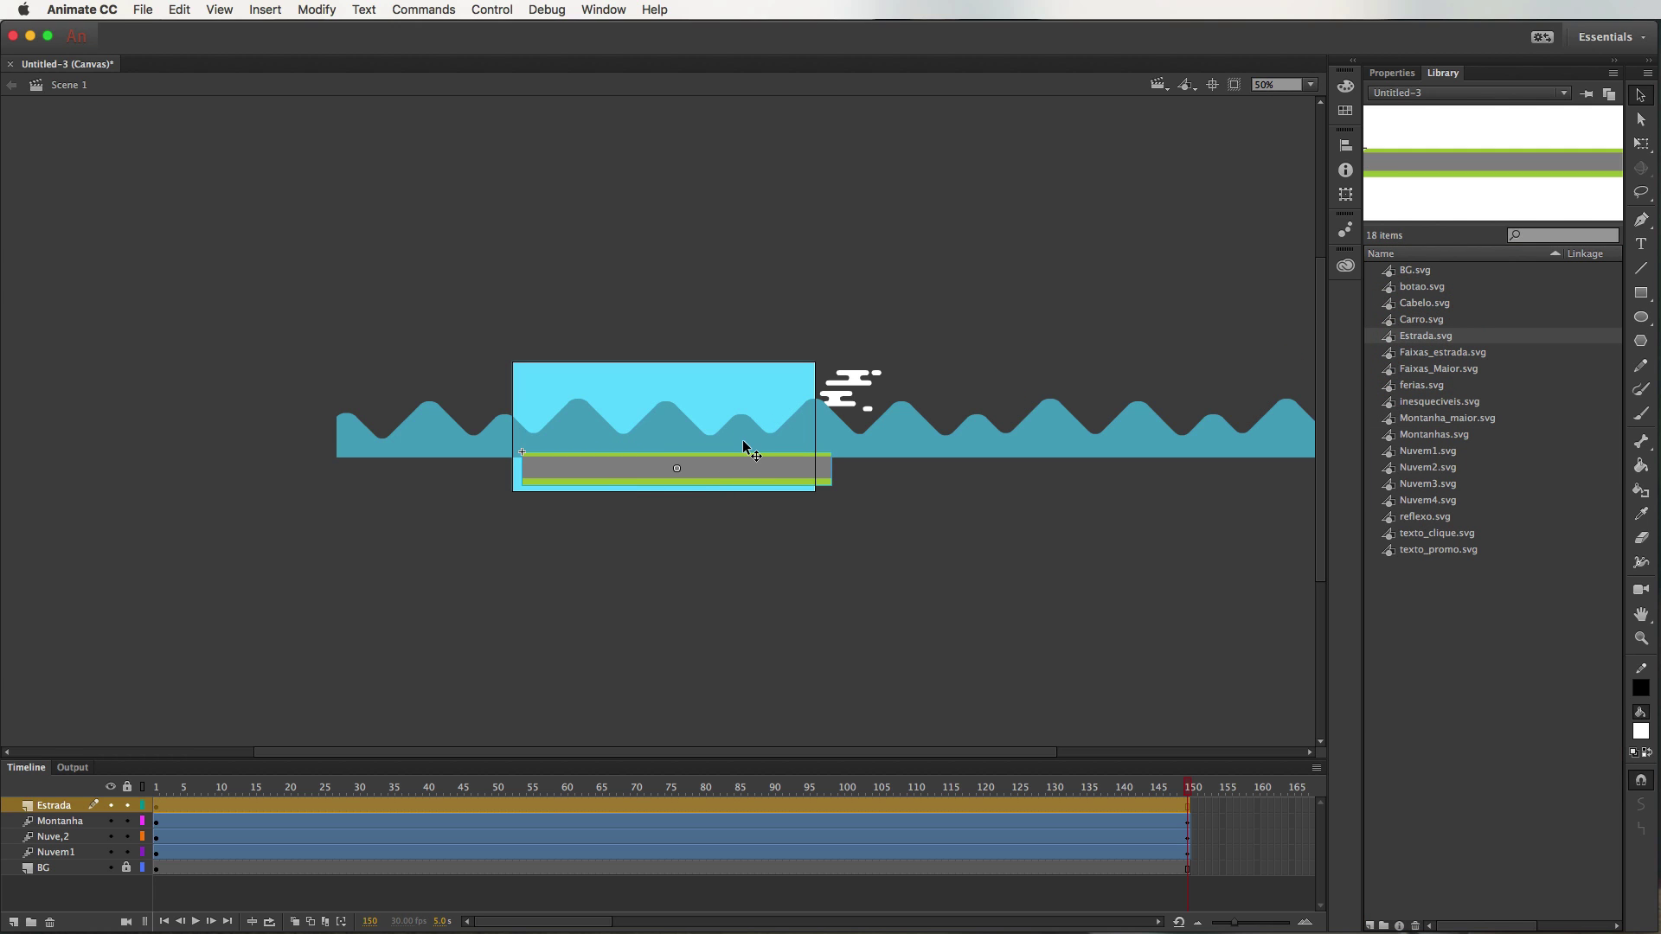
pyautogui.press('super+=')
pyautogui.press('super+=')
pyautogui.press('super+2')
pyautogui.moveTo(619, 542); pyautogui.dragTo(676, 581)
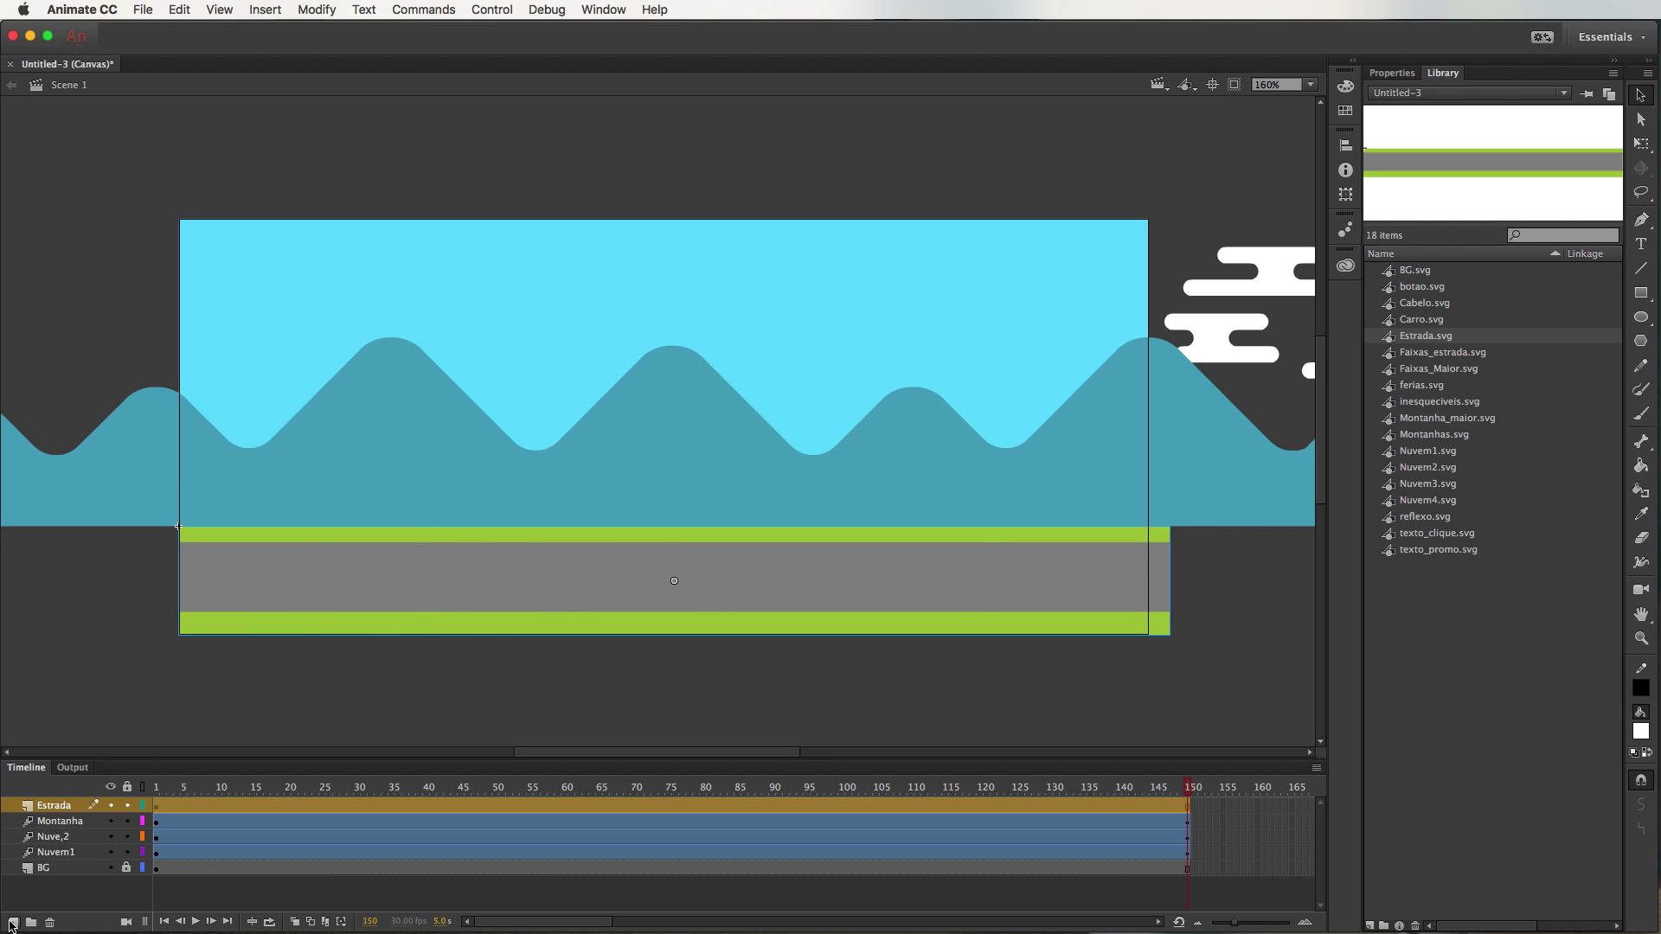
# - Add a new layer named Faixas above the Estrada layer
pyautogui.click(12, 923)
pyautogui.doubleClick(57, 807)
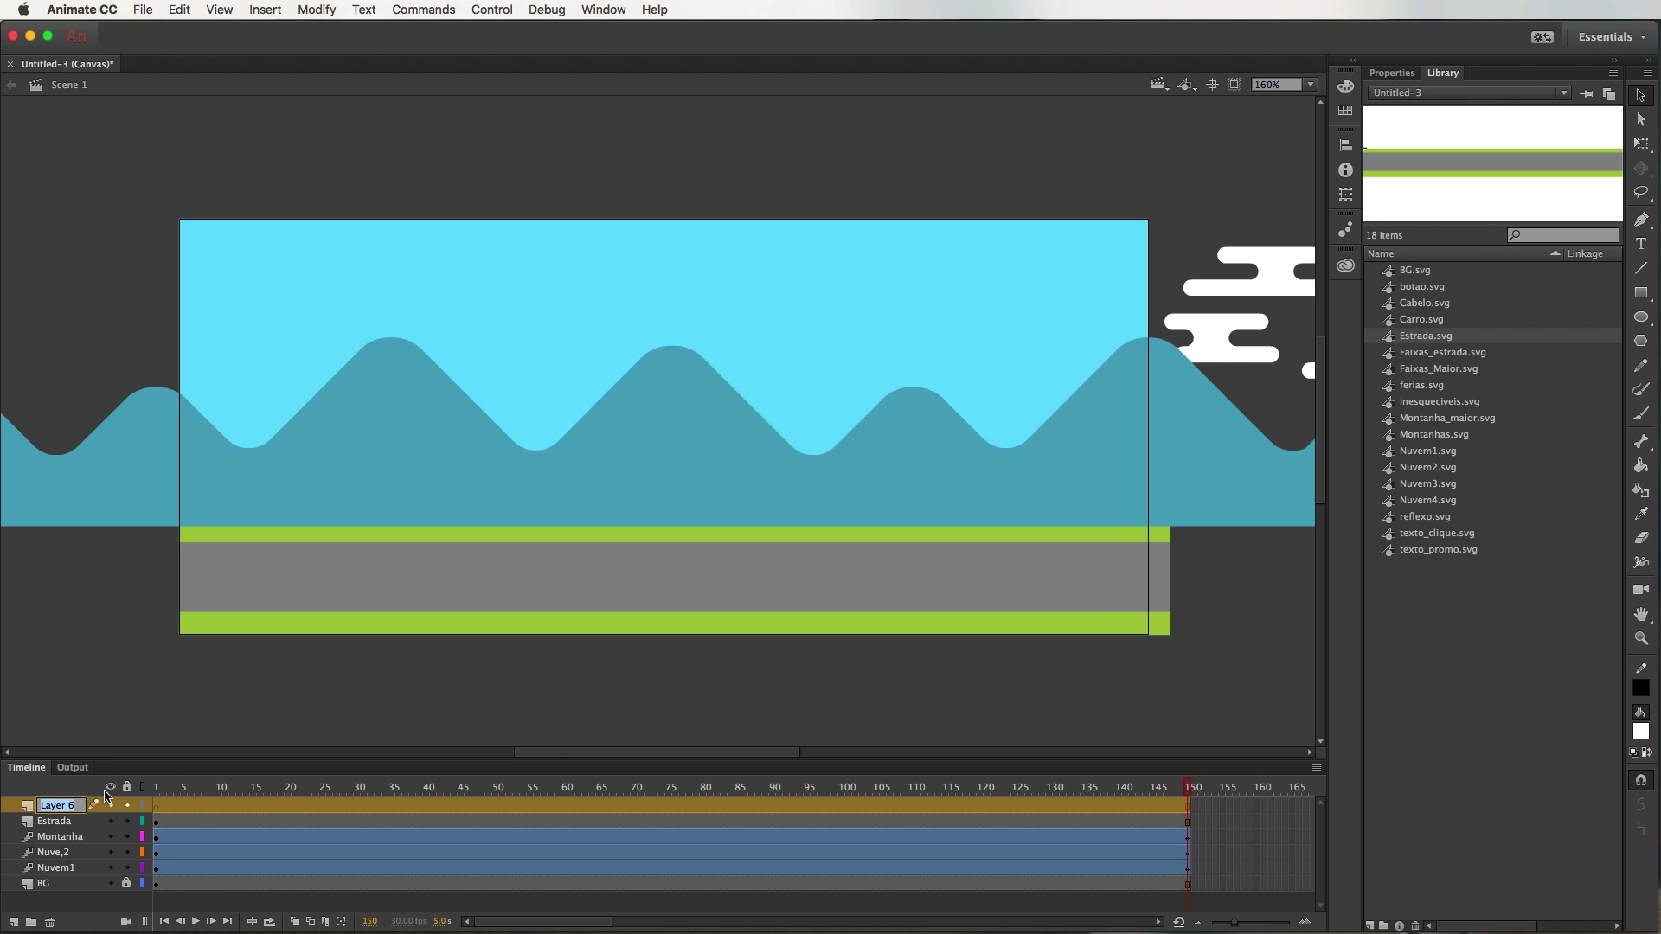
pyautogui.write('Faixas')
pyautogui.press('Return')
# - Place Faixas_Maior.svg along the middle of the road and shift it left until its last dash ends at the stage's right edge
pyautogui.moveTo(1436, 370); pyautogui.dragTo(508, 583)
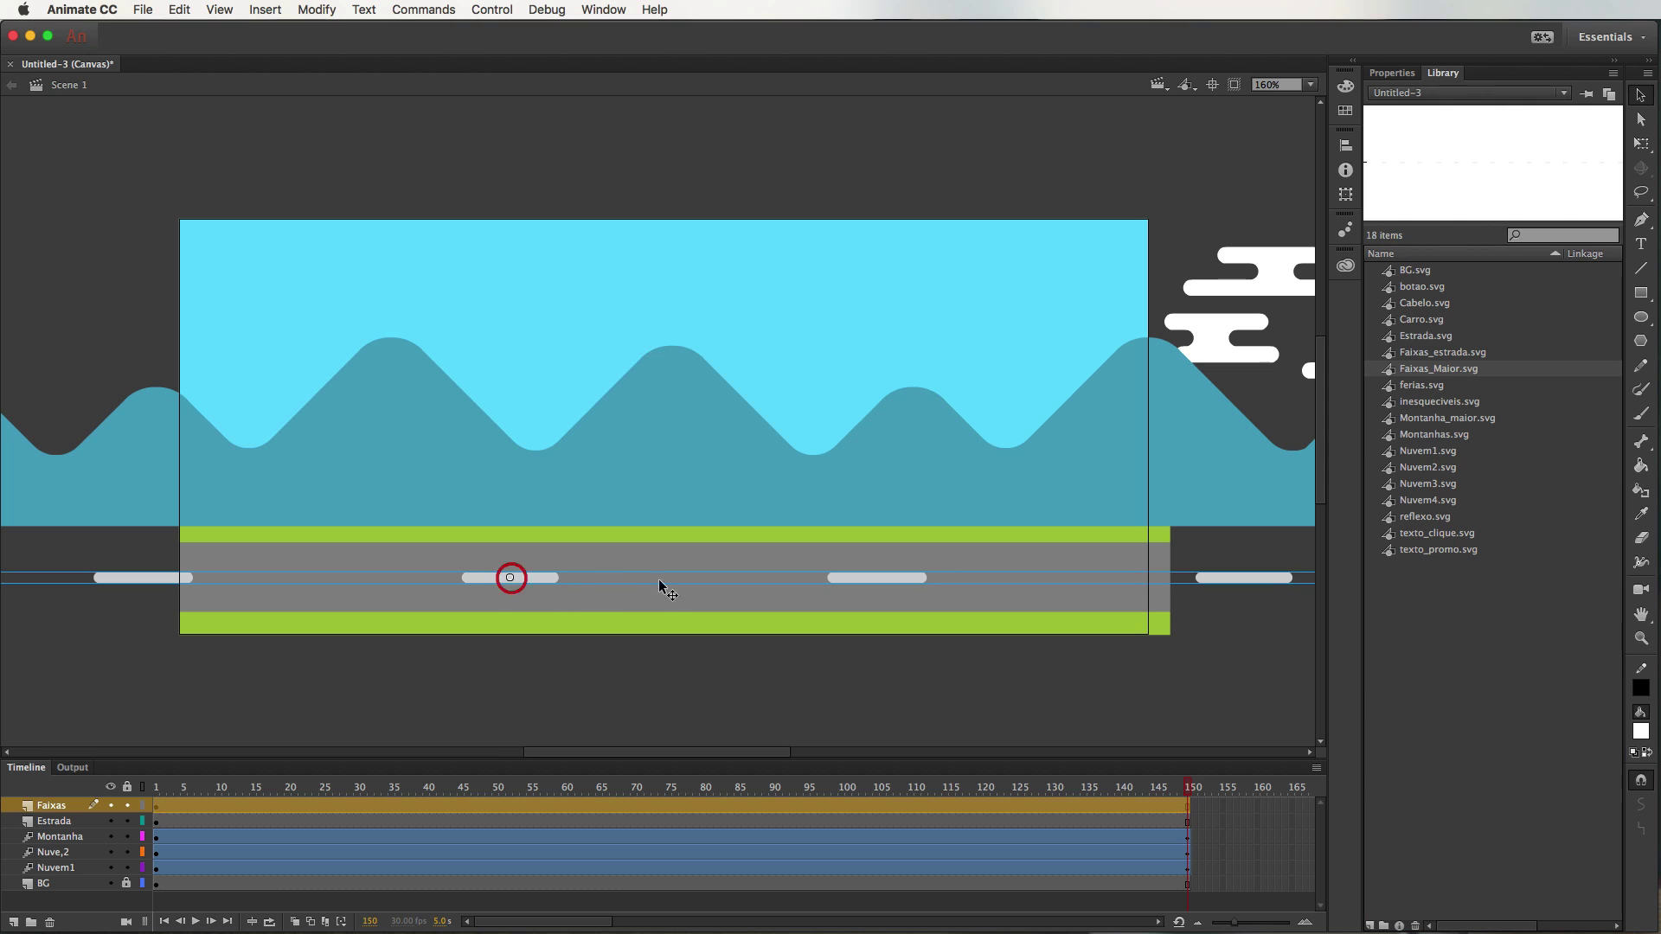
pyautogui.click(1026, 575)
pyautogui.moveTo(1026, 574); pyautogui.dragTo(987, 575)
pyautogui.moveTo(1282, 577); pyautogui.dragTo(589, 562)
pyautogui.moveTo(982, 558); pyautogui.dragTo(1102, 577)
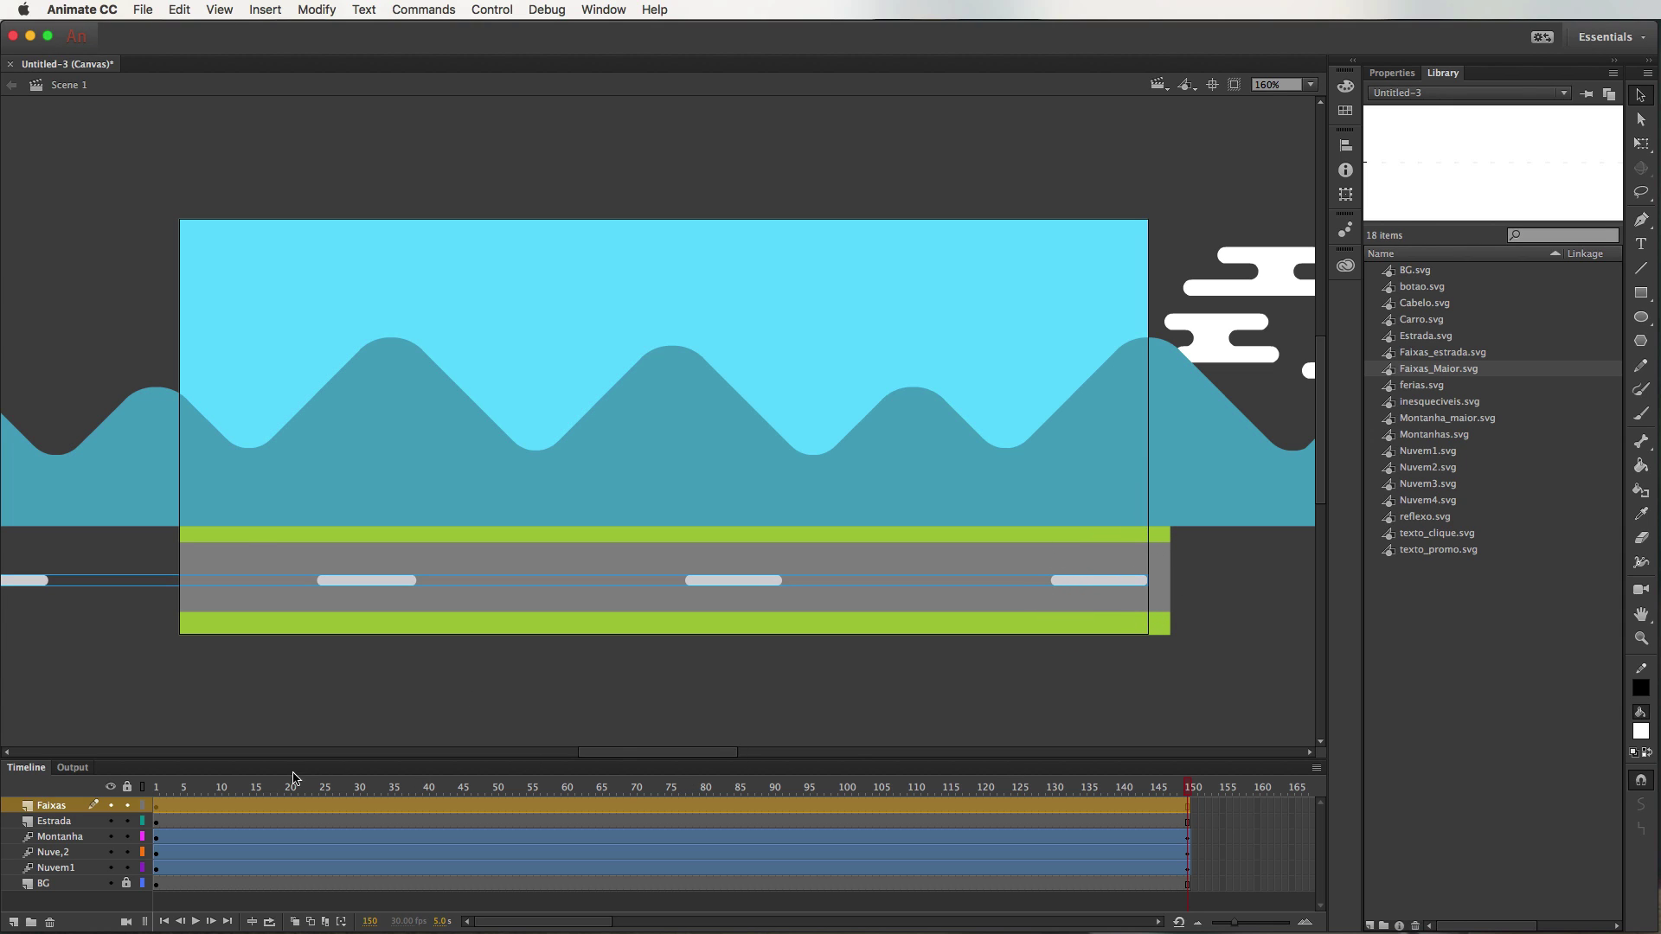
# - Motion-tween the lane markings to the right so that at frame 150 the strip's first dash lies inside the stage near its left edge
pyautogui.click(160, 789)
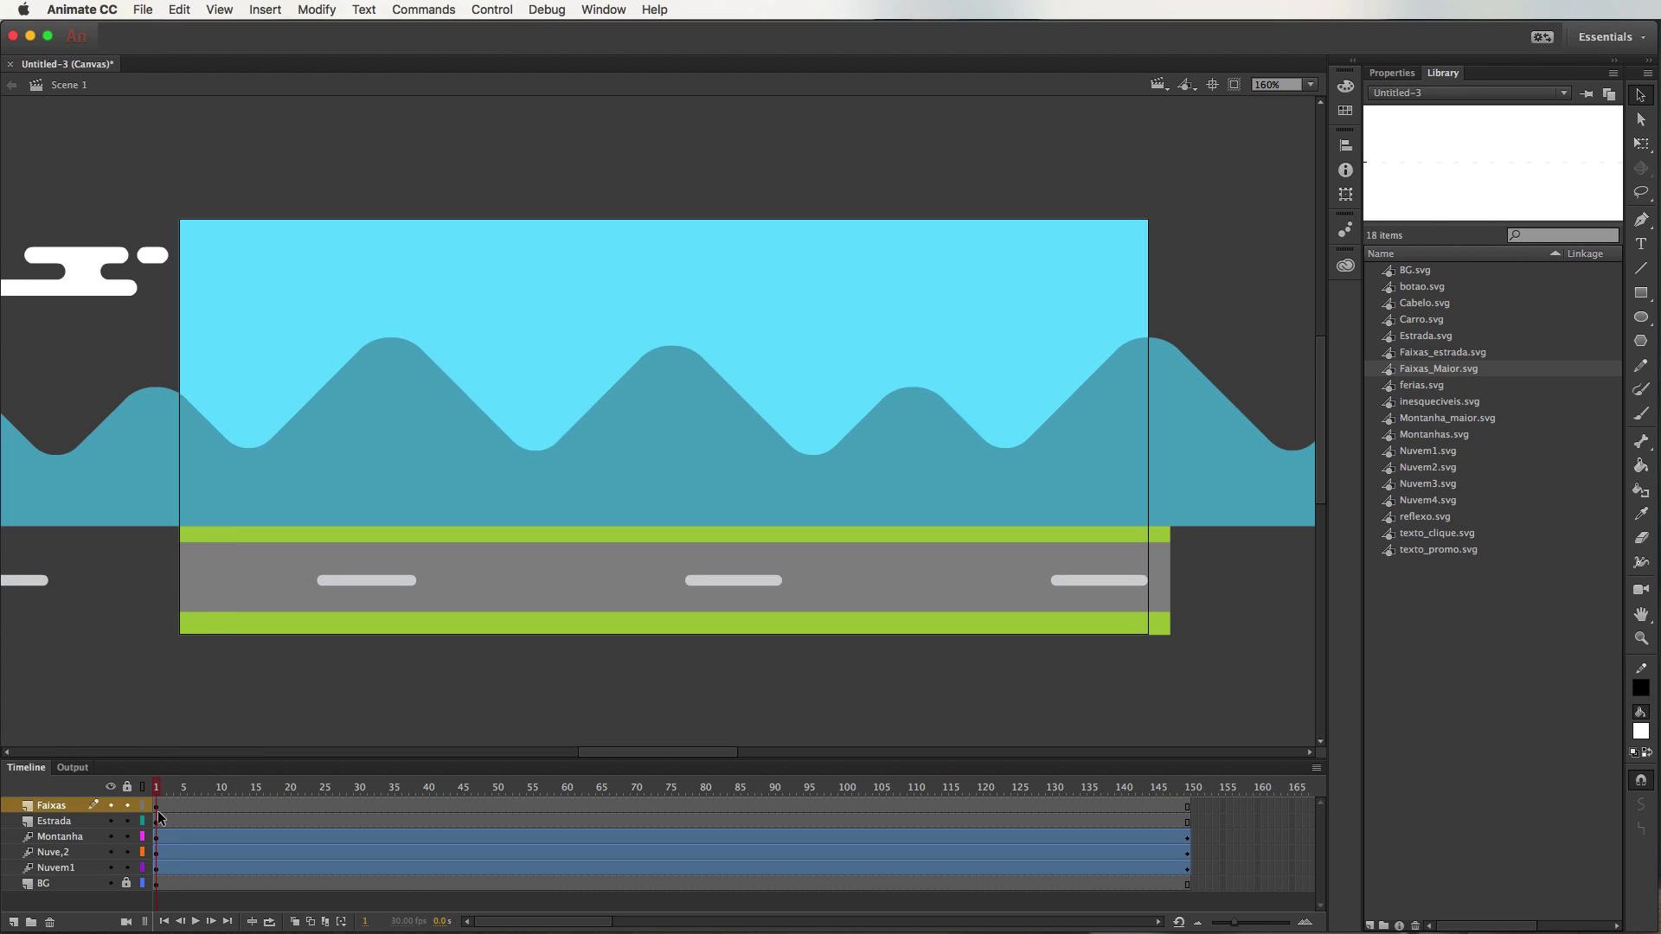
pyautogui.rightClick(167, 808)
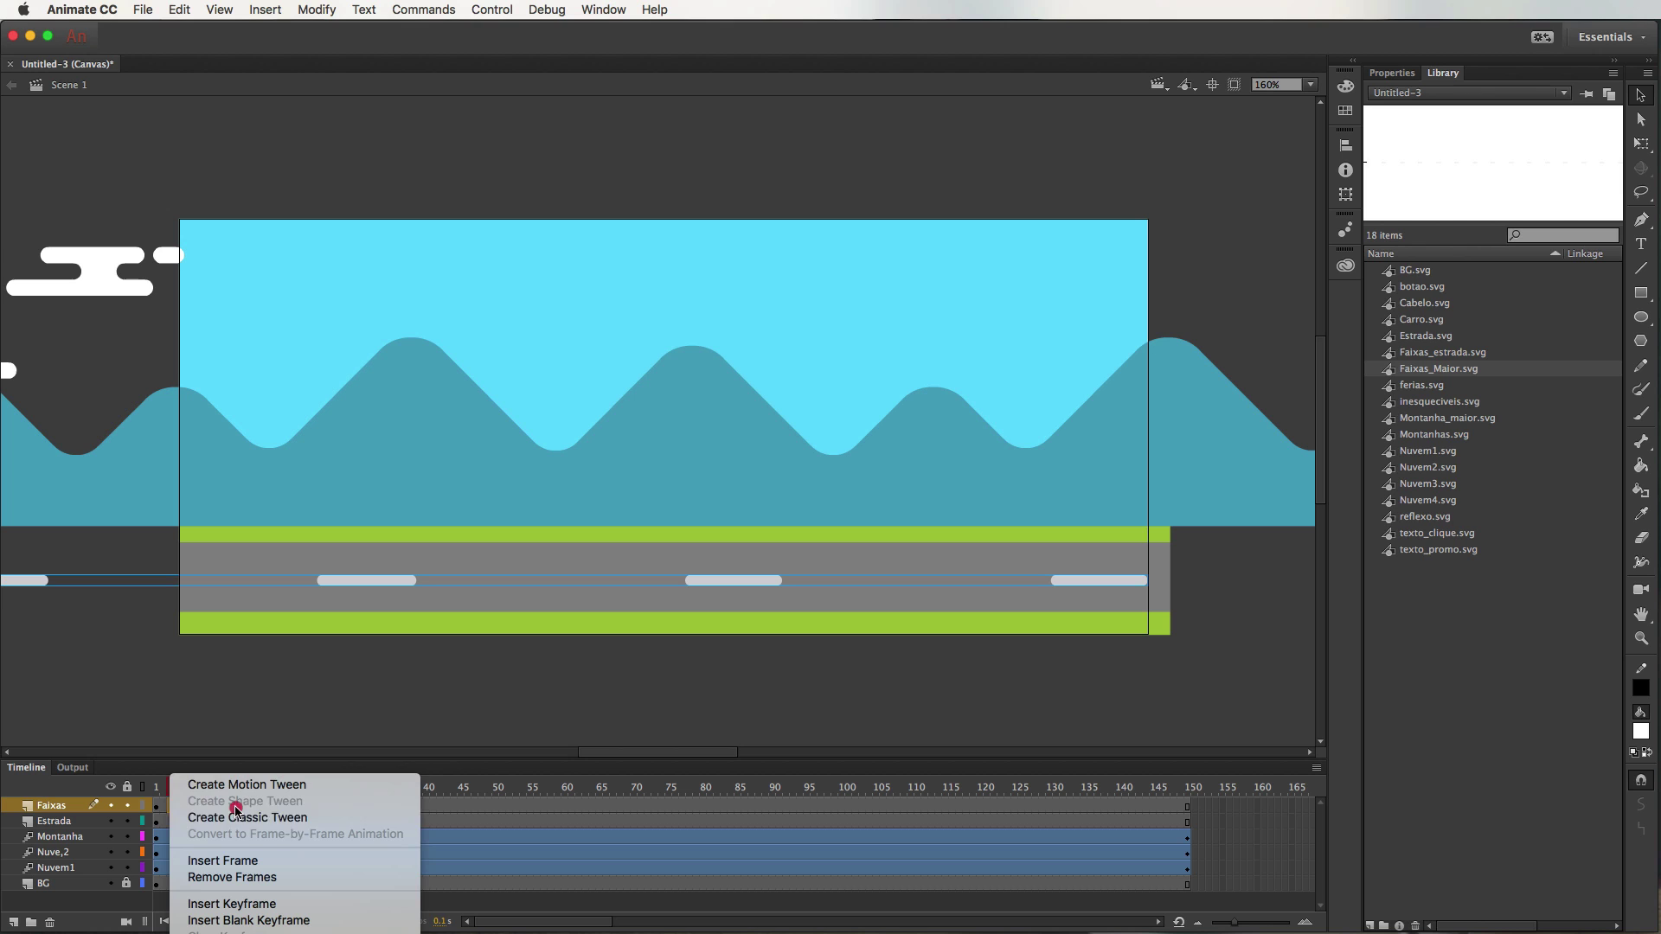
pyautogui.click(323, 786)
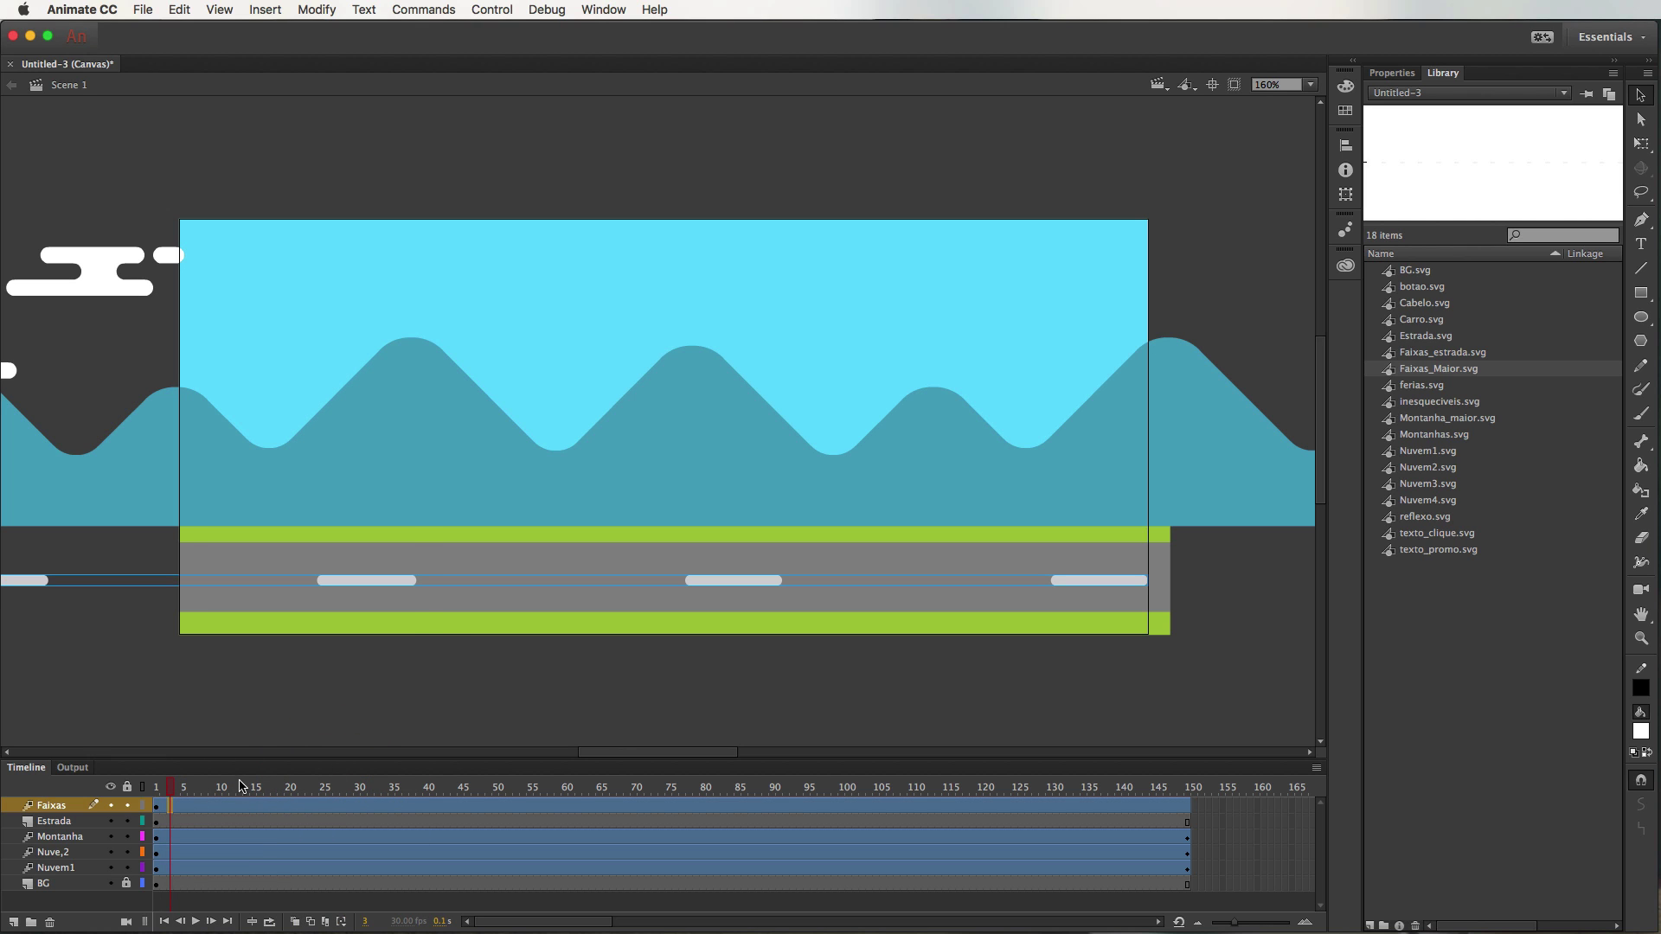
pyautogui.moveTo(192, 789); pyautogui.dragTo(1194, 794)
pyautogui.press('super+minus')
pyautogui.press('super+minus')
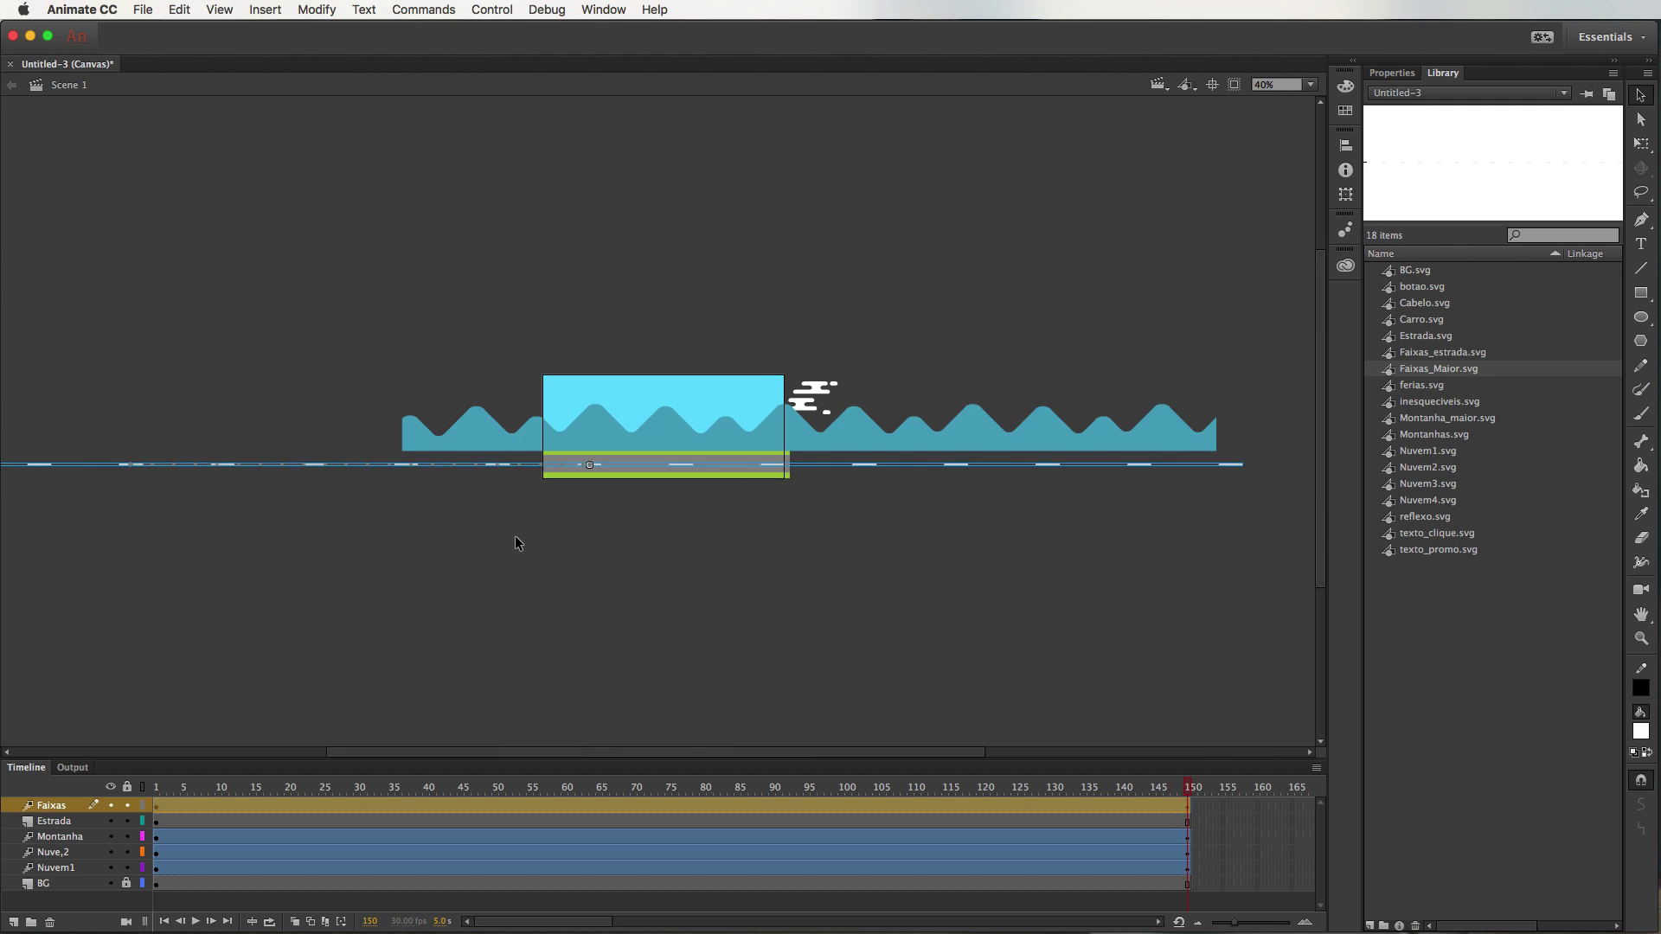
pyautogui.press('super+equal')
pyautogui.press('super+equal')
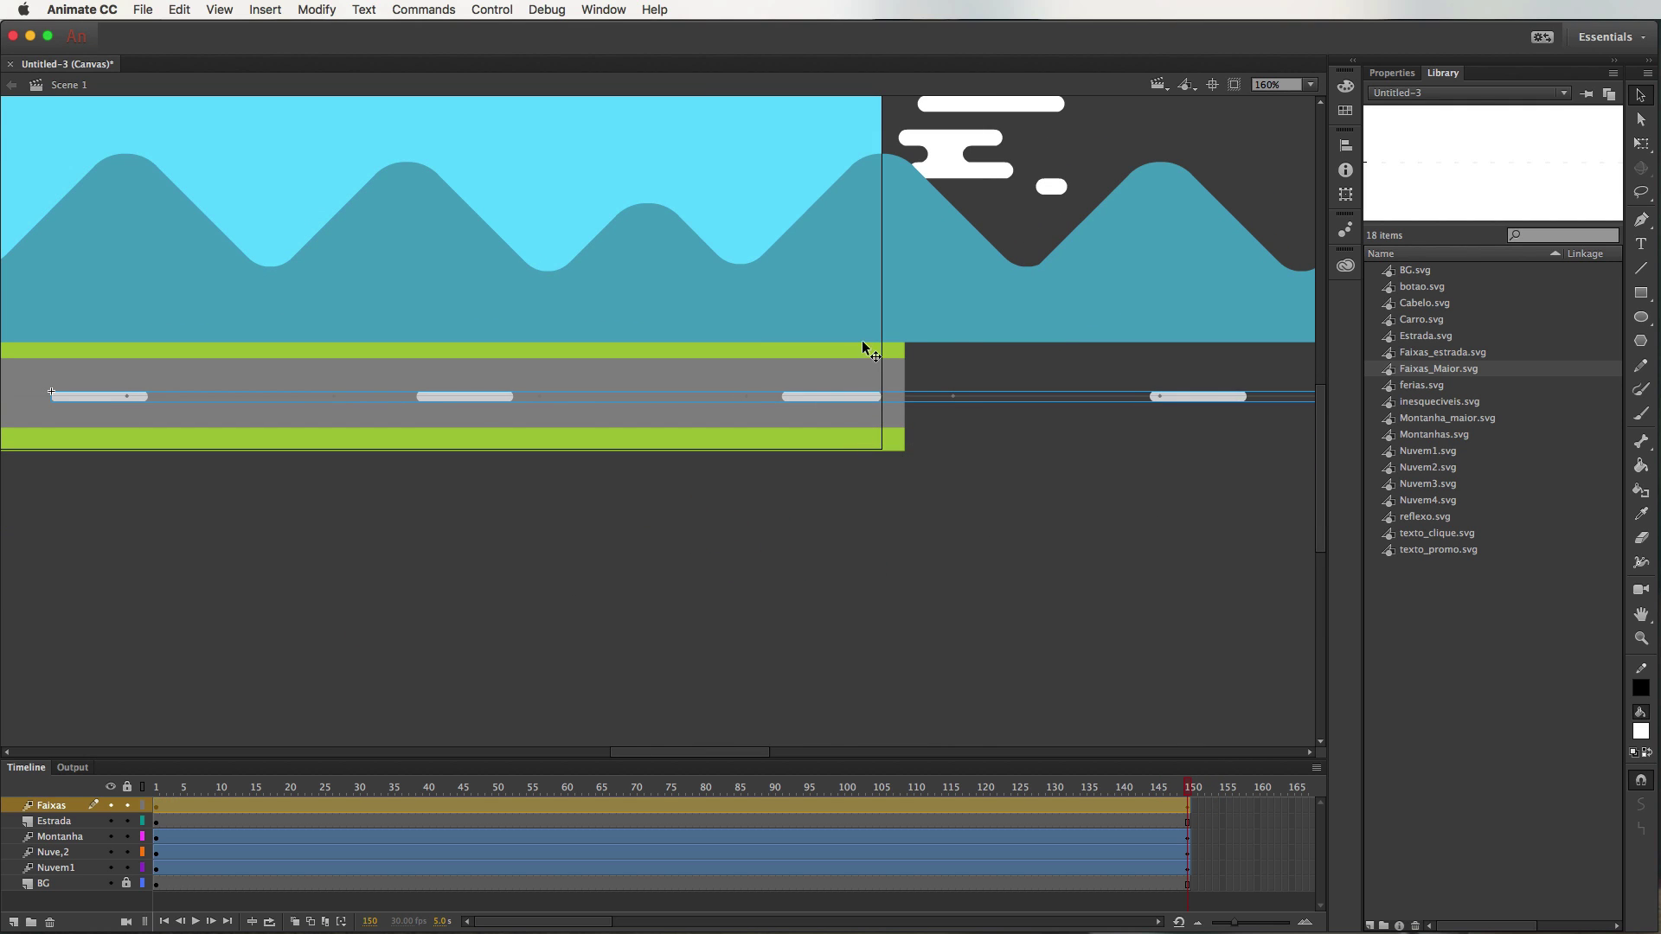
pyautogui.moveTo(675, 525); pyautogui.dragTo(907, 621)
pyautogui.click(931, 646)
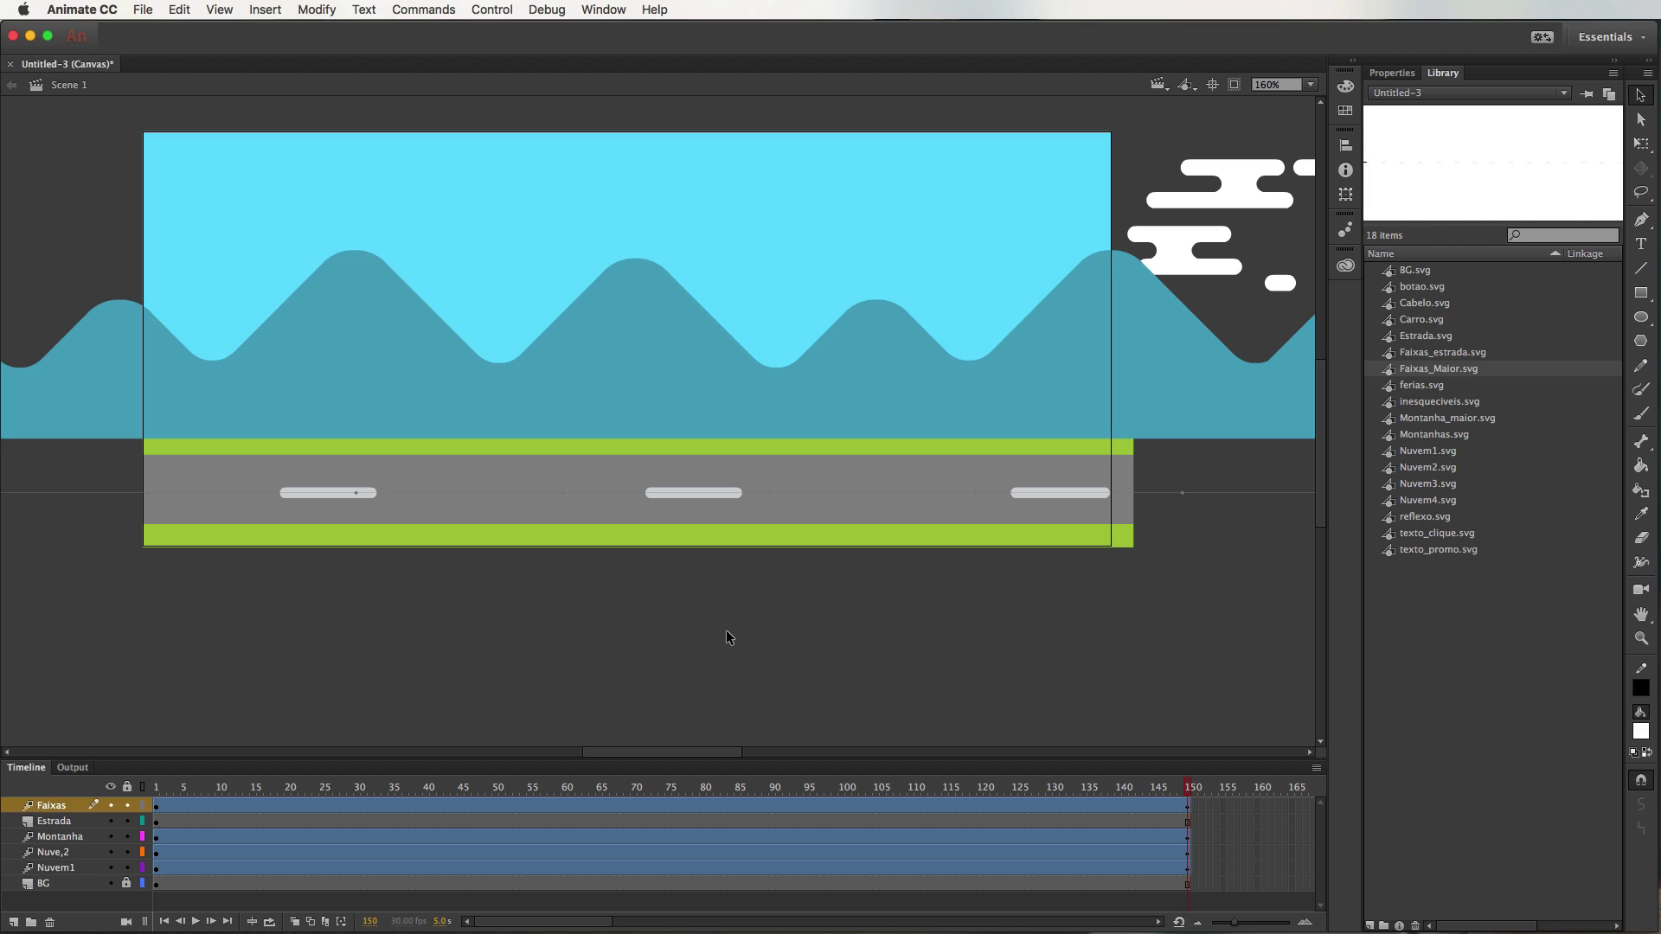
# - Test the movie in the browser to check the moving lane markings, and return to the Animate CC frames
pyautogui.press('super+Return')
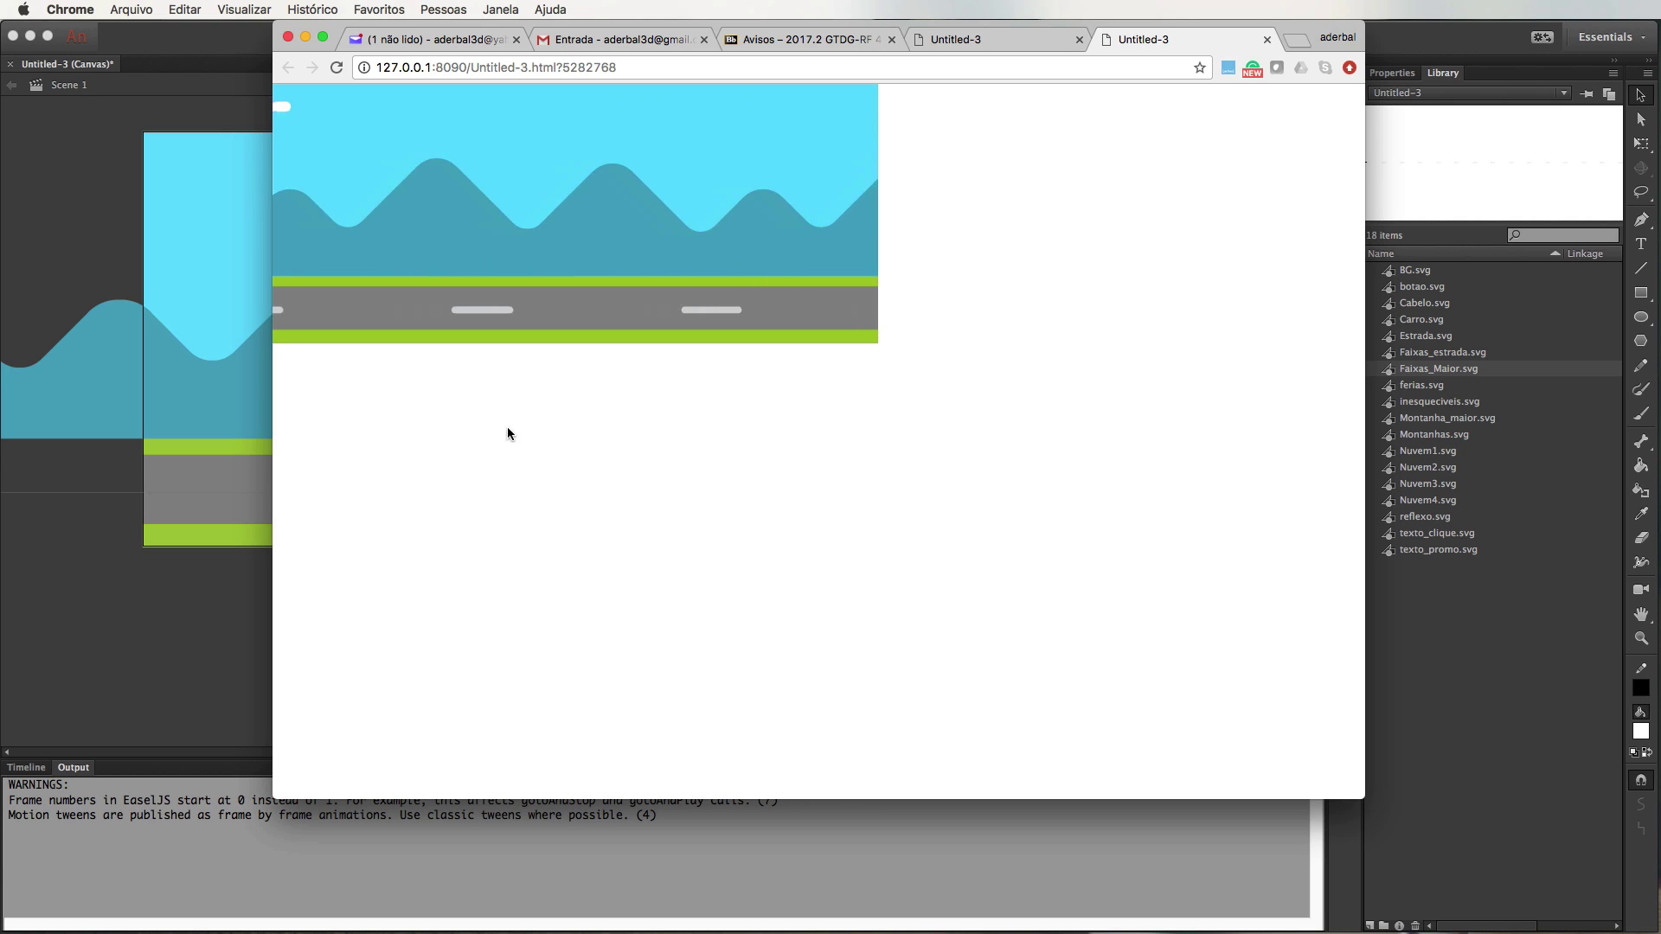
pyautogui.click(169, 627)
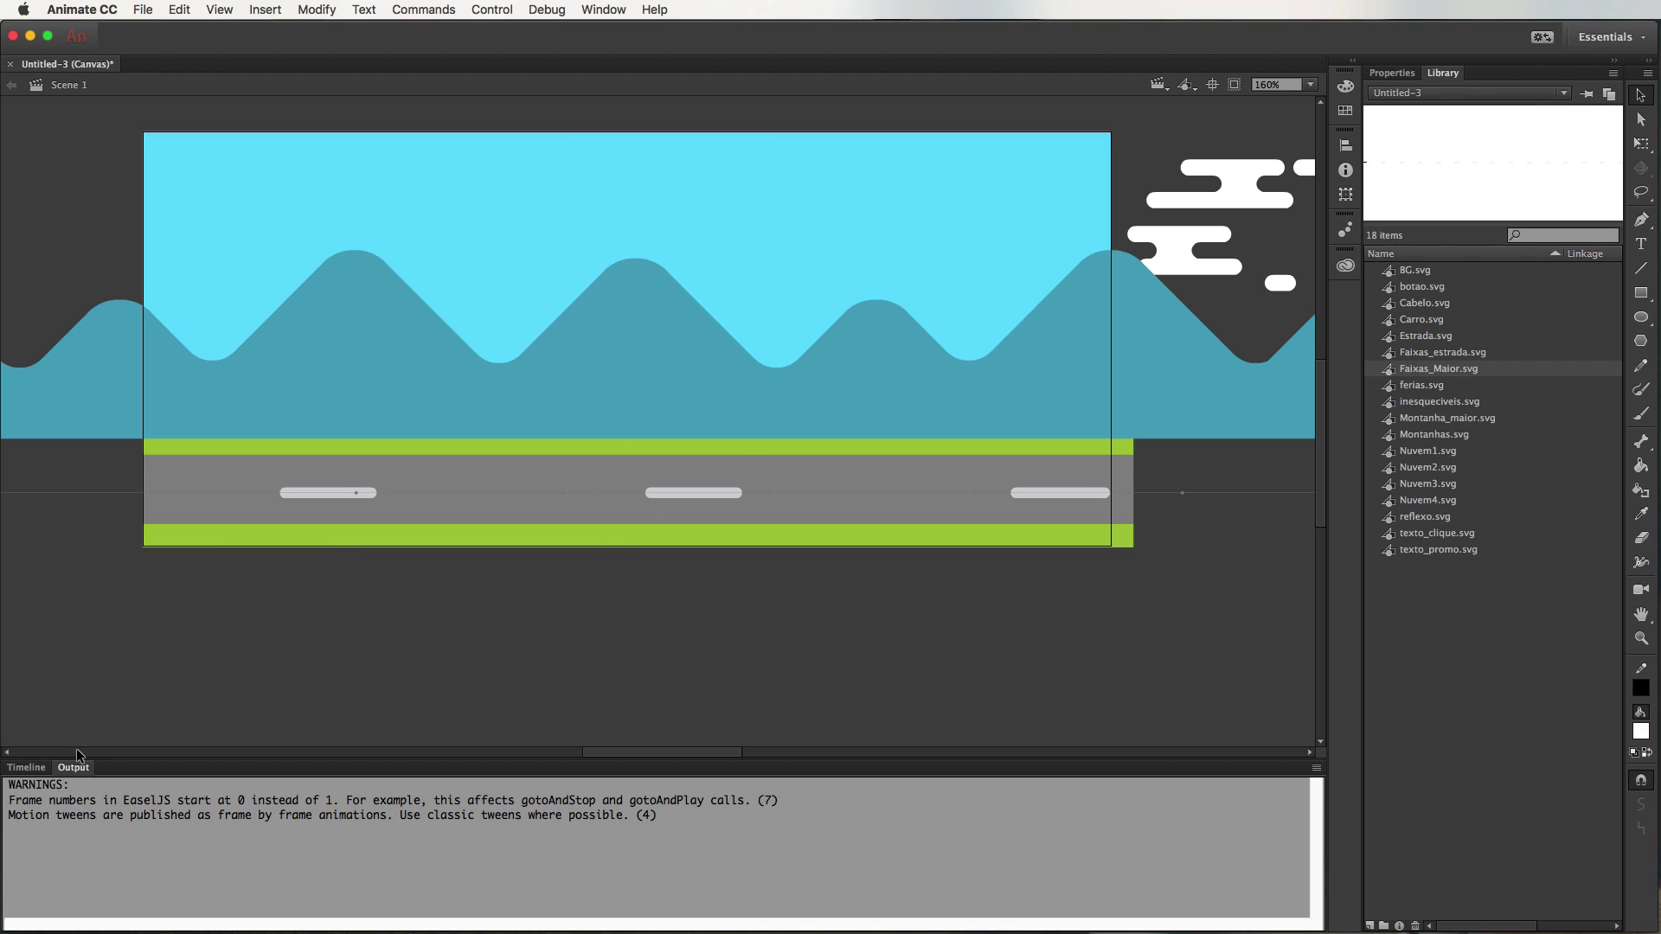
pyautogui.click(40, 771)
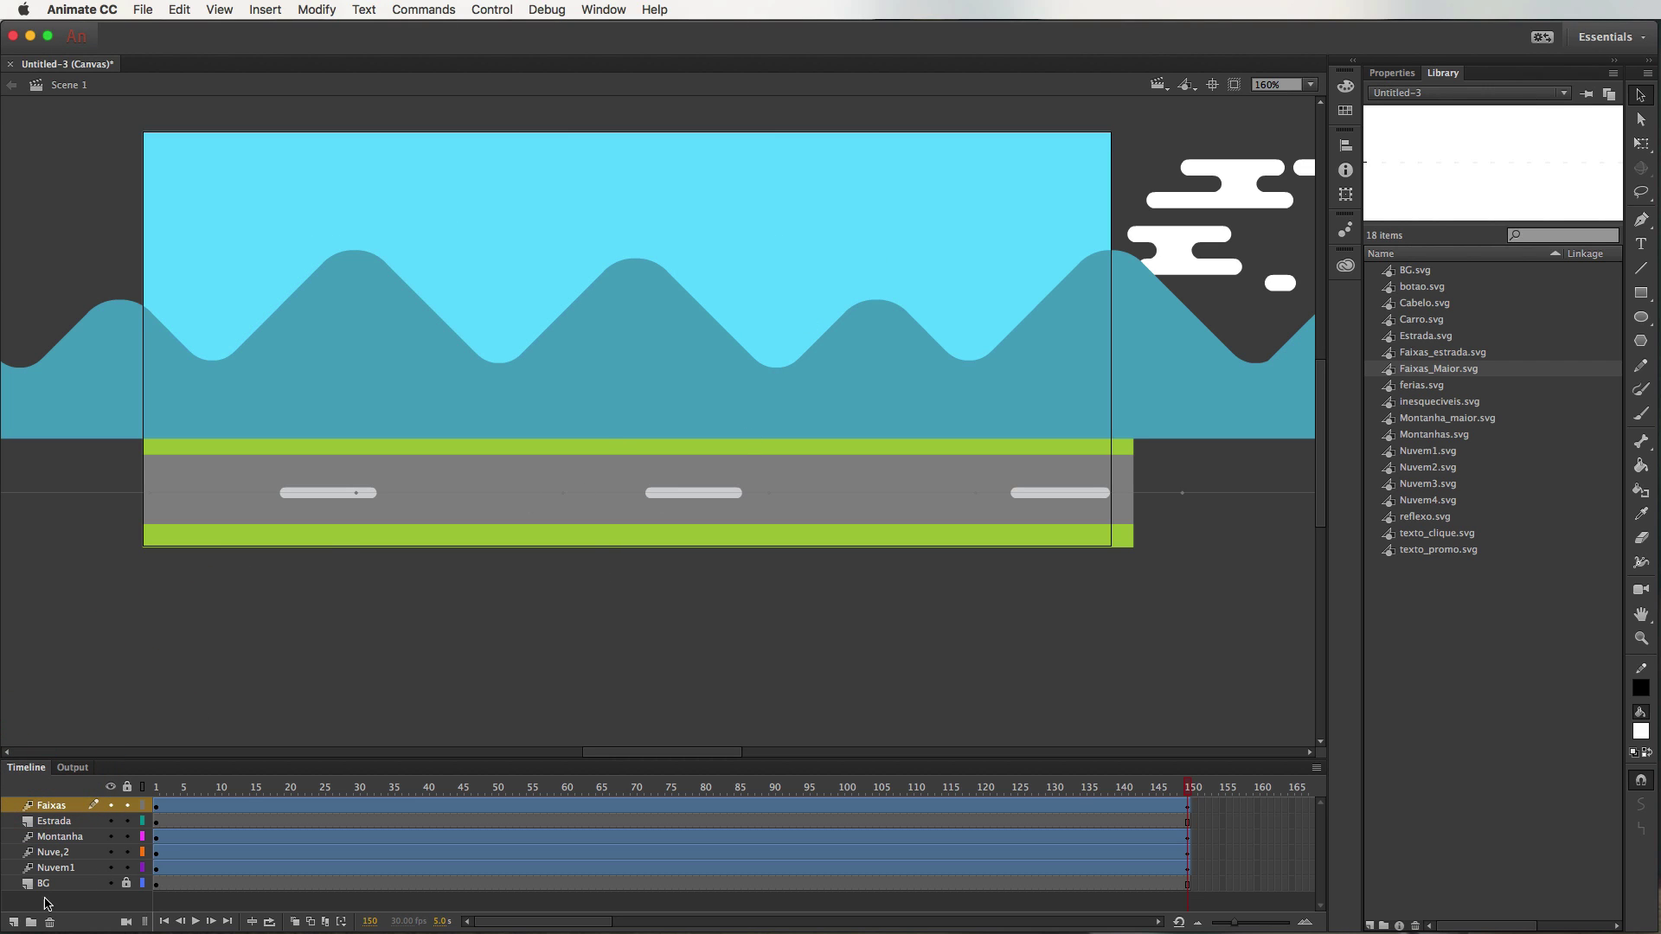
# - Add a layer named Carro above Faixas and place Carro.svg on the road in the stage's right half
pyautogui.click(14, 924)
pyautogui.doubleClick(57, 806)
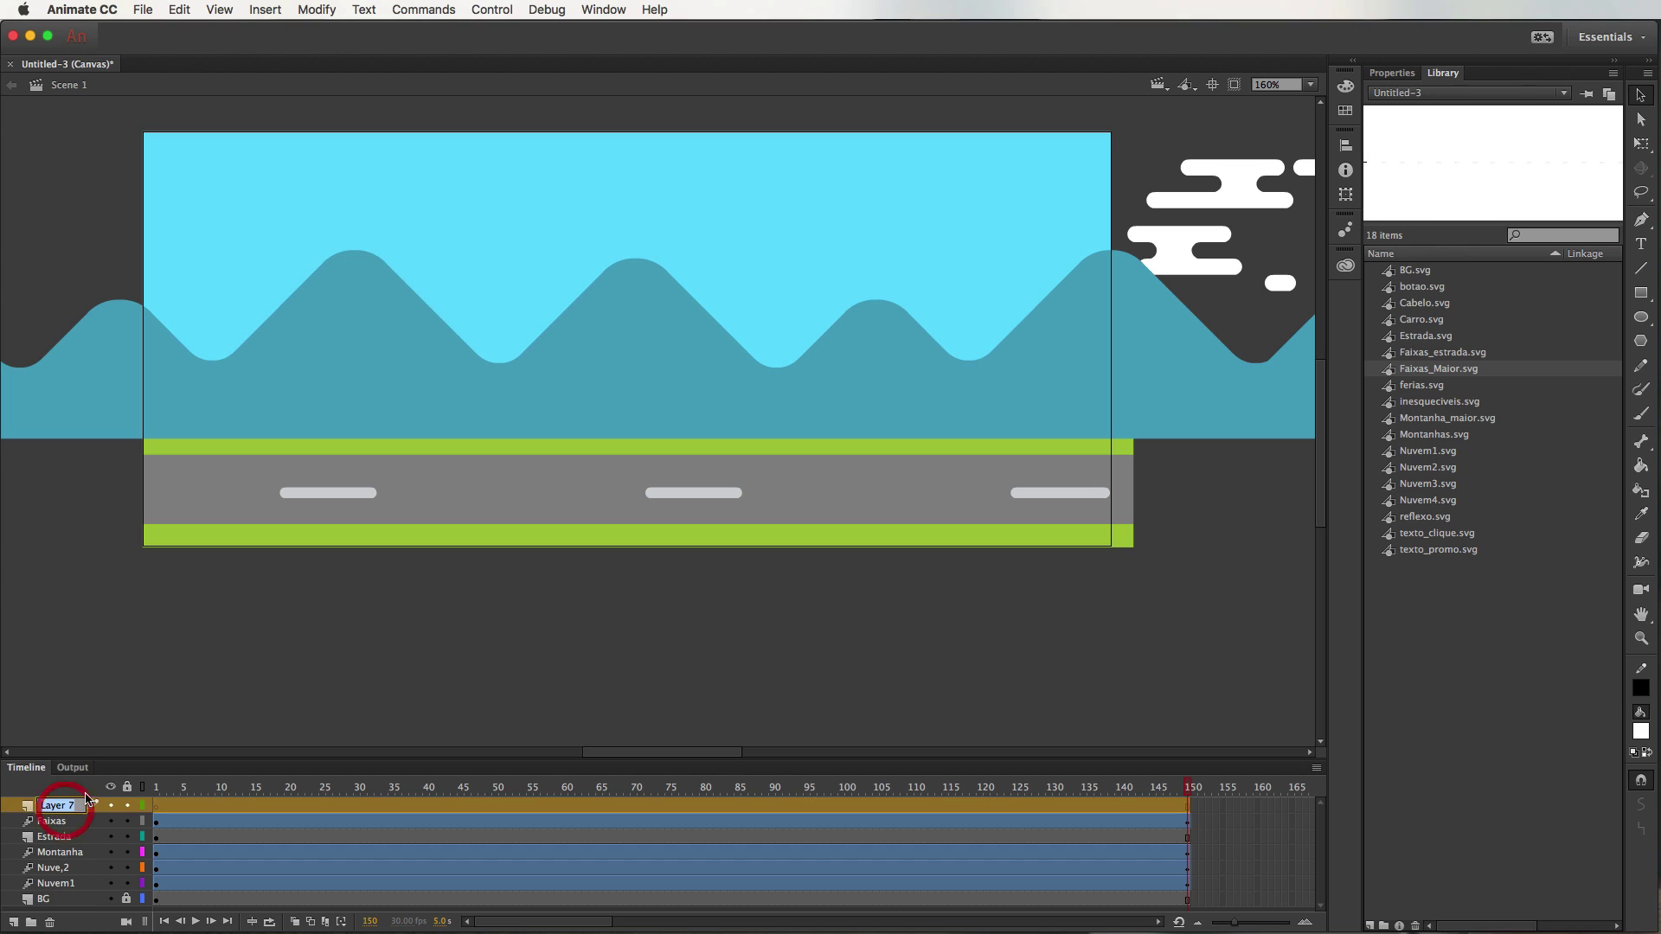
pyautogui.write('Carro')
pyautogui.press('Return')
pyautogui.click(1422, 320)
pyautogui.moveTo(1422, 319); pyautogui.dragTo(883, 346)
pyautogui.click(837, 635)
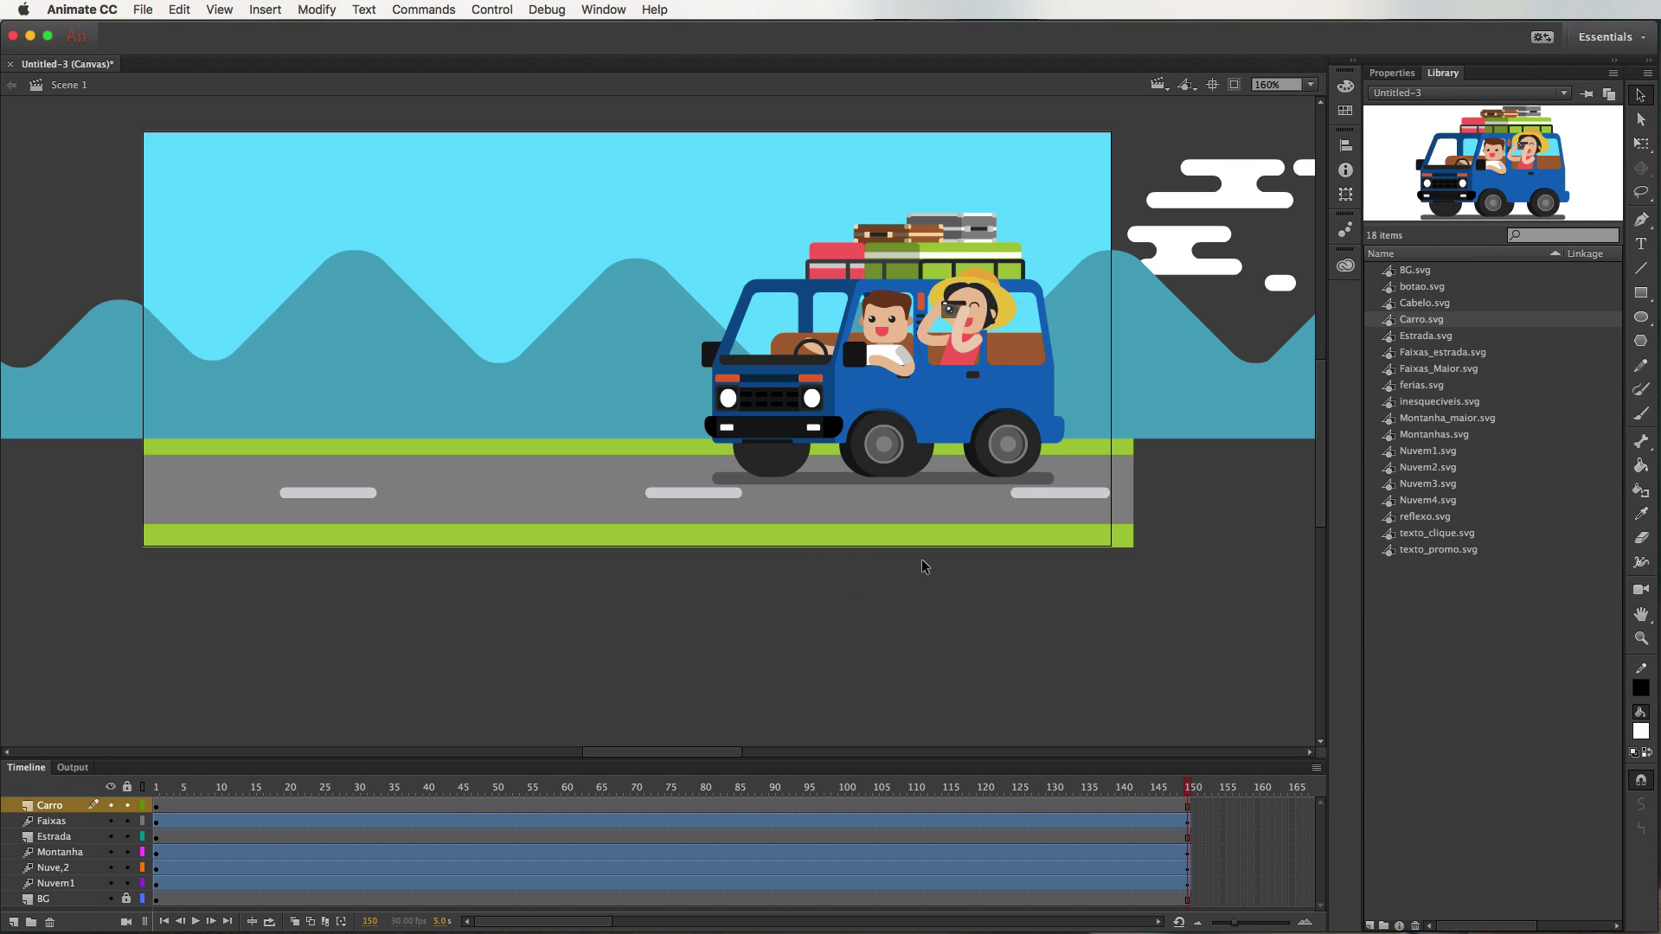
# - Test the movie in the browser to check the van against the moving scenery, and return to the Animate CC frames
pyautogui.press('super+Return')
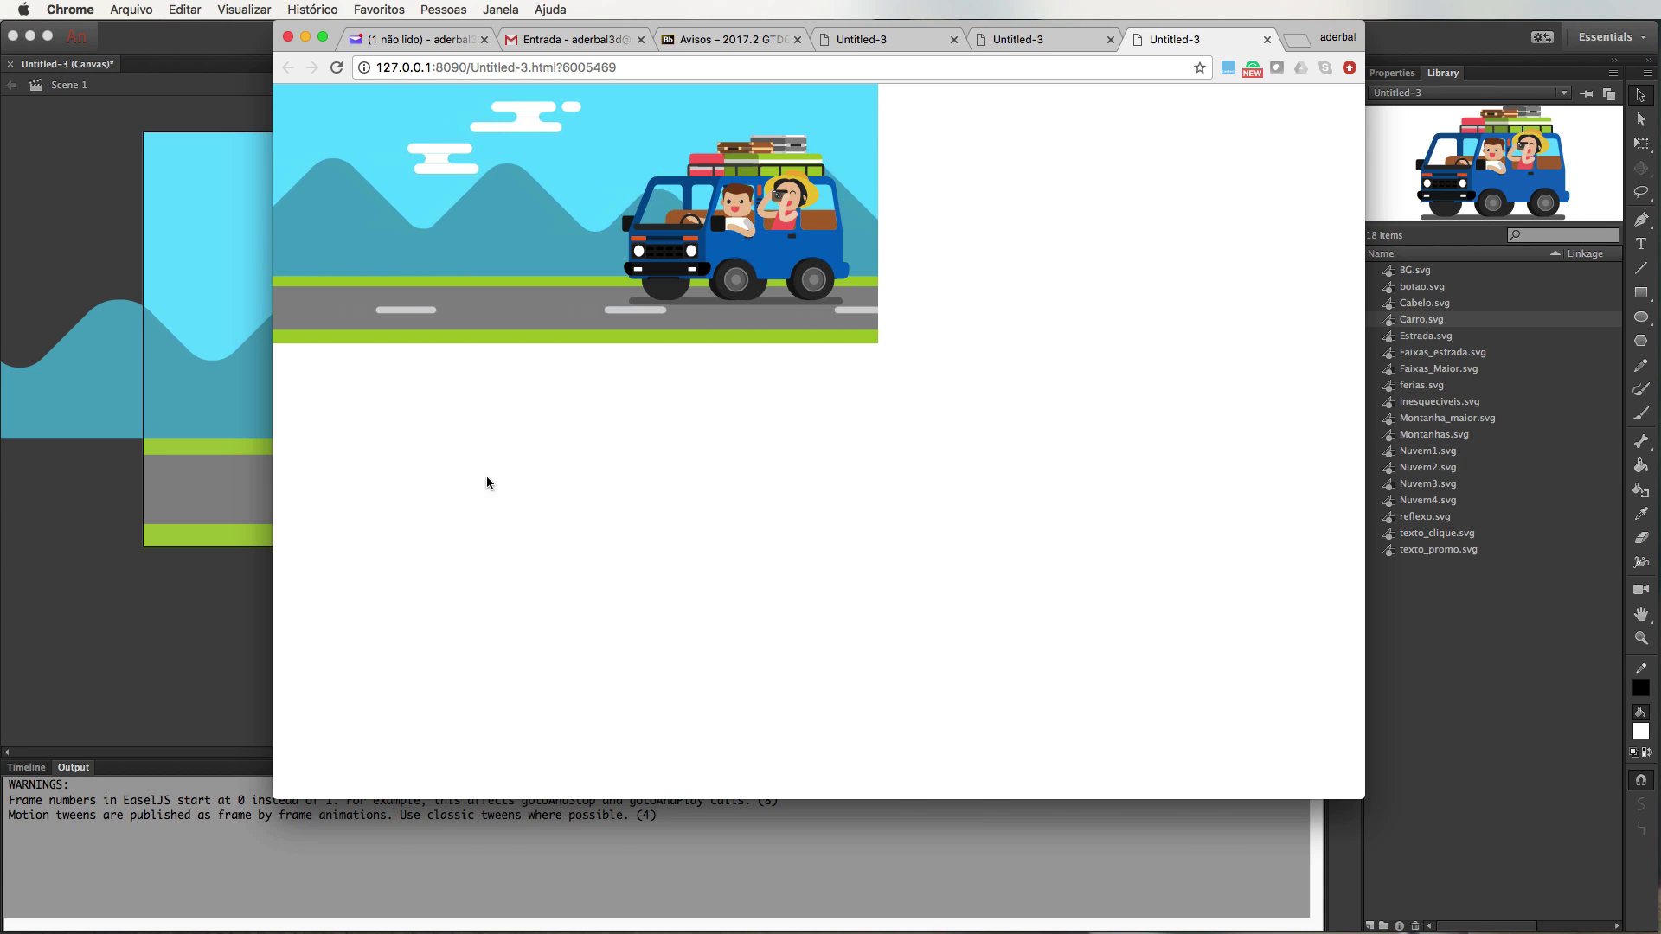
pyautogui.press('super+Tab')
pyautogui.click(26, 767)
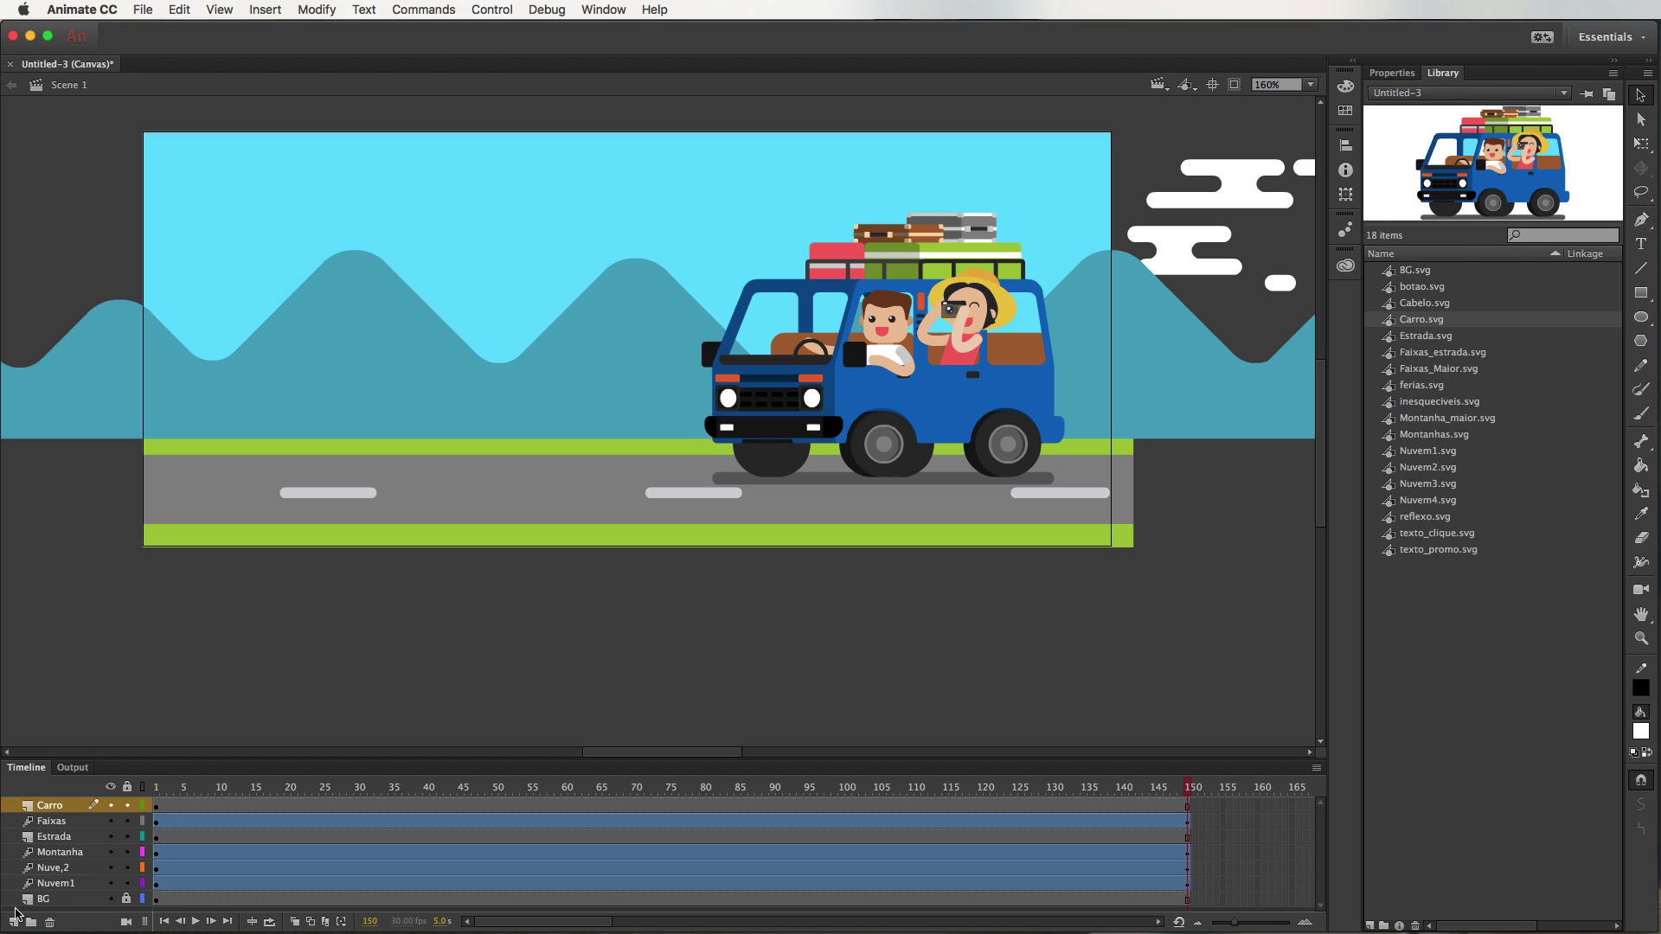
# - Add a new layer named Textos above the Carro layer
pyautogui.click(14, 924)
pyautogui.doubleClick(62, 806)
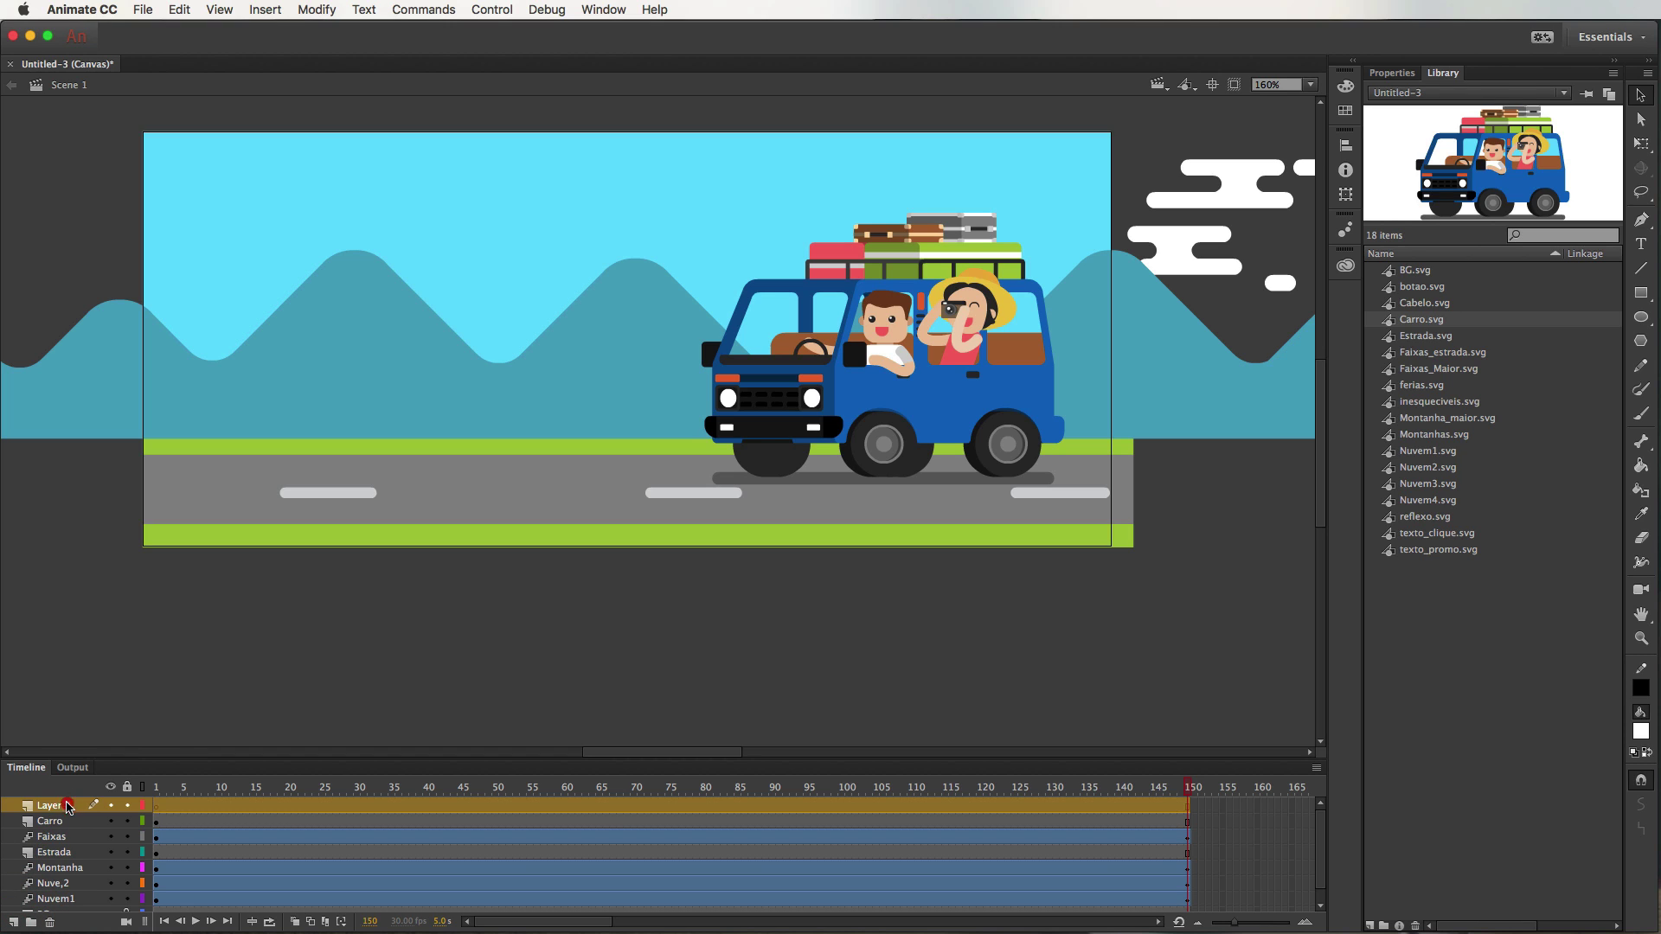
pyautogui.write('Textos')
pyautogui.press('Return')
# - Place texto_promo.svg, ferias.svg and inesqueciveis.svg on the Textos layer beside the van, stacked with FÉRIAS uppermost and the promo line lowest
pyautogui.moveTo(1412, 551); pyautogui.dragTo(502, 411)
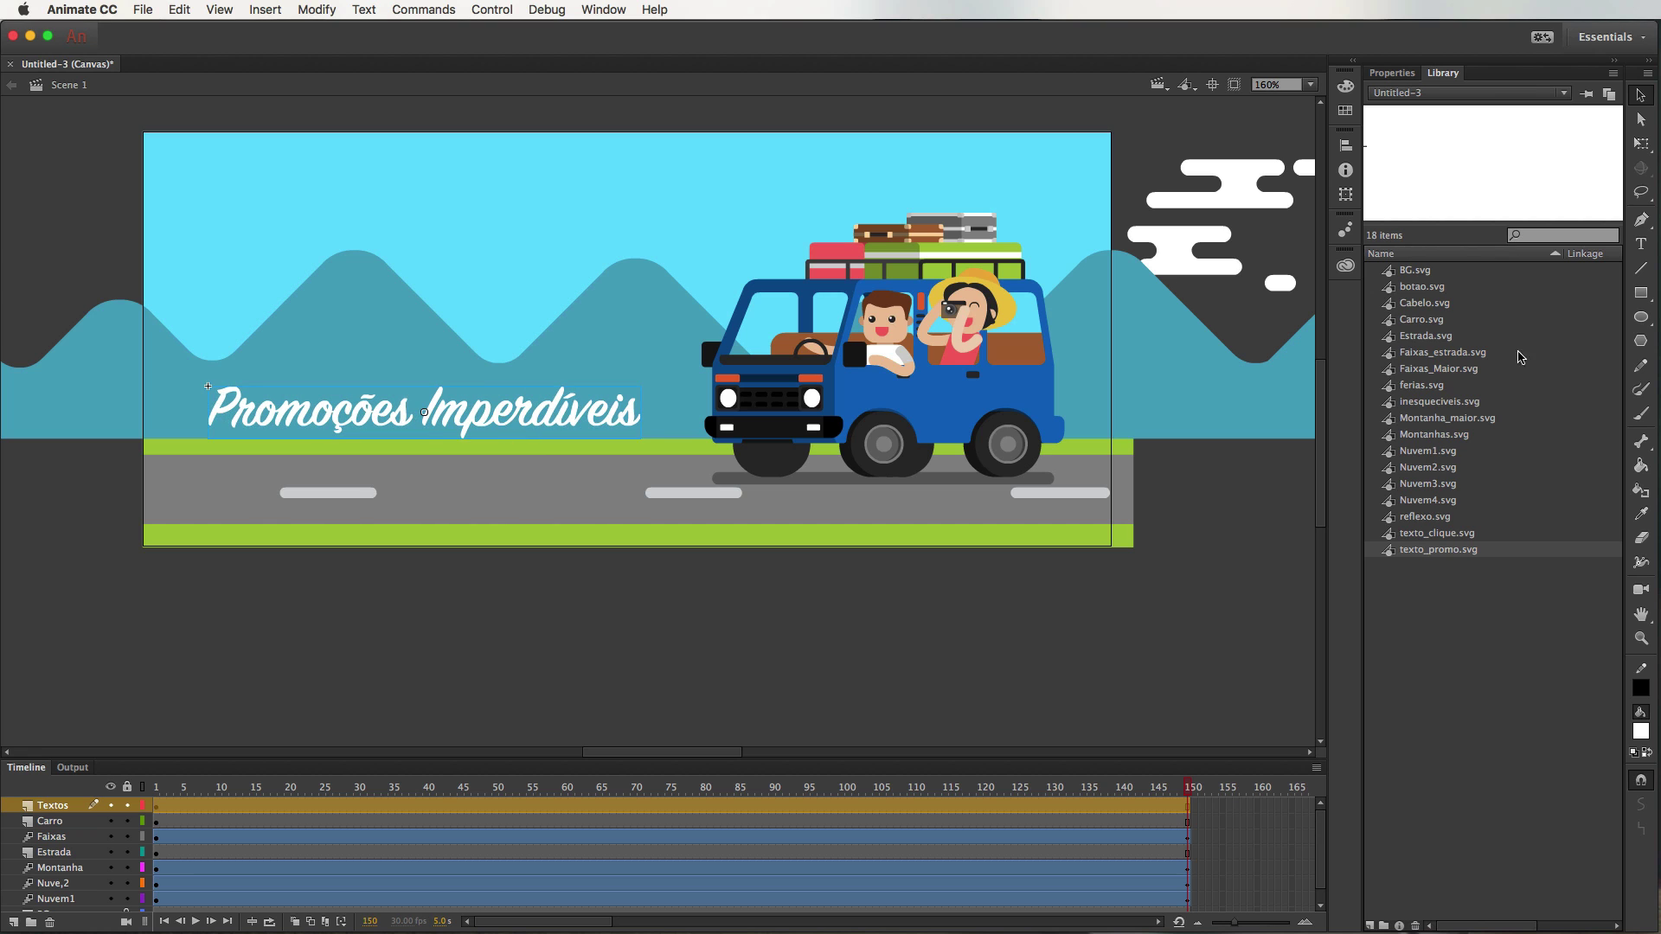
pyautogui.moveTo(1402, 388); pyautogui.dragTo(408, 216)
pyautogui.moveTo(396, 204); pyautogui.dragTo(395, 231)
pyautogui.moveTo(1406, 402); pyautogui.dragTo(412, 324)
# - Move INESQUECÍVEIS slightly right and down to just above the promo line, and shift FÉRIAS left and down closer to it
pyautogui.keyDown('shift'); pyautogui.click(342, 281); pyautogui.keyUp('shift')
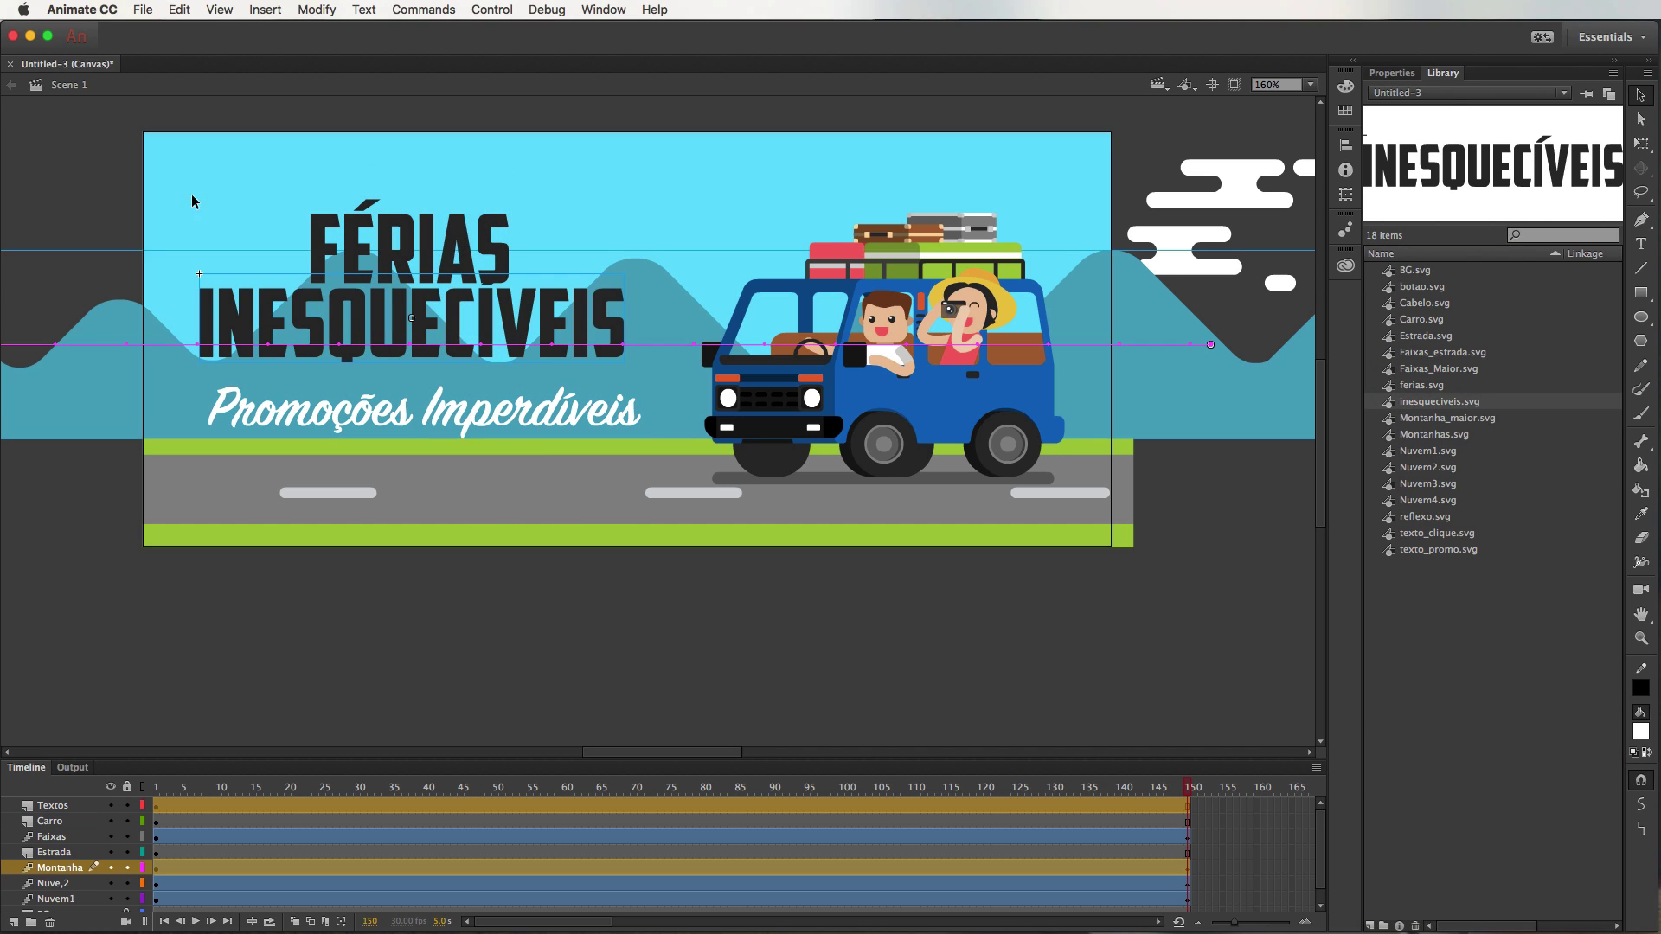
pyautogui.click(110, 202)
pyautogui.moveTo(265, 300); pyautogui.dragTo(282, 316)
pyautogui.doubleClick(350, 264)
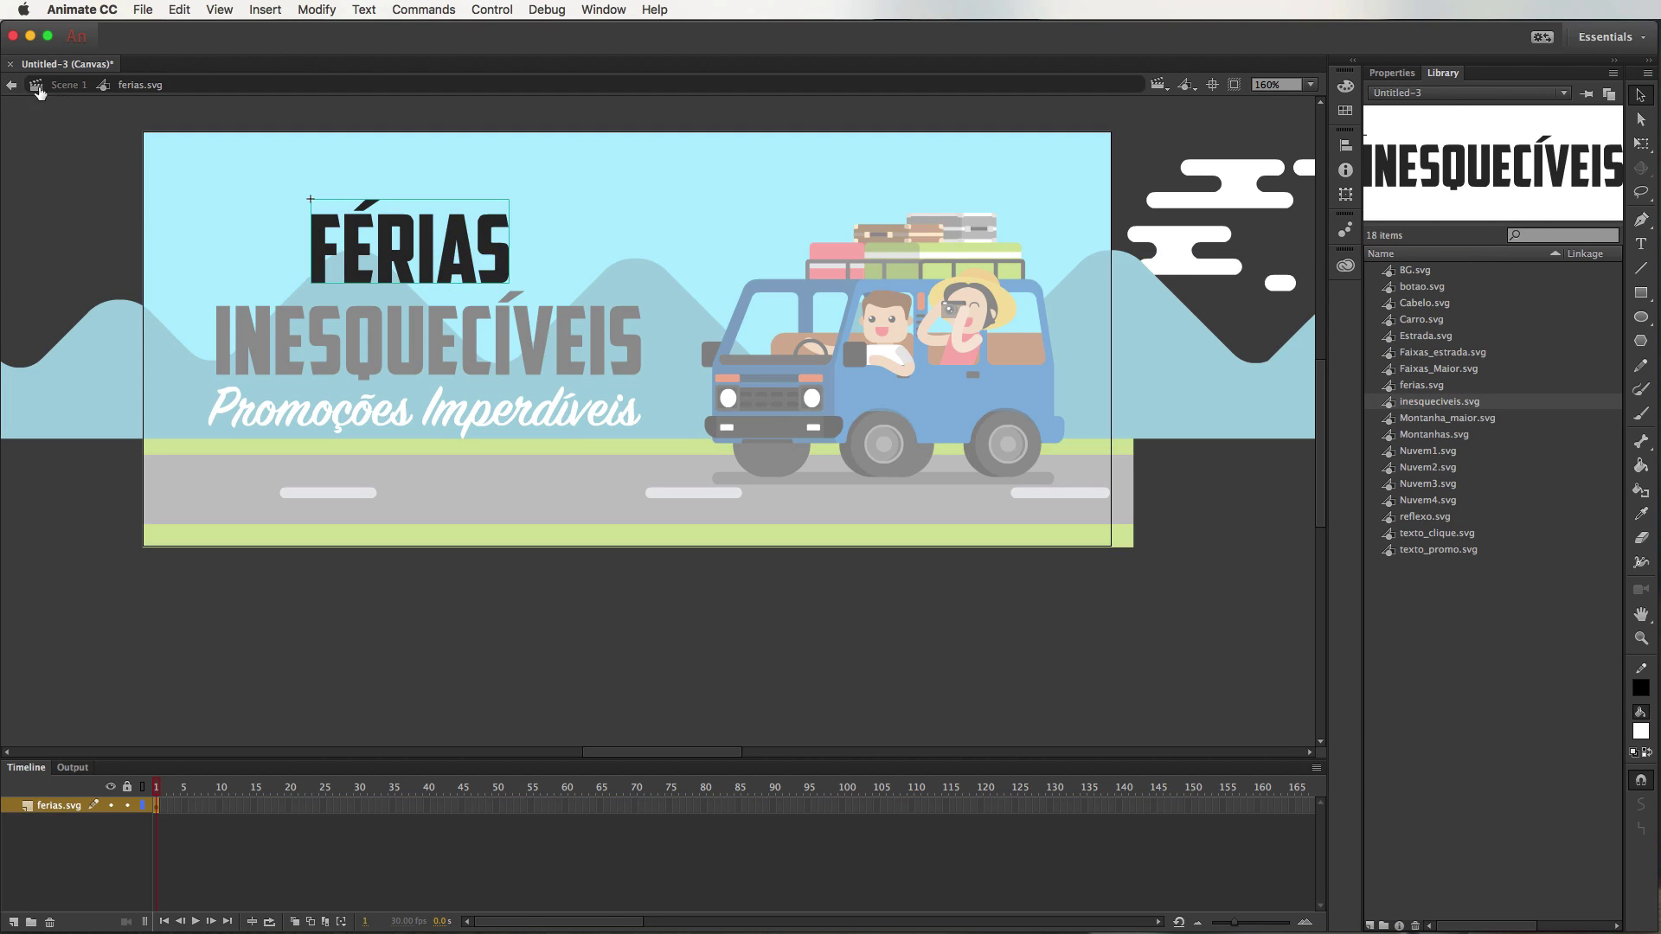
pyautogui.click(39, 86)
pyautogui.moveTo(467, 267); pyautogui.dragTo(436, 283)
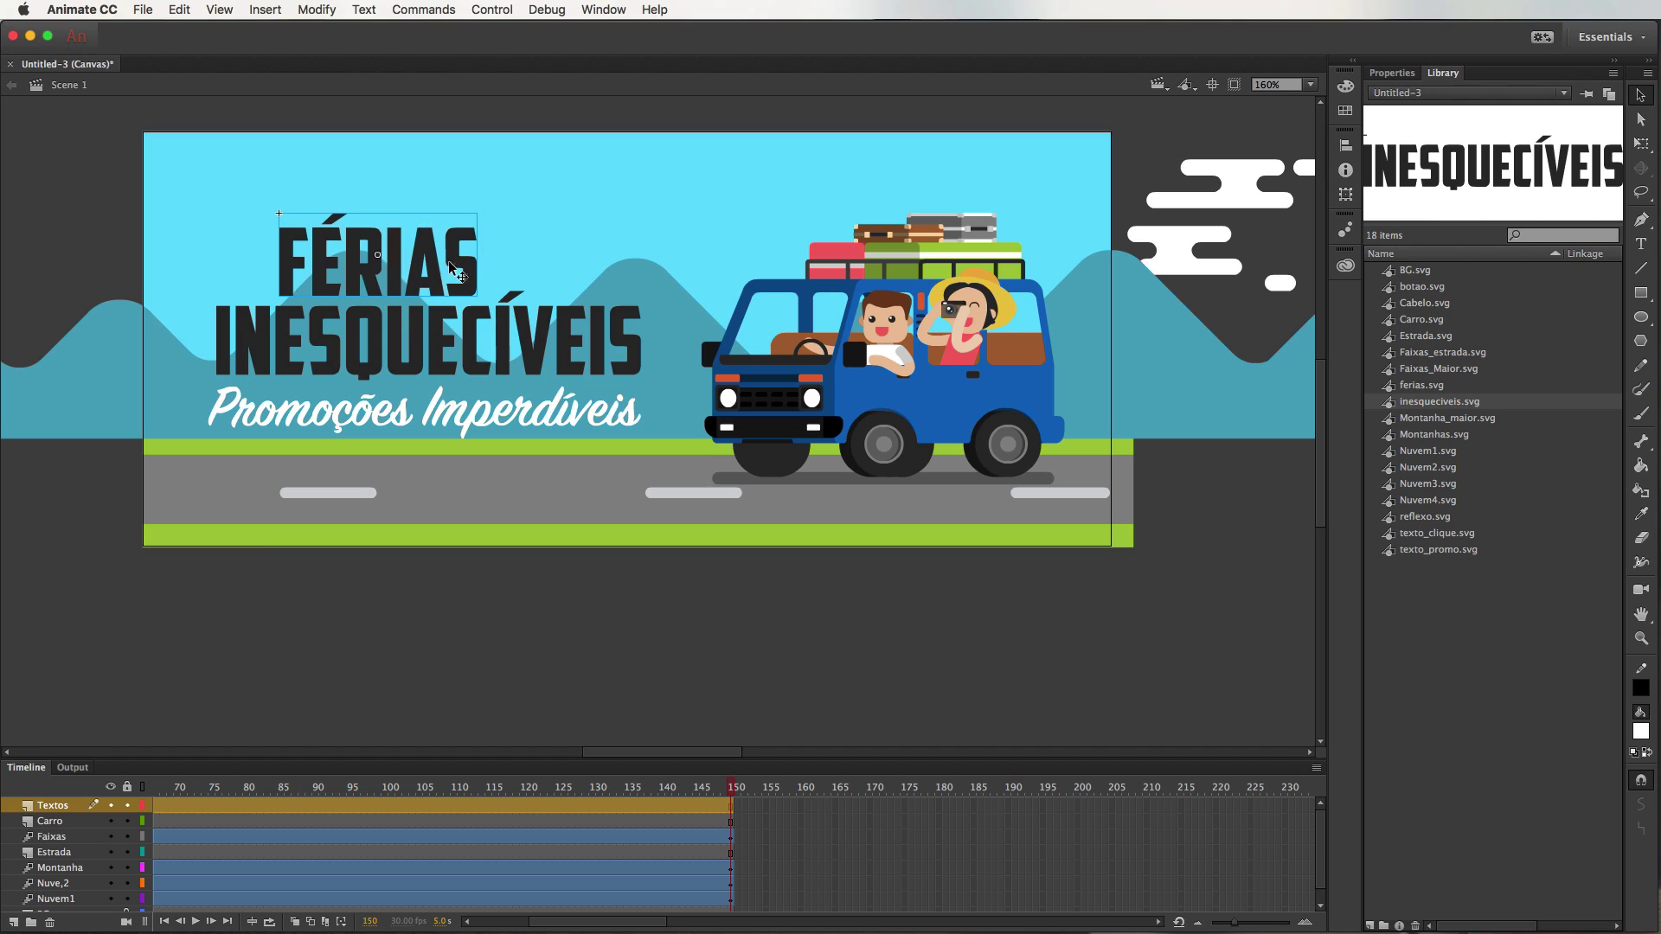
pyautogui.click(108, 205)
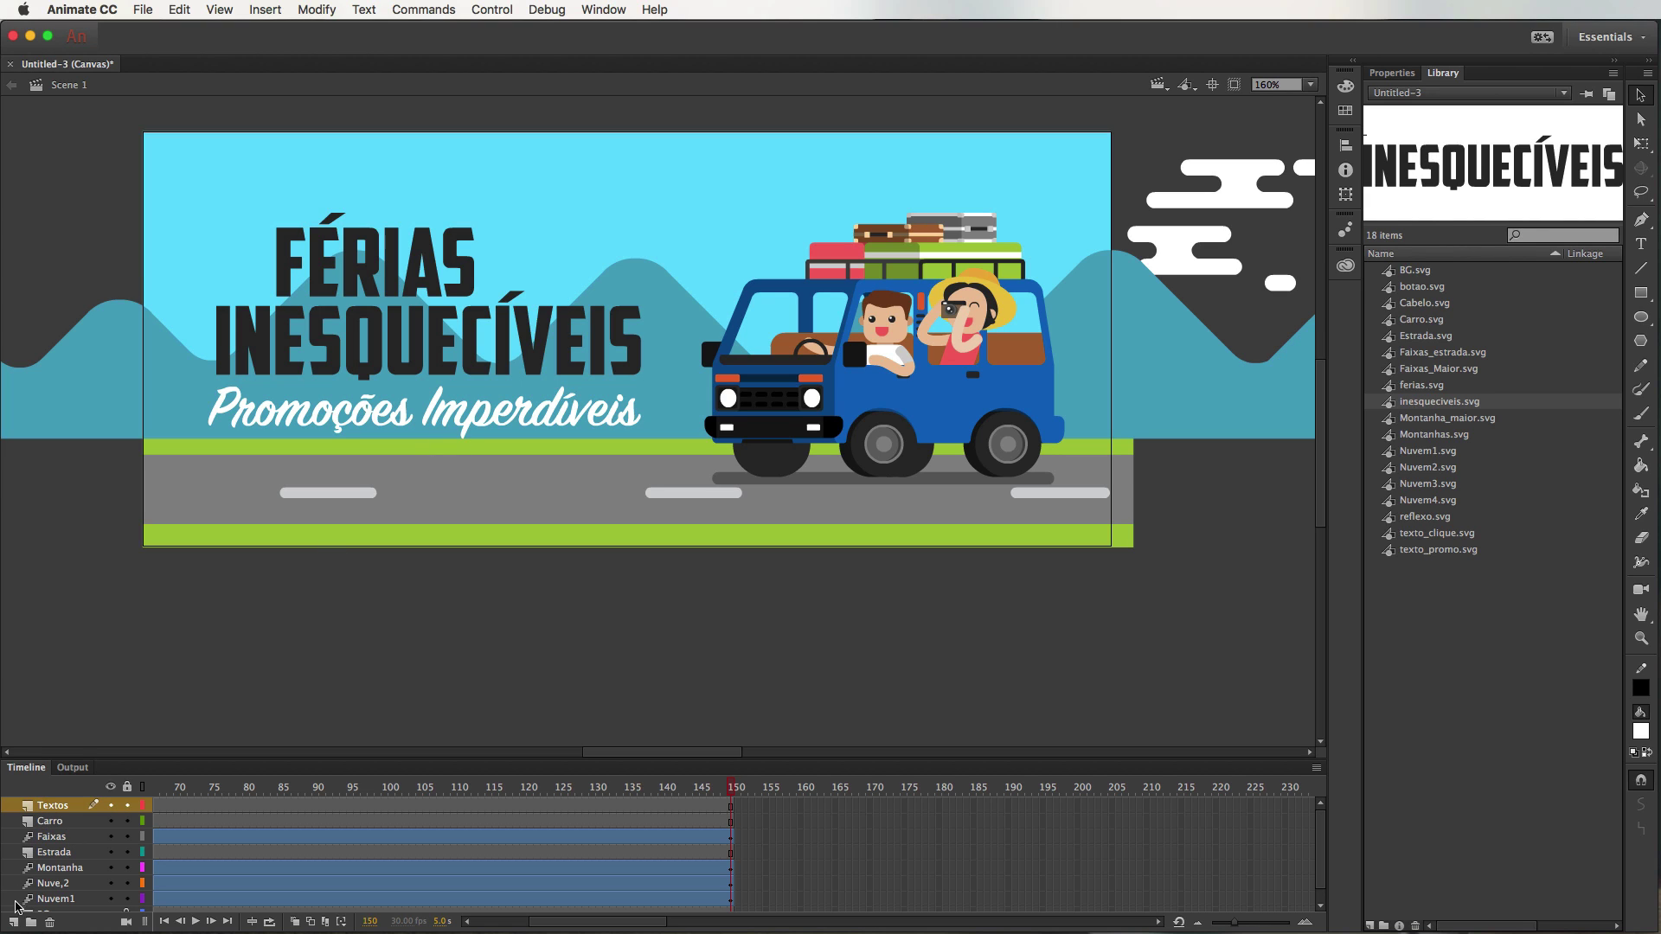
# - Add a new layer named Botao above the Textos layer
pyautogui.click(14, 922)
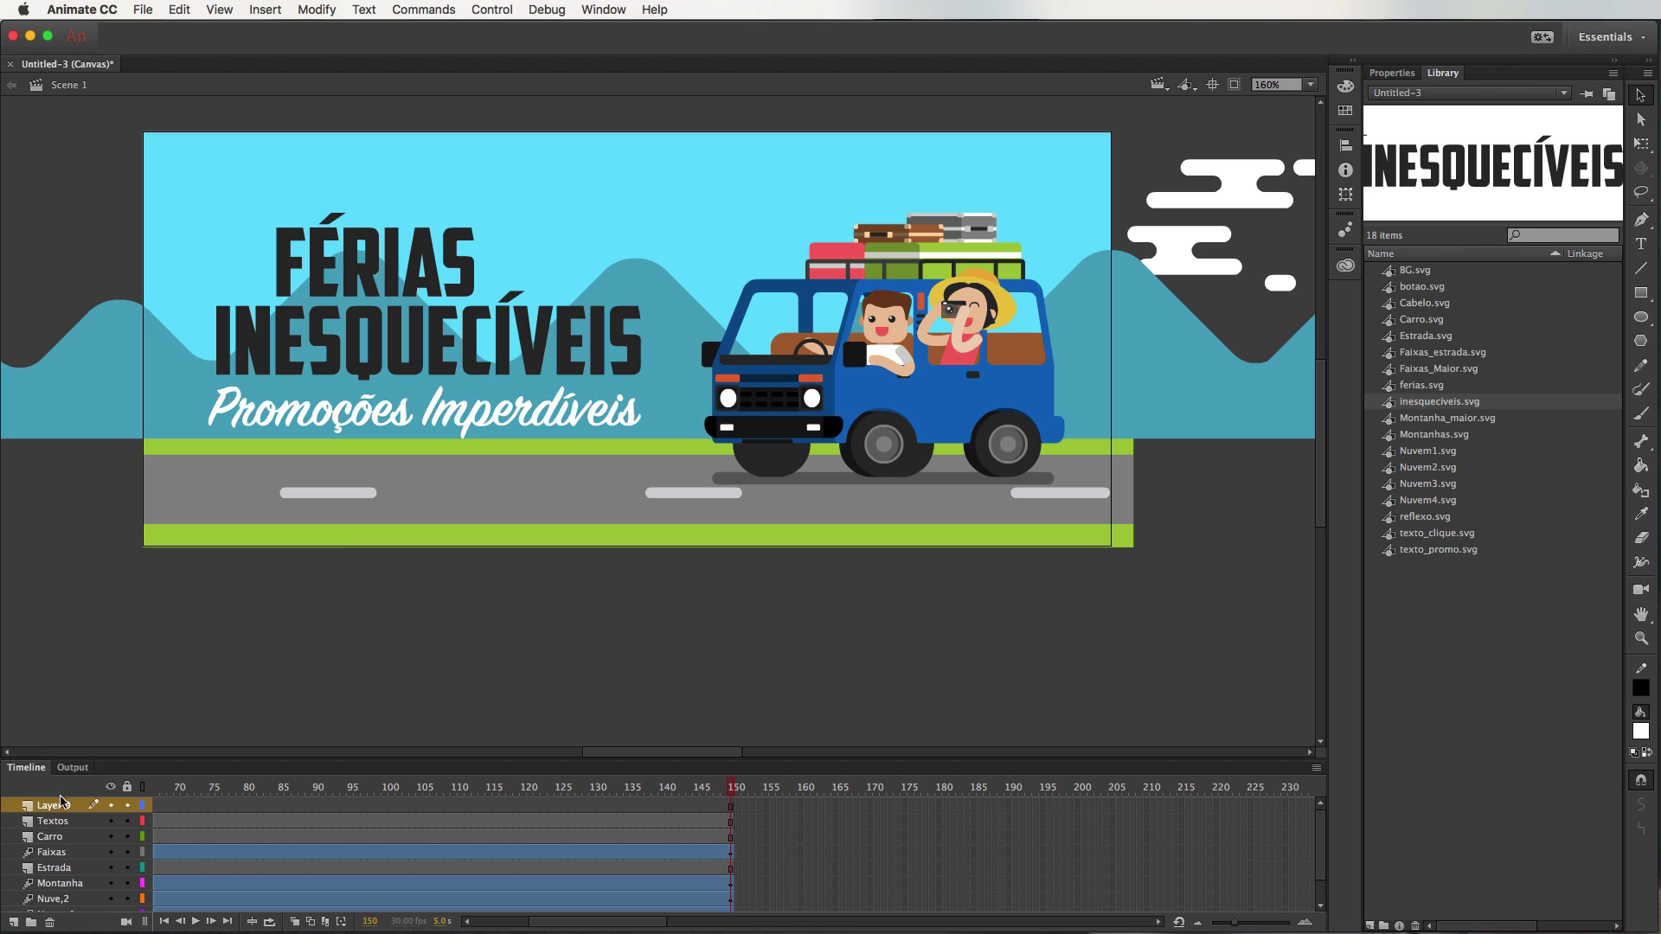
pyautogui.doubleClick(61, 804)
pyautogui.write('Bot')
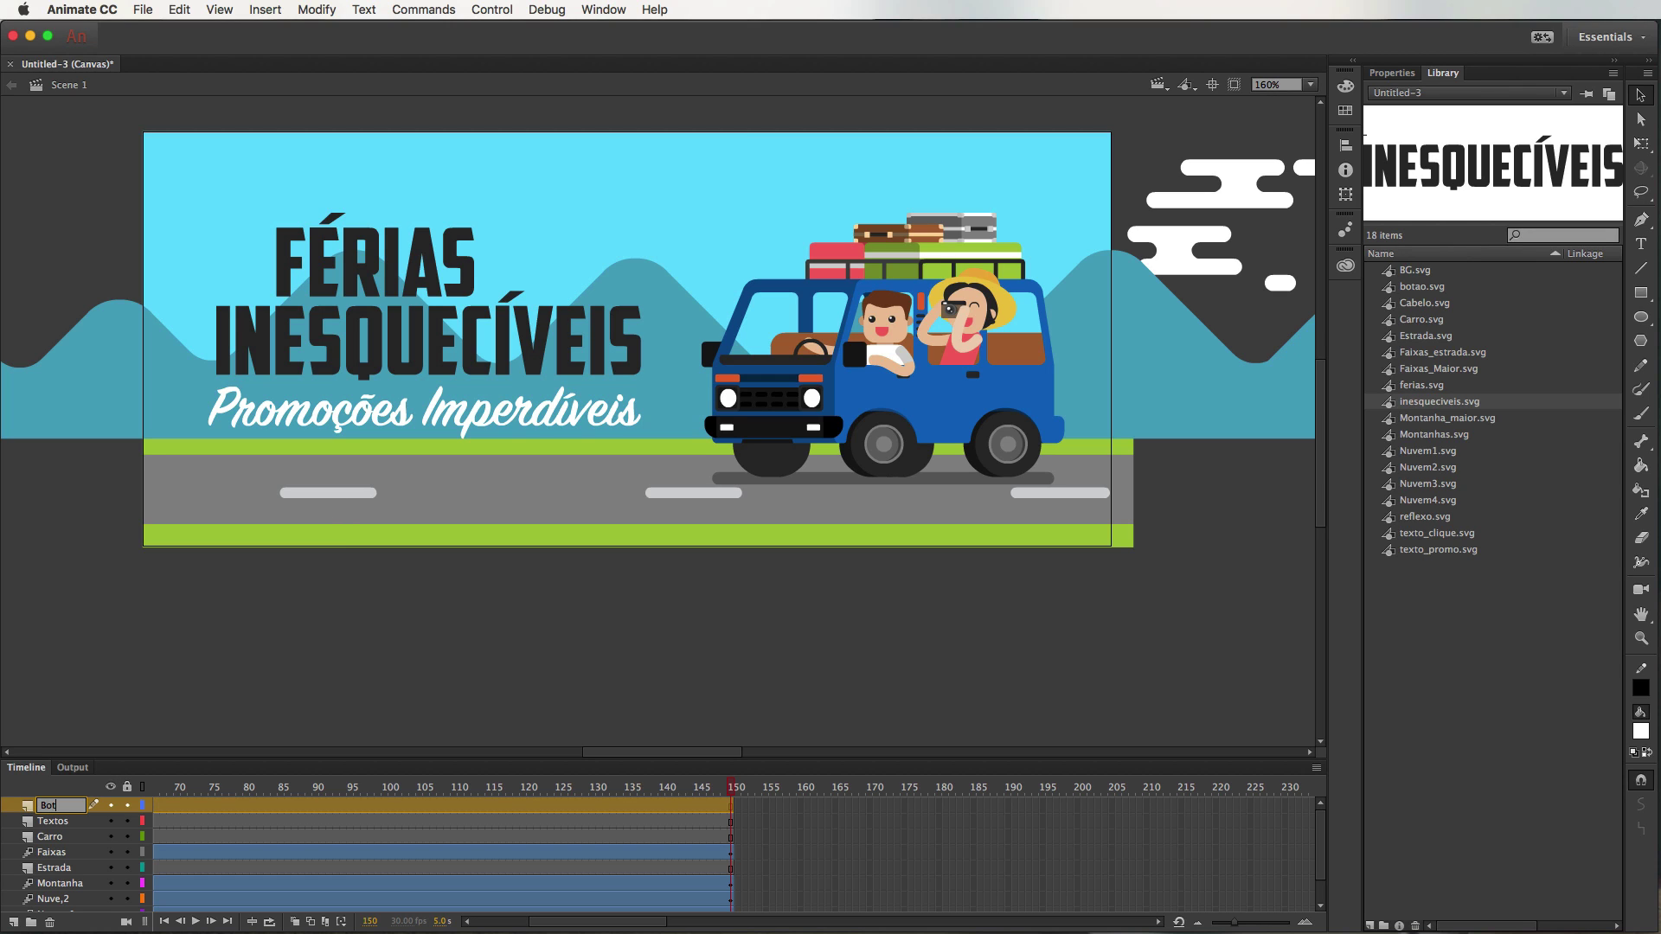
pyautogui.write('ao')
pyautogui.press('Return')
# - Place botao.svg on the Botao layer just below the promo line, and centre texto_clique.svg on top of it
pyautogui.click(1422, 287)
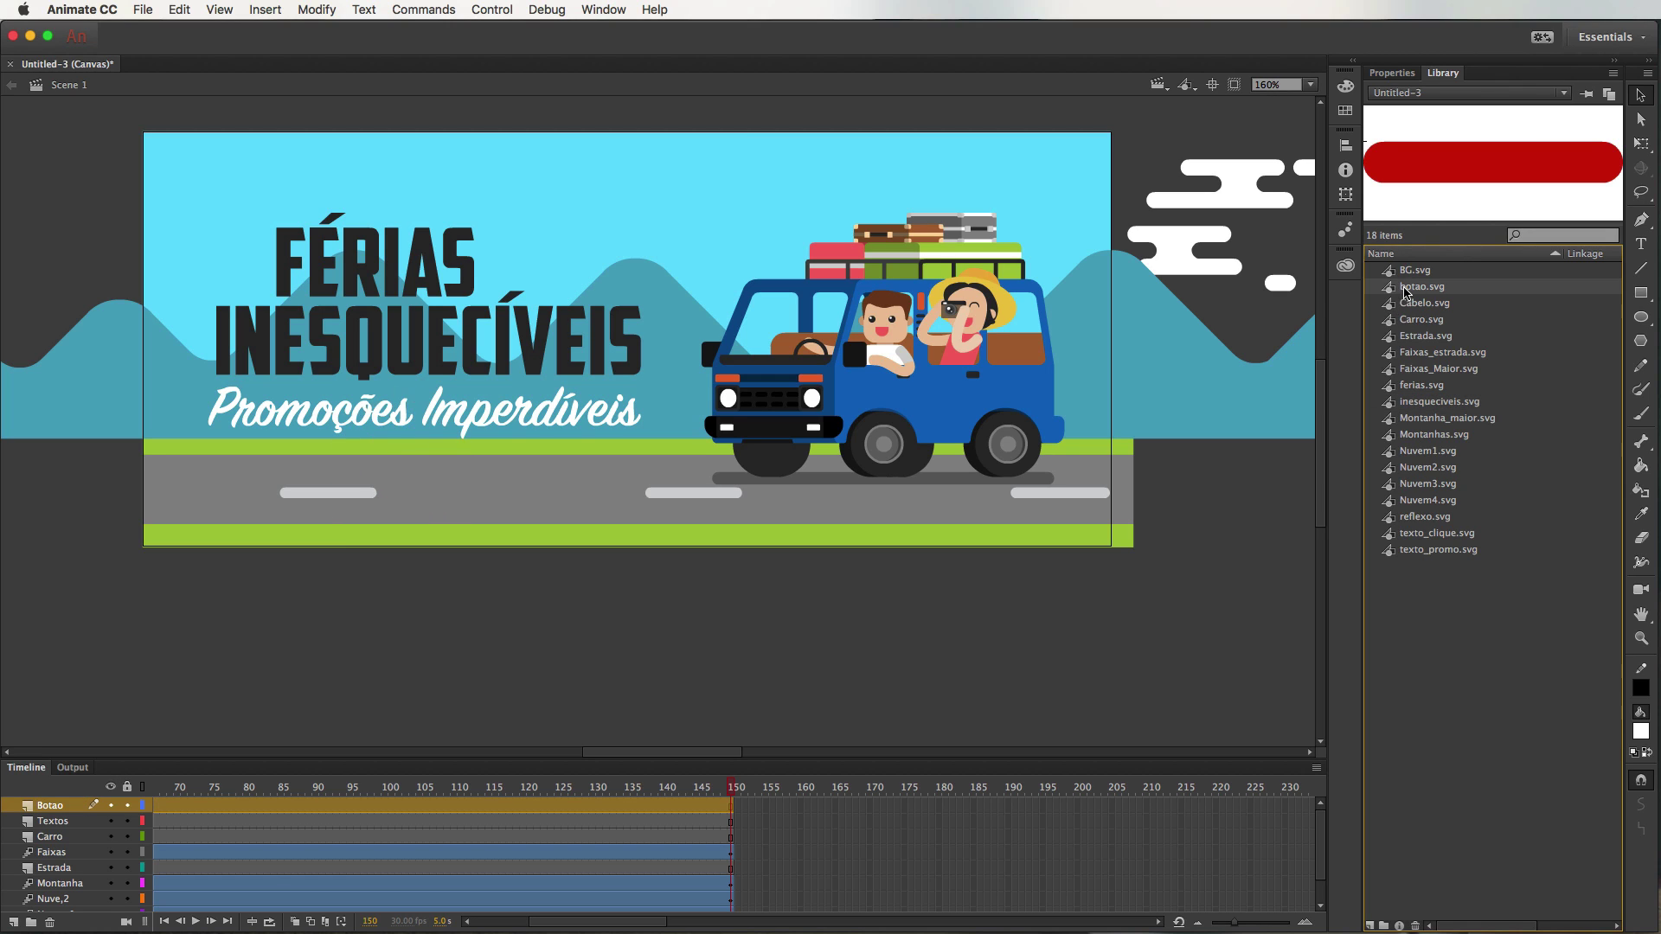
pyautogui.moveTo(1407, 294); pyautogui.dragTo(402, 463)
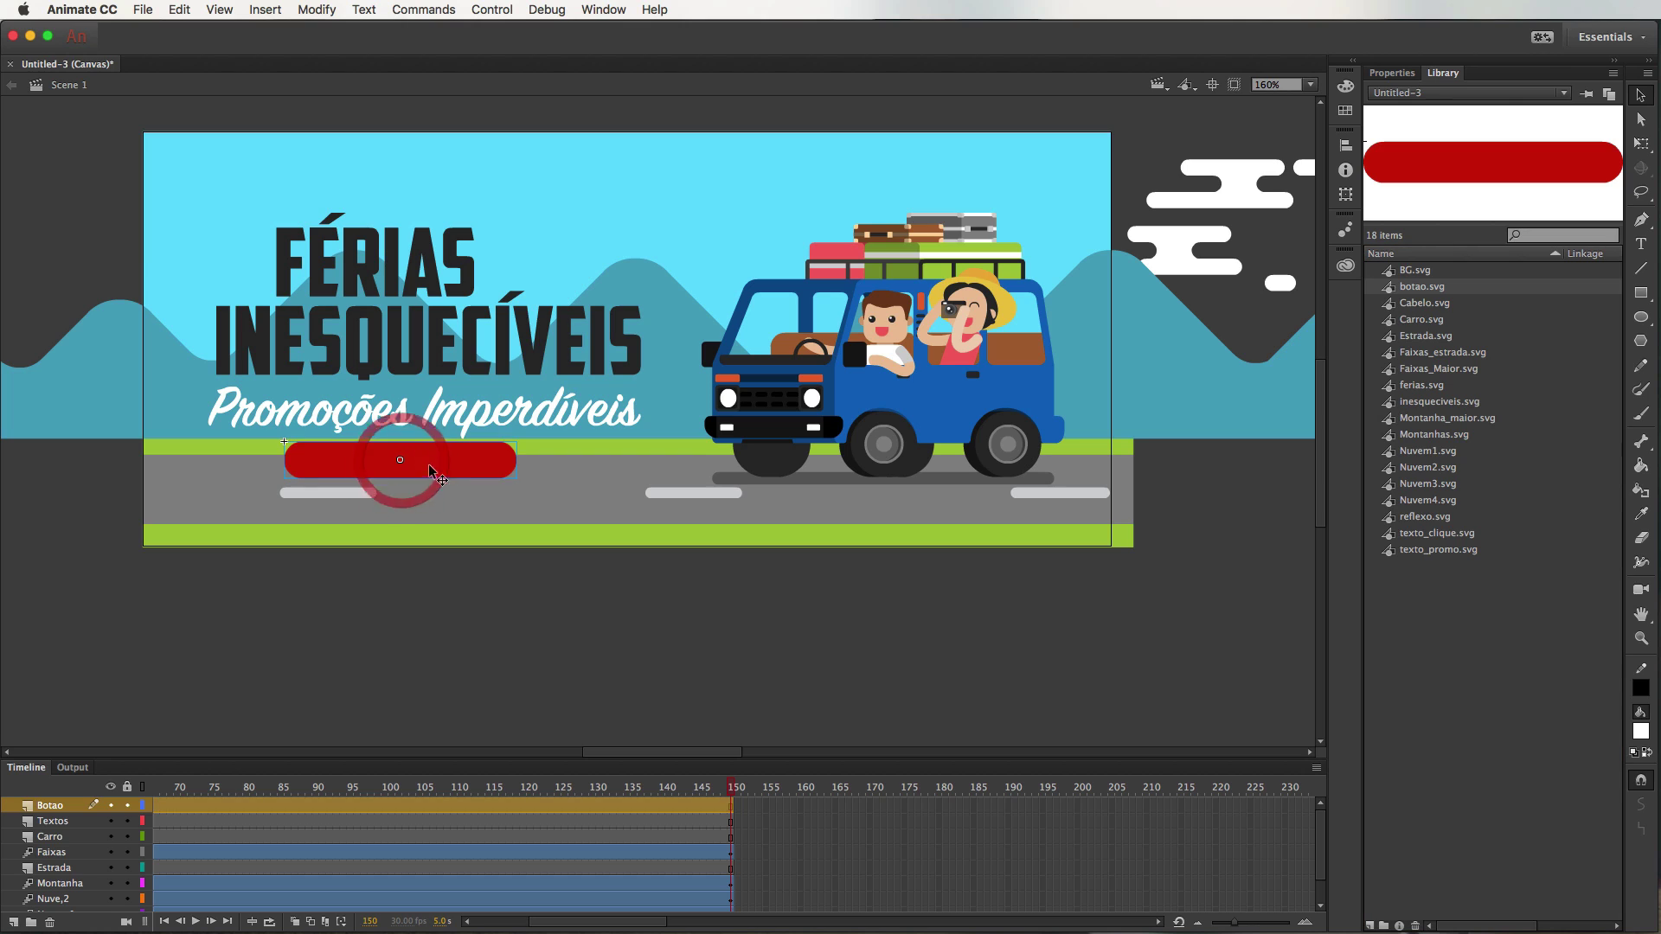
pyautogui.click(1436, 537)
pyautogui.moveTo(1436, 537); pyautogui.dragTo(407, 489)
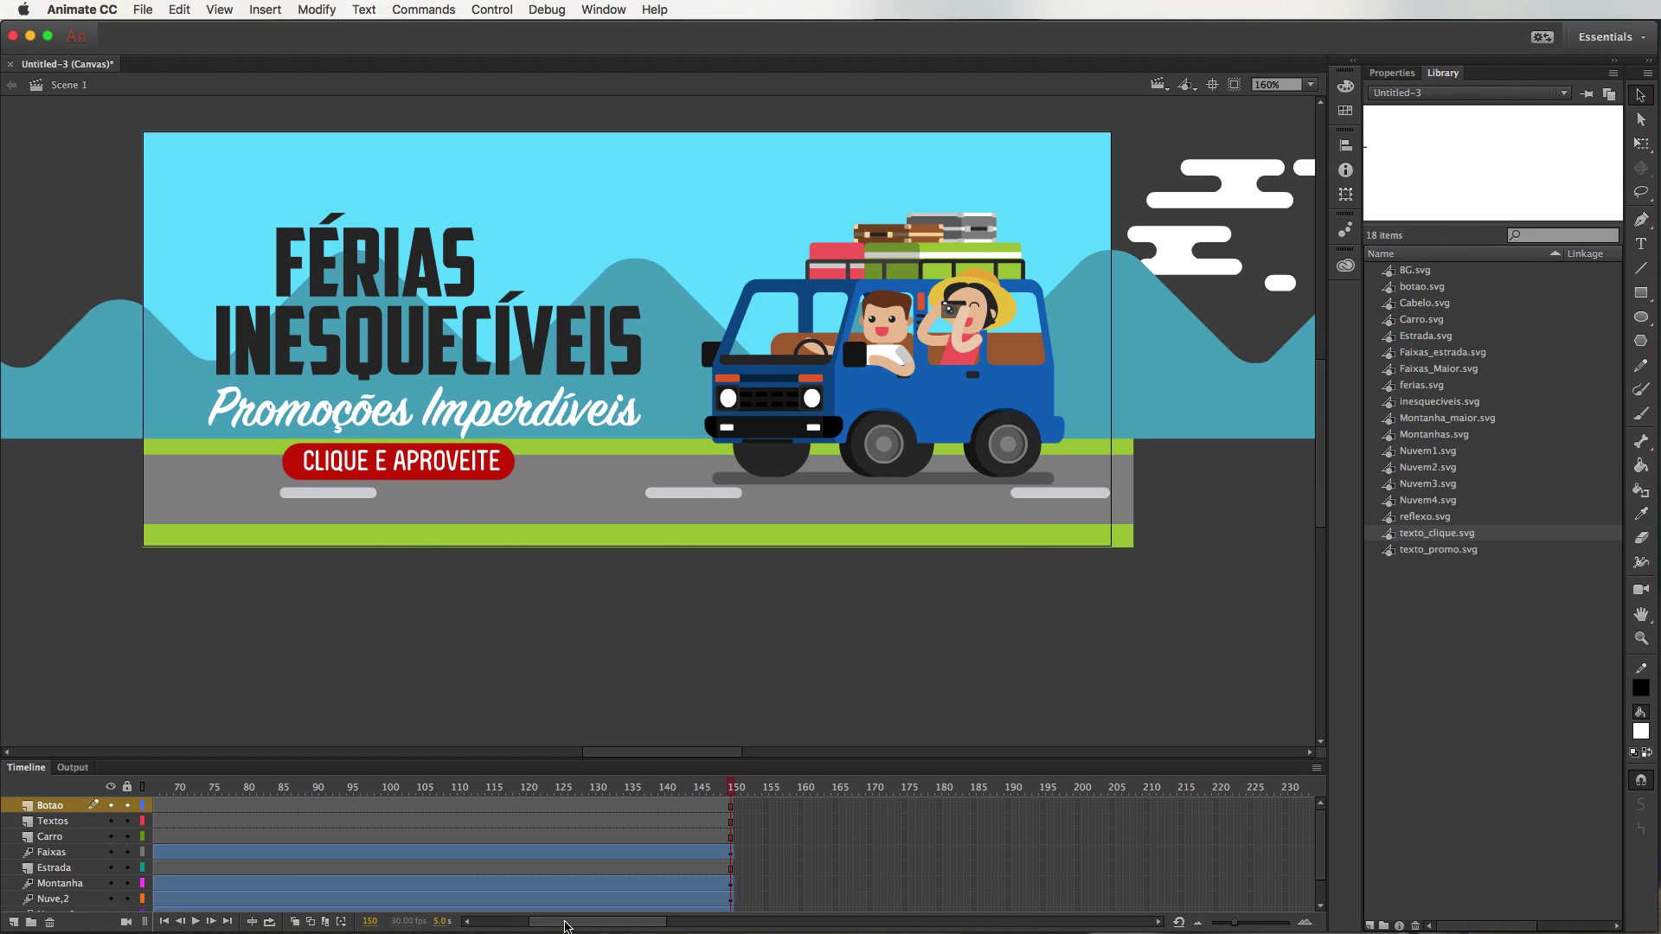
# - Create a motion tween on the Botao layer from frame 1, converting the button shape and its text into one symbol
pyautogui.moveTo(578, 924); pyautogui.dragTo(445, 915)
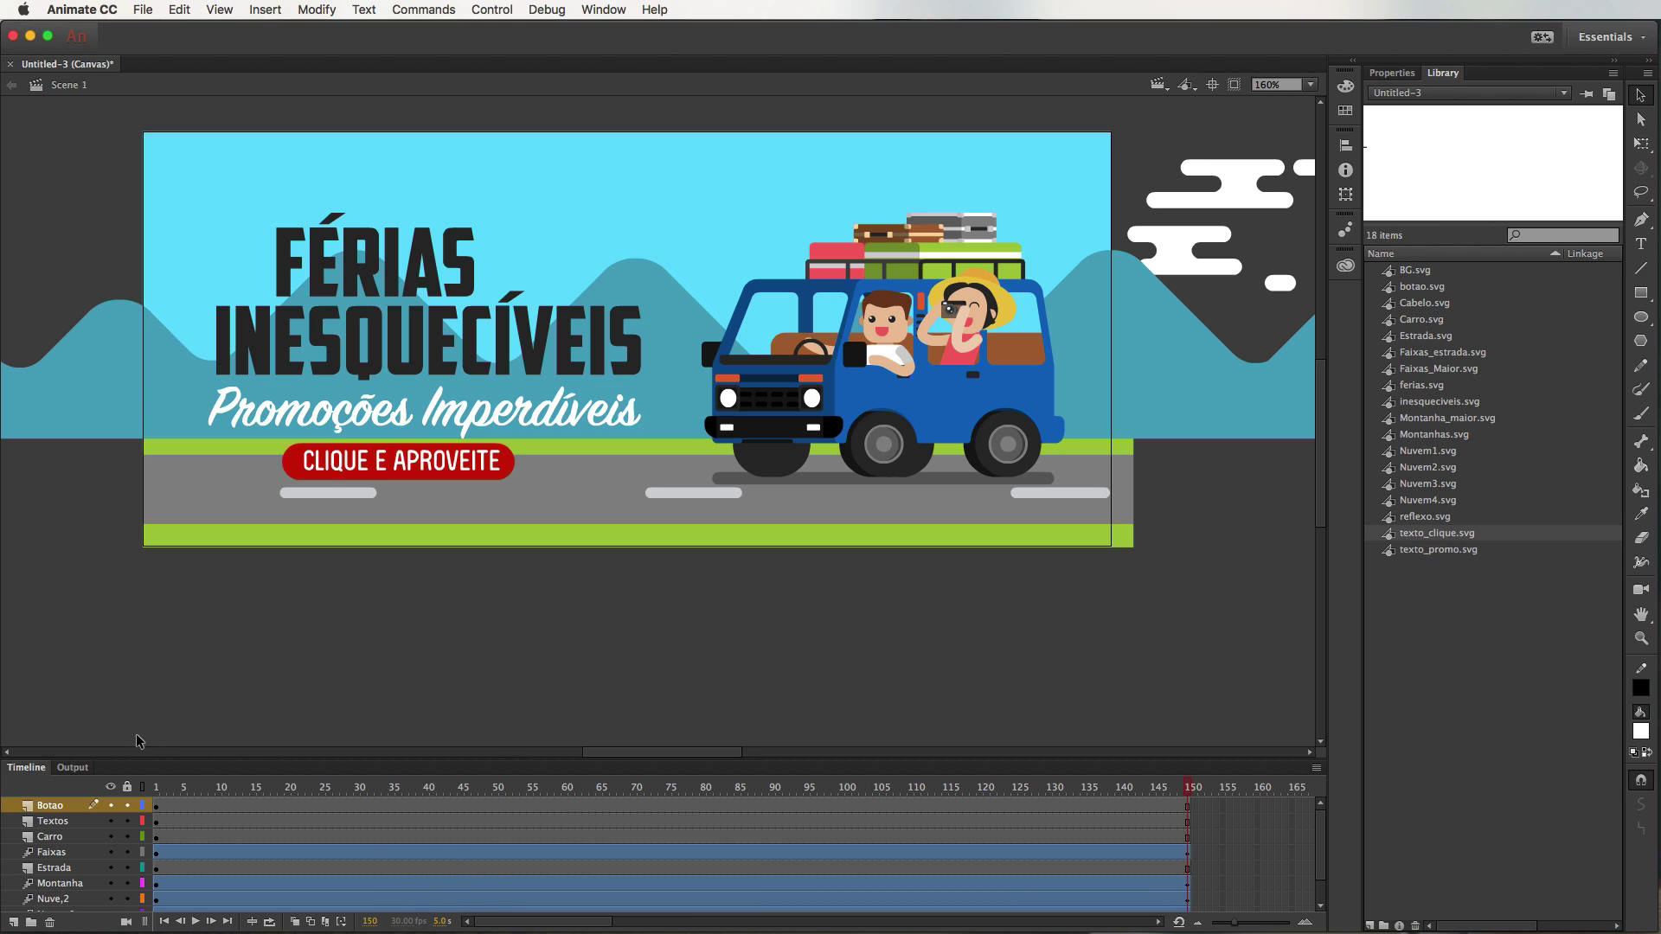
pyautogui.click(160, 788)
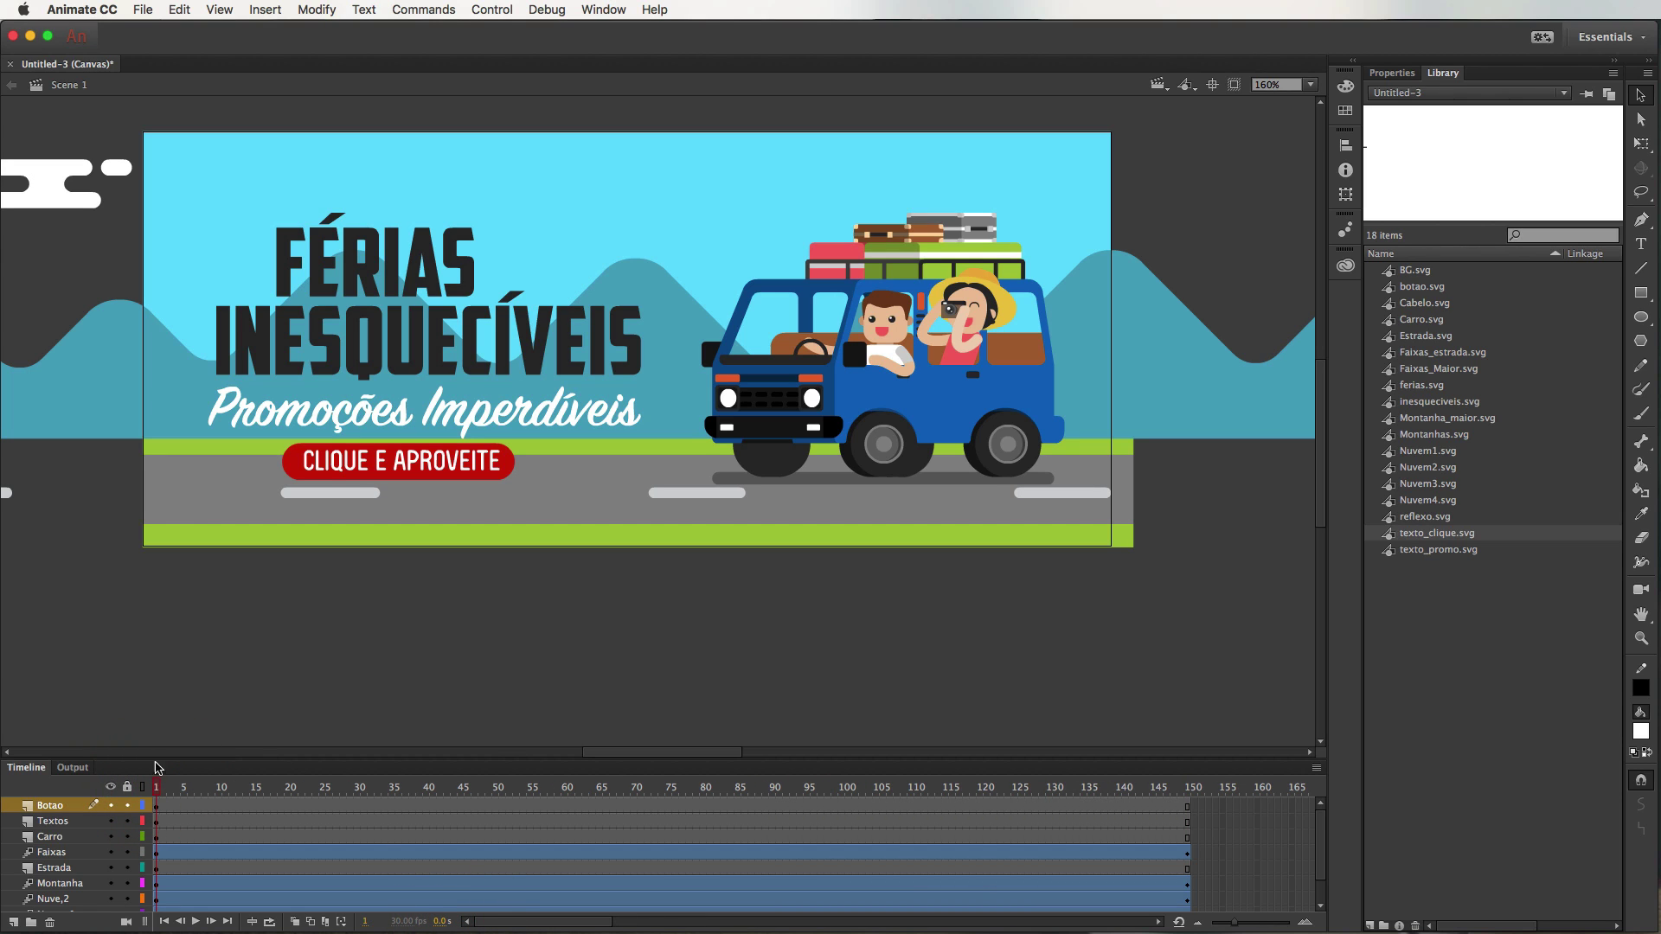
pyautogui.rightClick(156, 807)
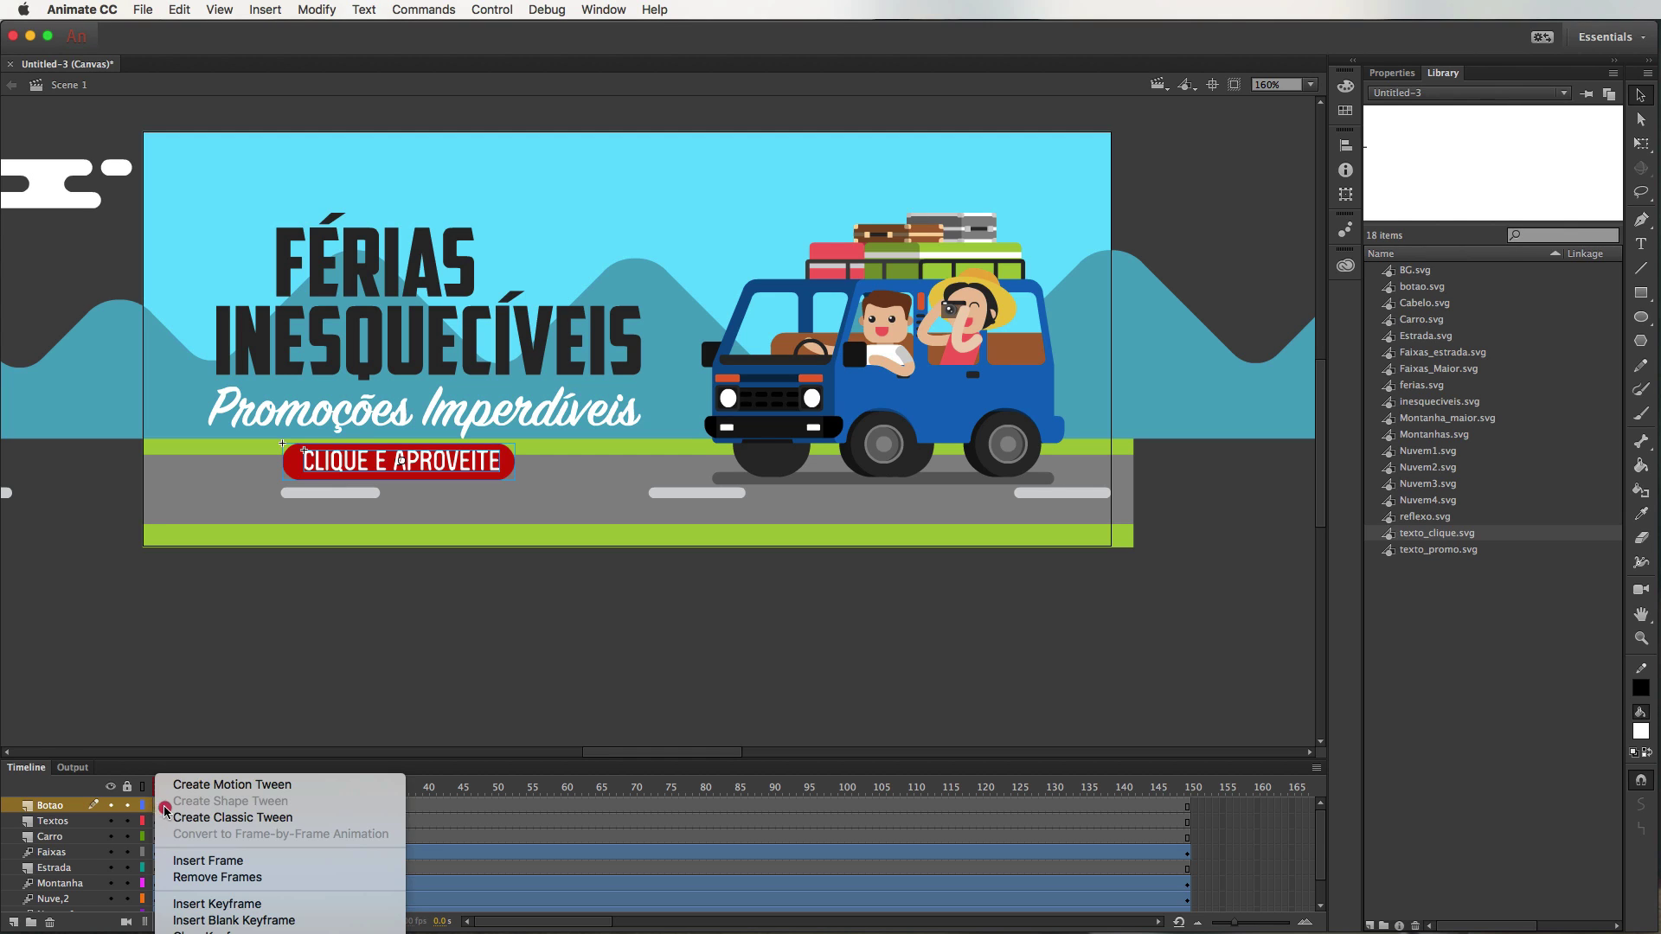
pyautogui.click(229, 786)
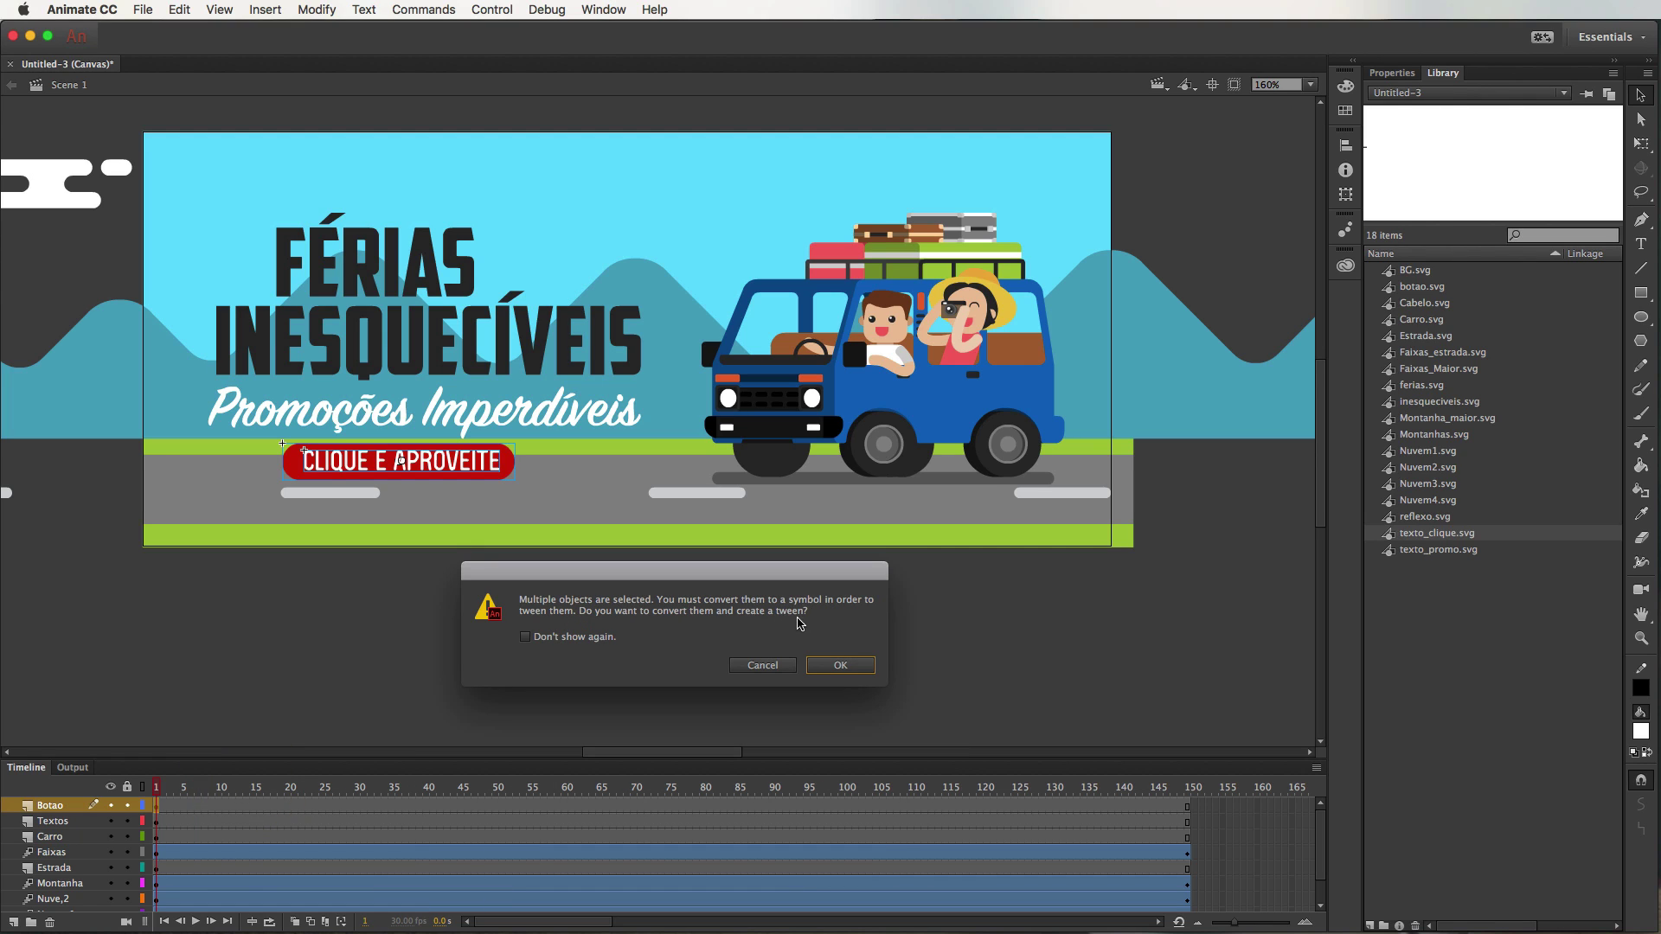
pyautogui.click(841, 667)
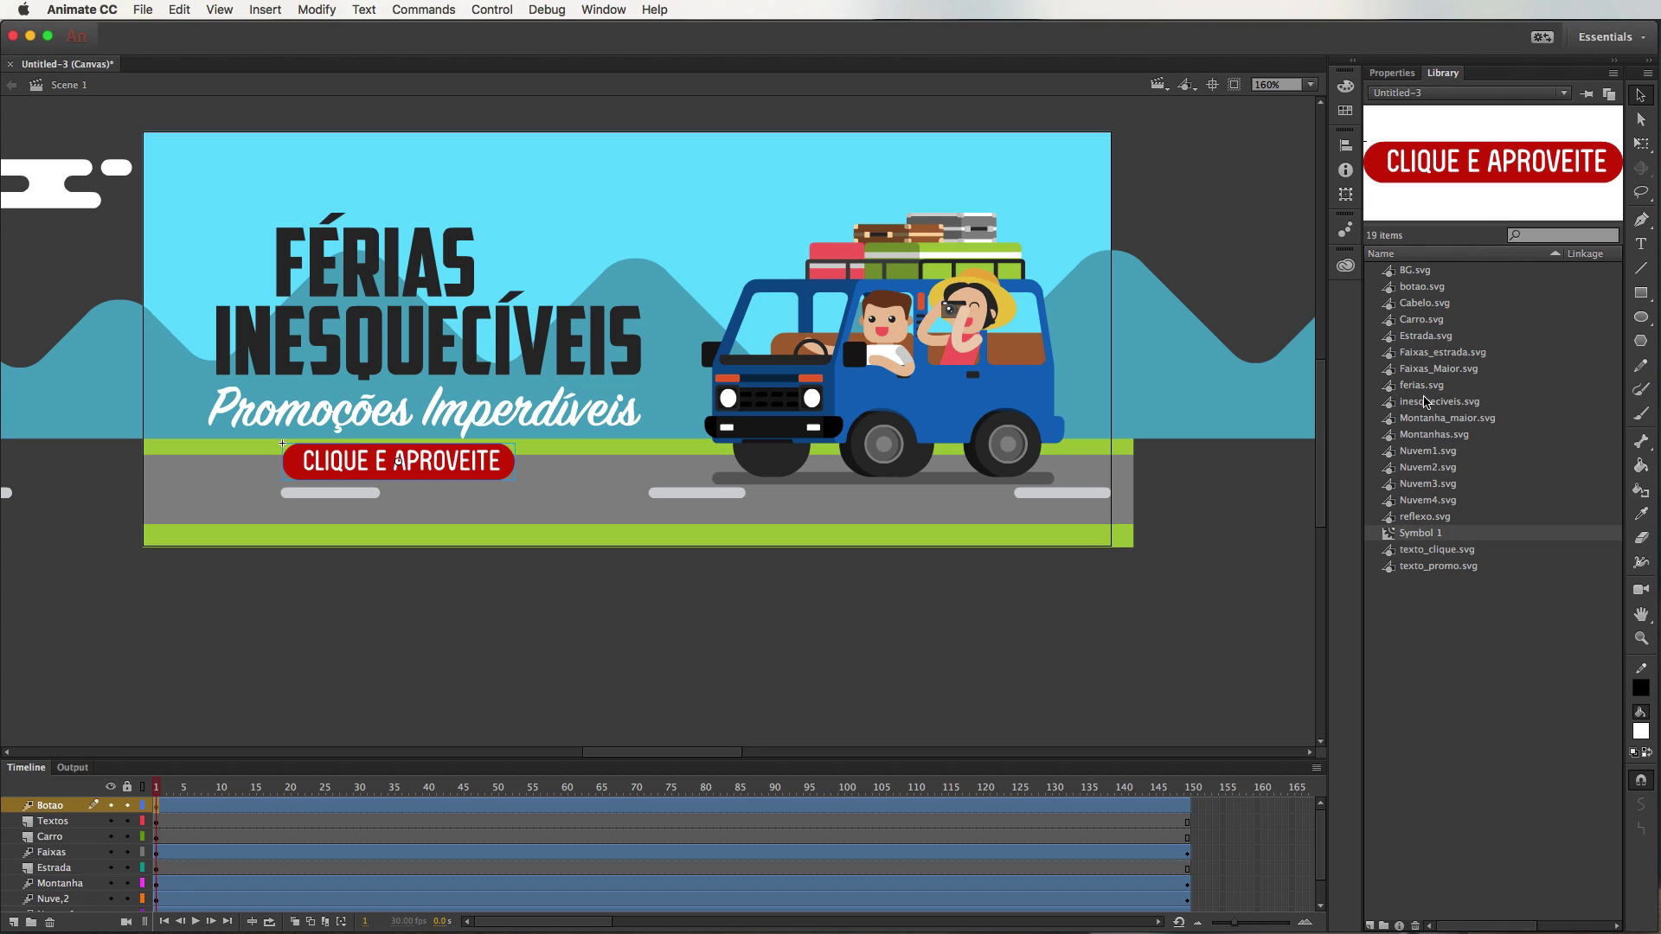
# - Change the new symbol instance from Movie Clip to Button and give it the instance name b1
pyautogui.click(1393, 75)
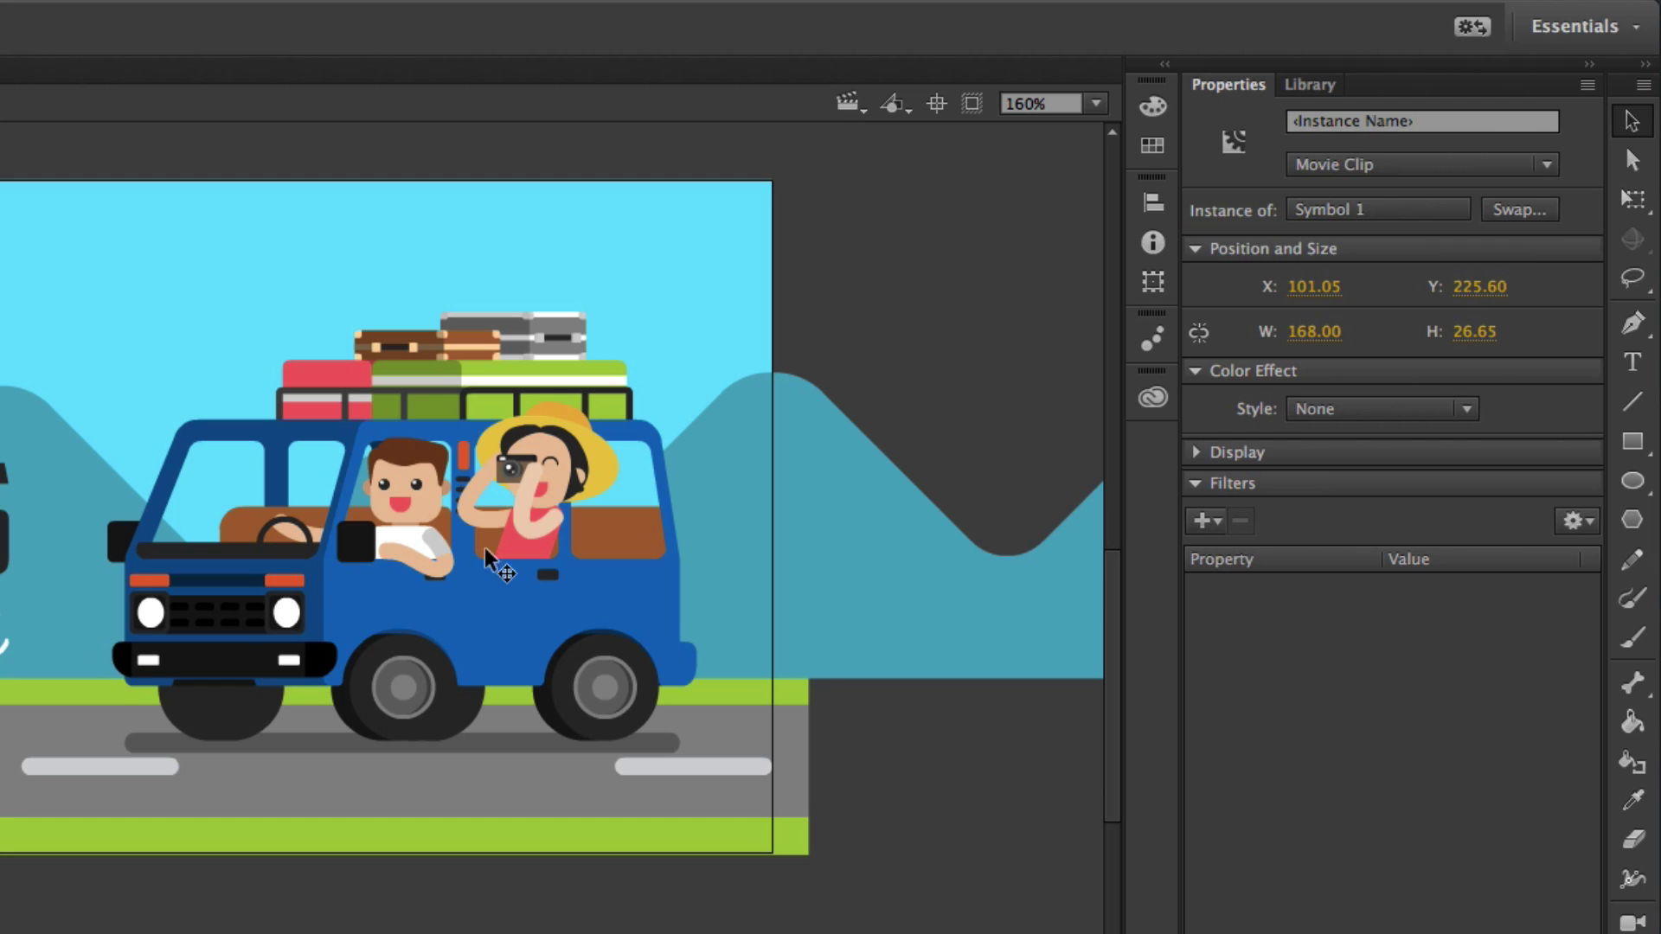
pyautogui.click(1356, 170)
pyautogui.click(1355, 224)
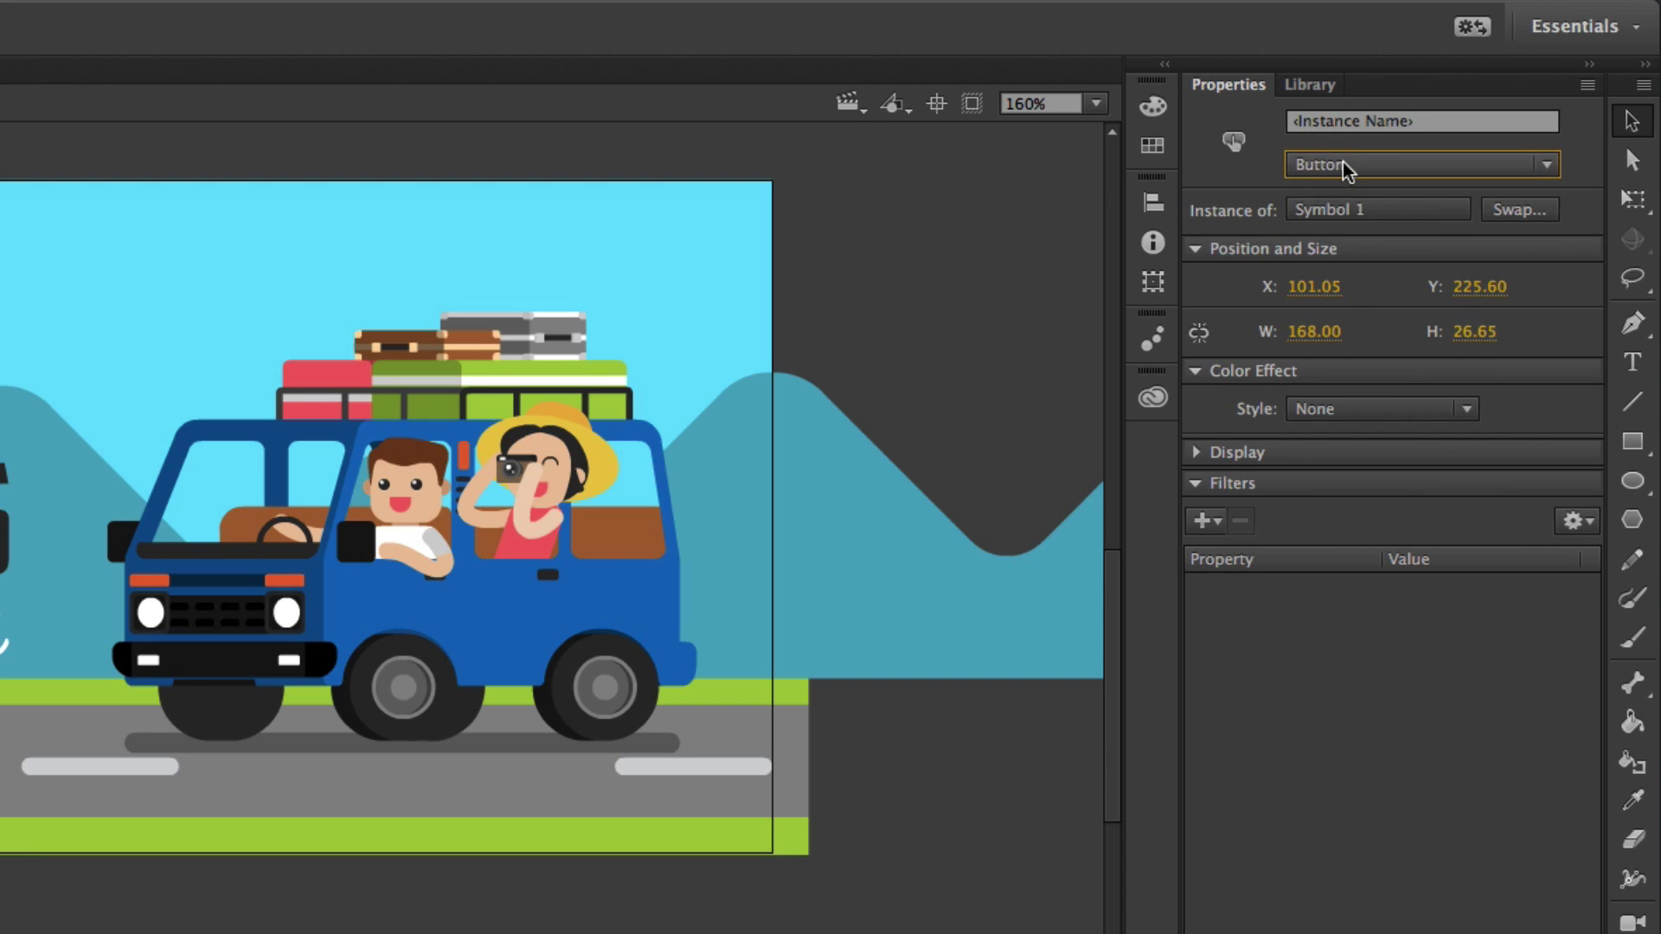
pyautogui.click(1414, 121)
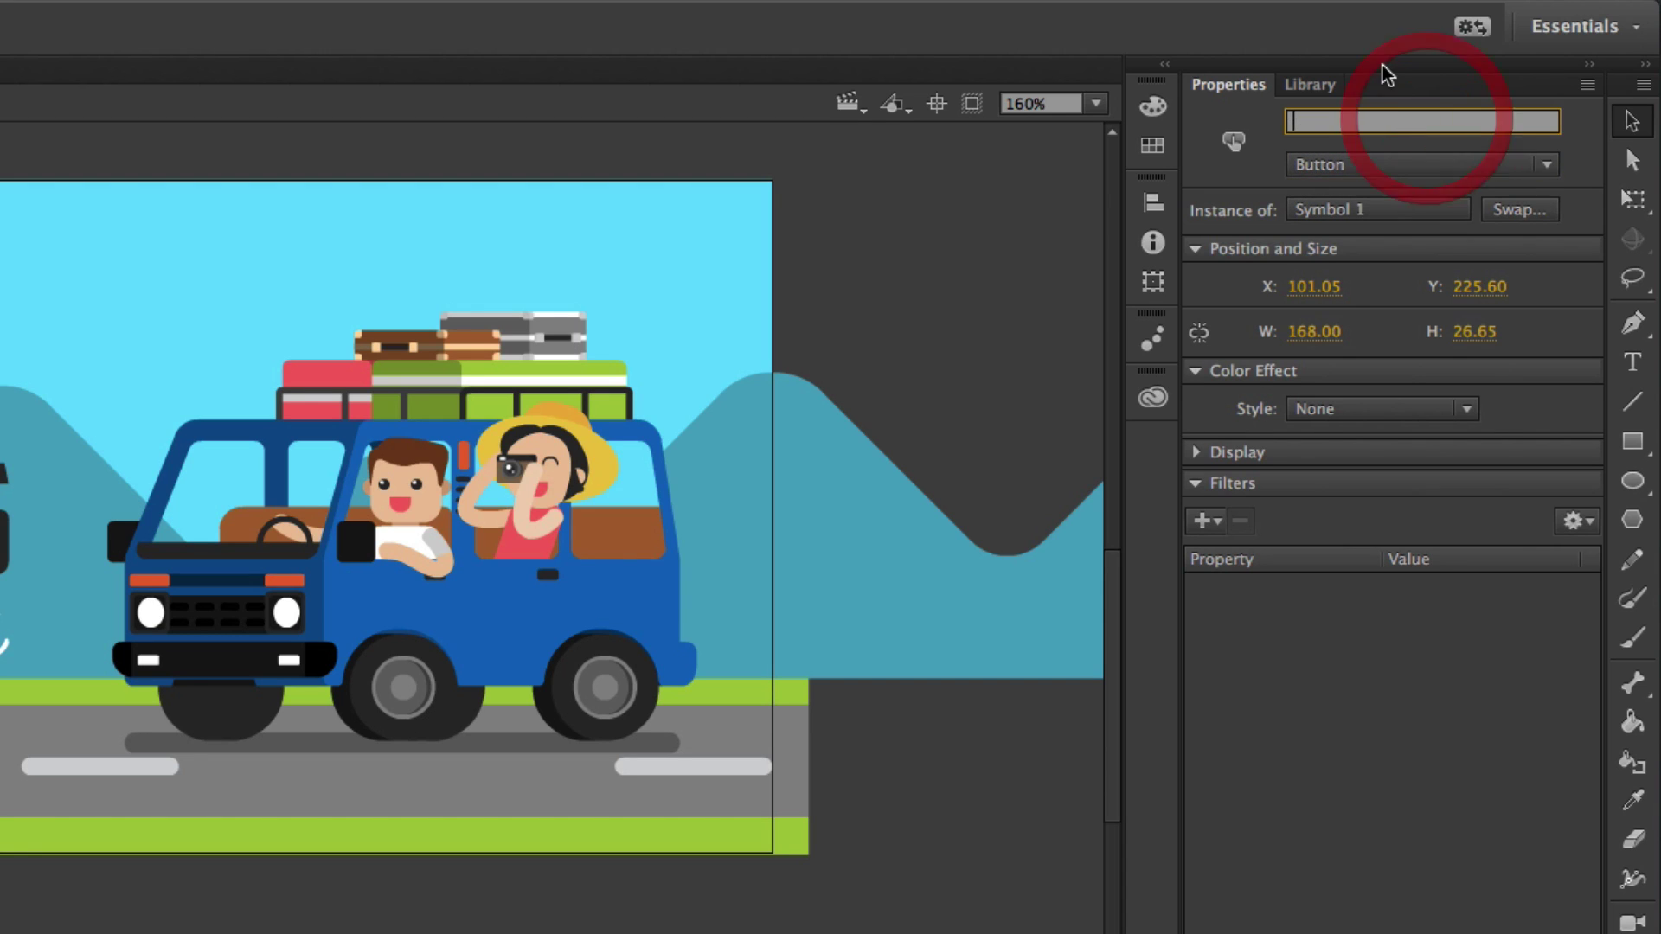
pyautogui.write('b1')
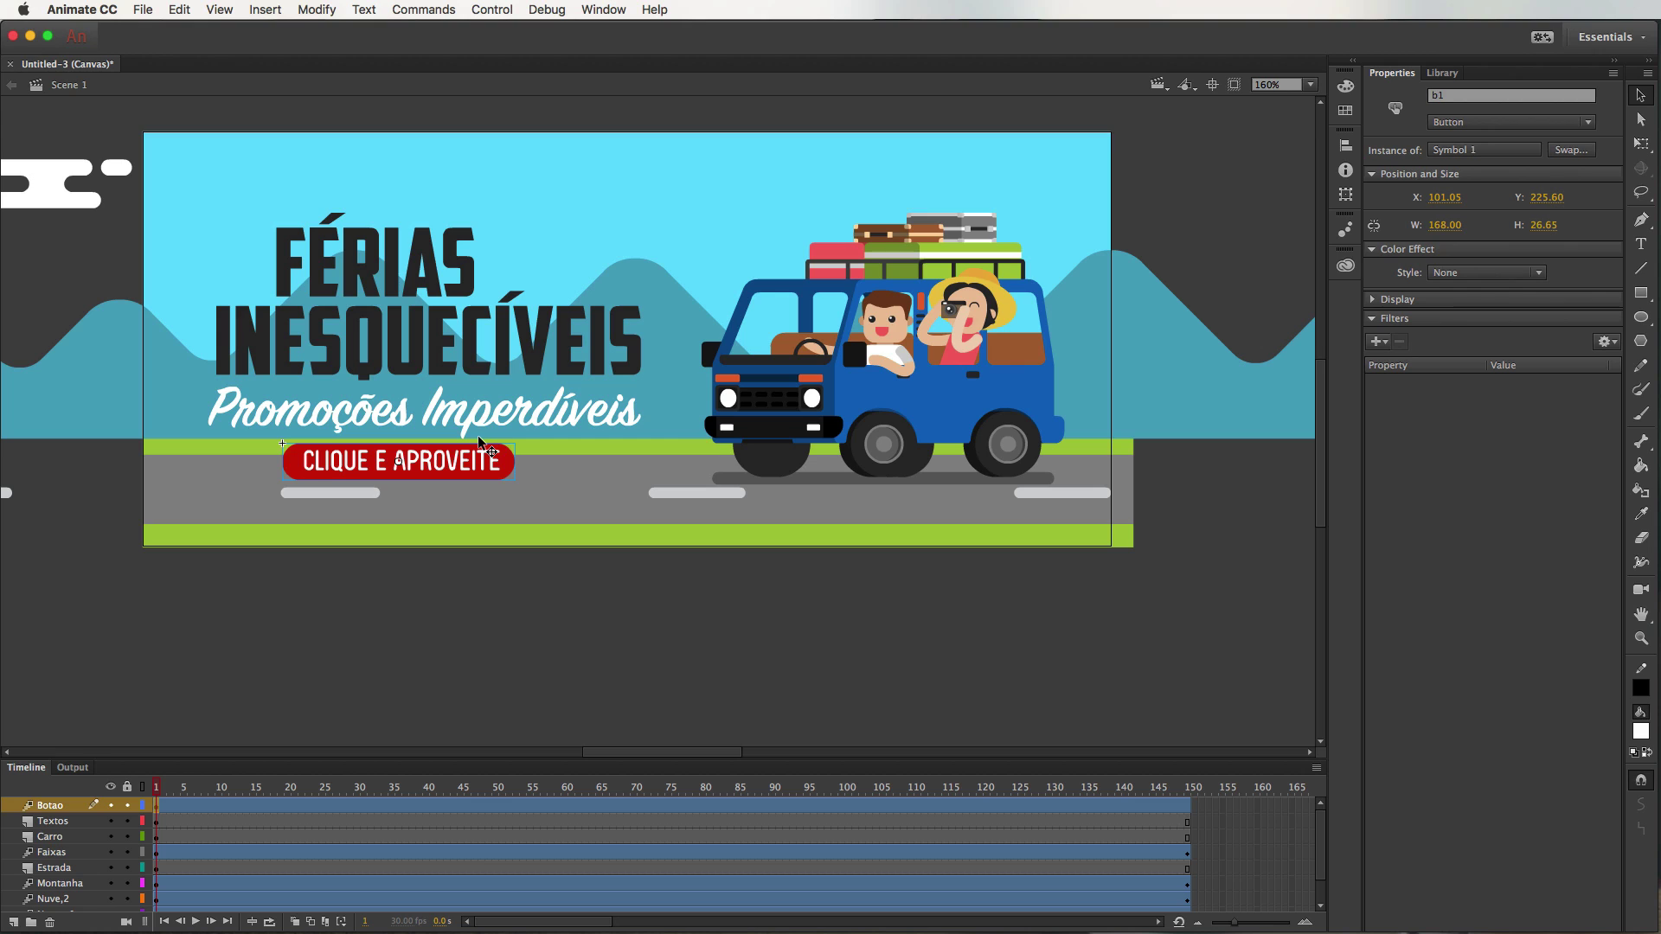
# - At frame 1, move the button straight down off the stage to Y 316.60
pyautogui.press('Down')
pyautogui.press('Down')
pyautogui.press('Down')
pyautogui.press('Down')
pyautogui.press('Down')
pyautogui.press('Down')
pyautogui.press('Down')
pyautogui.press('Down')
pyautogui.press('Down')
pyautogui.press('Down')
pyautogui.press('Down')
pyautogui.press('Down')
pyautogui.press('Down')
pyautogui.press('Down')
pyautogui.press('Down')
pyautogui.press('Down')
pyautogui.press('Down')
pyautogui.press('Down')
pyautogui.press('Down')
pyautogui.press('Down')
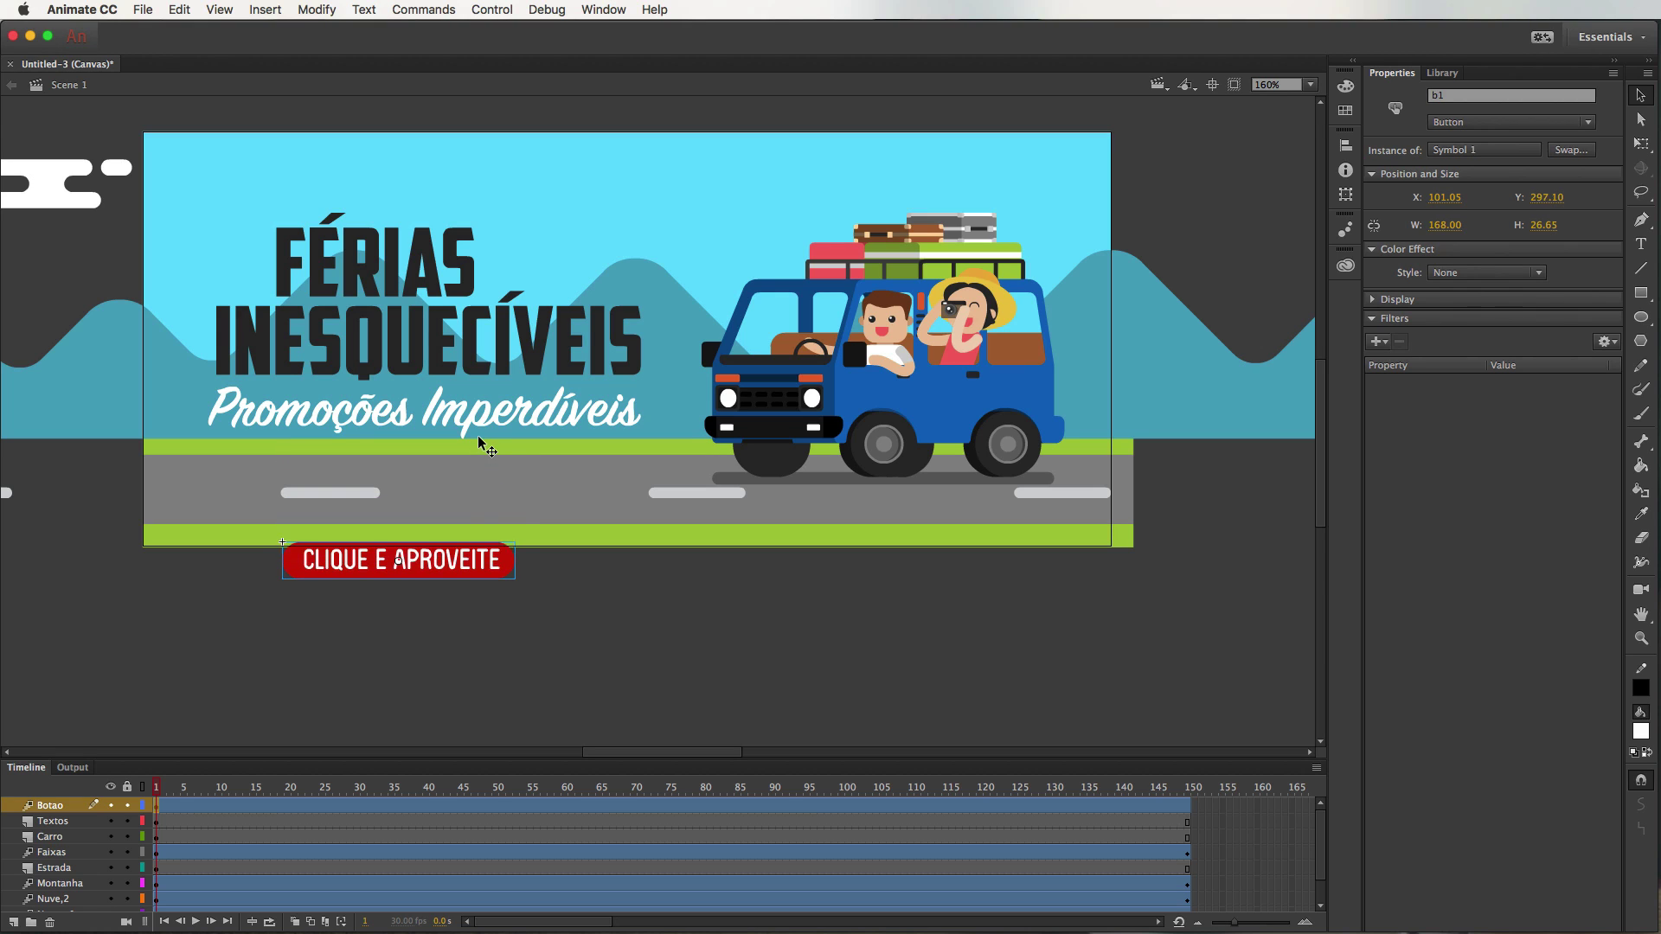
pyautogui.press('Down')
pyautogui.press('Down')
pyautogui.press('Down')
pyautogui.press('Down')
pyautogui.press('Down')
pyautogui.press('Down')
pyautogui.press('Down')
pyautogui.press('Down')
pyautogui.press('Down')
pyautogui.press('Down')
pyautogui.press('Down')
pyautogui.press('Down')
pyautogui.press('Down')
pyautogui.press('Down')
pyautogui.press('Down')
pyautogui.press('Down')
pyautogui.press('Down')
pyautogui.press('Down')
pyautogui.press('Down')
pyautogui.press('Down')
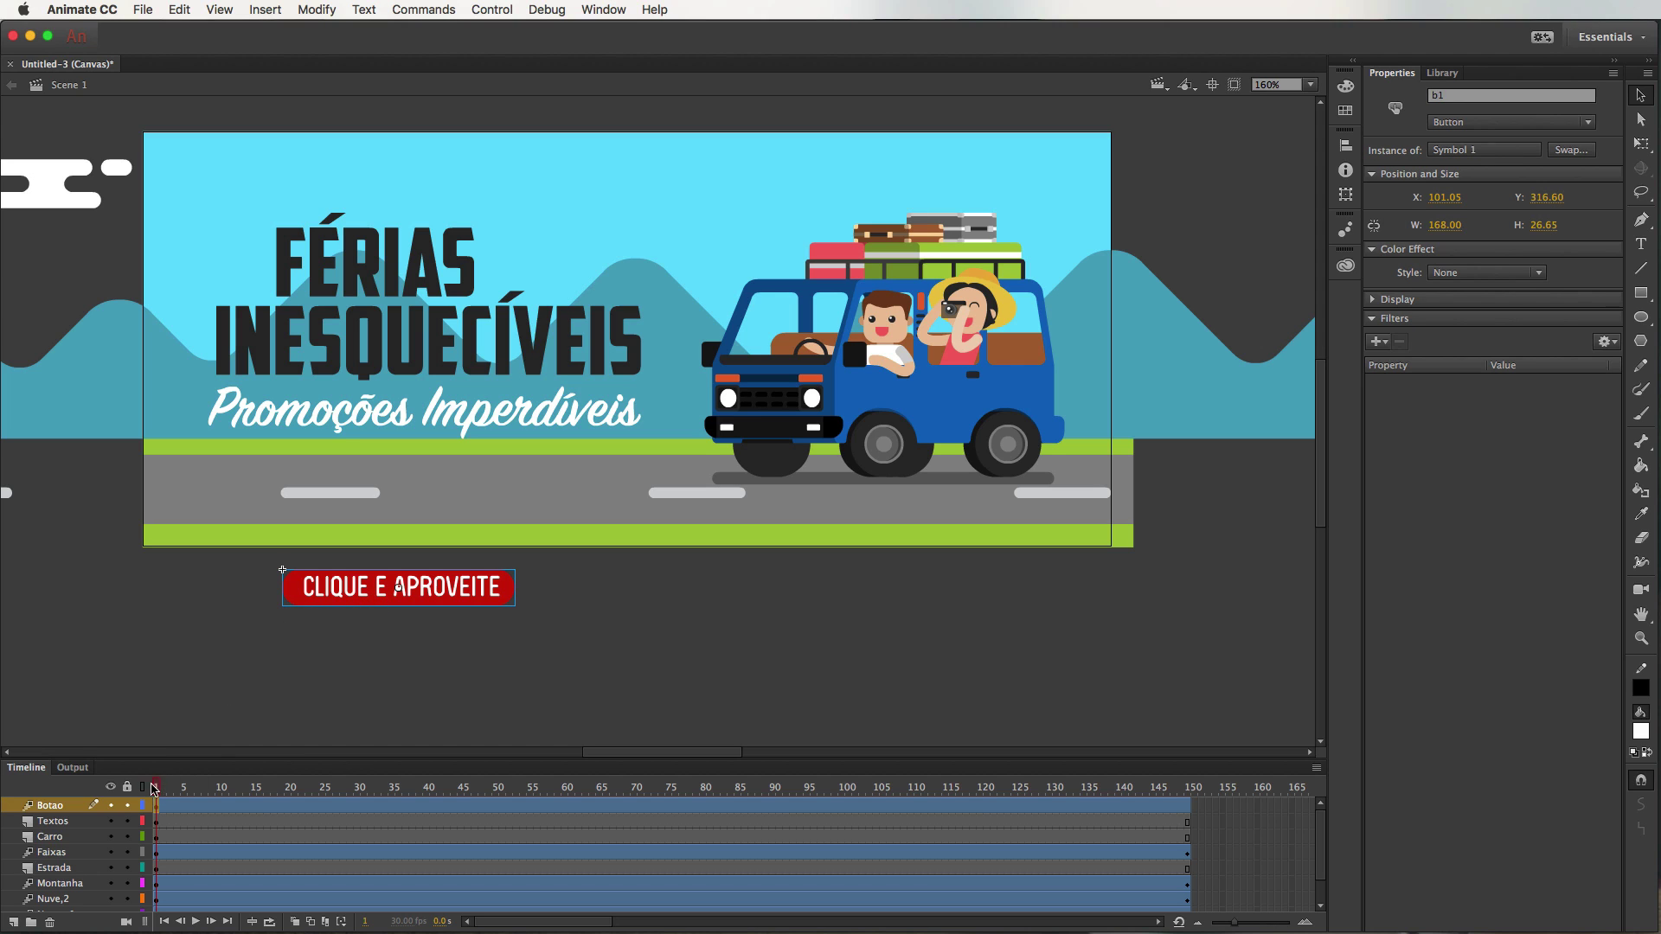
# - At frame 11, move the button straight up onto the road below the promo line, at Y 225.60
pyautogui.moveTo(162, 790); pyautogui.dragTo(223, 783)
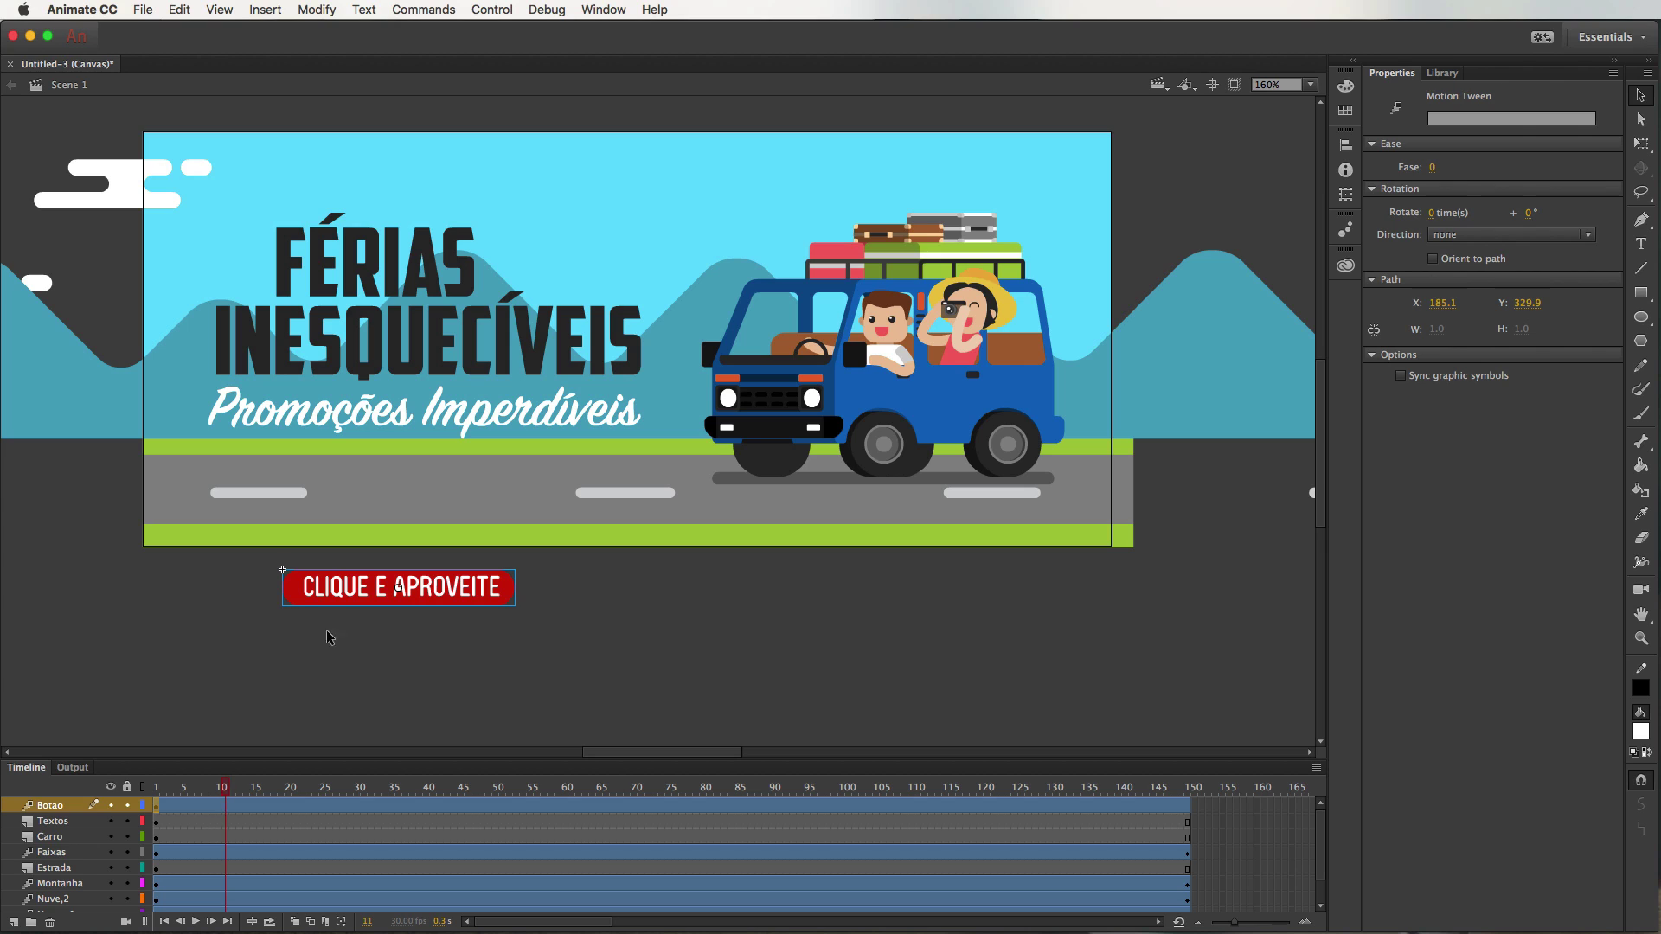
pyautogui.click(358, 596)
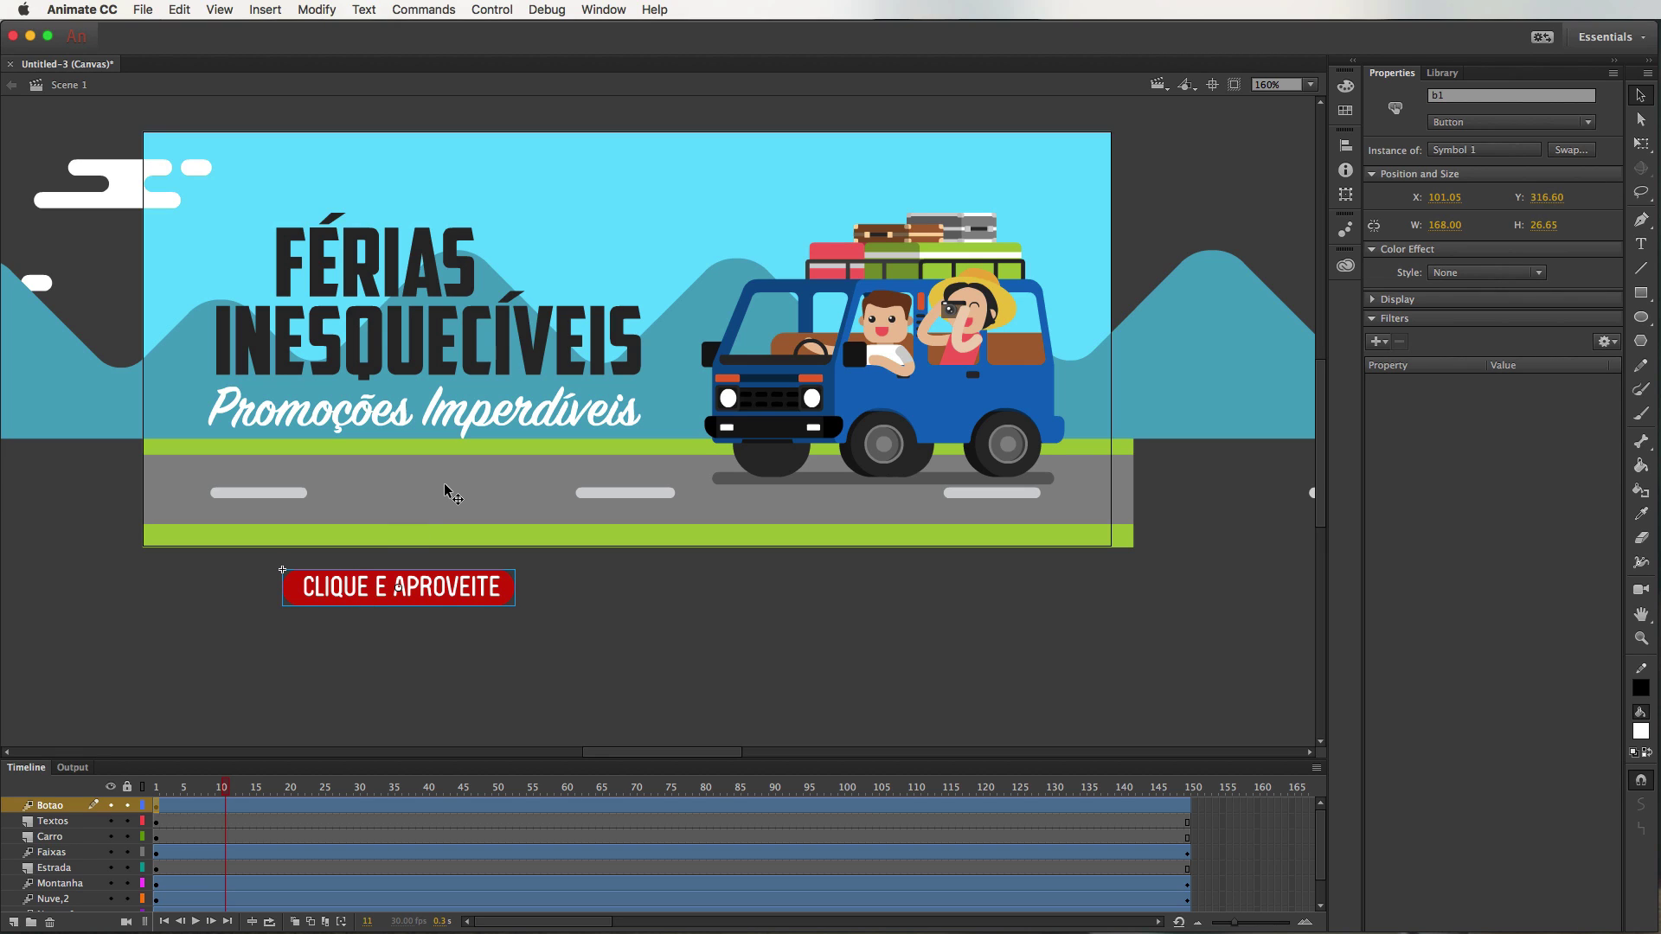
pyautogui.press('Up')
pyautogui.press('Up')
pyautogui.press('Up')
pyautogui.press('Up')
pyautogui.press('Up')
pyautogui.press('Up')
pyautogui.press('Up')
pyautogui.press('Up')
pyautogui.press('Up')
pyautogui.press('Up')
pyautogui.press('Up')
pyautogui.press('Up')
pyautogui.press('Up')
pyautogui.press('Up')
pyautogui.press('Up')
pyautogui.press('Up')
pyautogui.press('Up')
pyautogui.press('Up')
pyautogui.press('Up')
pyautogui.press('Up')
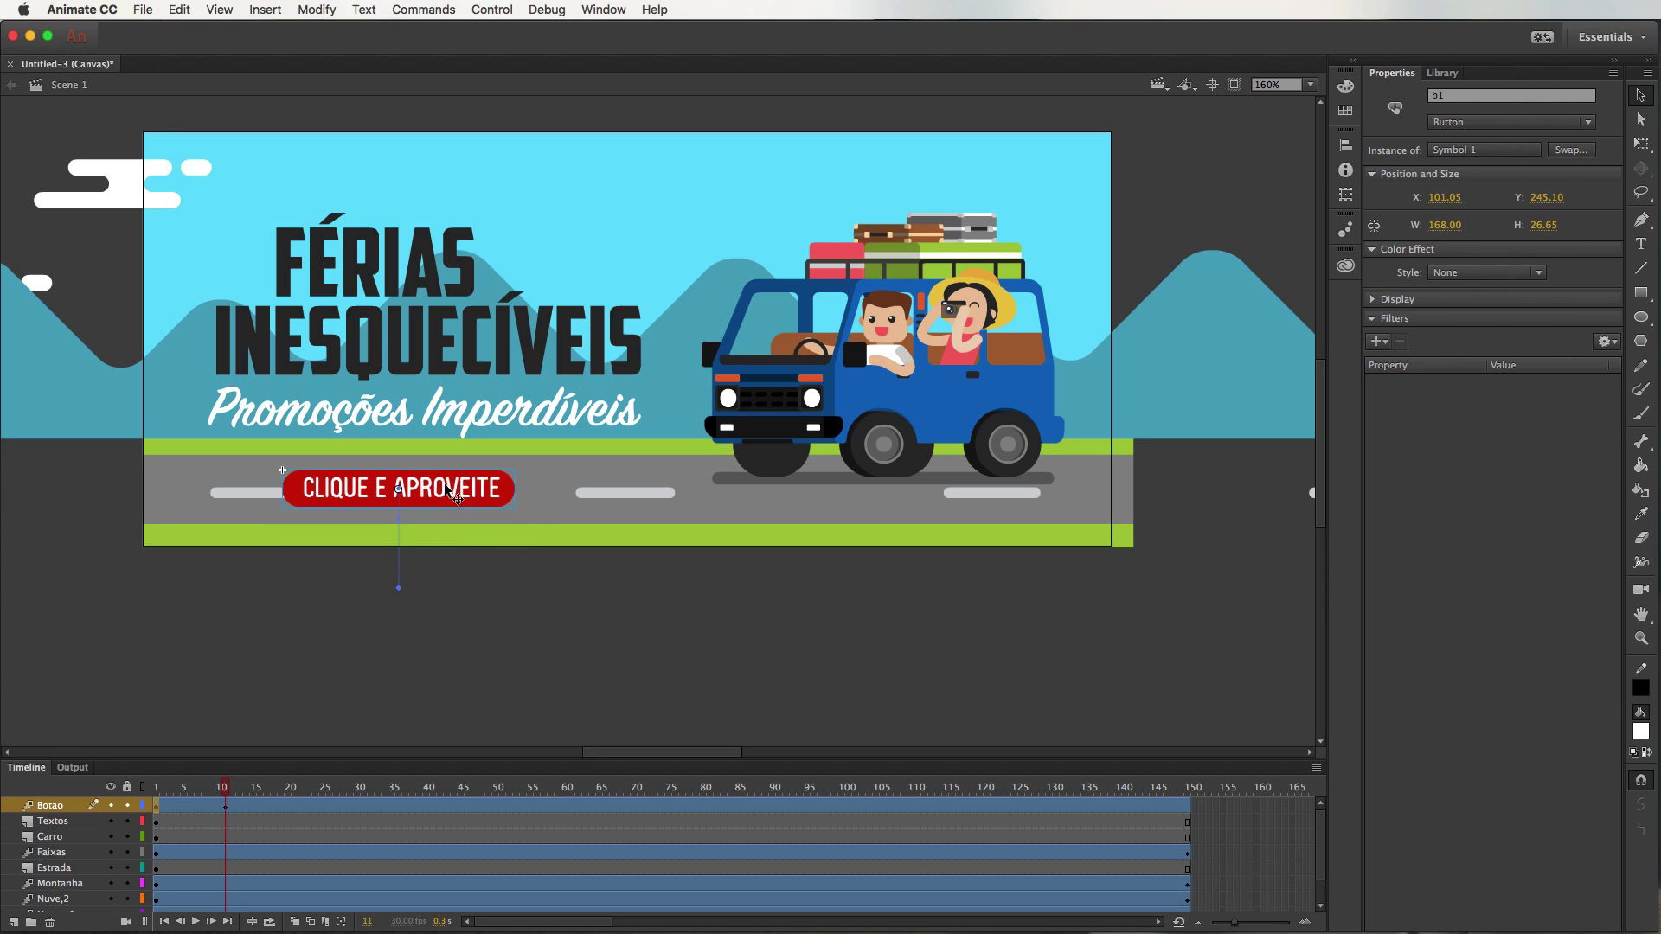
pyautogui.press('Up')
pyautogui.press('Up')
pyautogui.press('Up')
pyautogui.press('Up')
pyautogui.press('Up')
pyautogui.press('Up')
pyautogui.press('Up')
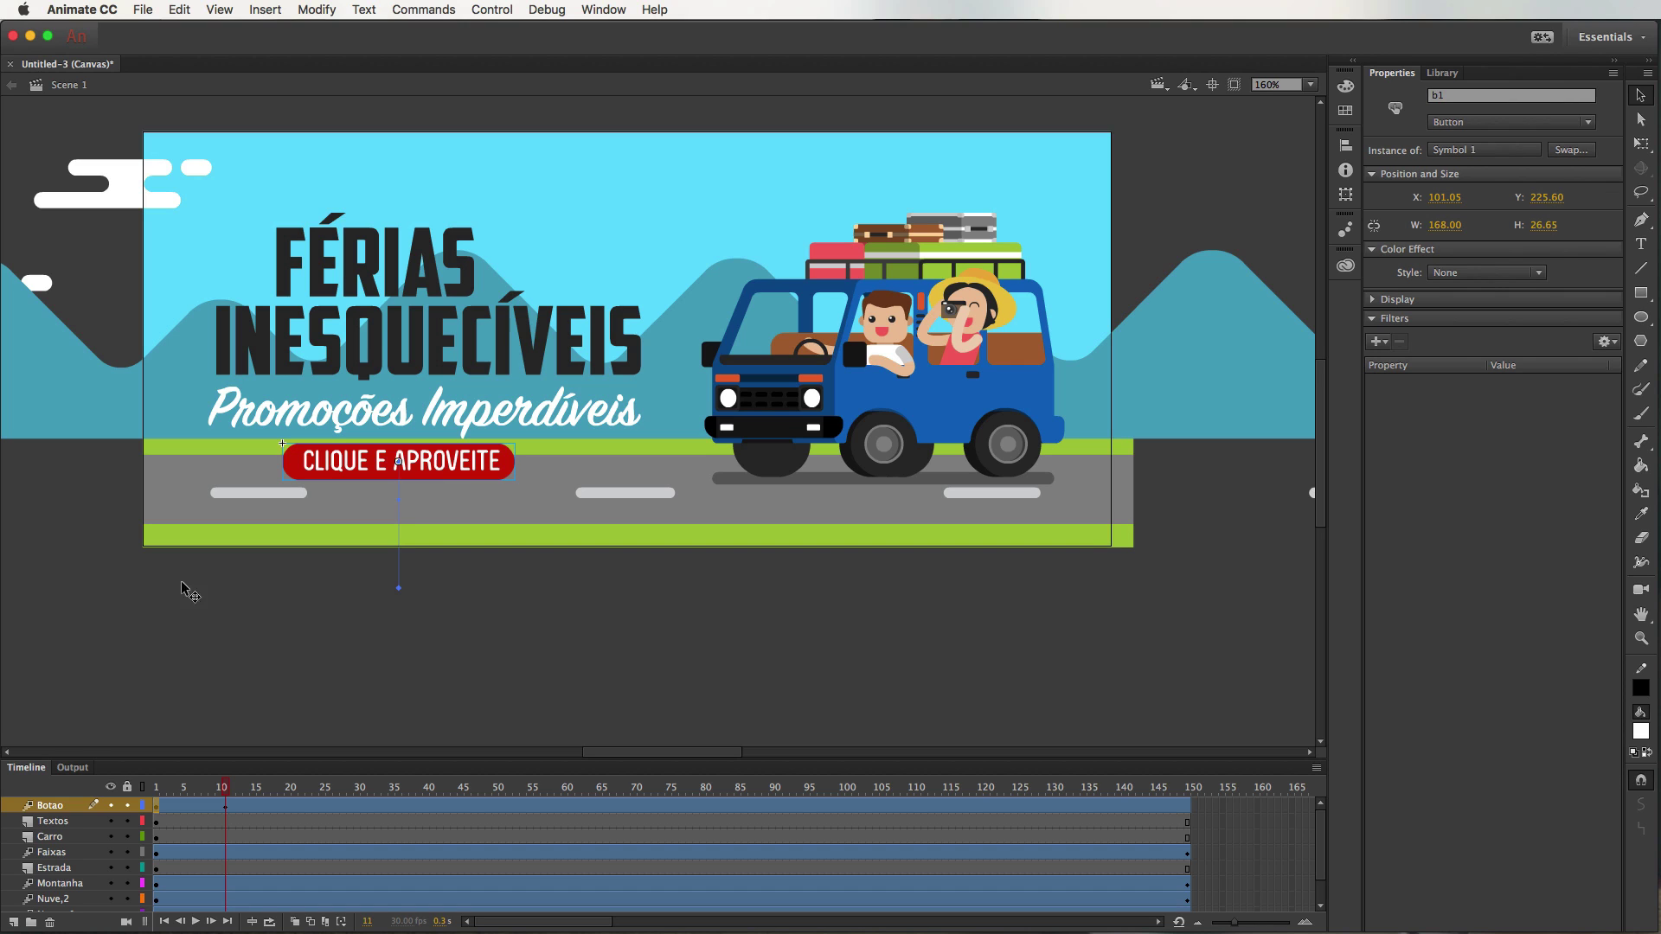
# - Add a position keyframe for the button at frame 141, keeping it at Y 225.60
pyautogui.moveTo(226, 790); pyautogui.dragTo(1125, 792)
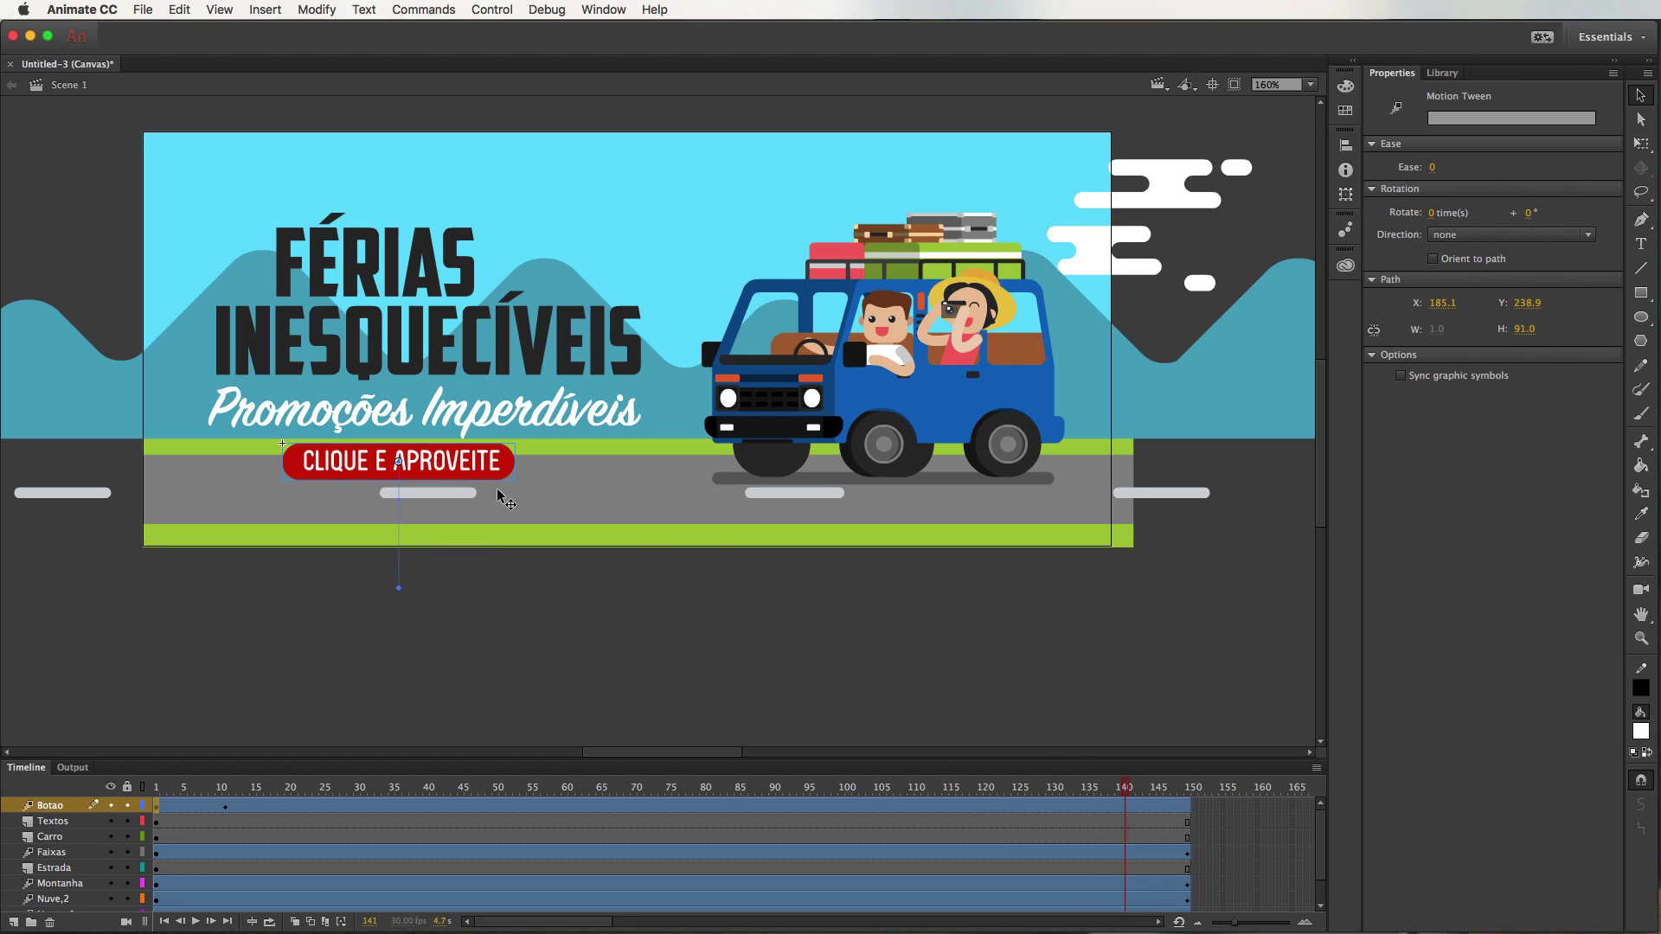
pyautogui.click(478, 465)
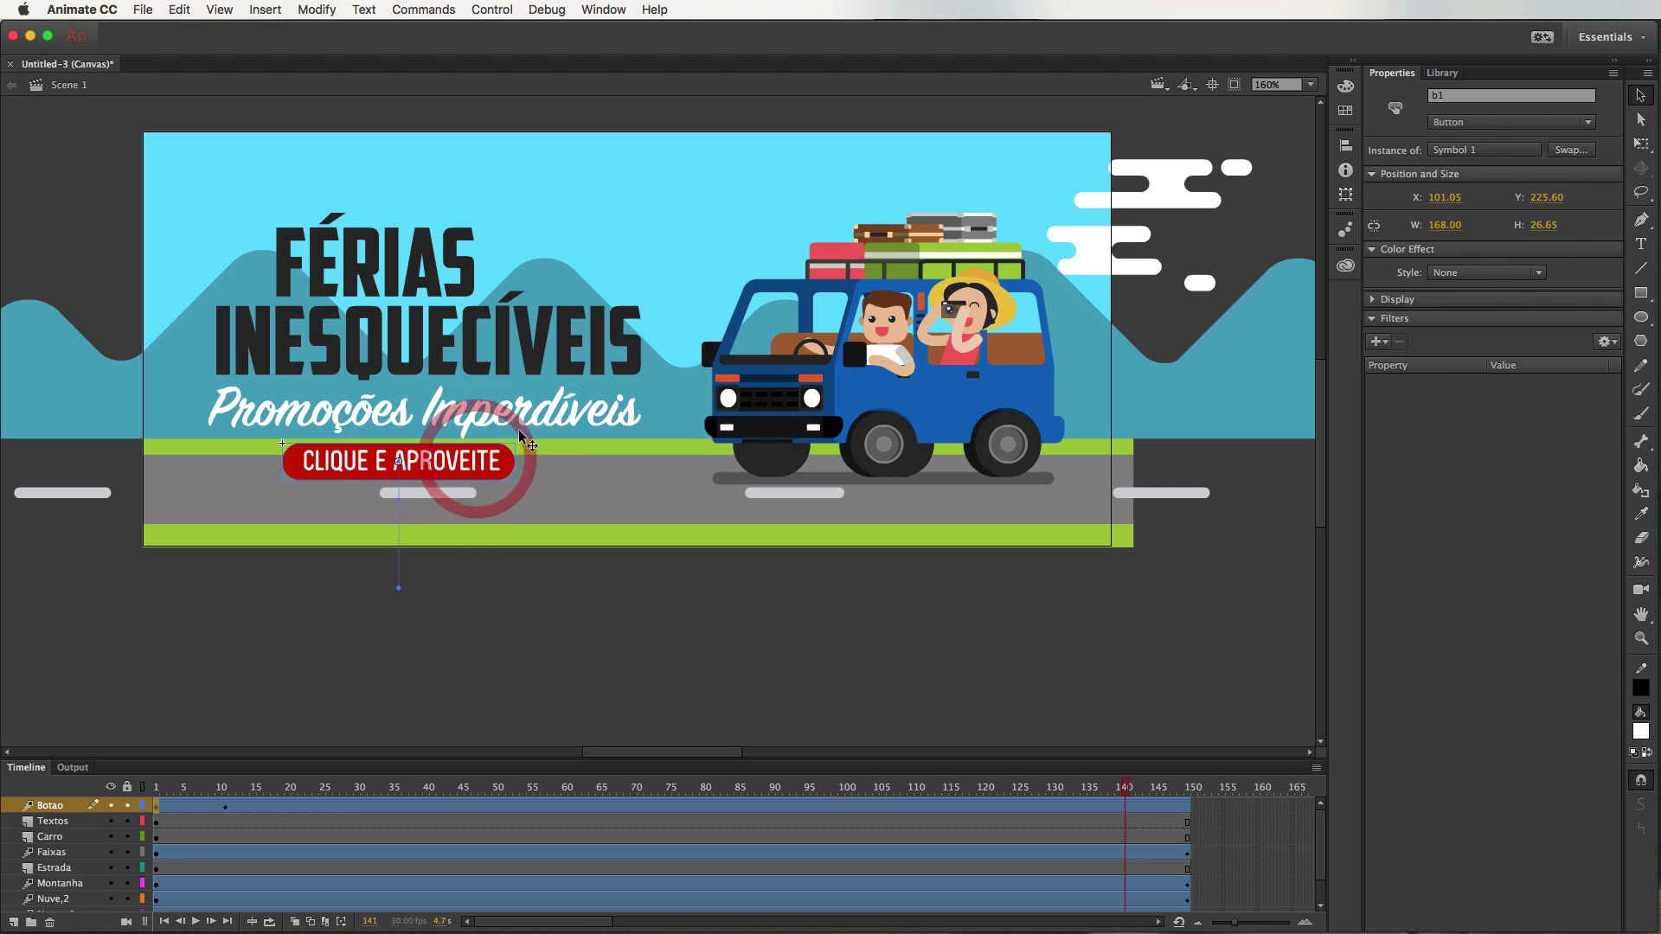
pyautogui.press('Up')
pyautogui.press('Down')
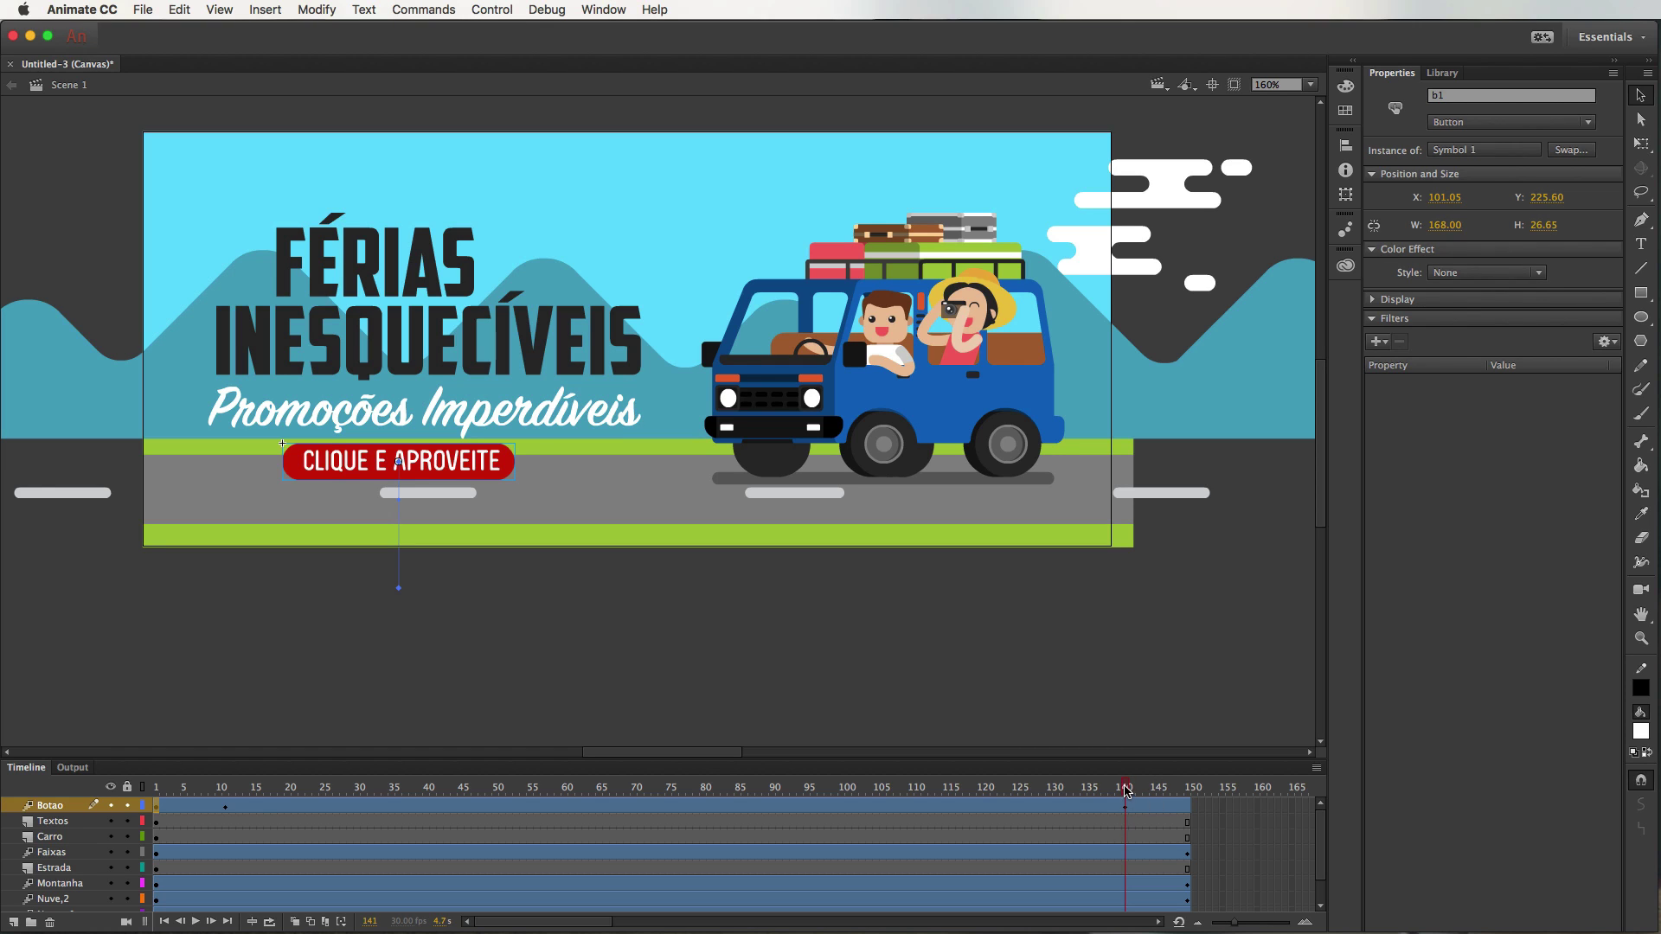
# - At frame 150, move the button straight down off the stage to Y 316.60, and scrub through the frames to check its motion
pyautogui.moveTo(1127, 791); pyautogui.dragTo(1207, 779)
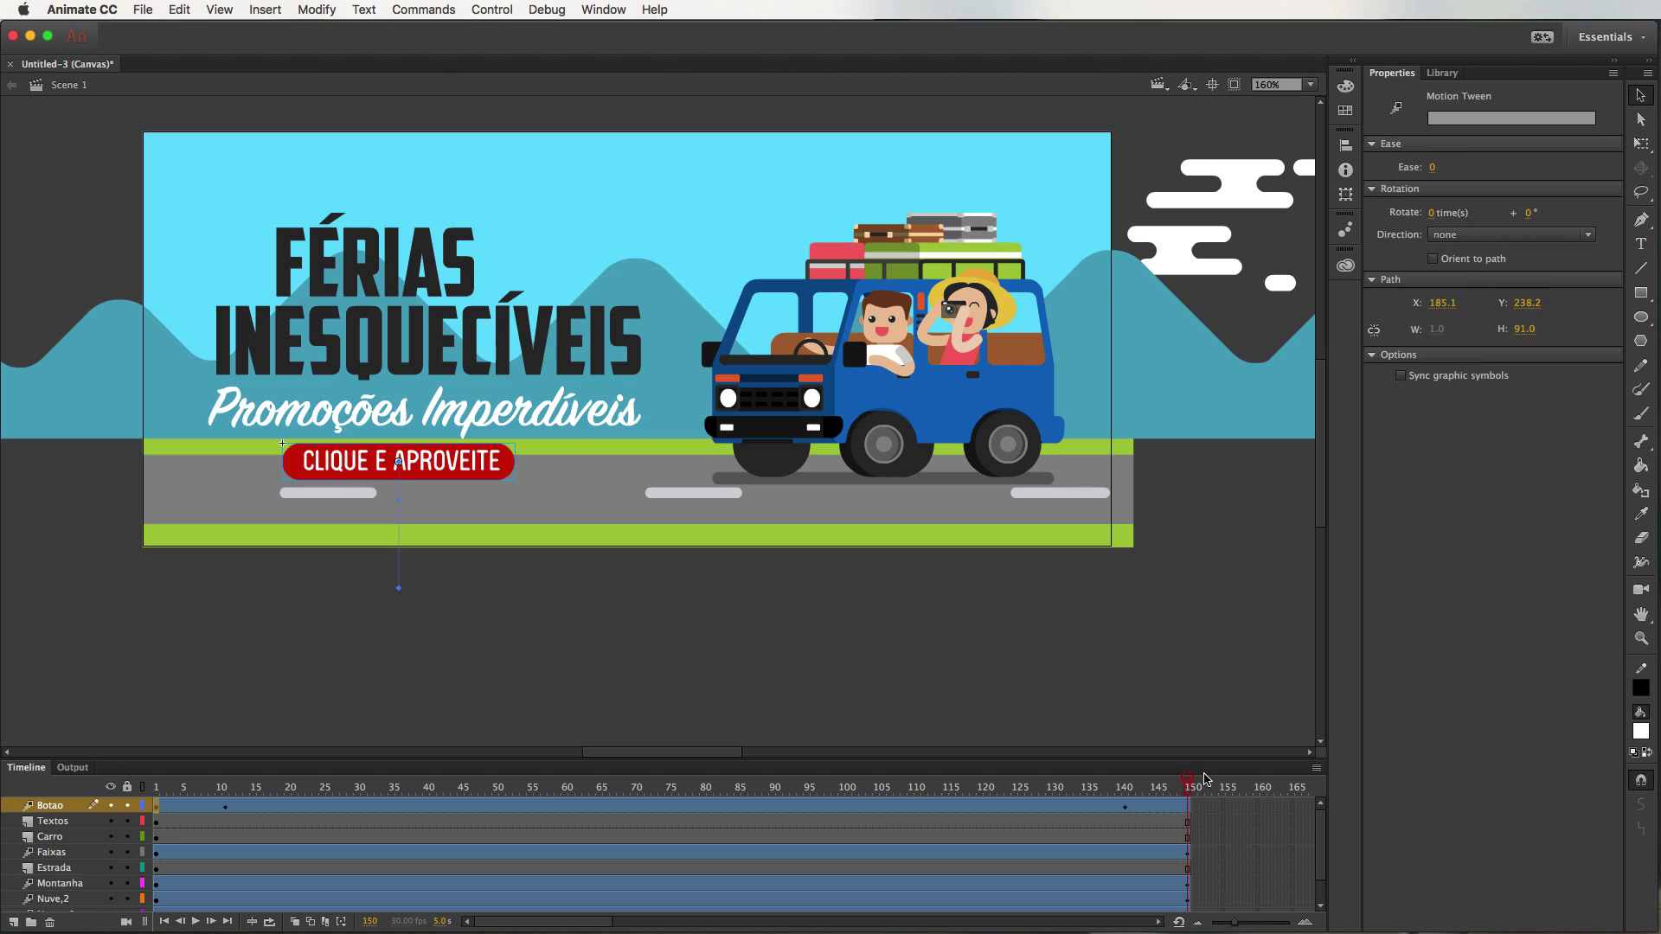
pyautogui.click(454, 471)
pyautogui.press('Down')
pyautogui.press('Down')
pyautogui.press('Down')
pyautogui.press('Down')
pyautogui.press('Down')
pyautogui.press('Down')
pyautogui.press('Down')
pyautogui.press('Down')
pyautogui.press('Down')
pyautogui.press('Down')
pyautogui.press('Down')
pyautogui.press('Down')
pyautogui.press('Down')
pyautogui.press('Down')
pyautogui.press('Down')
pyautogui.press('Down')
pyautogui.press('Down')
pyautogui.press('Down')
pyautogui.press('Down')
pyautogui.press('Down')
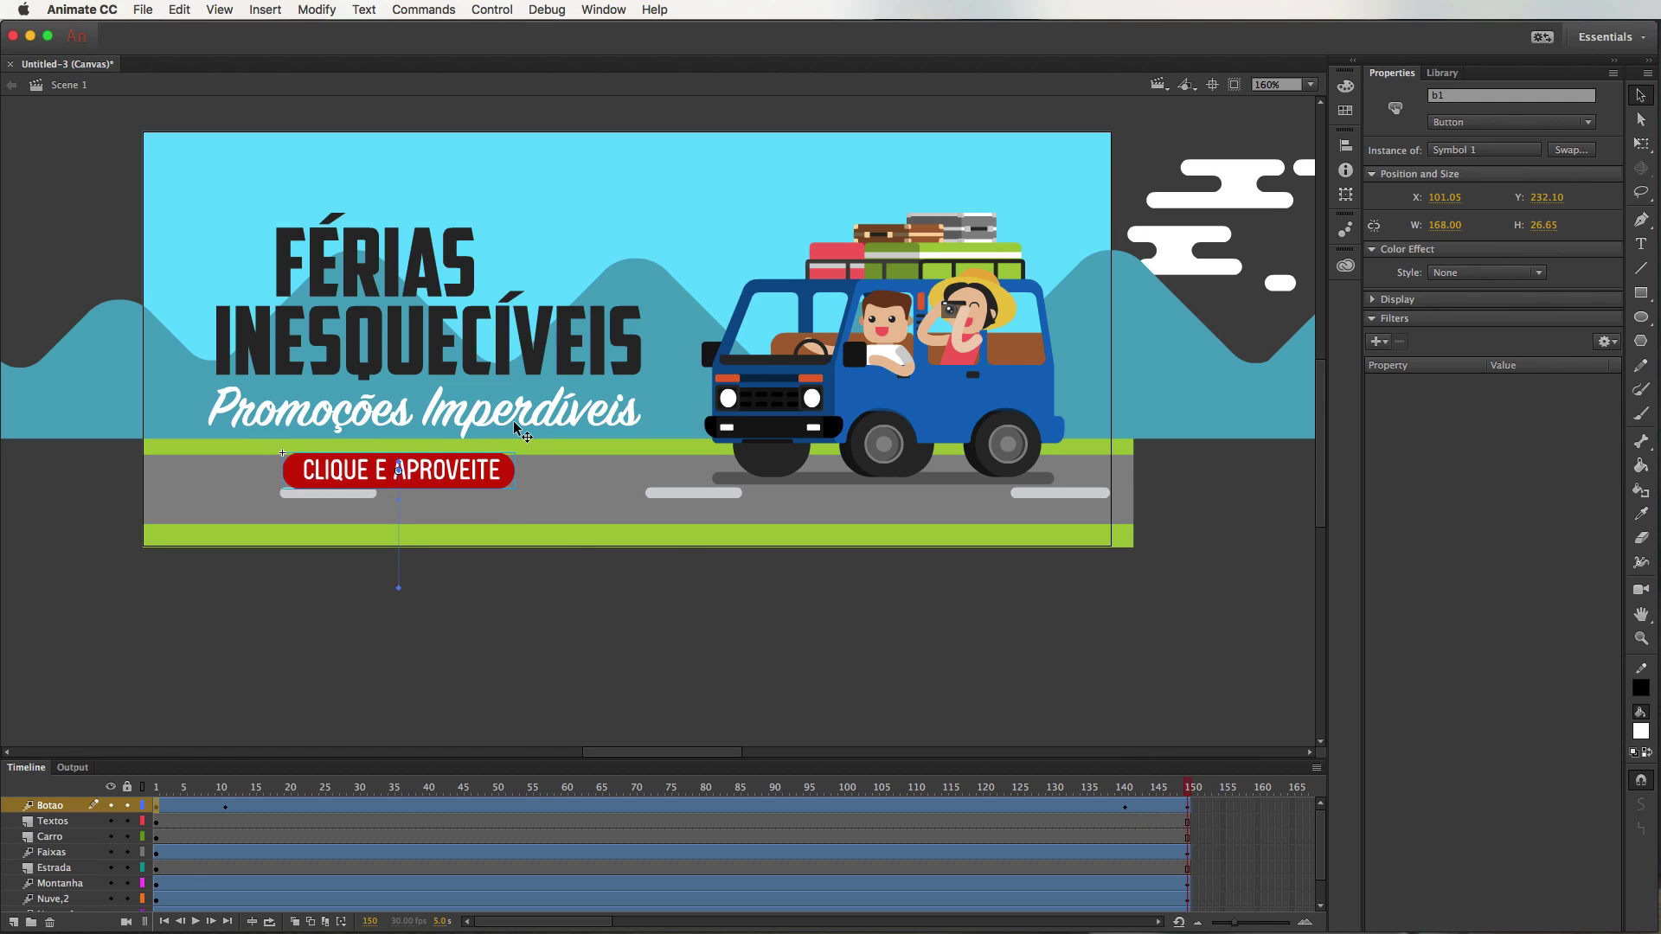
pyautogui.press('Down')
pyautogui.press('Down')
pyautogui.press('Down')
pyautogui.press('Down')
pyautogui.press('Down')
pyautogui.press('Down')
pyautogui.press('Down')
pyautogui.press('Down')
pyautogui.press('Down')
pyautogui.press('Down')
pyautogui.press('Down')
pyautogui.press('Down')
pyautogui.press('Down')
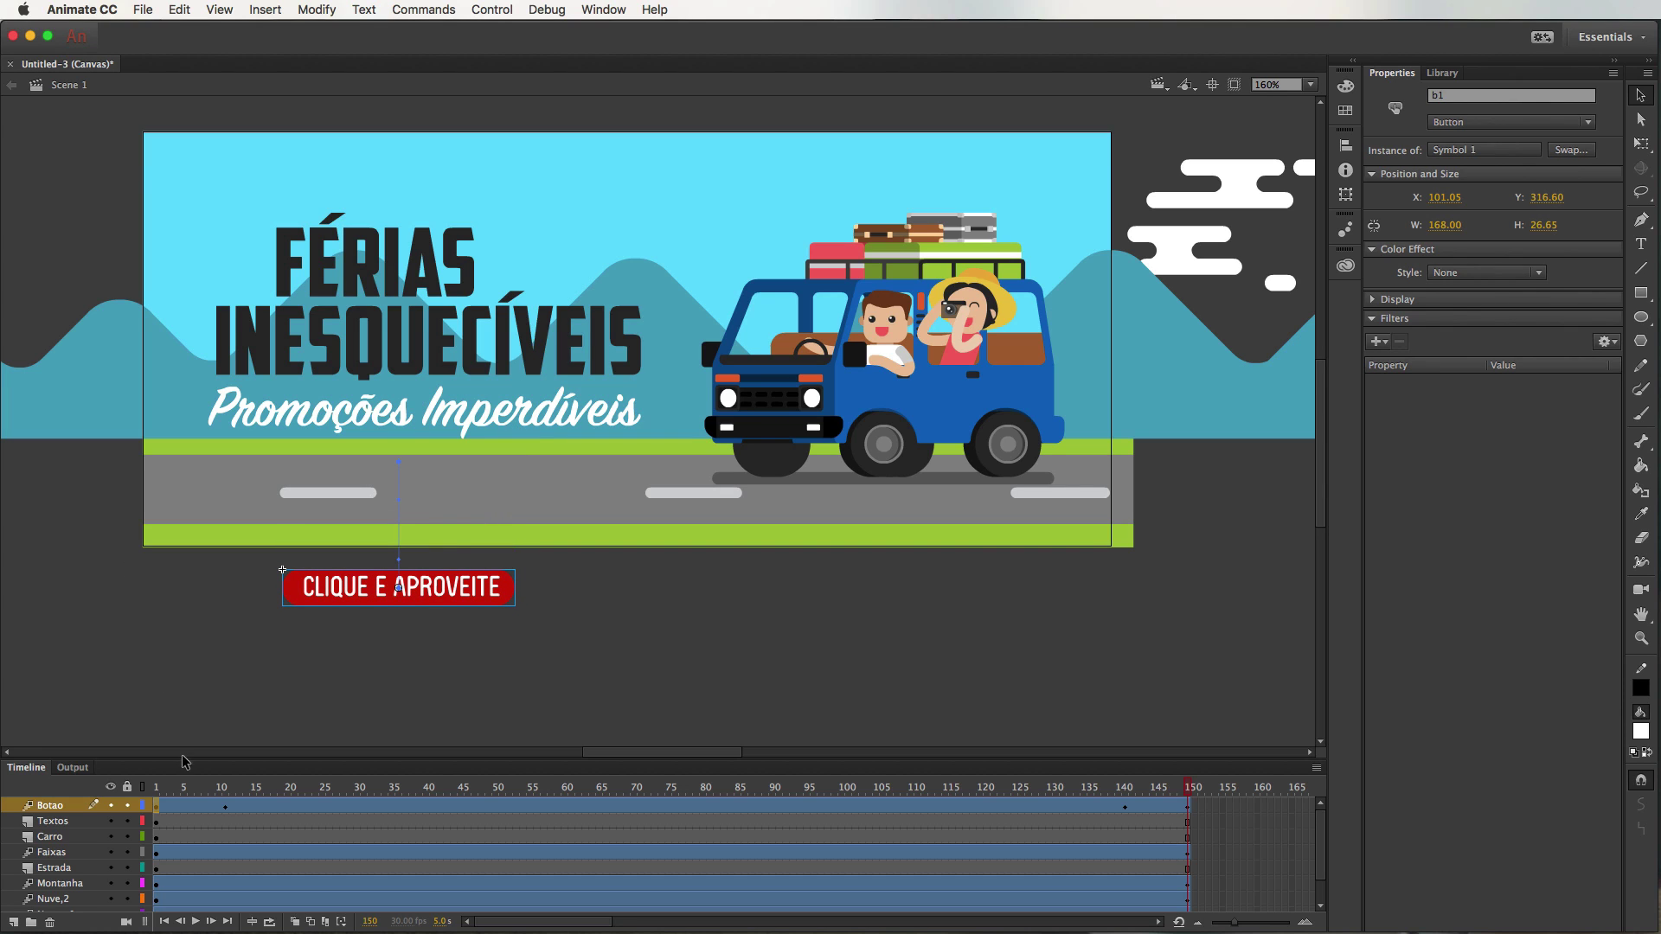
pyautogui.moveTo(172, 791); pyautogui.dragTo(1192, 809)
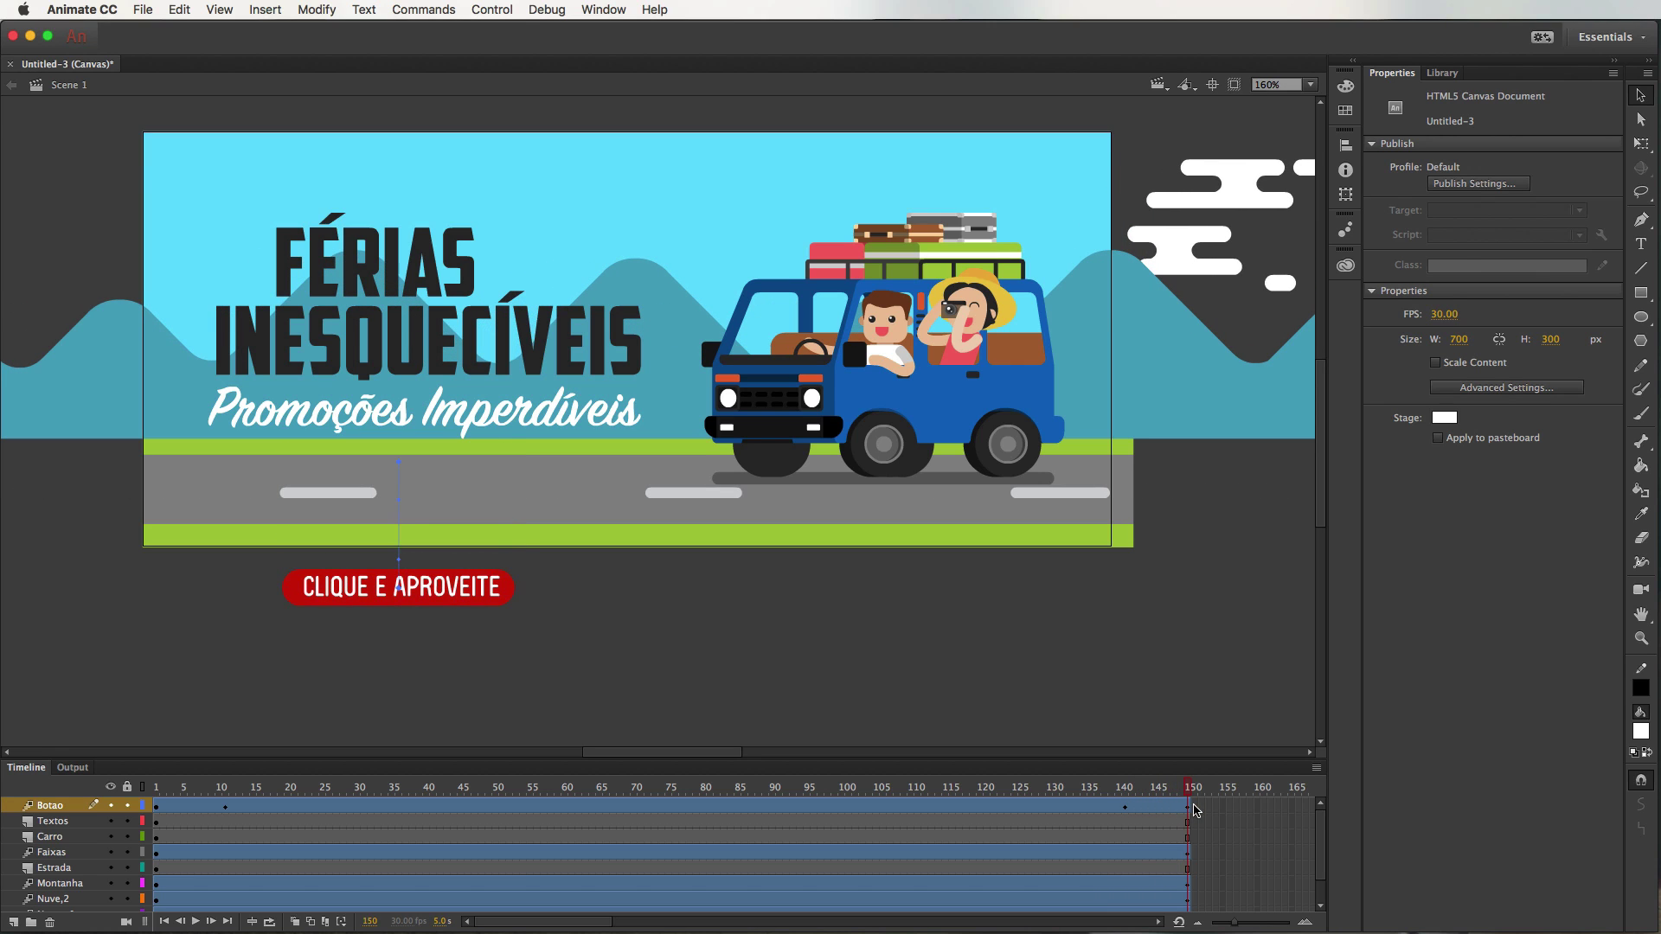
# - Apply the HTML5 Canvas code snippet Click to Go to Web Page to the b1 button at frame 11
pyautogui.click(1125, 807)
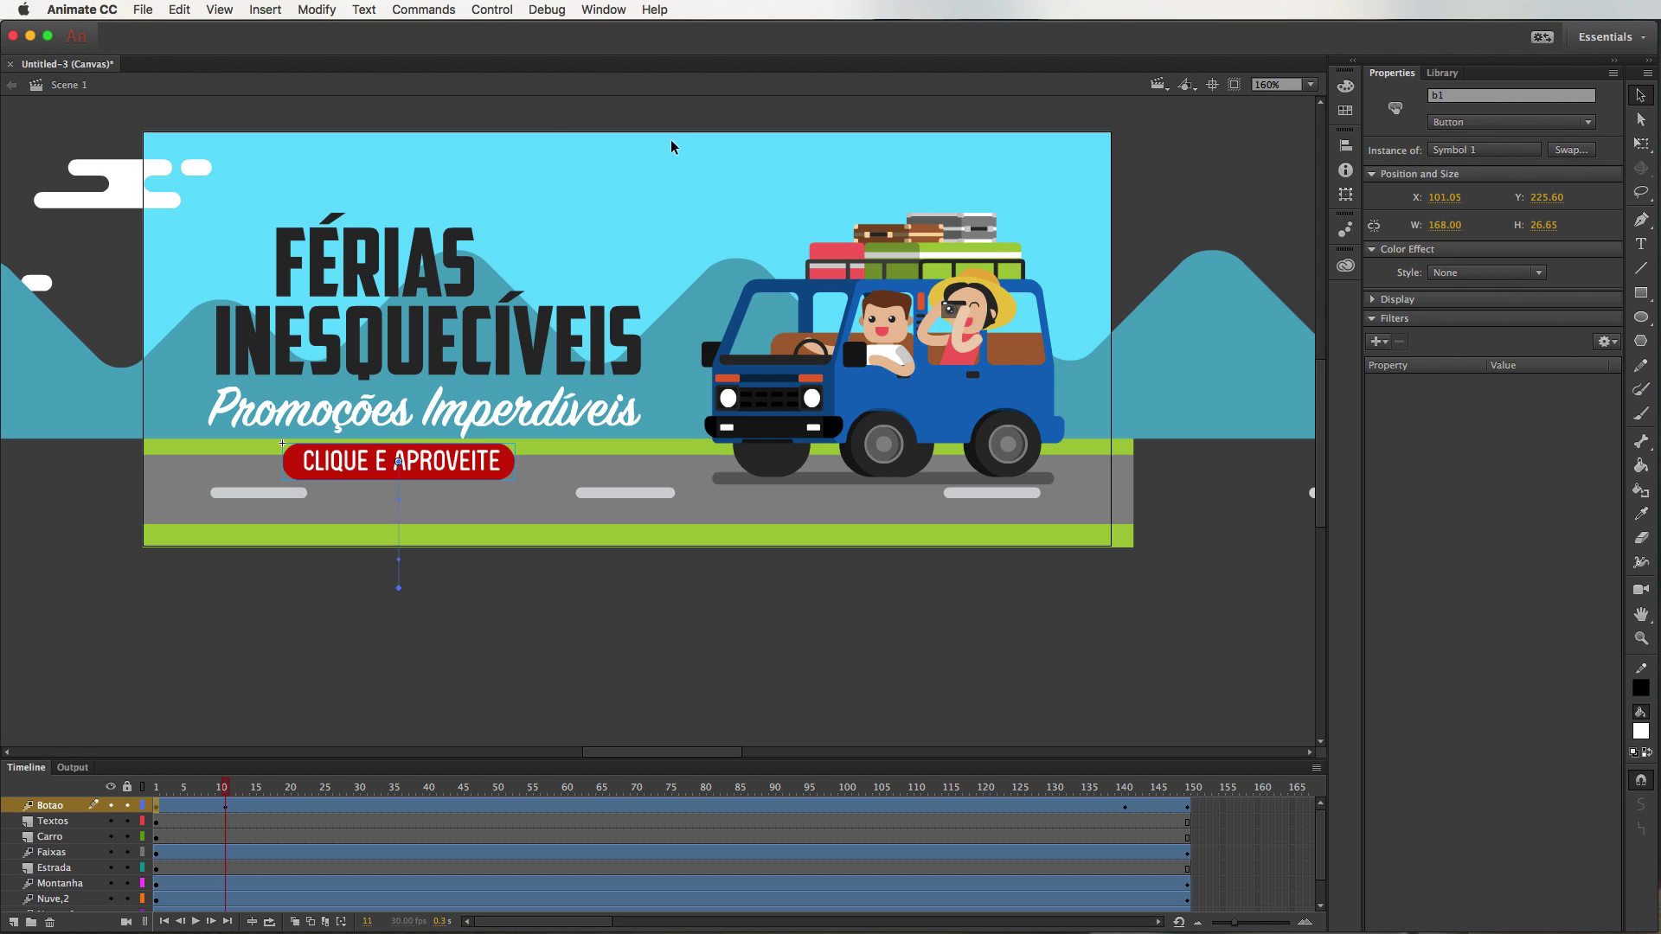
pyautogui.click(600, 9)
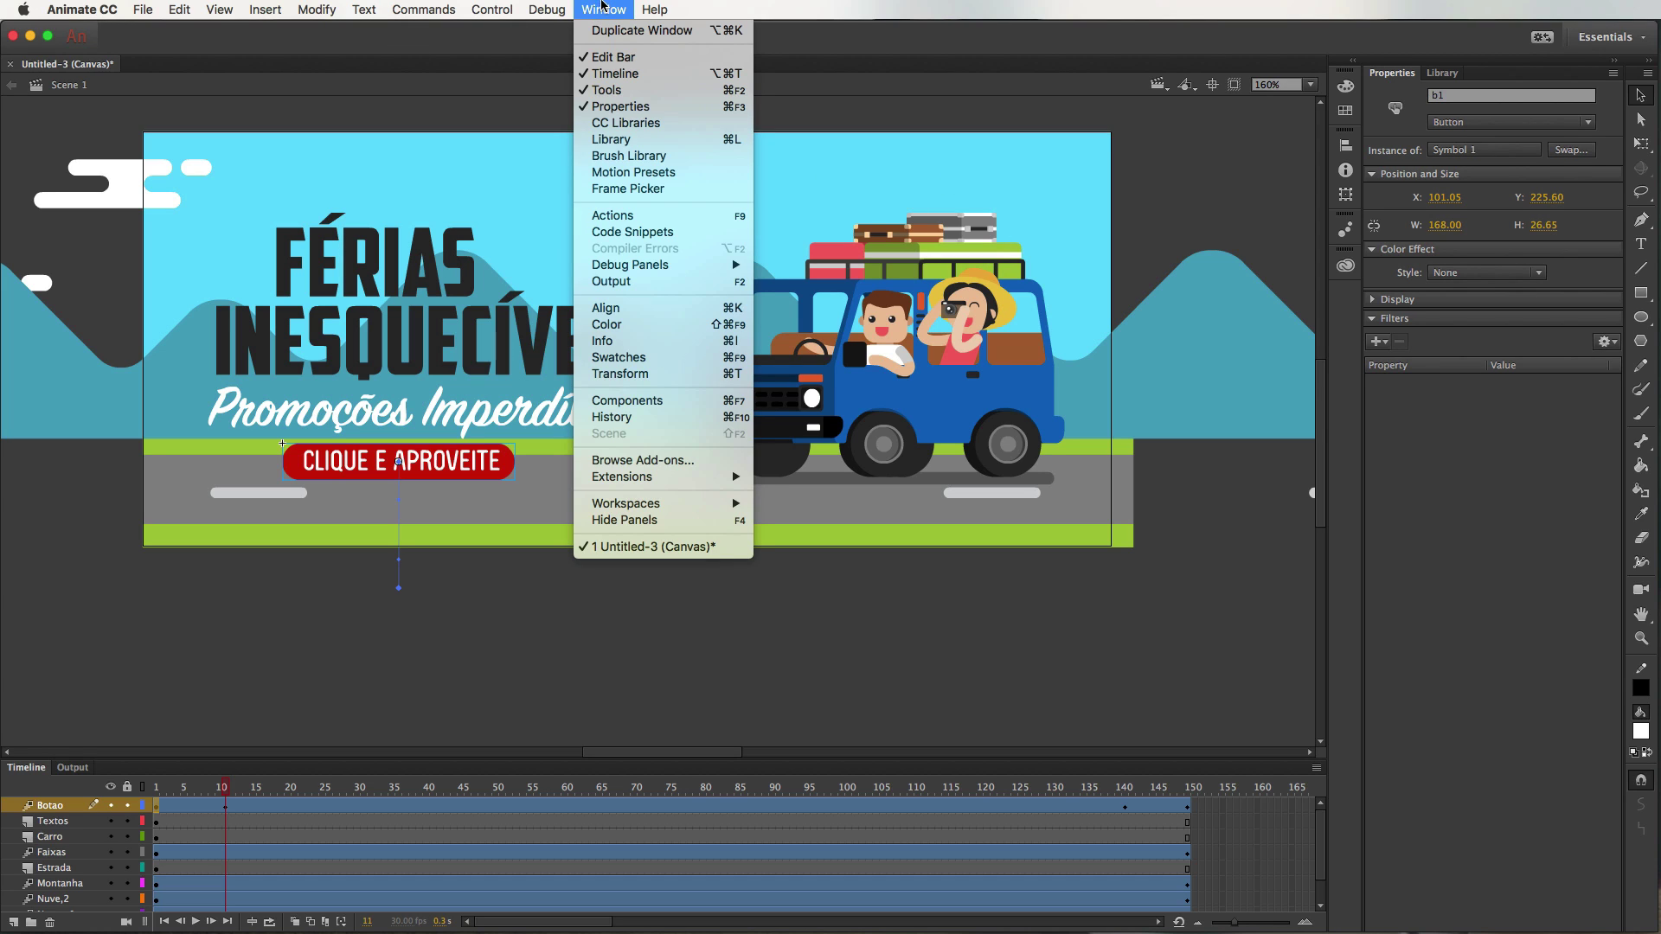
pyautogui.click(651, 233)
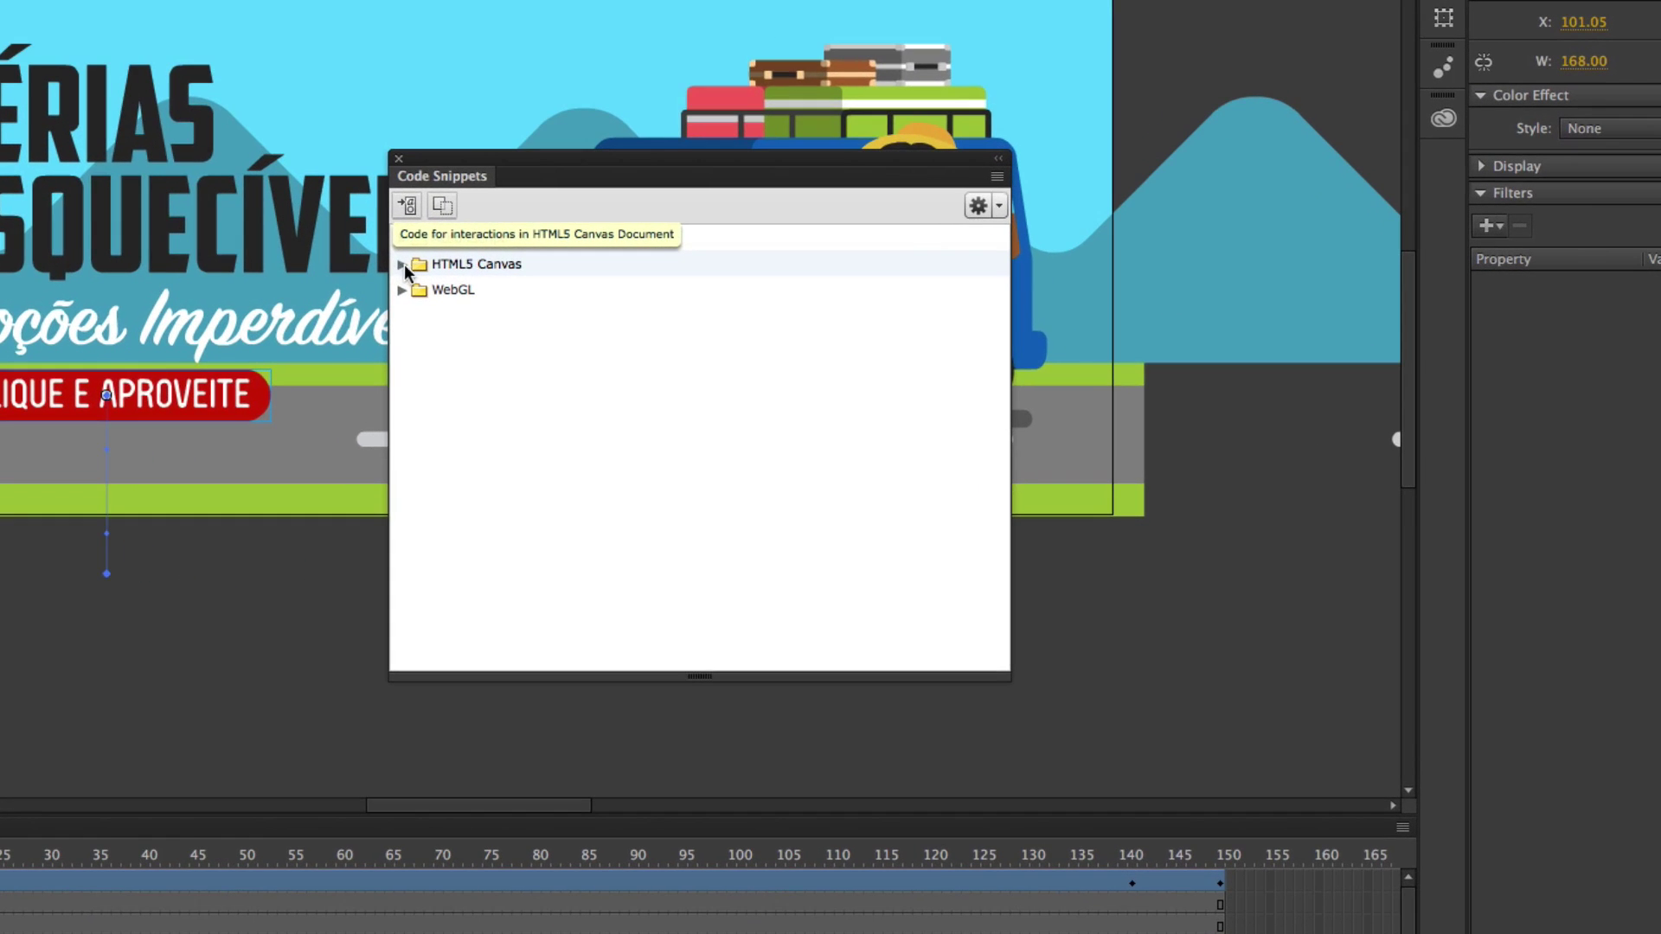
pyautogui.click(401, 265)
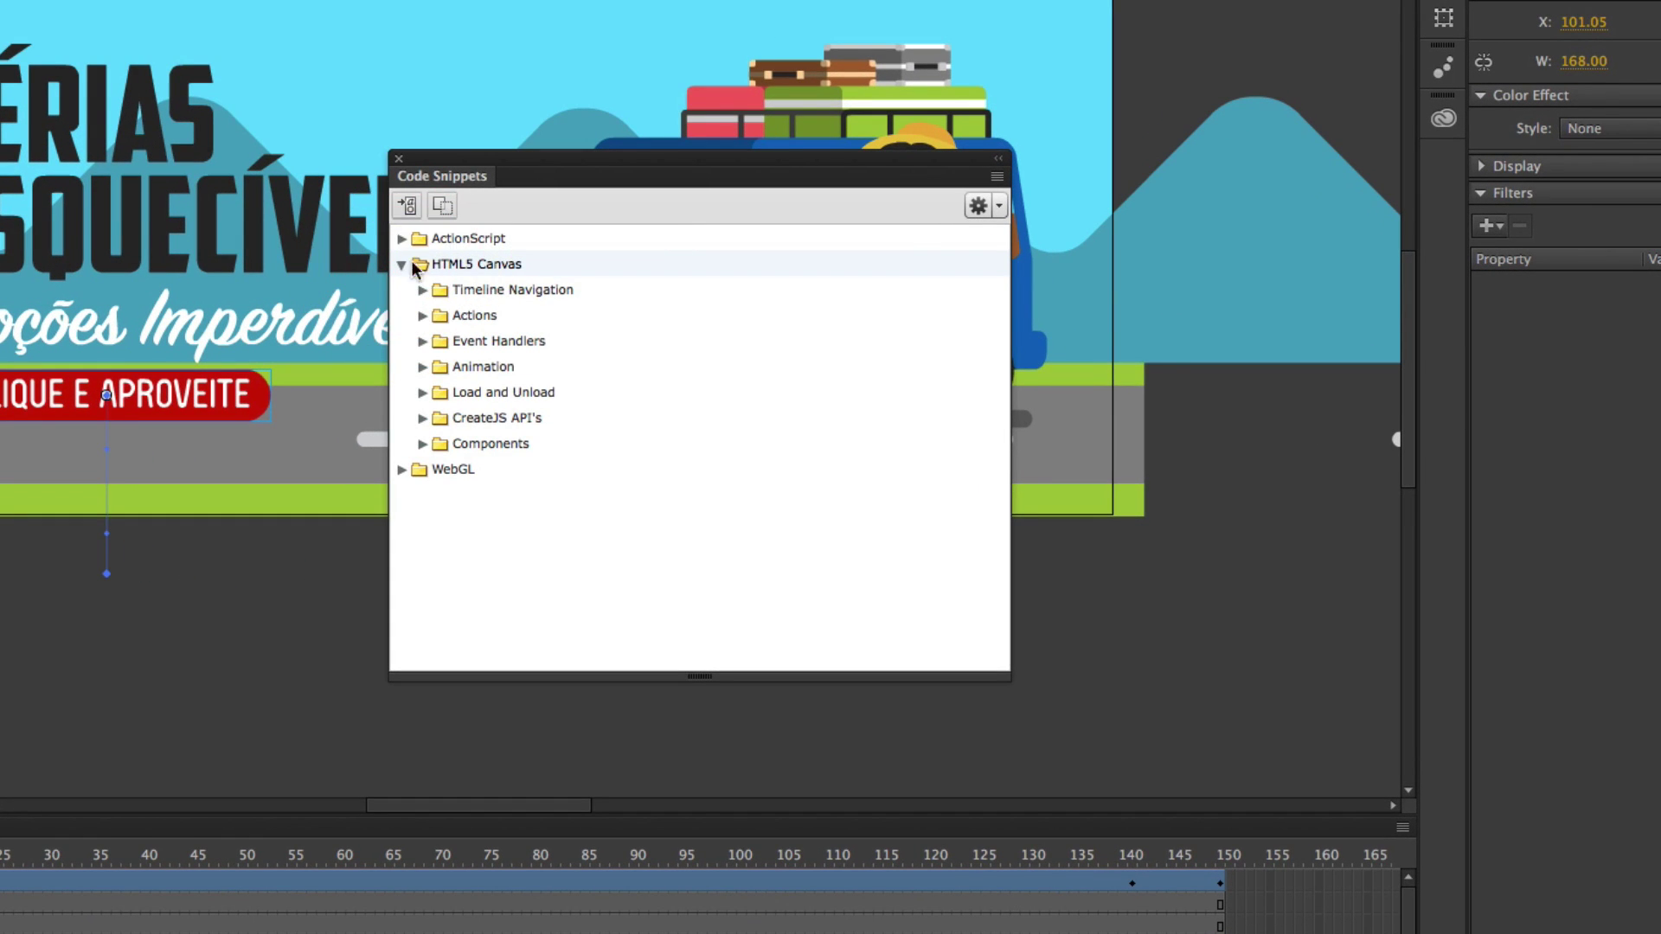
pyautogui.click(422, 289)
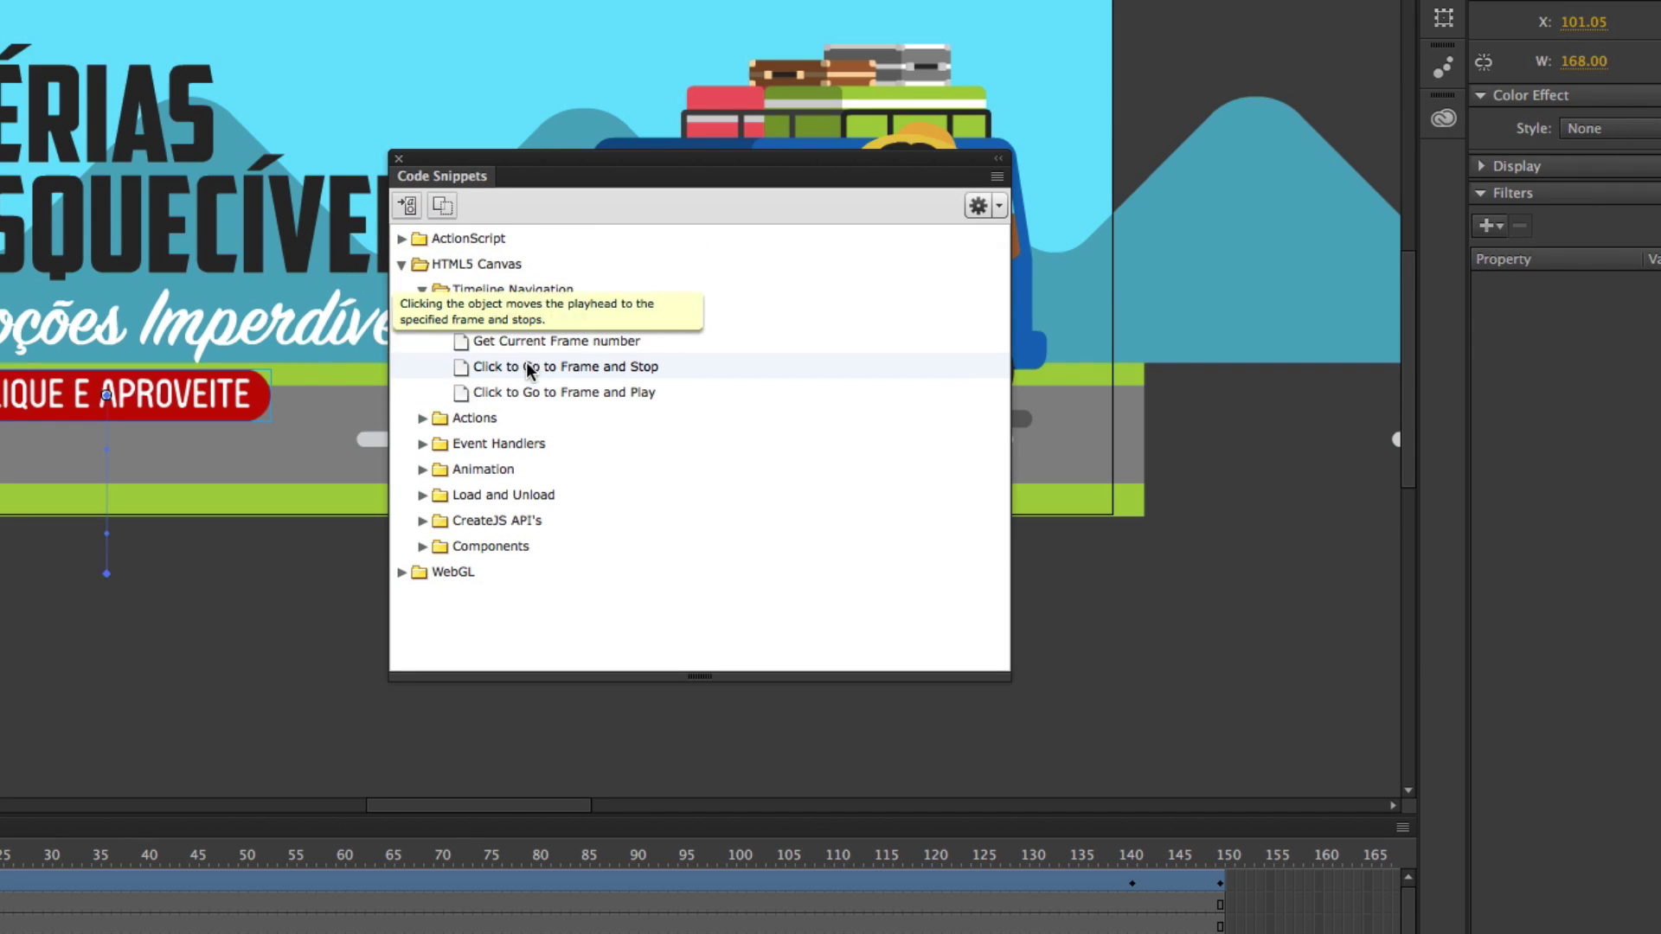
pyautogui.click(421, 291)
pyautogui.click(423, 316)
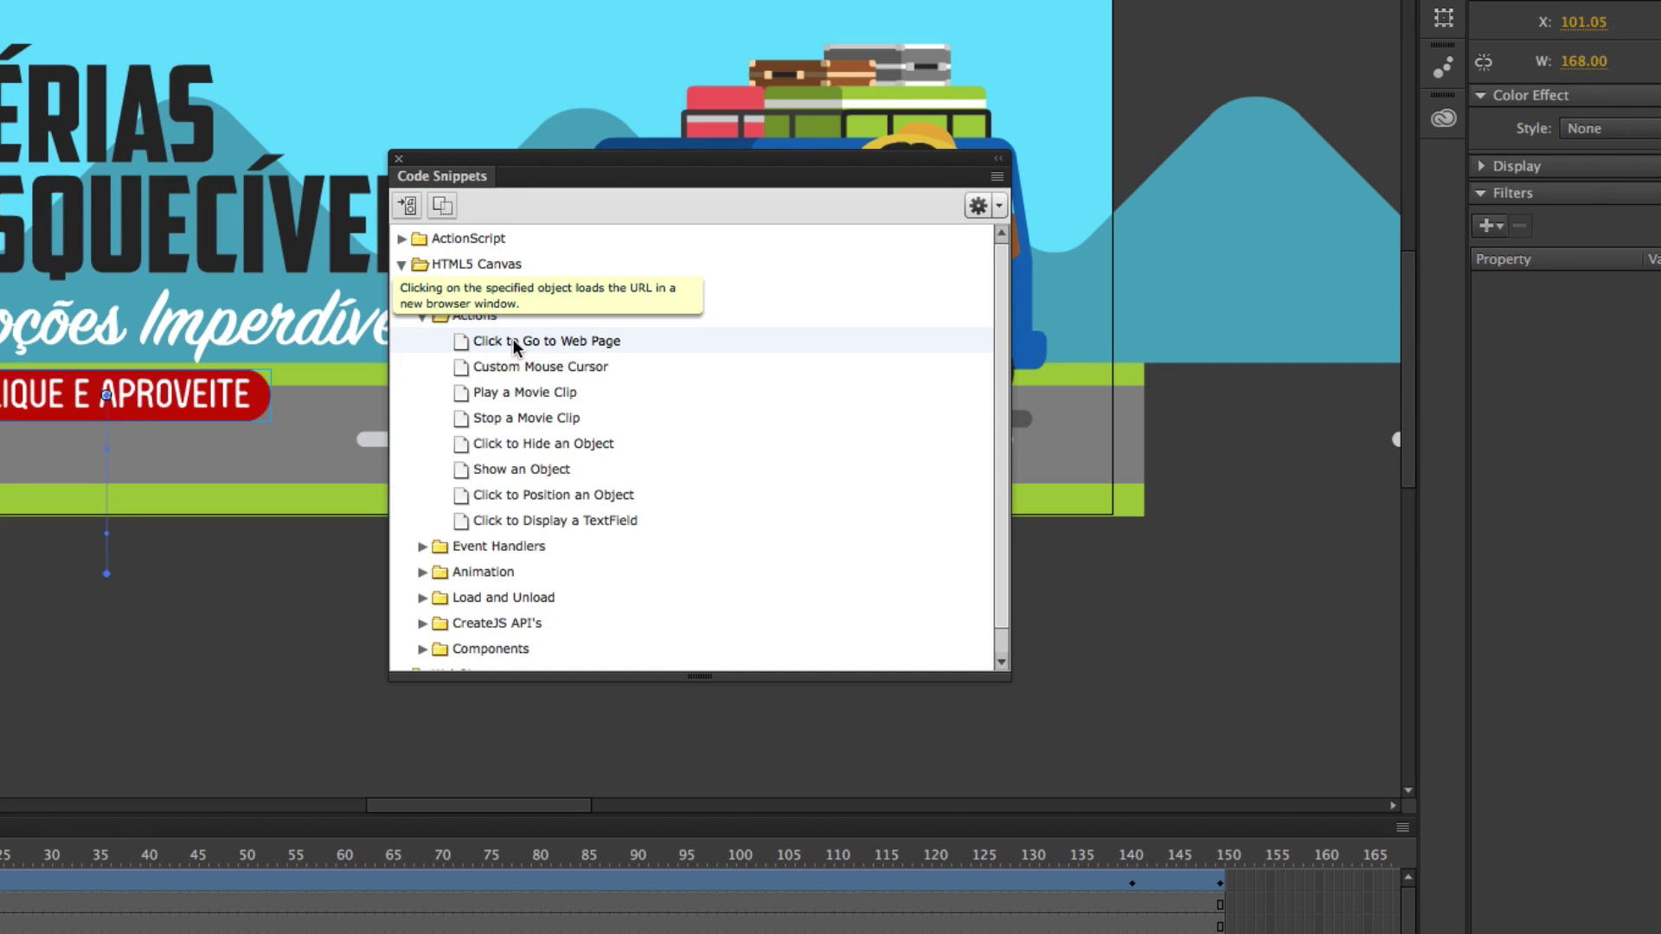
pyautogui.doubleClick(488, 340)
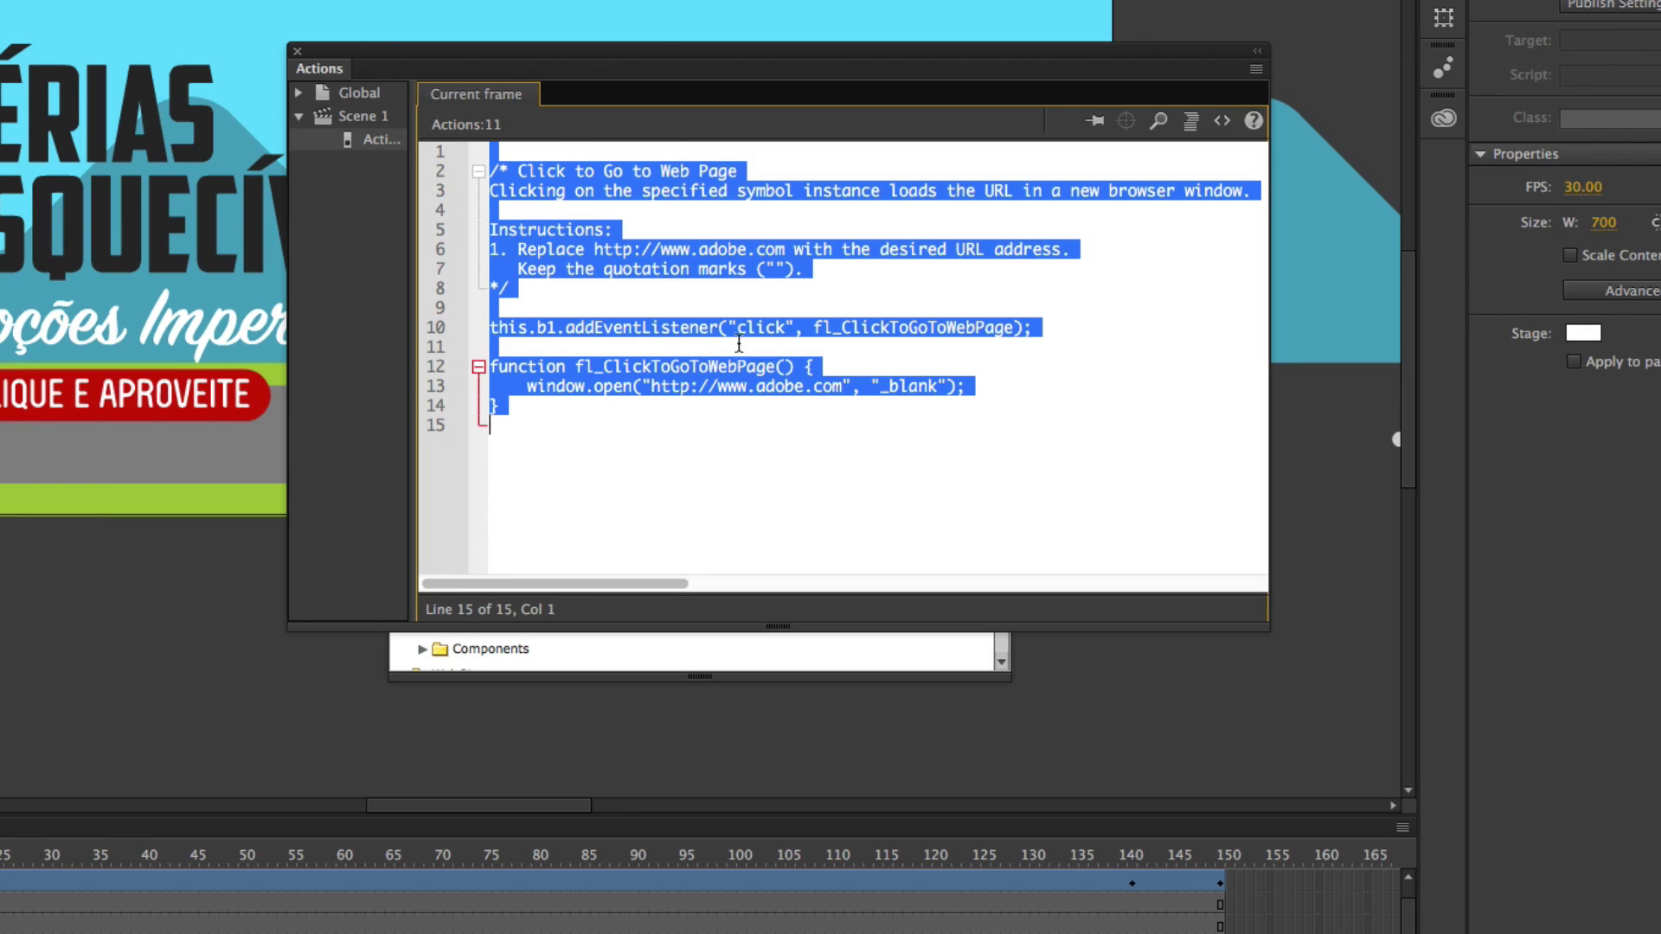
pyautogui.click(709, 421)
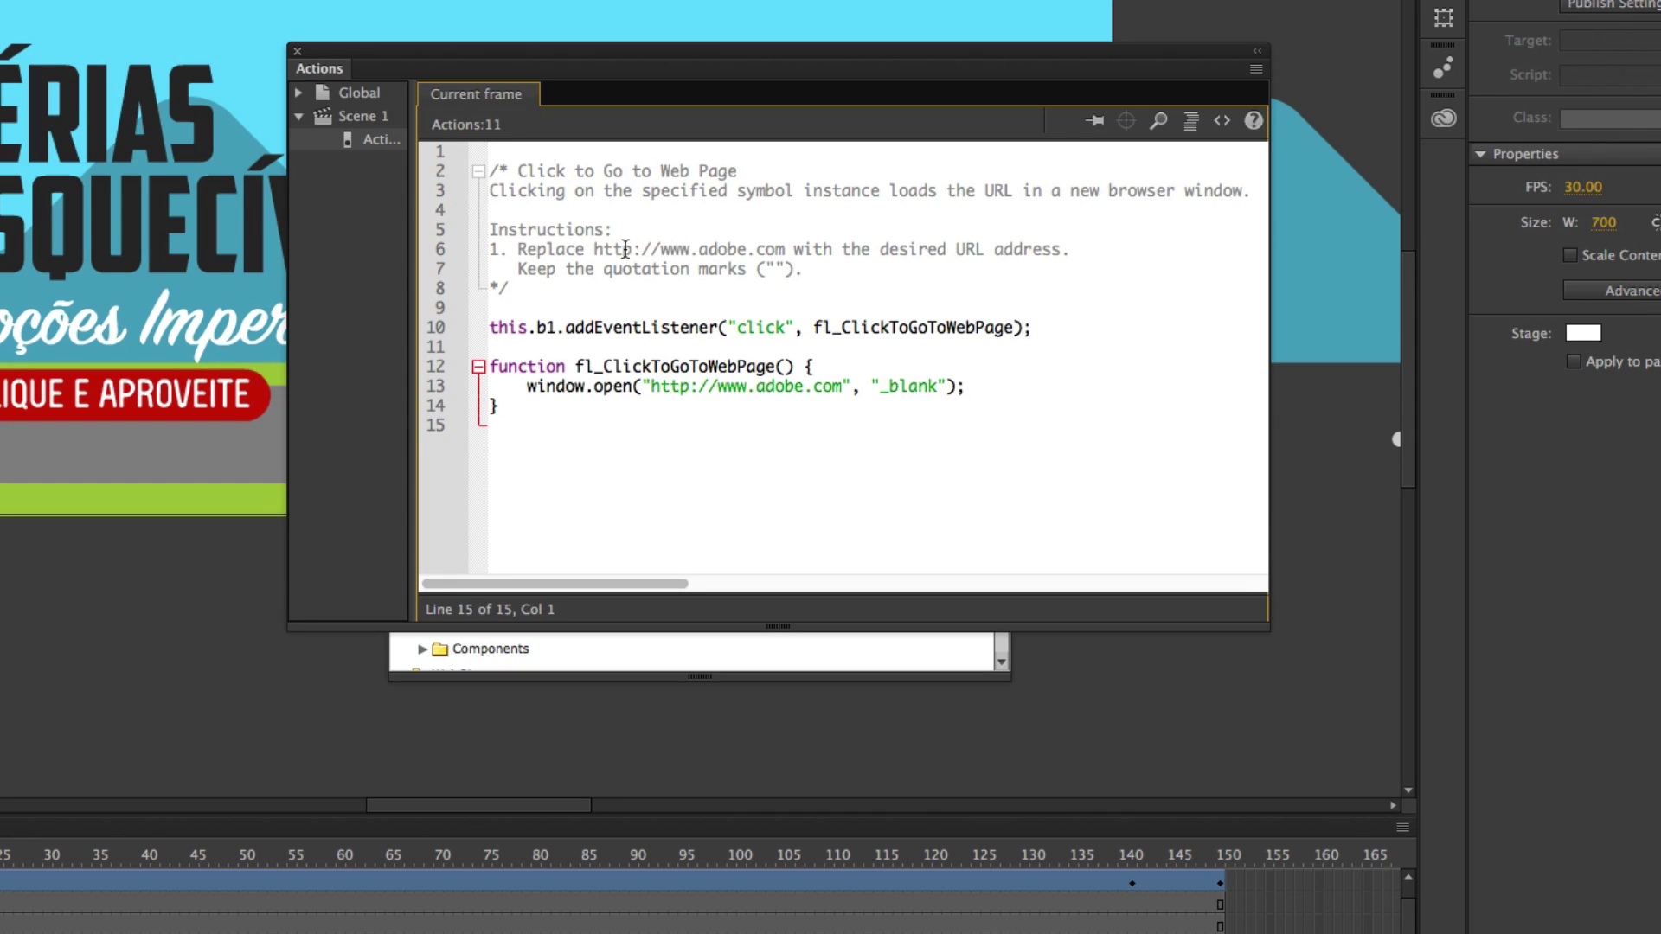
pyautogui.moveTo(596, 249); pyautogui.dragTo(785, 251)
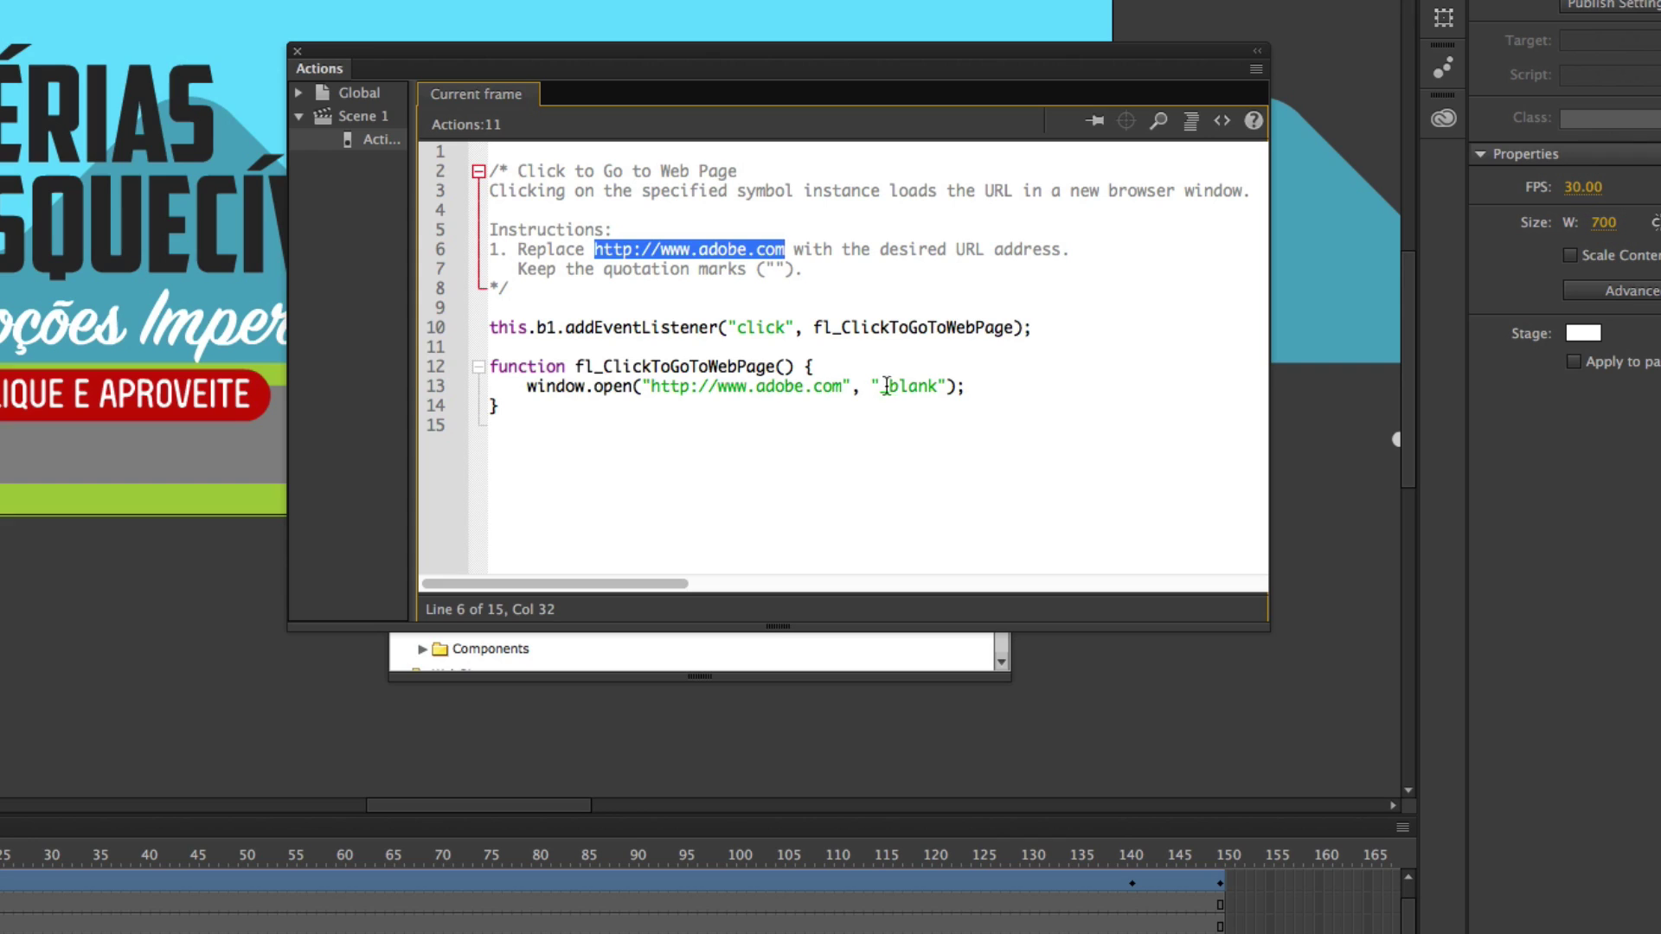
pyautogui.click(756, 387)
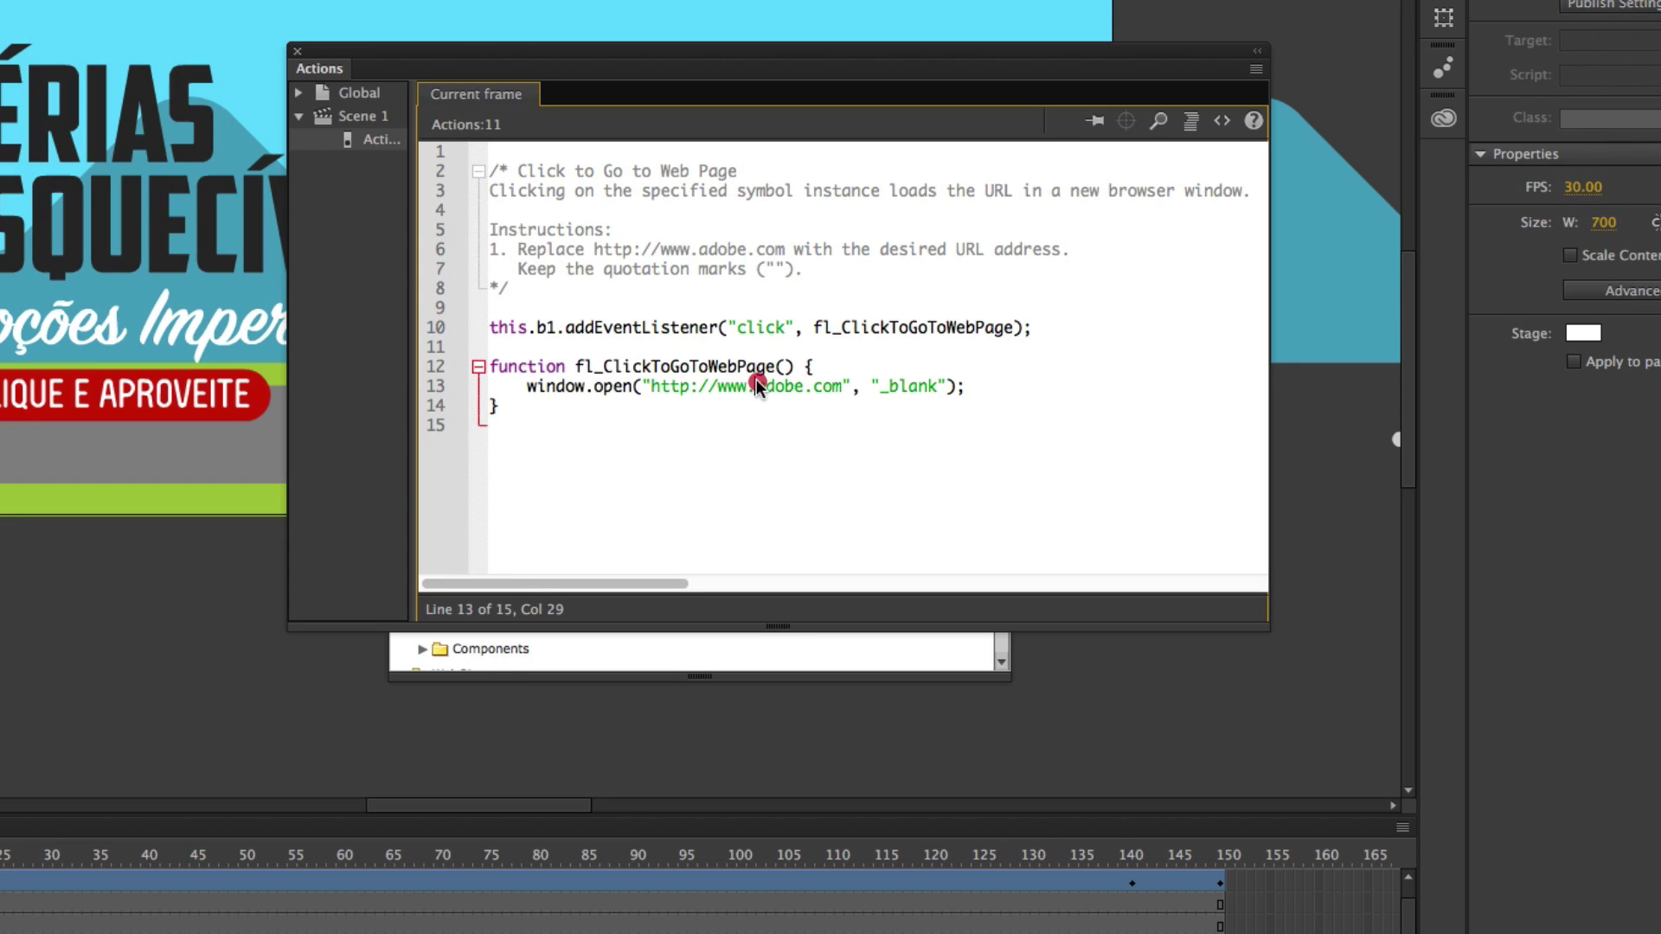
pyautogui.moveTo(755, 388); pyautogui.dragTo(805, 396)
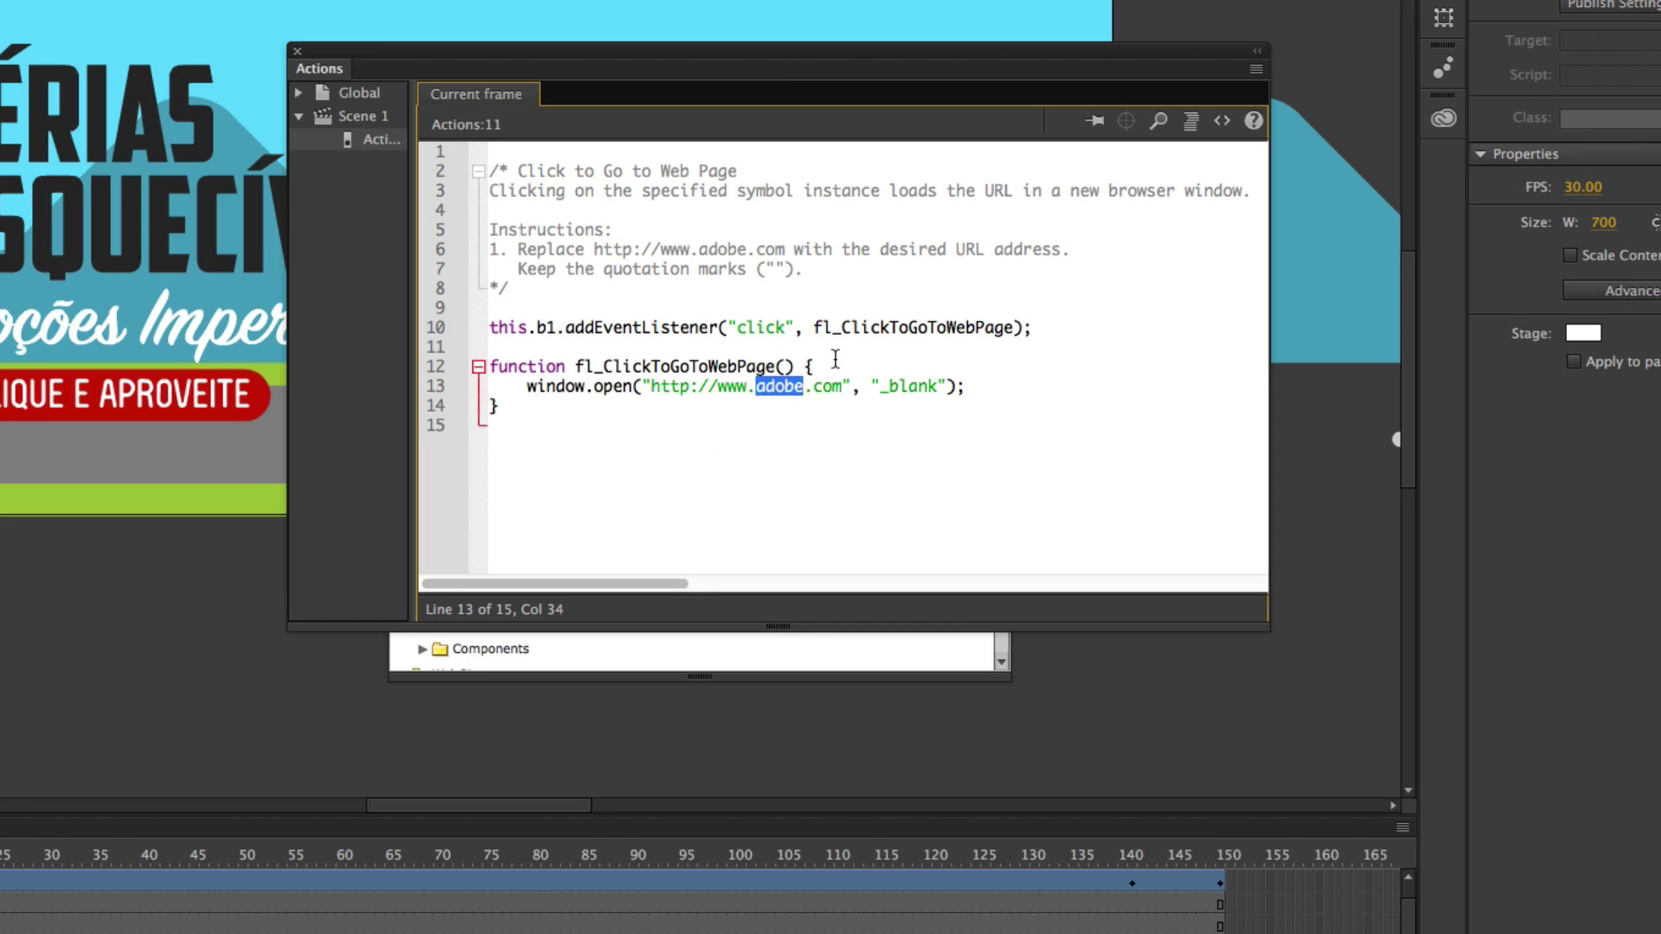
pyautogui.write('unp')
pyautogui.hotkey('shift', 'Right')
pyautogui.hotkey('shift', 'Right')
pyautogui.hotkey('shift', 'Right')
pyautogui.write('br')
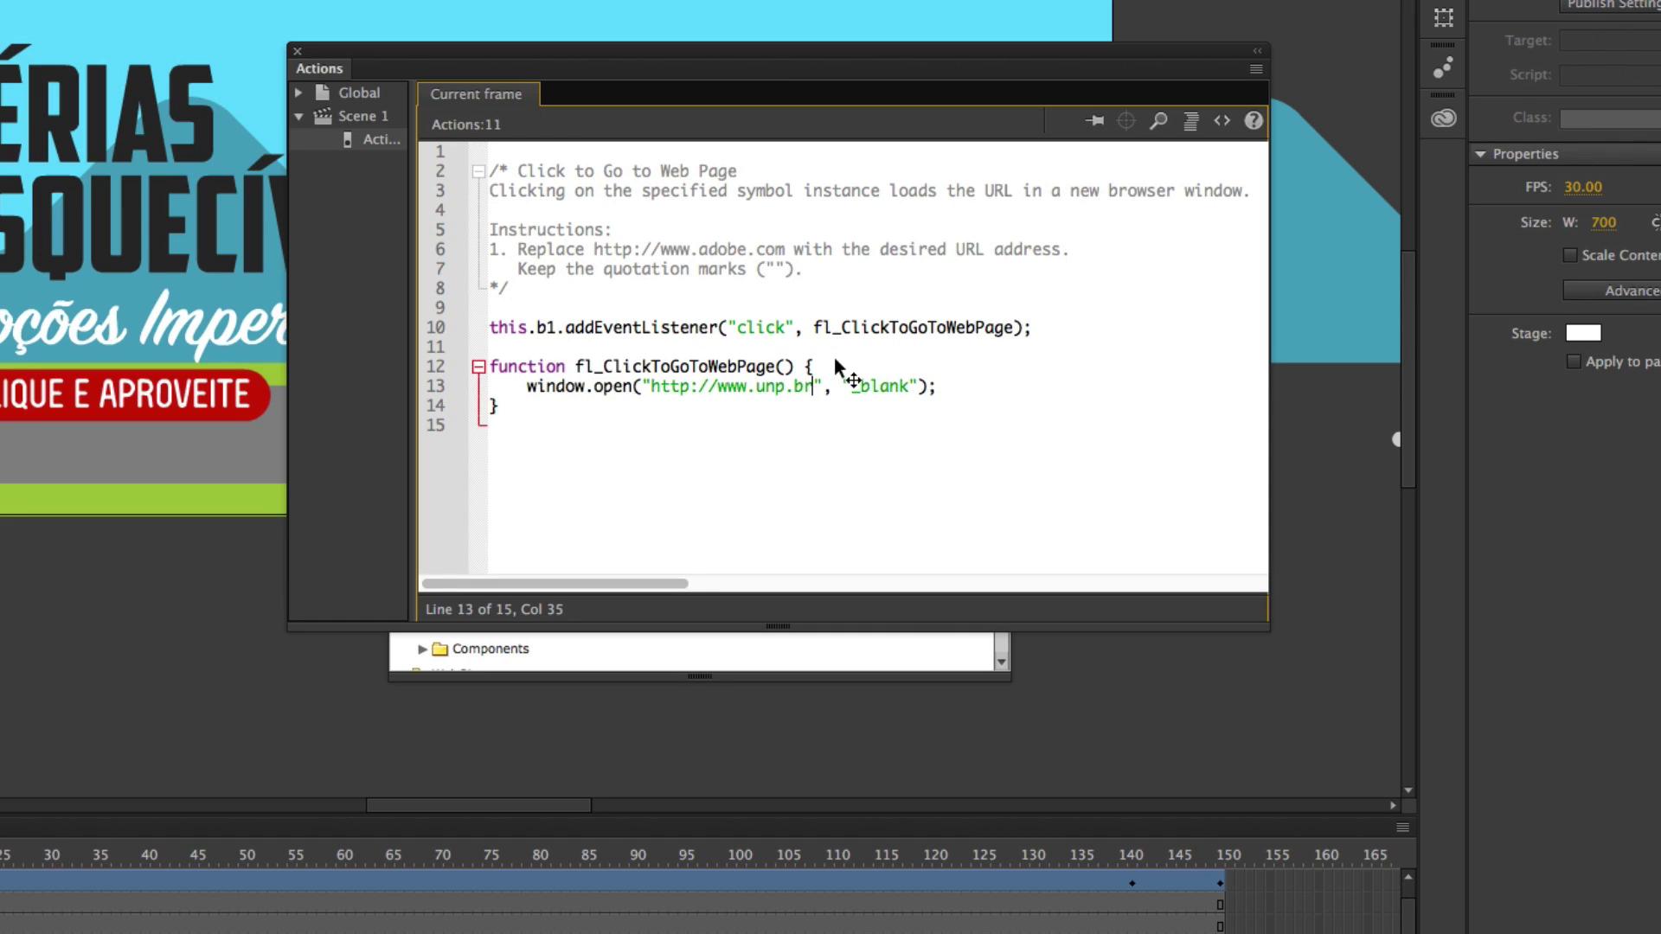
pyautogui.click(297, 51)
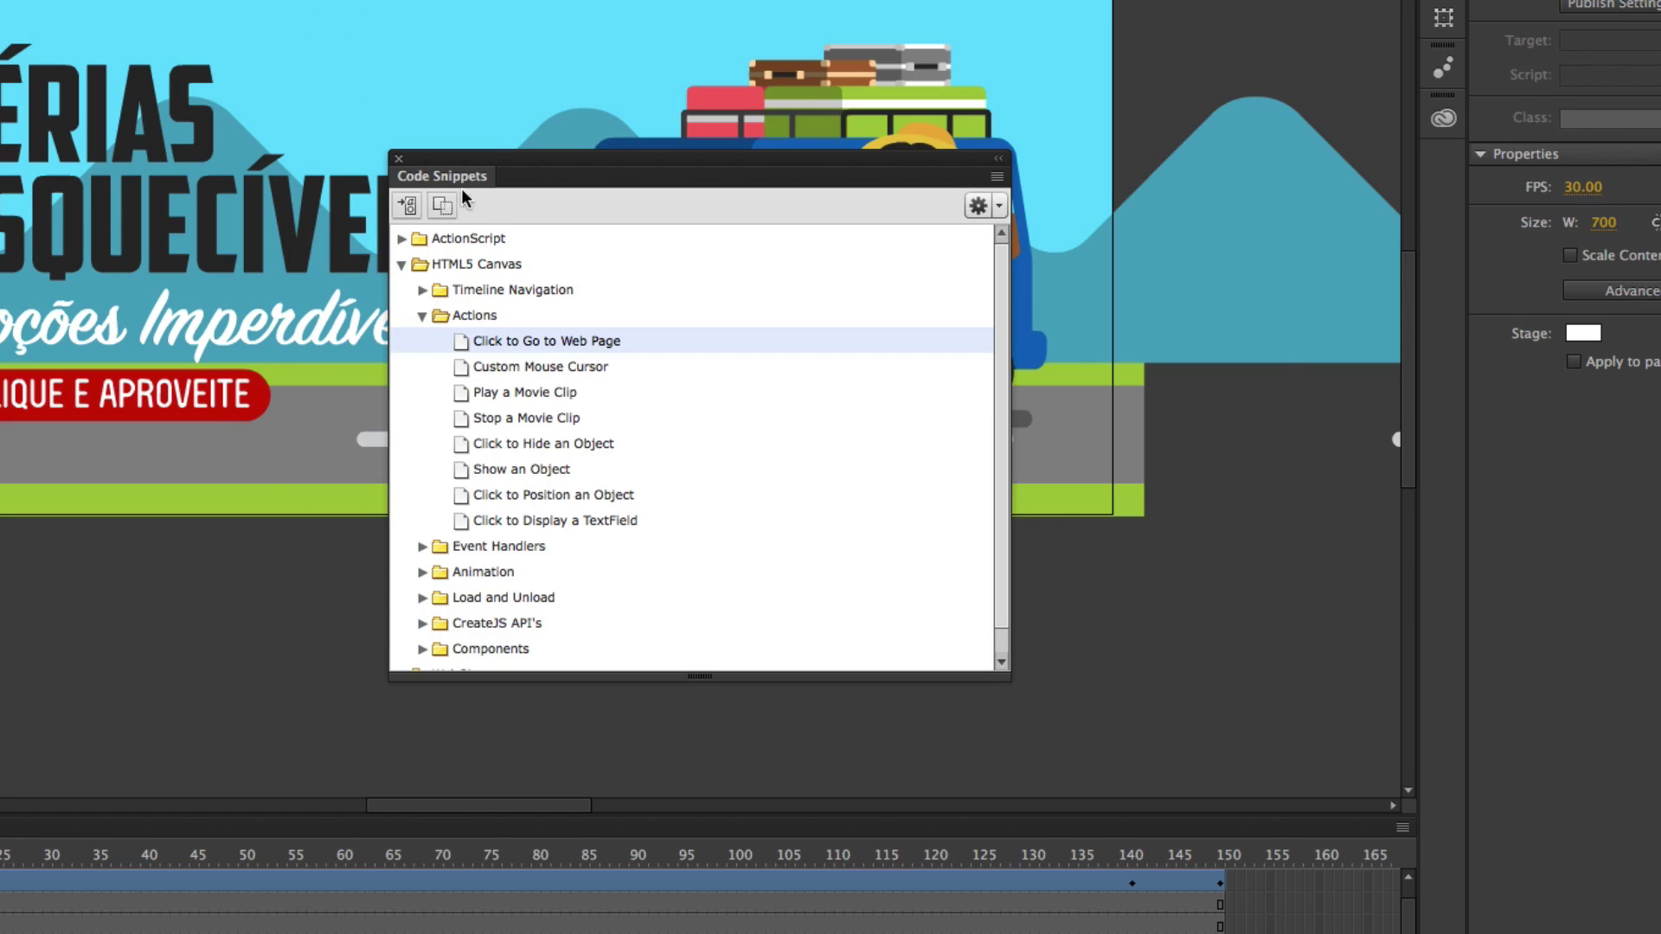
pyautogui.click(397, 160)
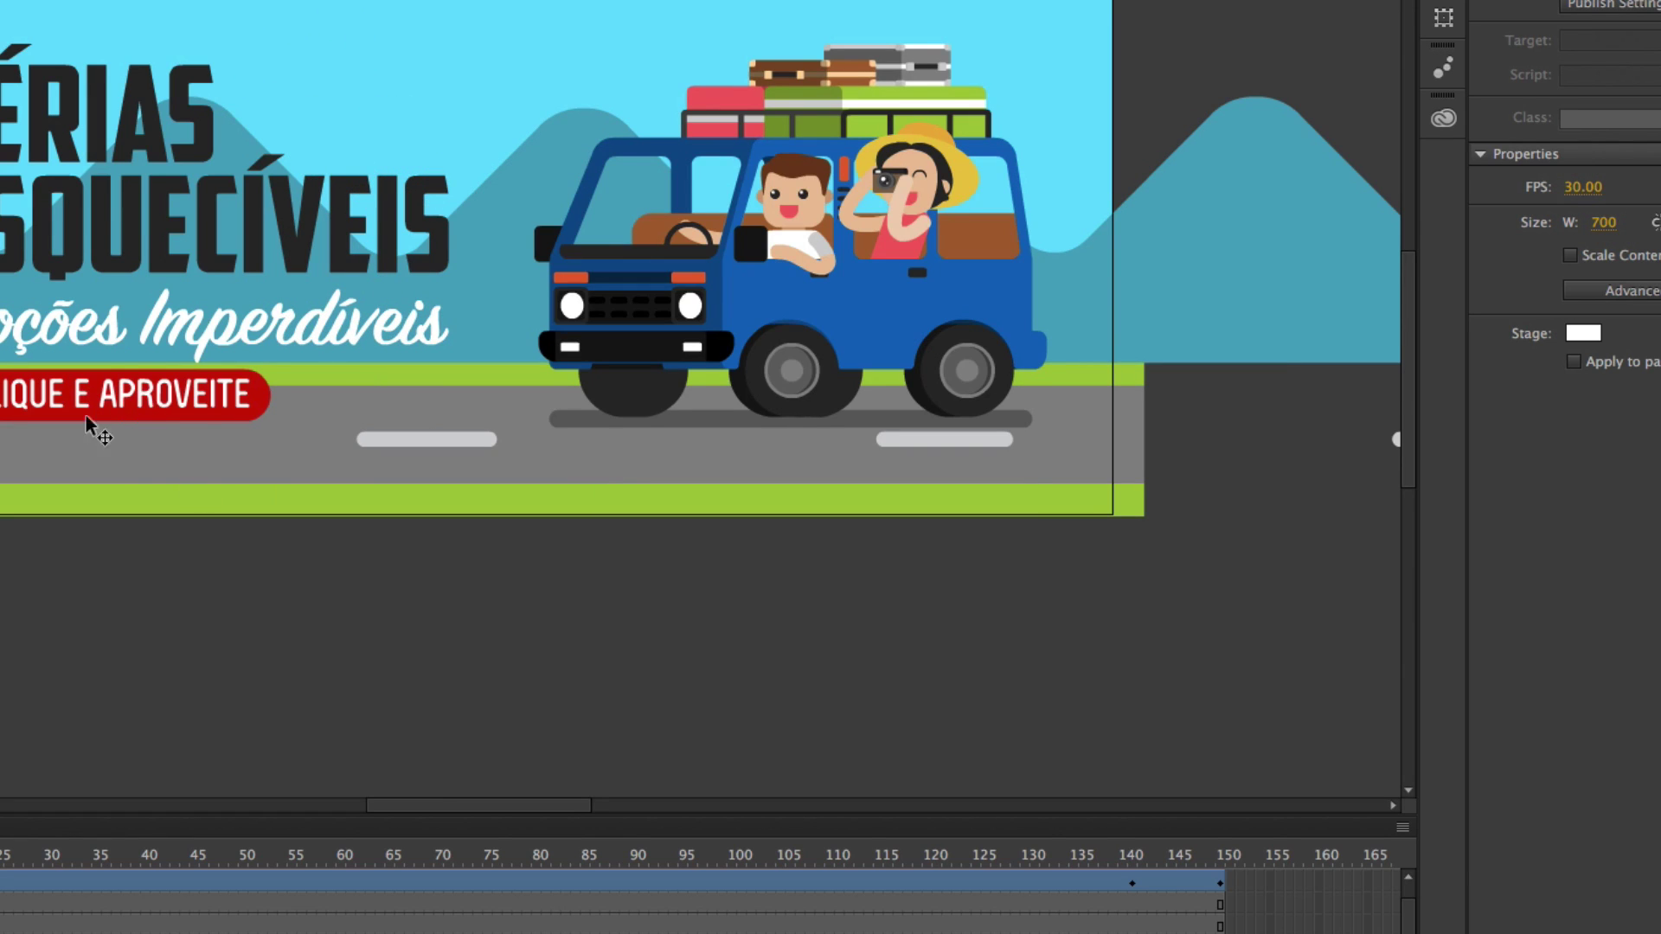
pyautogui.click(108, 616)
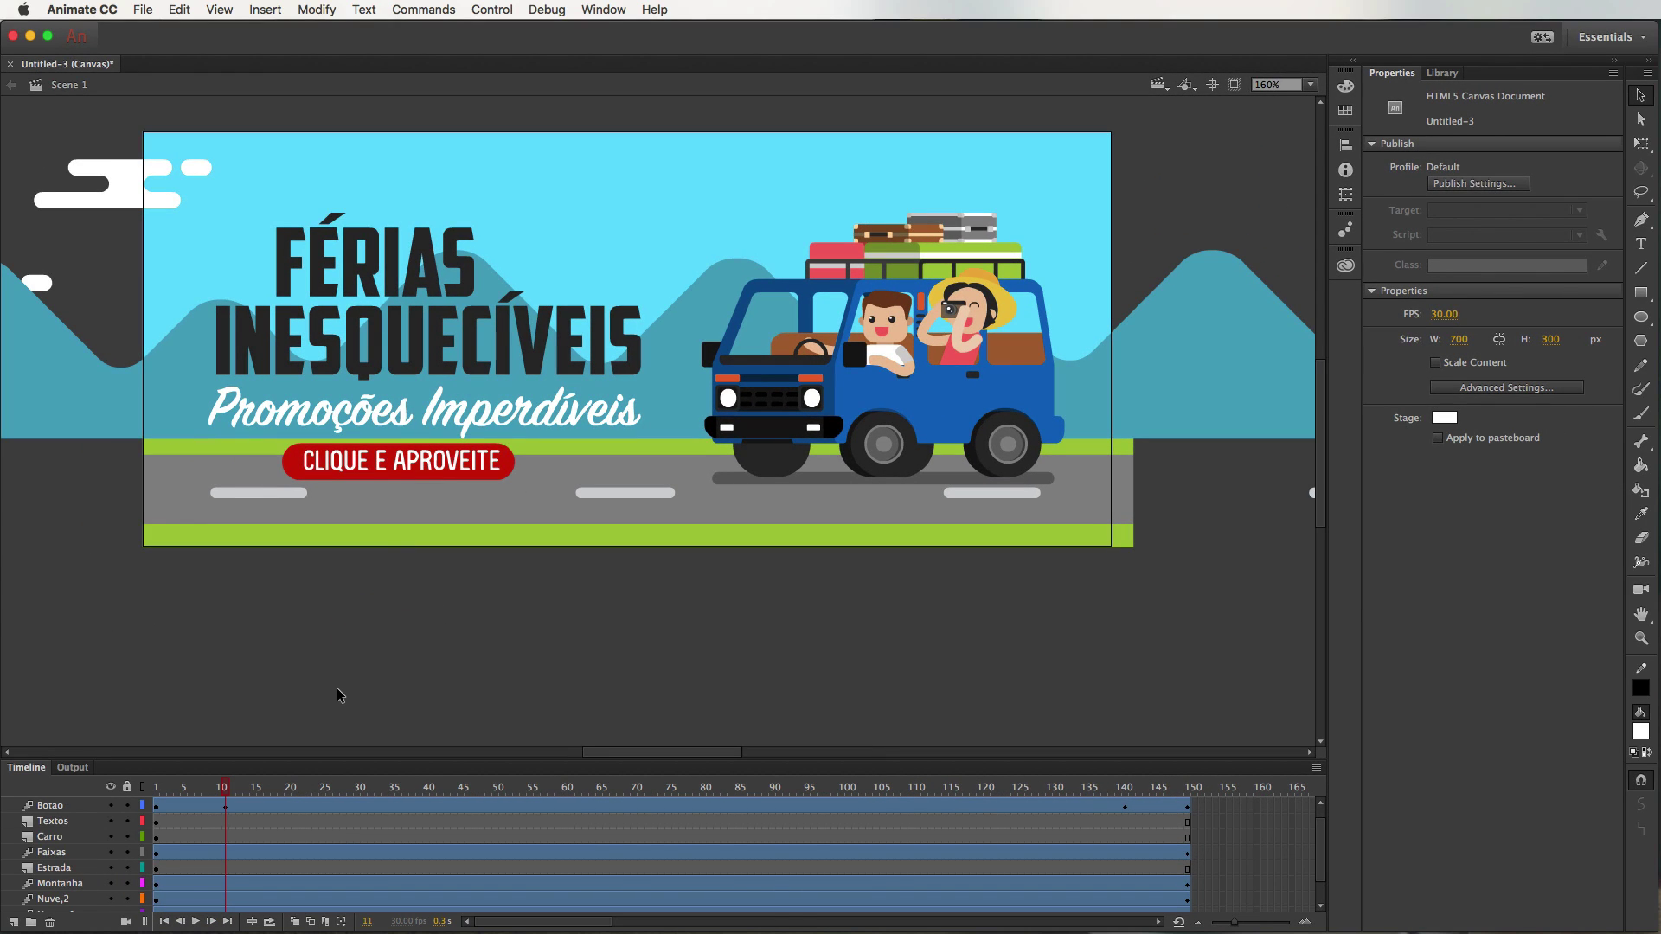
# - Test the banner in the browser, follow the CLIQUE E APROVEITE button's link, review the banner again and return to Animate CC
pyautogui.press('super+Return')
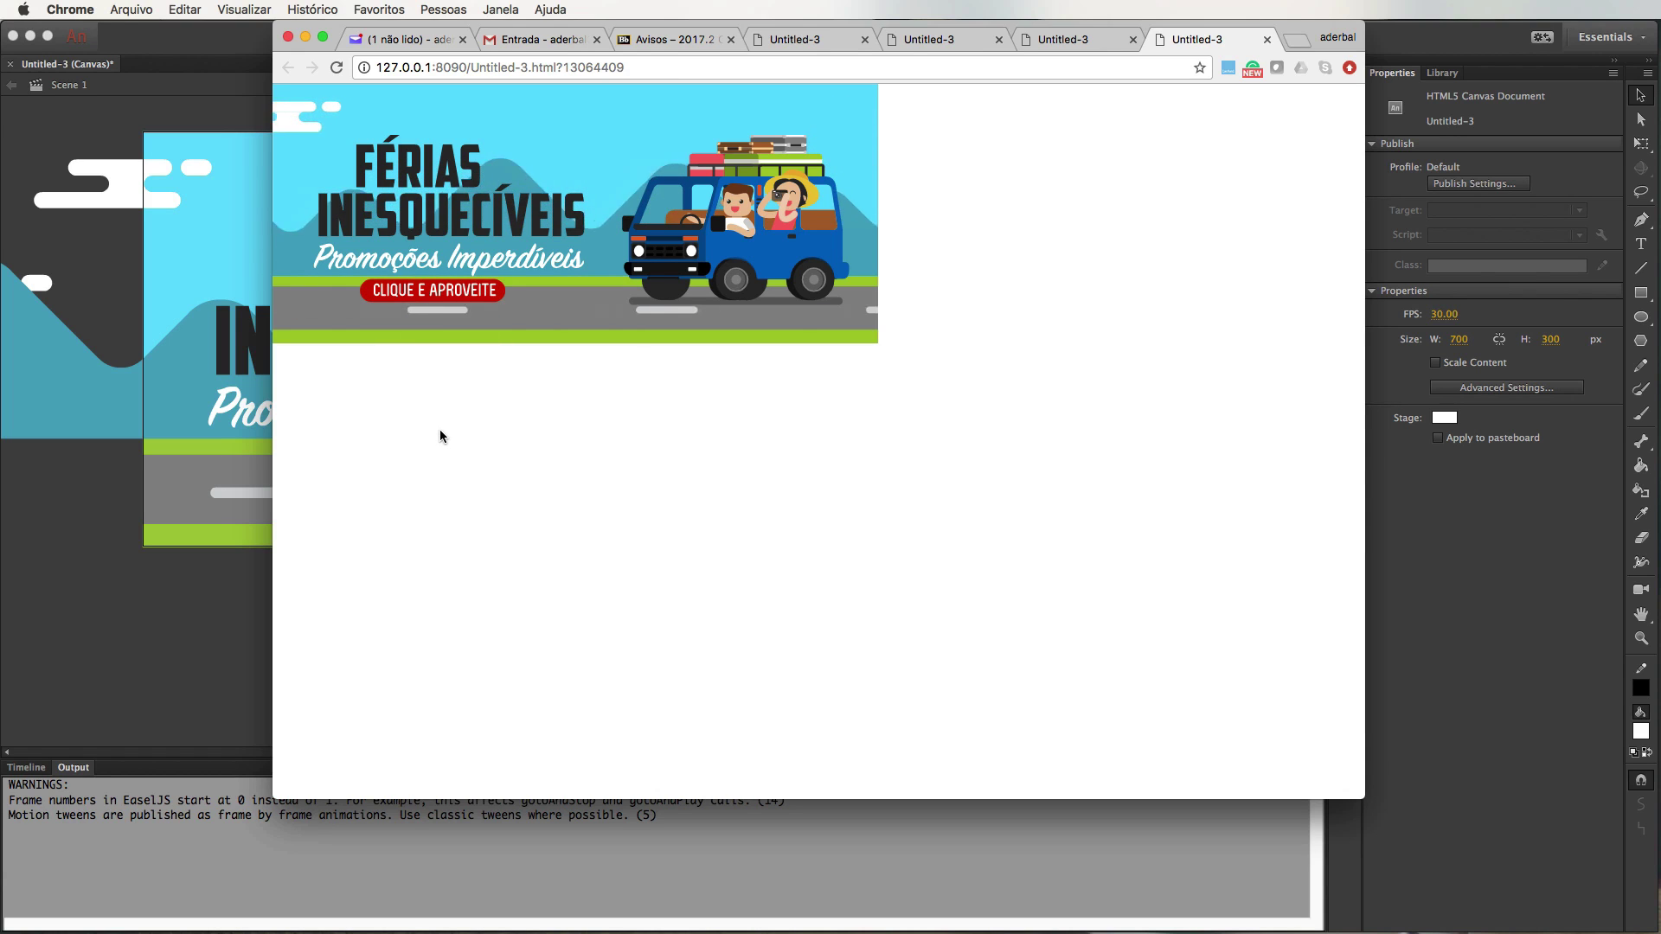
pyautogui.click(433, 295)
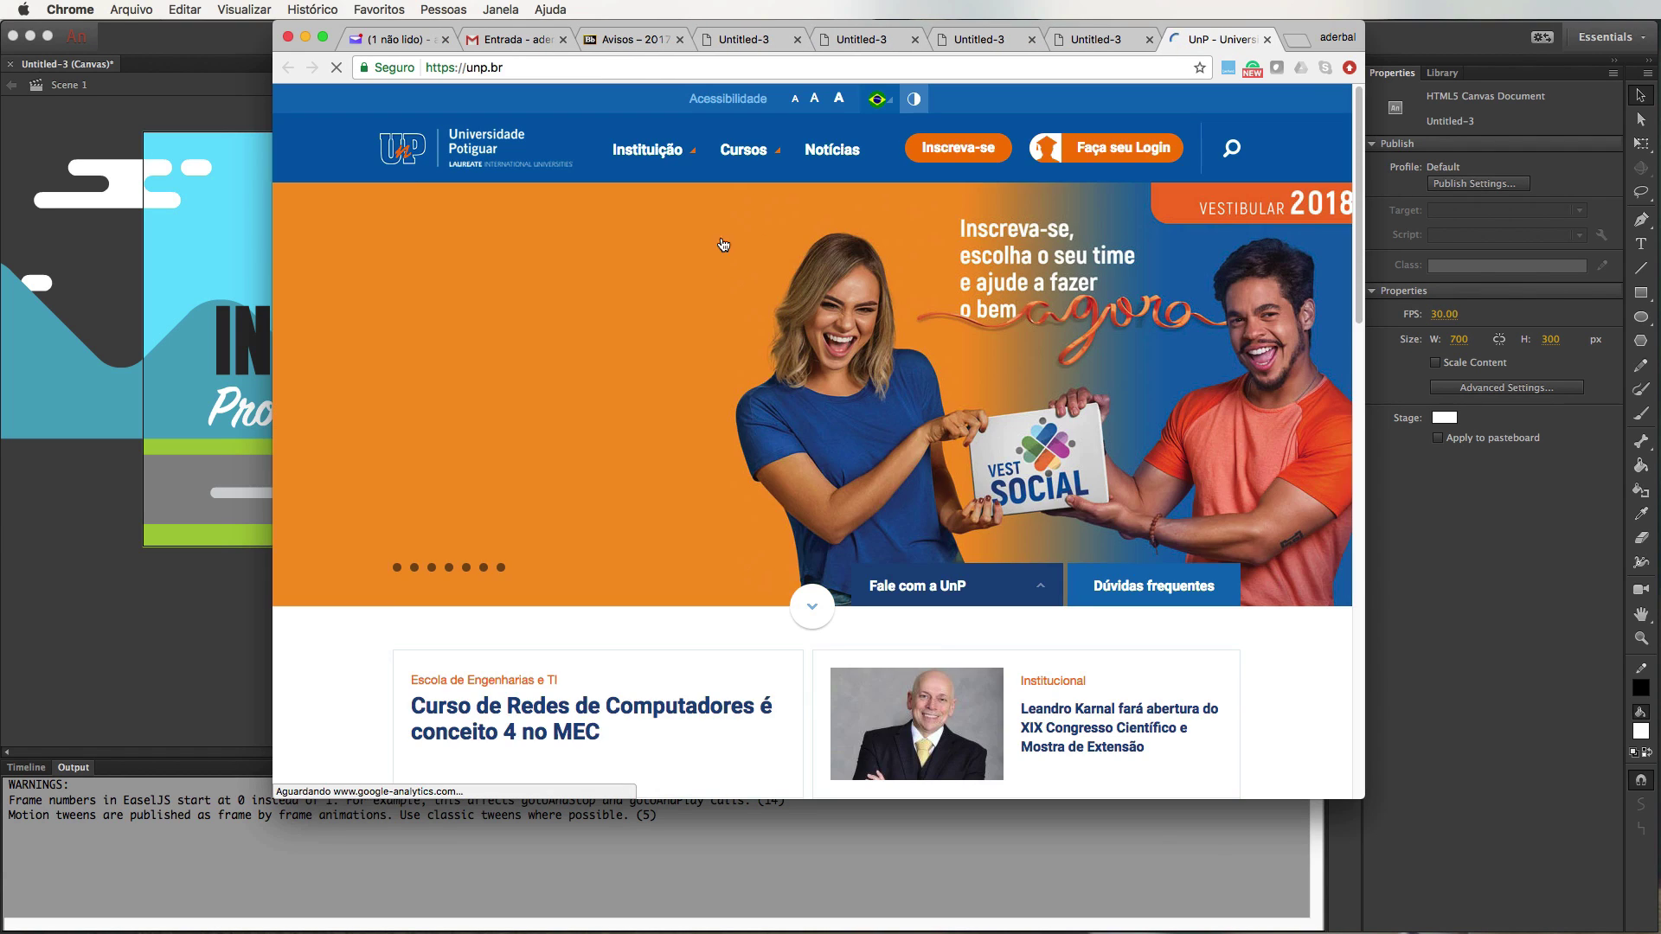
pyautogui.click(1098, 42)
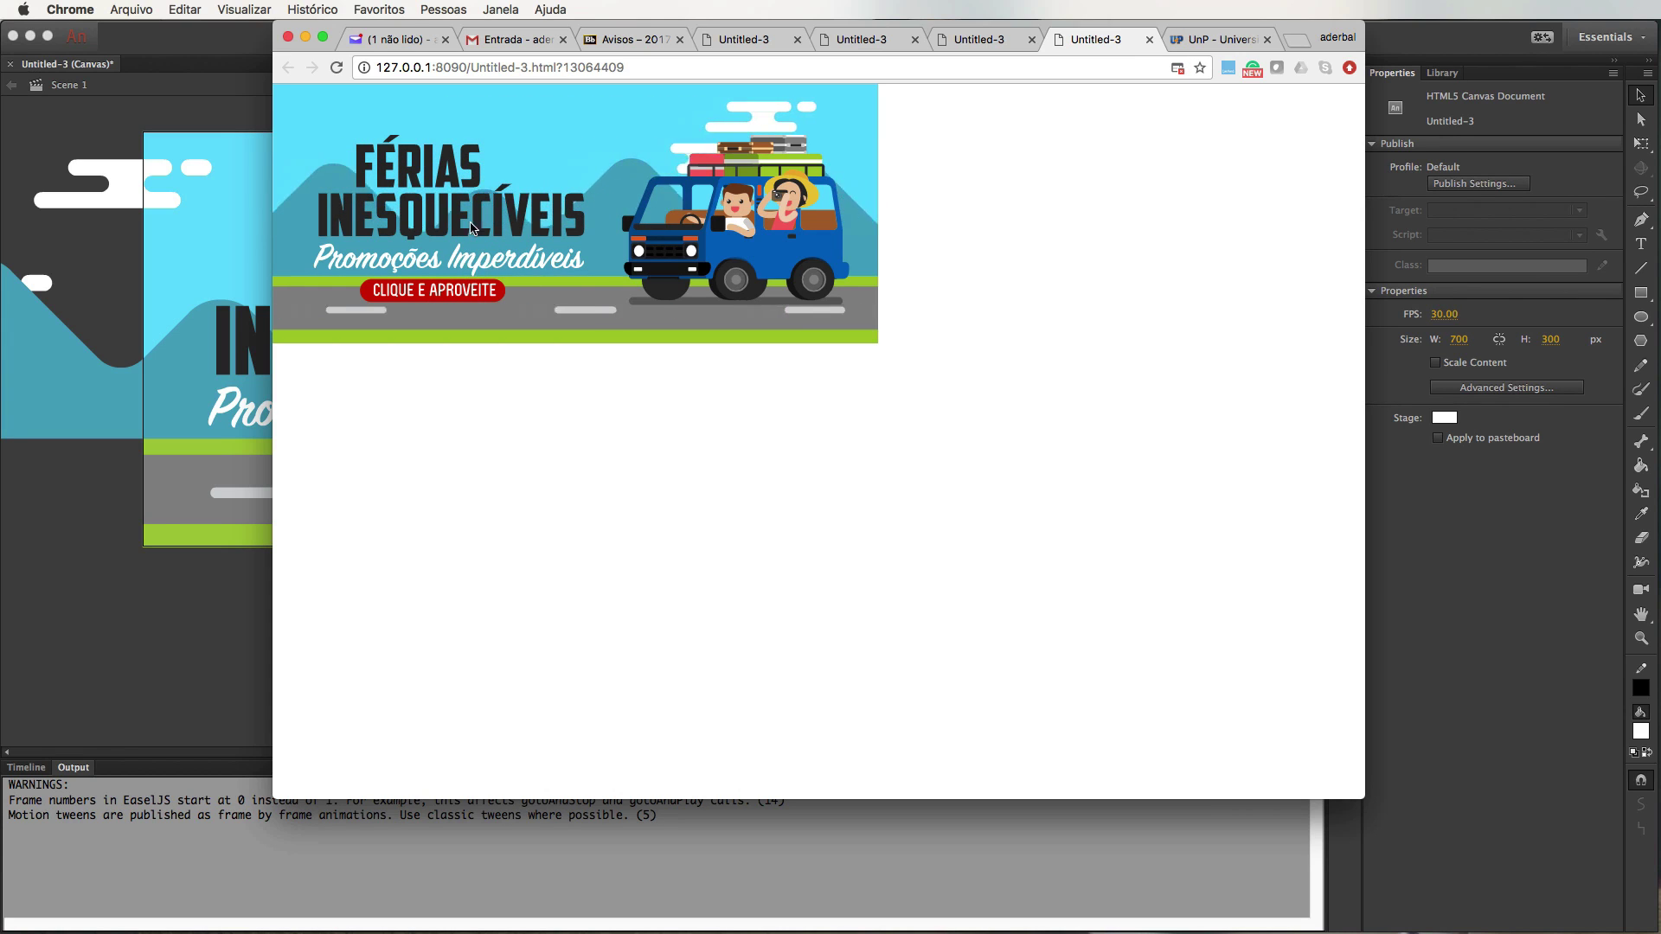
pyautogui.click(86, 556)
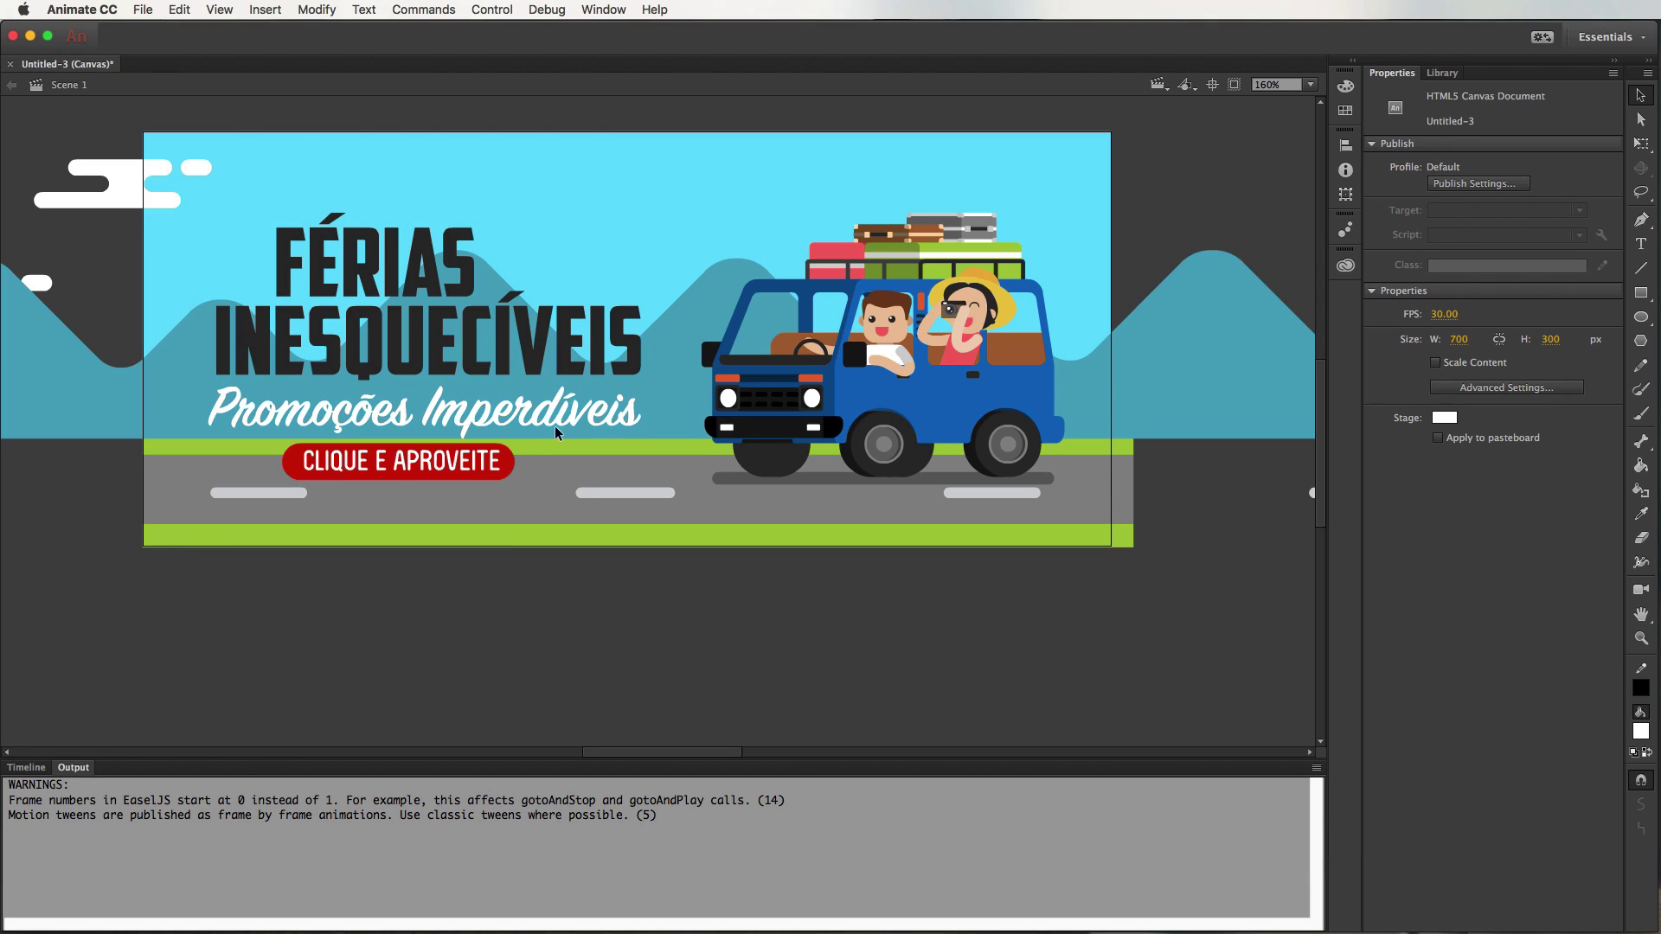